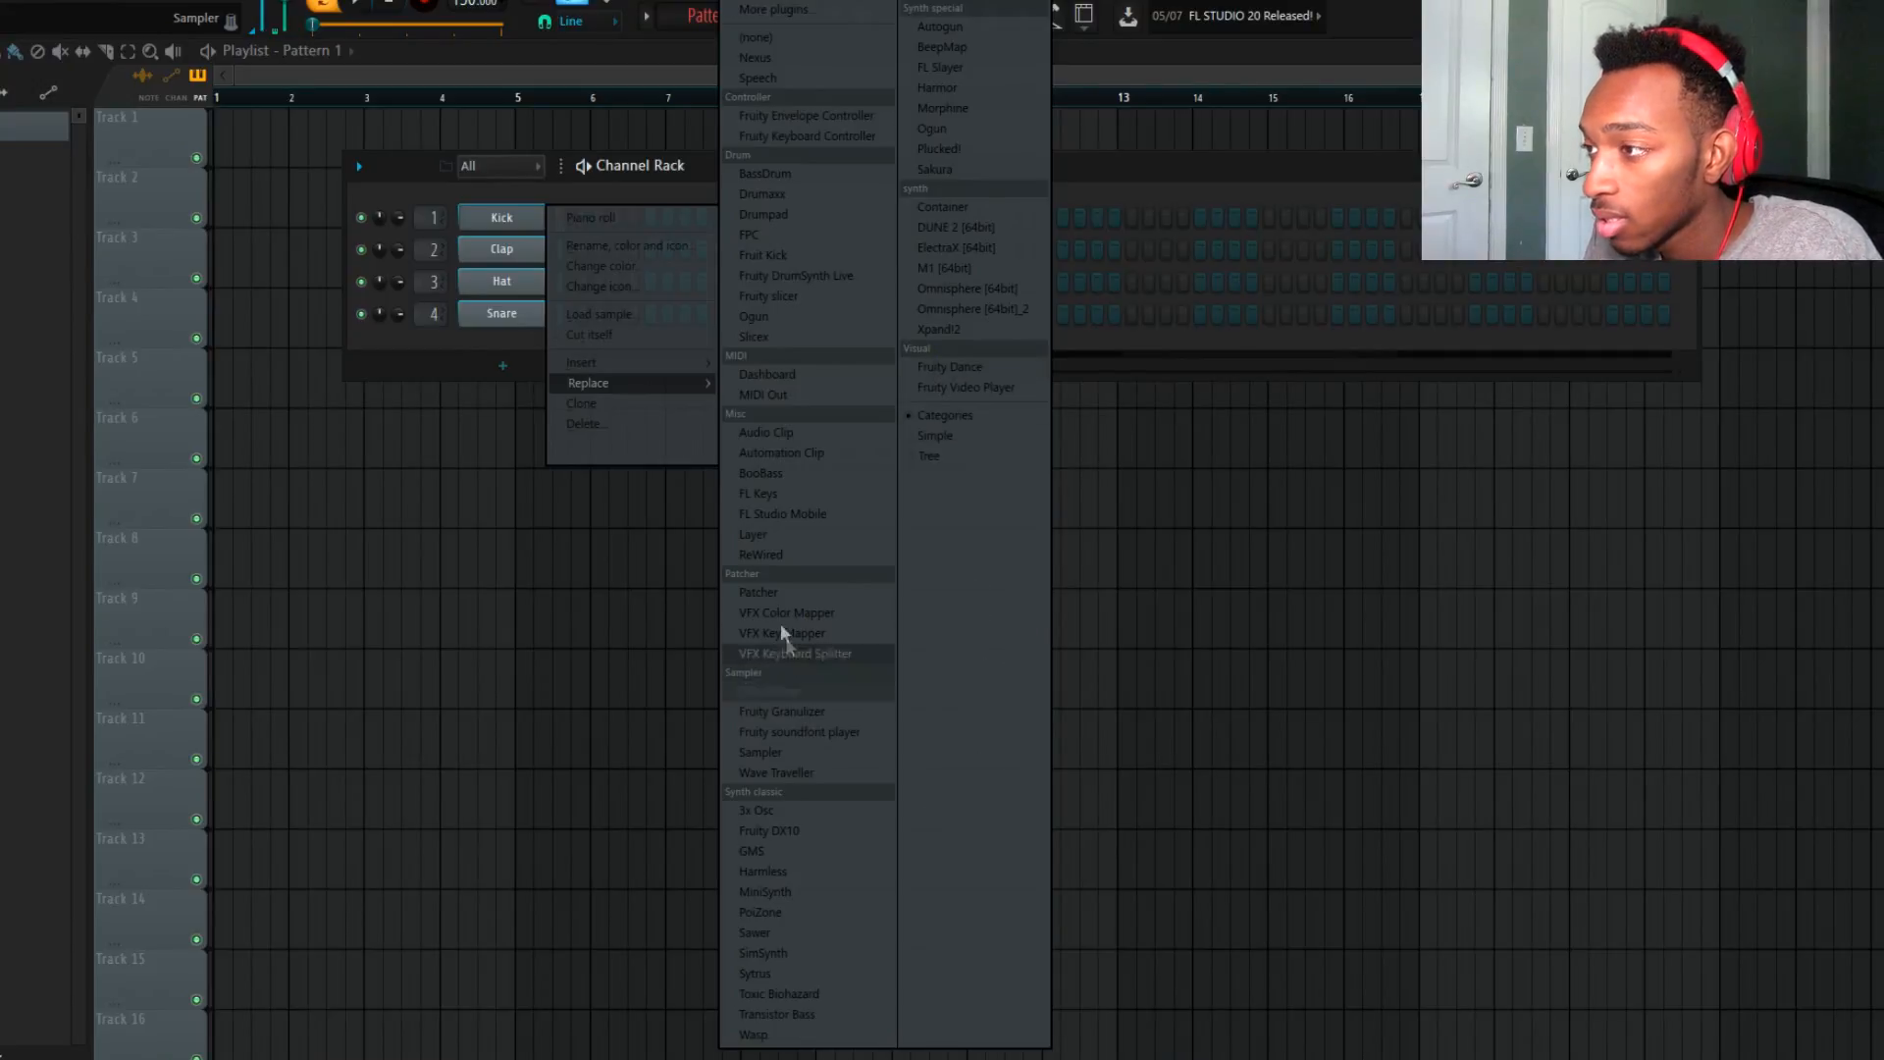
# Replace the Kick channel with FL Keys and the Clap channel with Sytrus.
pyautogui.click(773, 492)
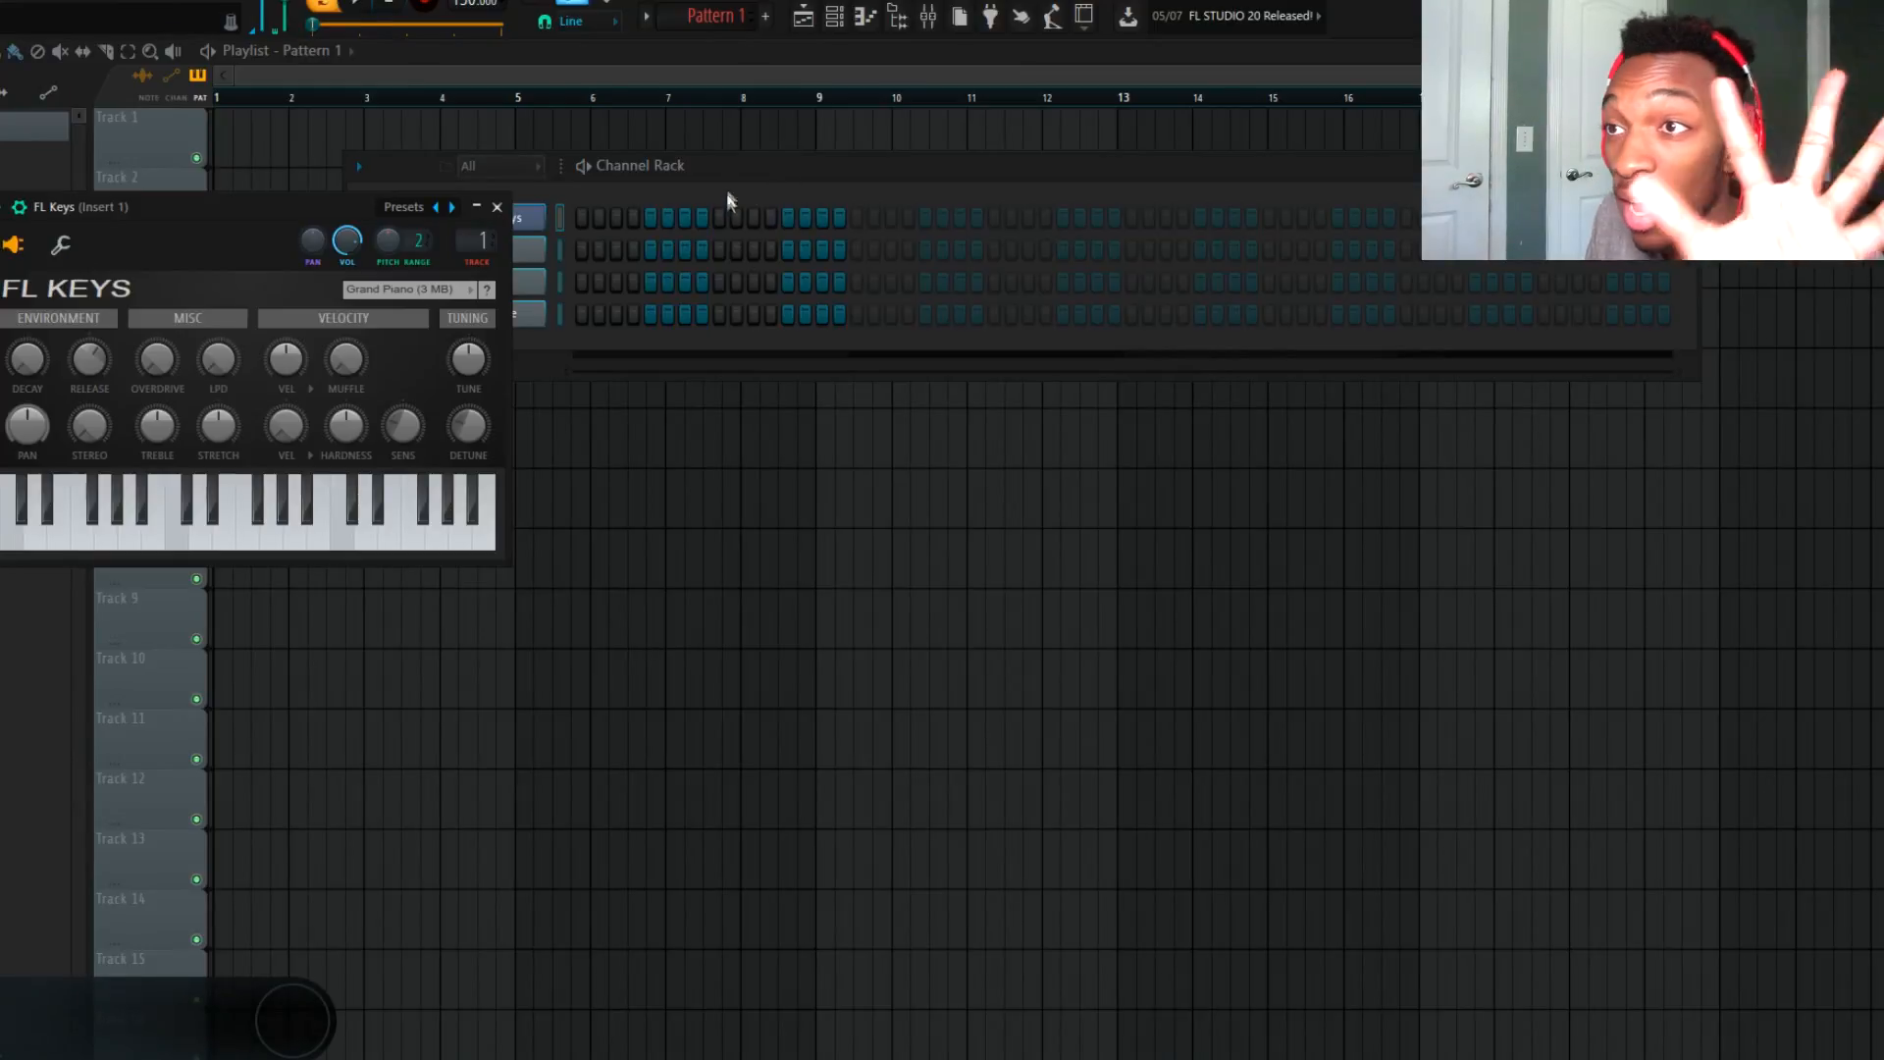
pyautogui.click(629, 192)
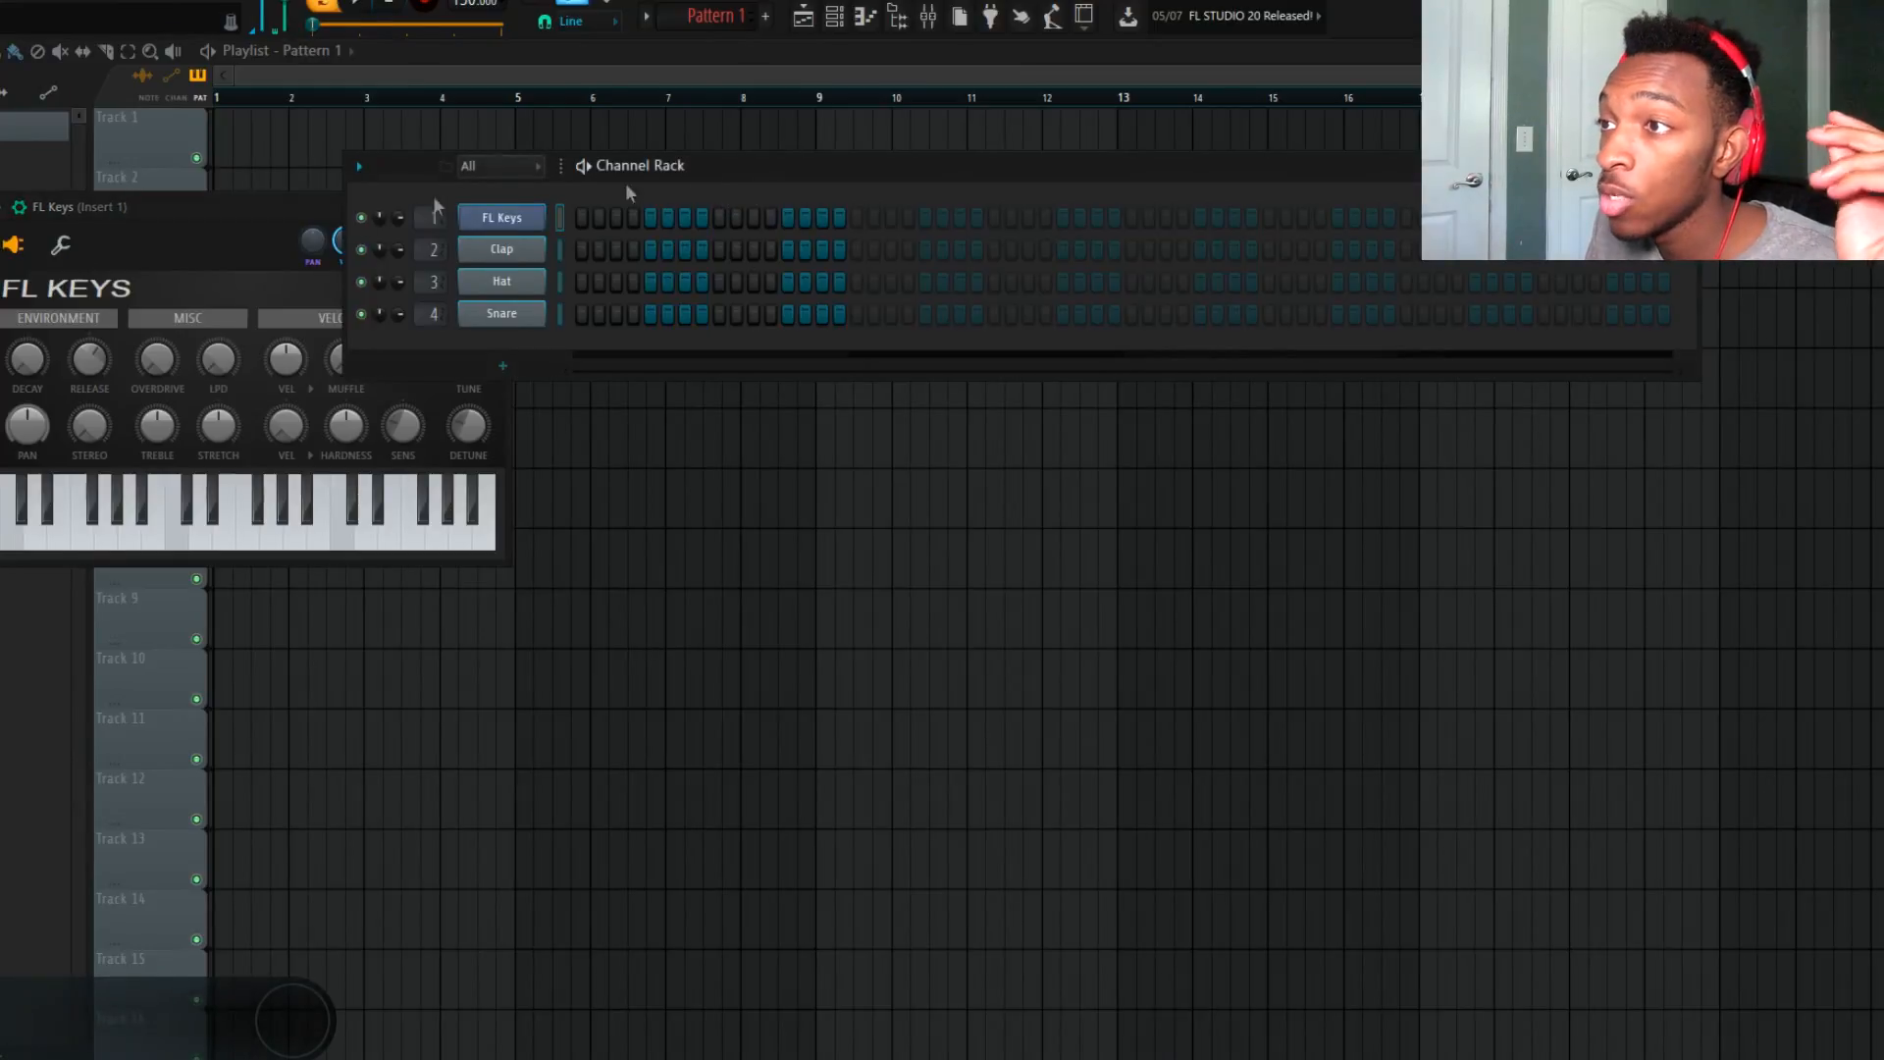
pyautogui.rightClick(530, 255)
pyautogui.moveTo(677, 416)
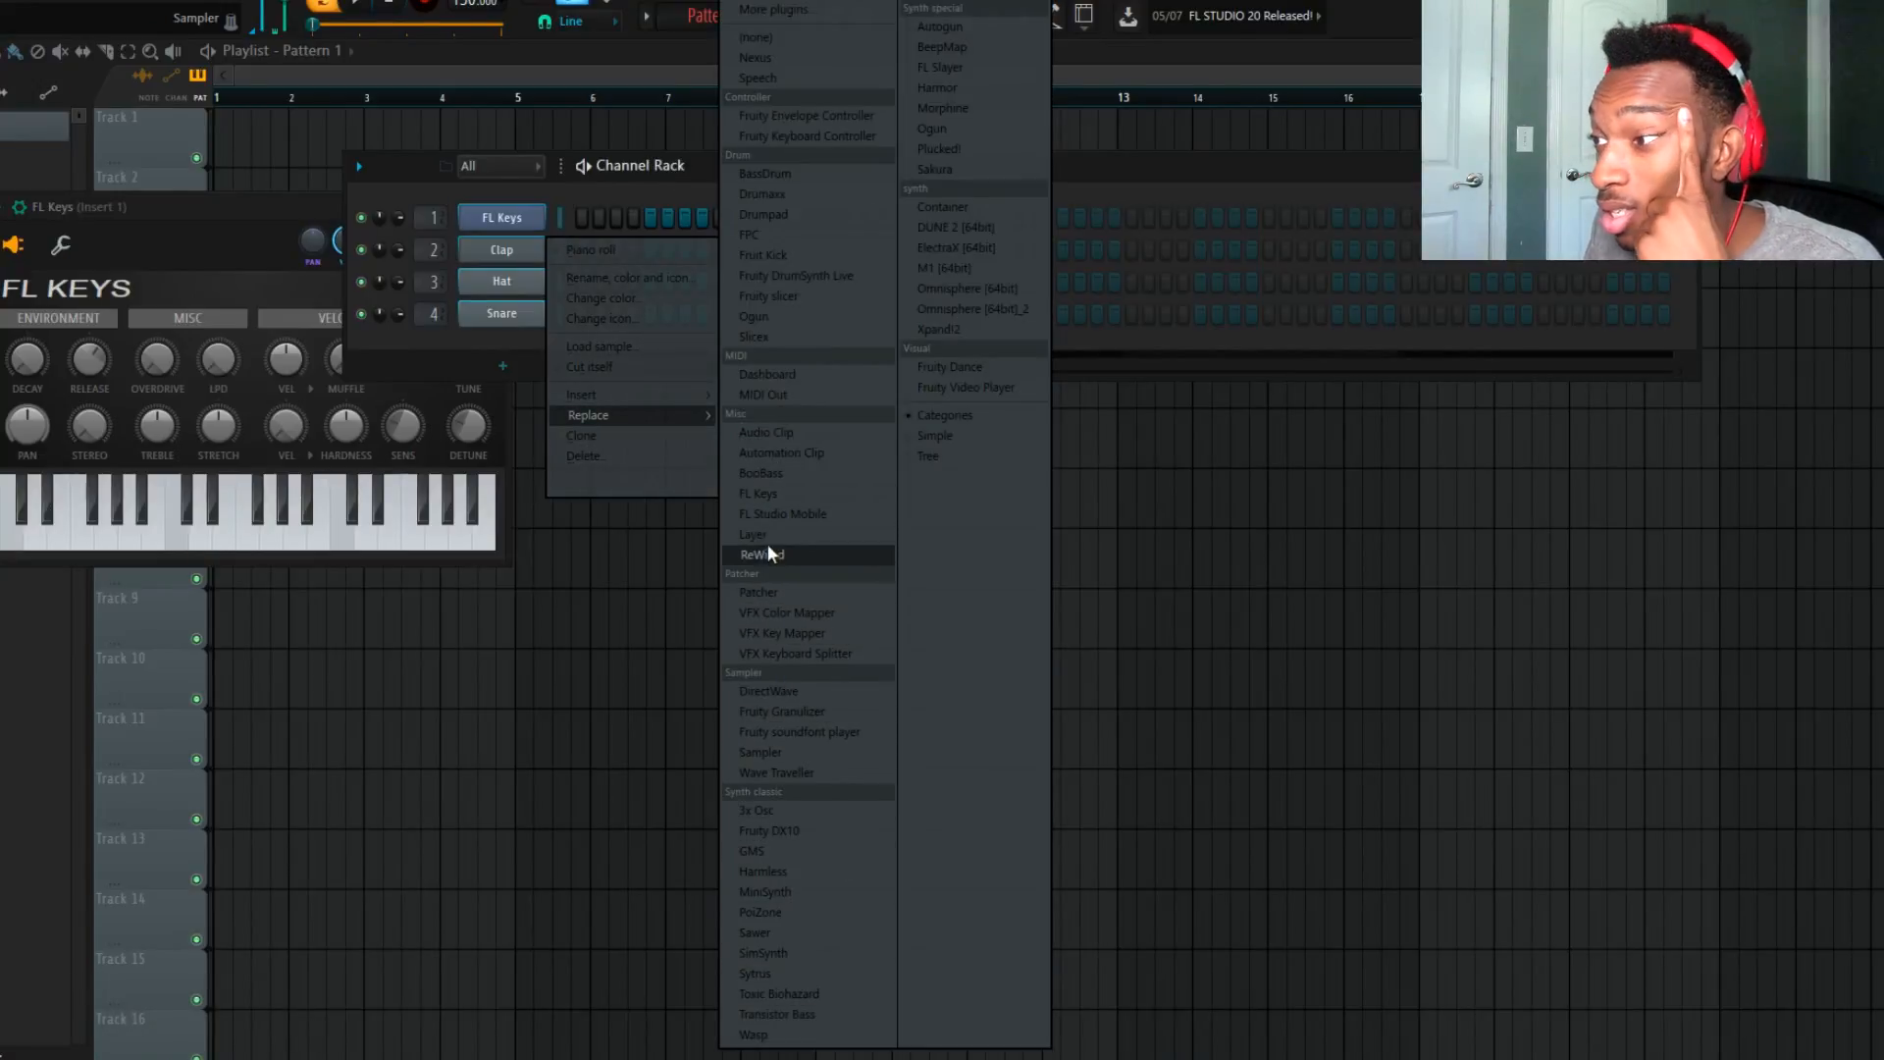
pyautogui.click(813, 974)
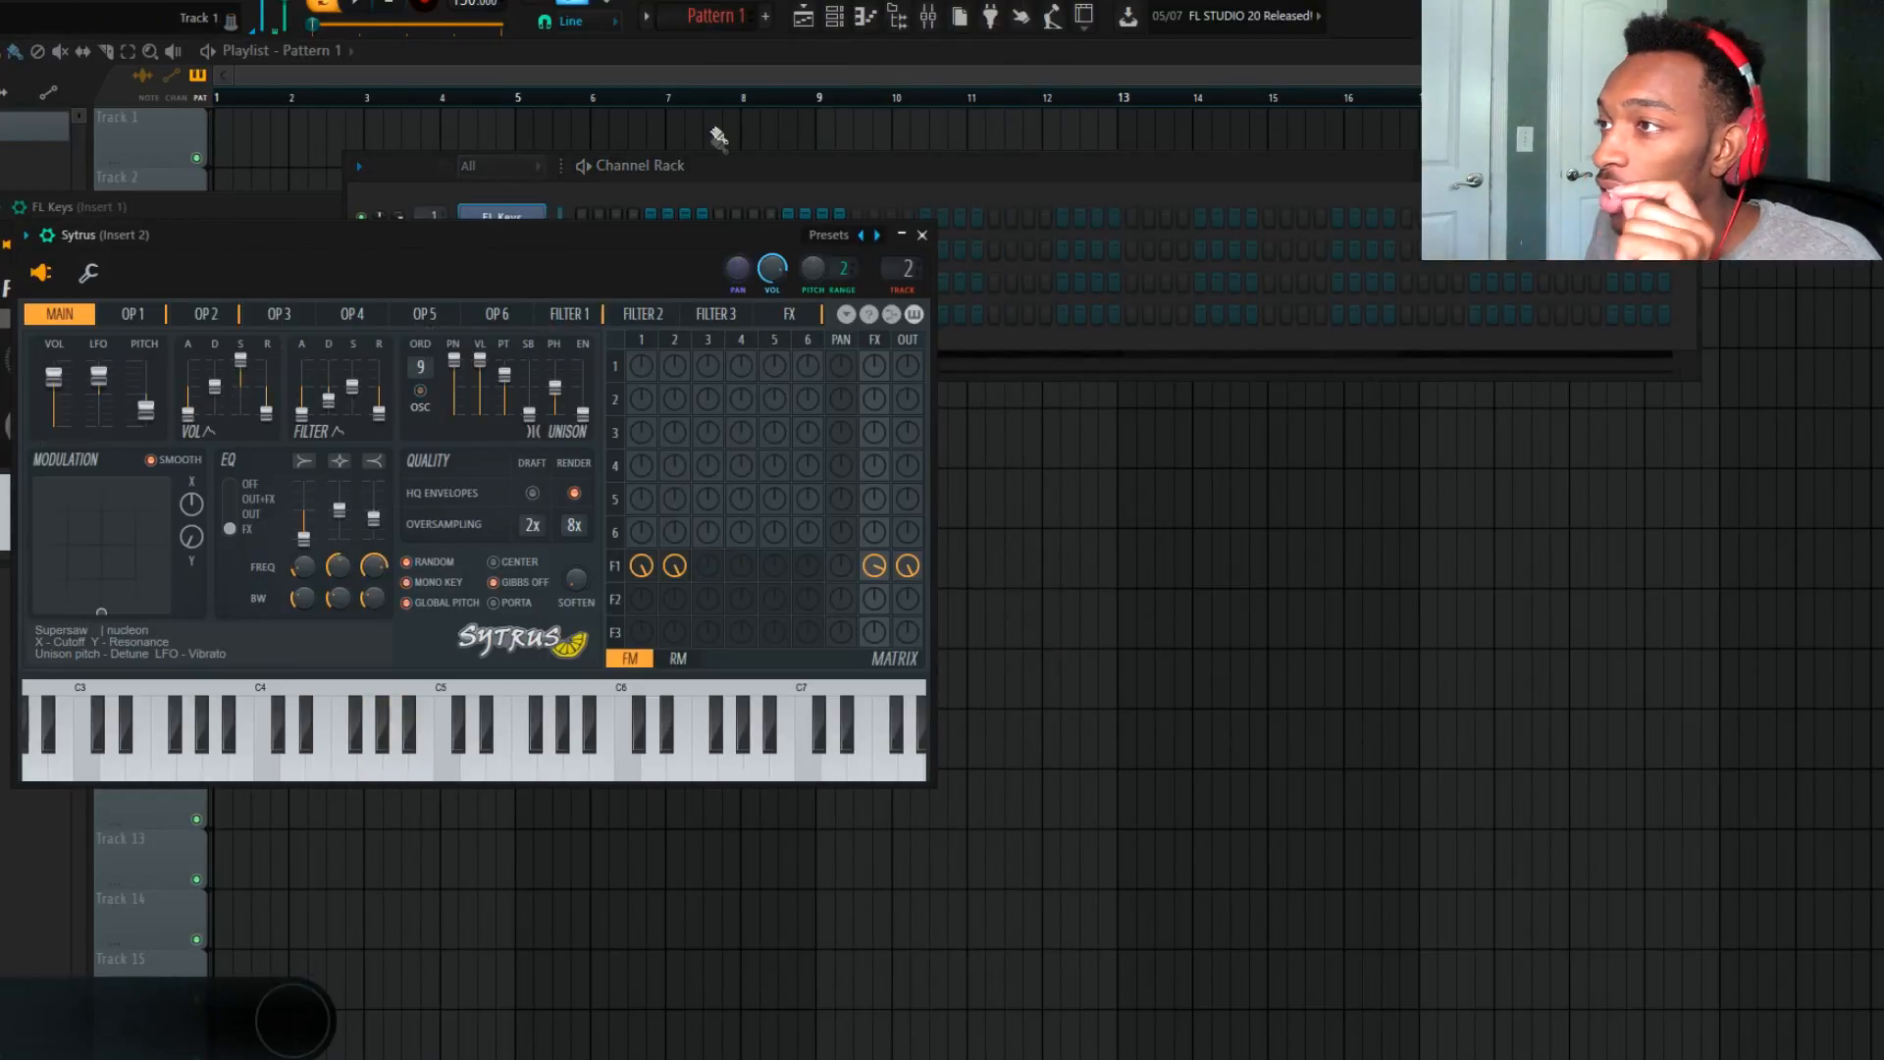
pyautogui.click(636, 190)
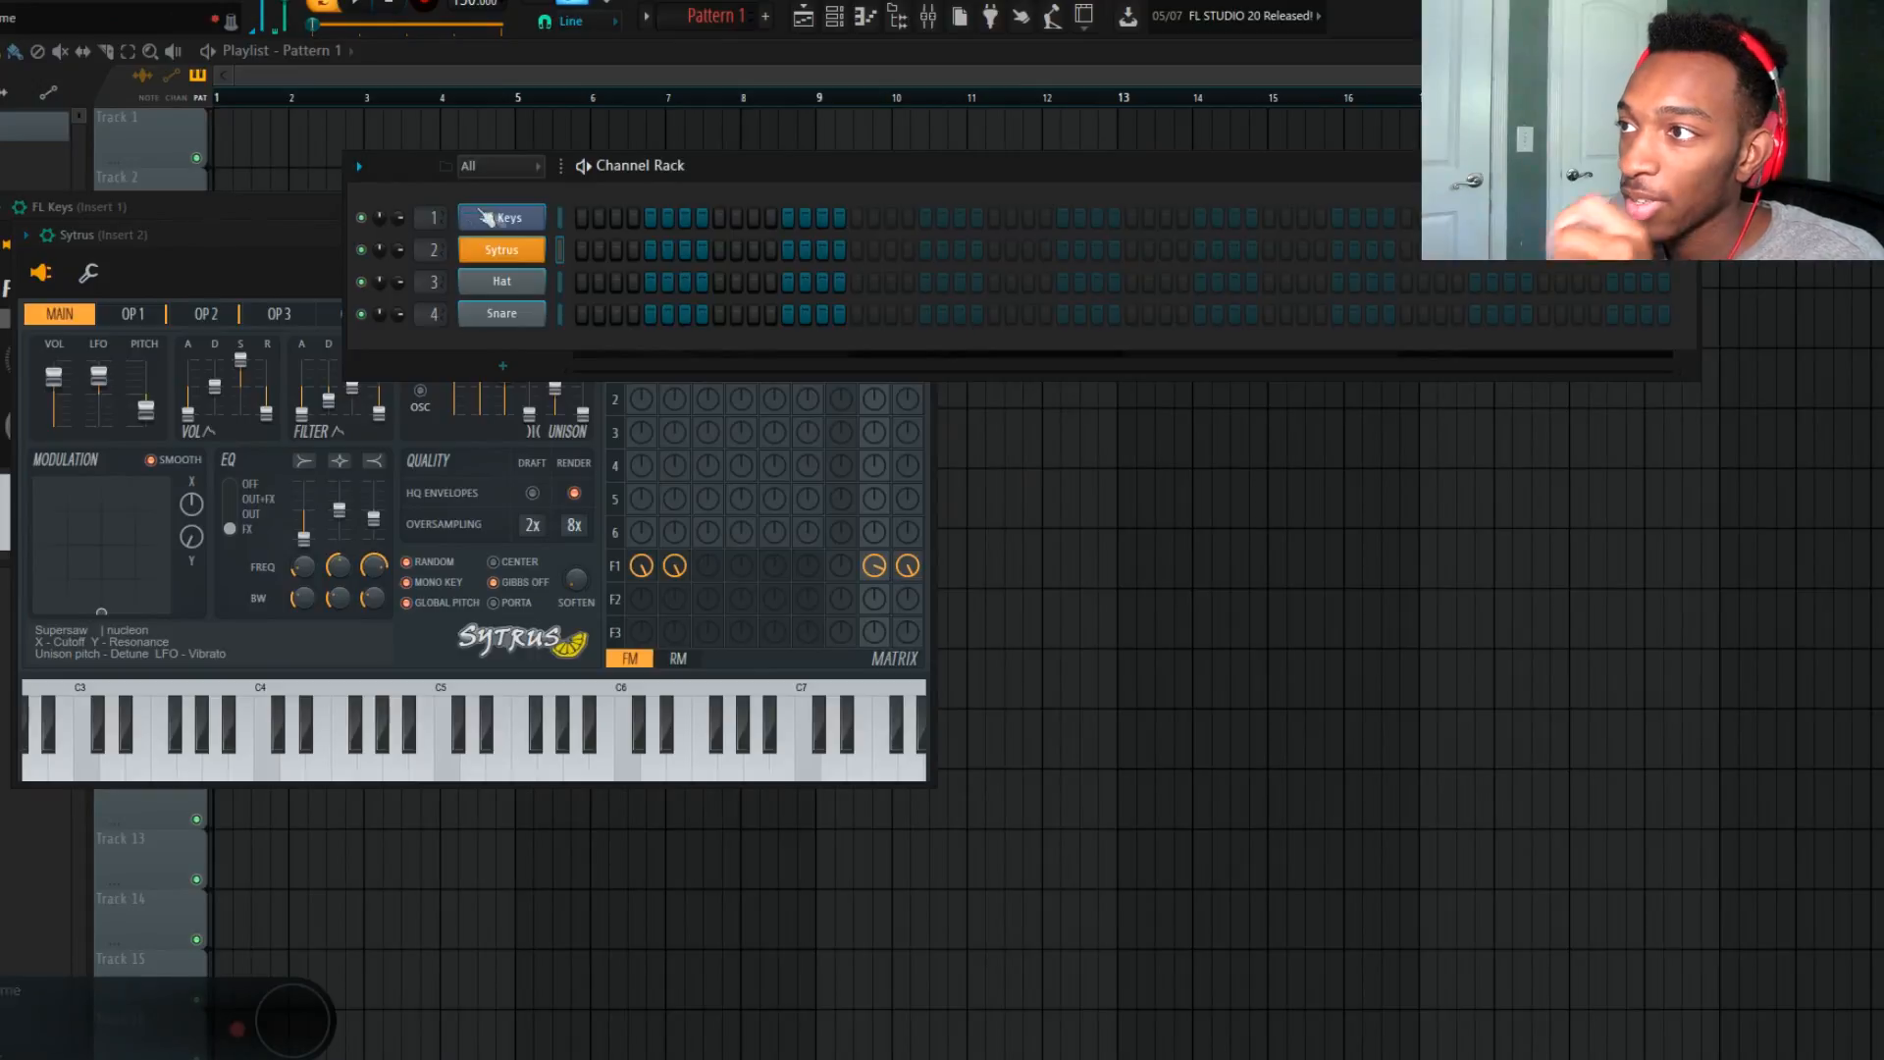
# In the FL Keys piano roll, replace the final E4 note of bar 4 with C5 and audition it from bar 3.
pyautogui.rightClick(548, 218)
pyautogui.click(557, 218)
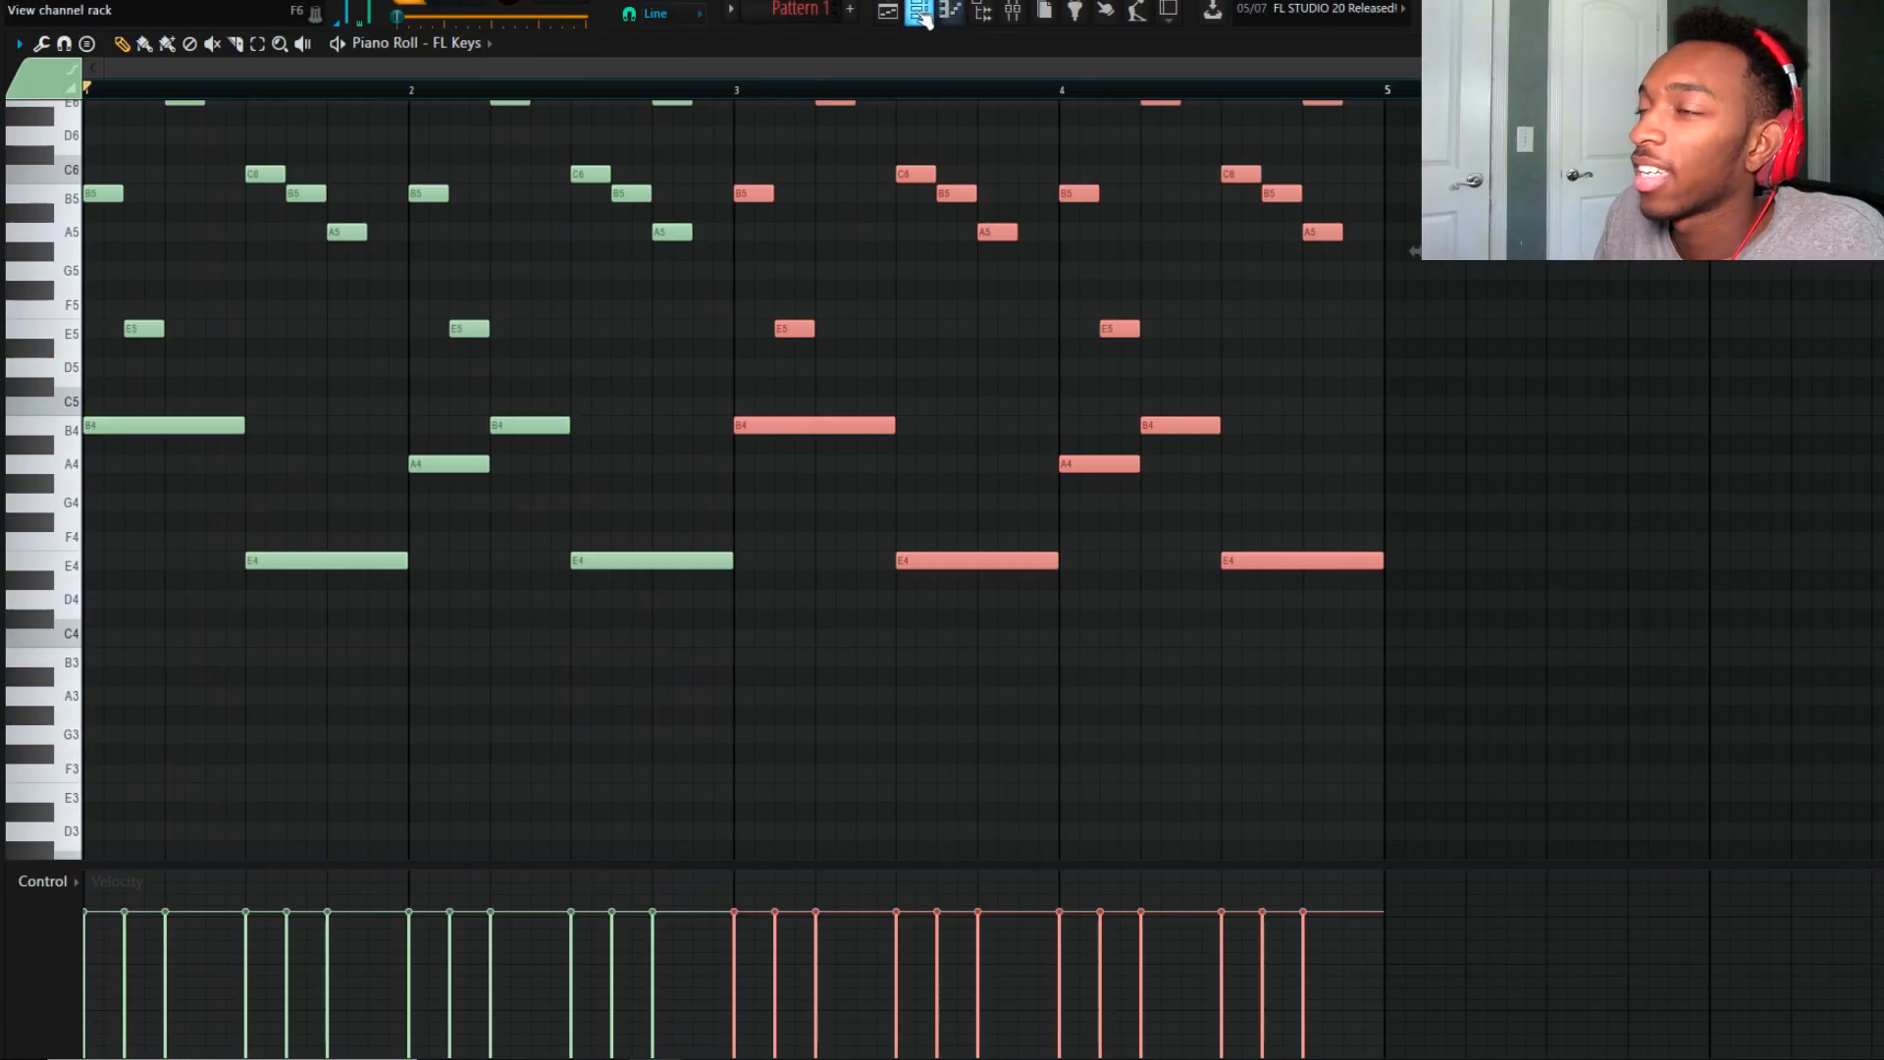
pyautogui.click(958, 505)
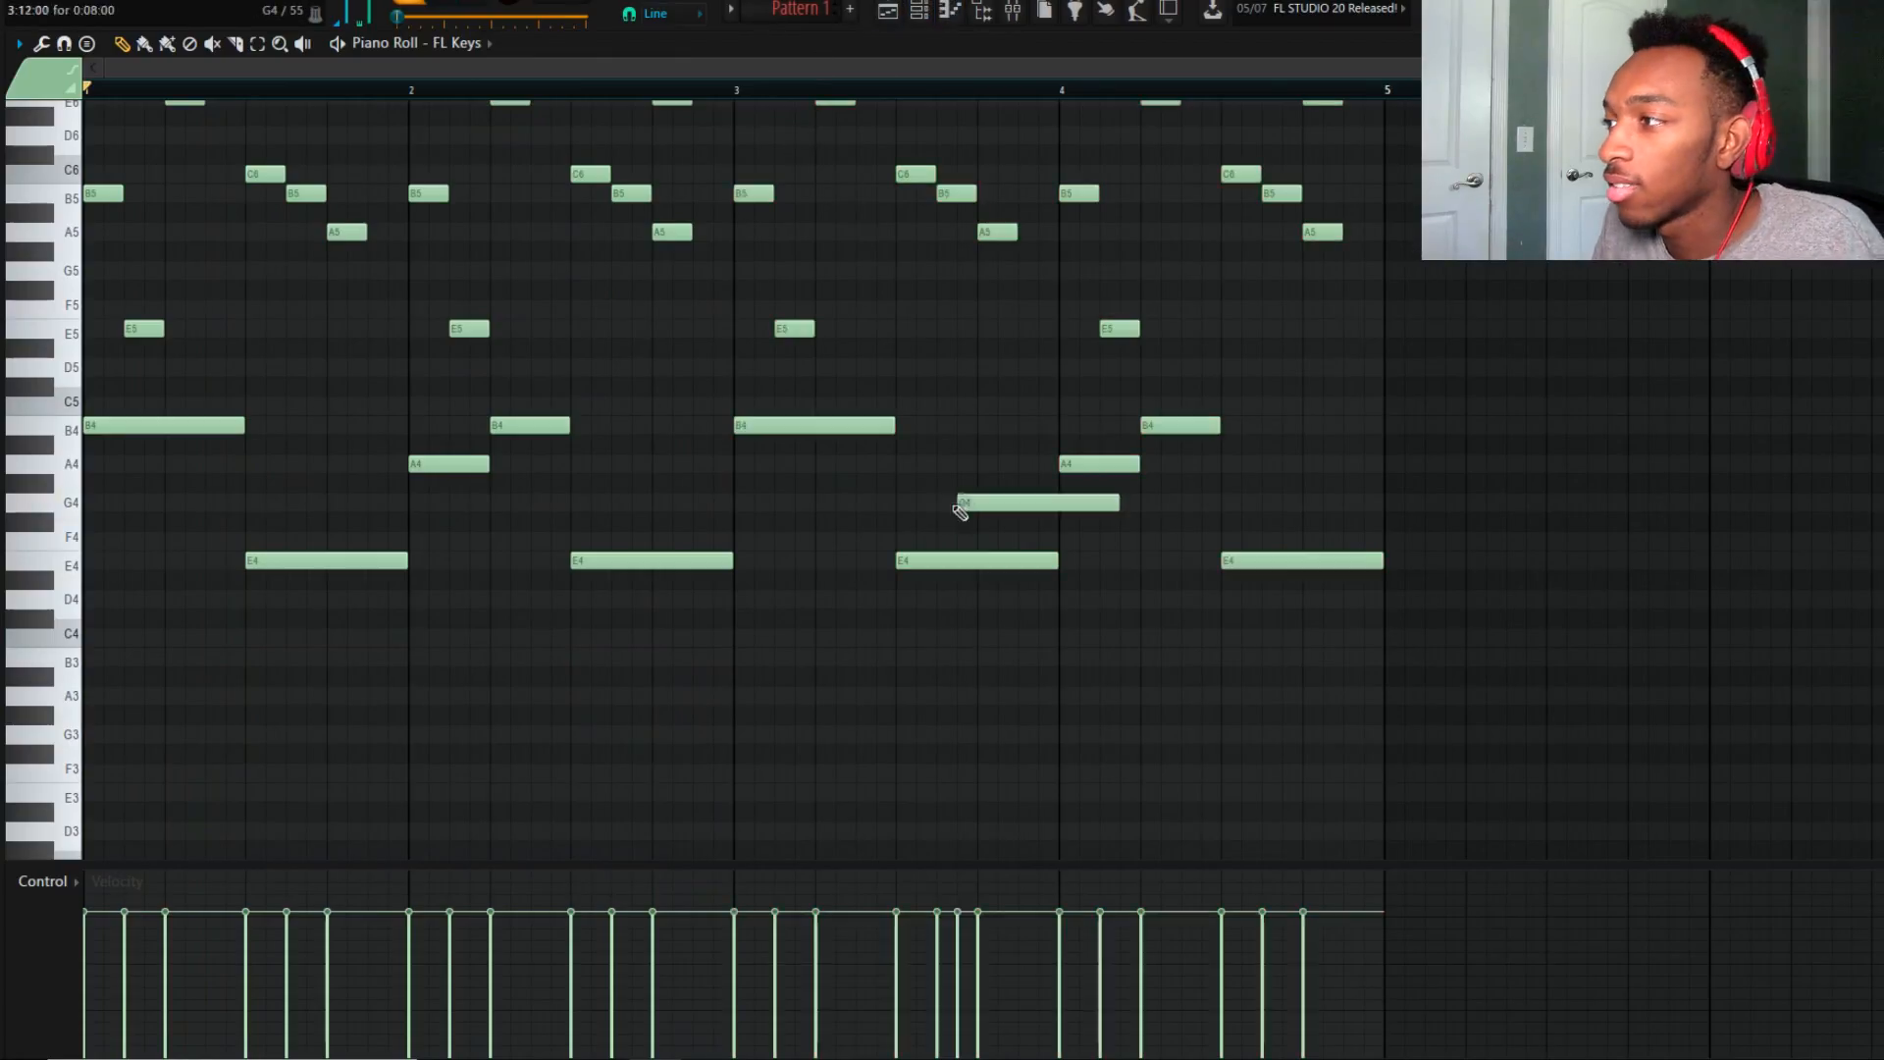
pyautogui.click(740, 93)
pyautogui.press('space')
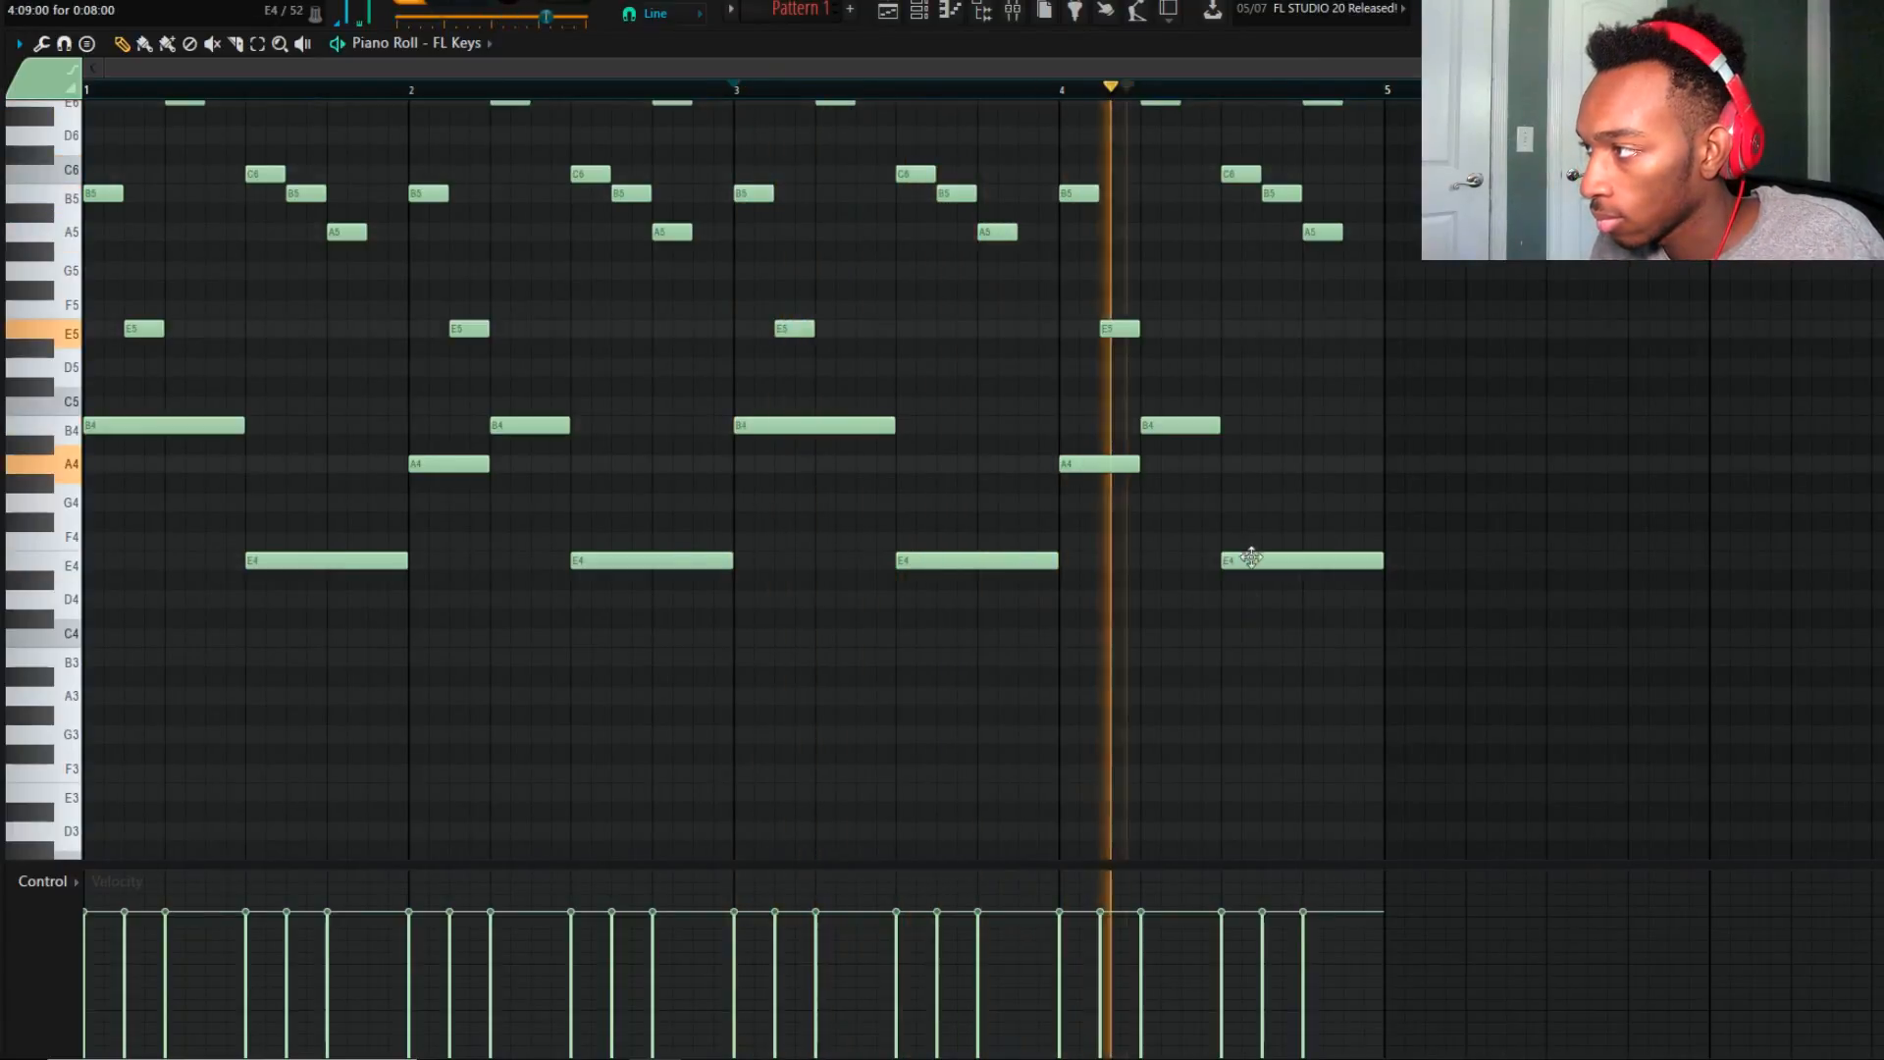
pyautogui.press('space')
pyautogui.moveTo(1226, 400); pyautogui.dragTo(1225, 416)
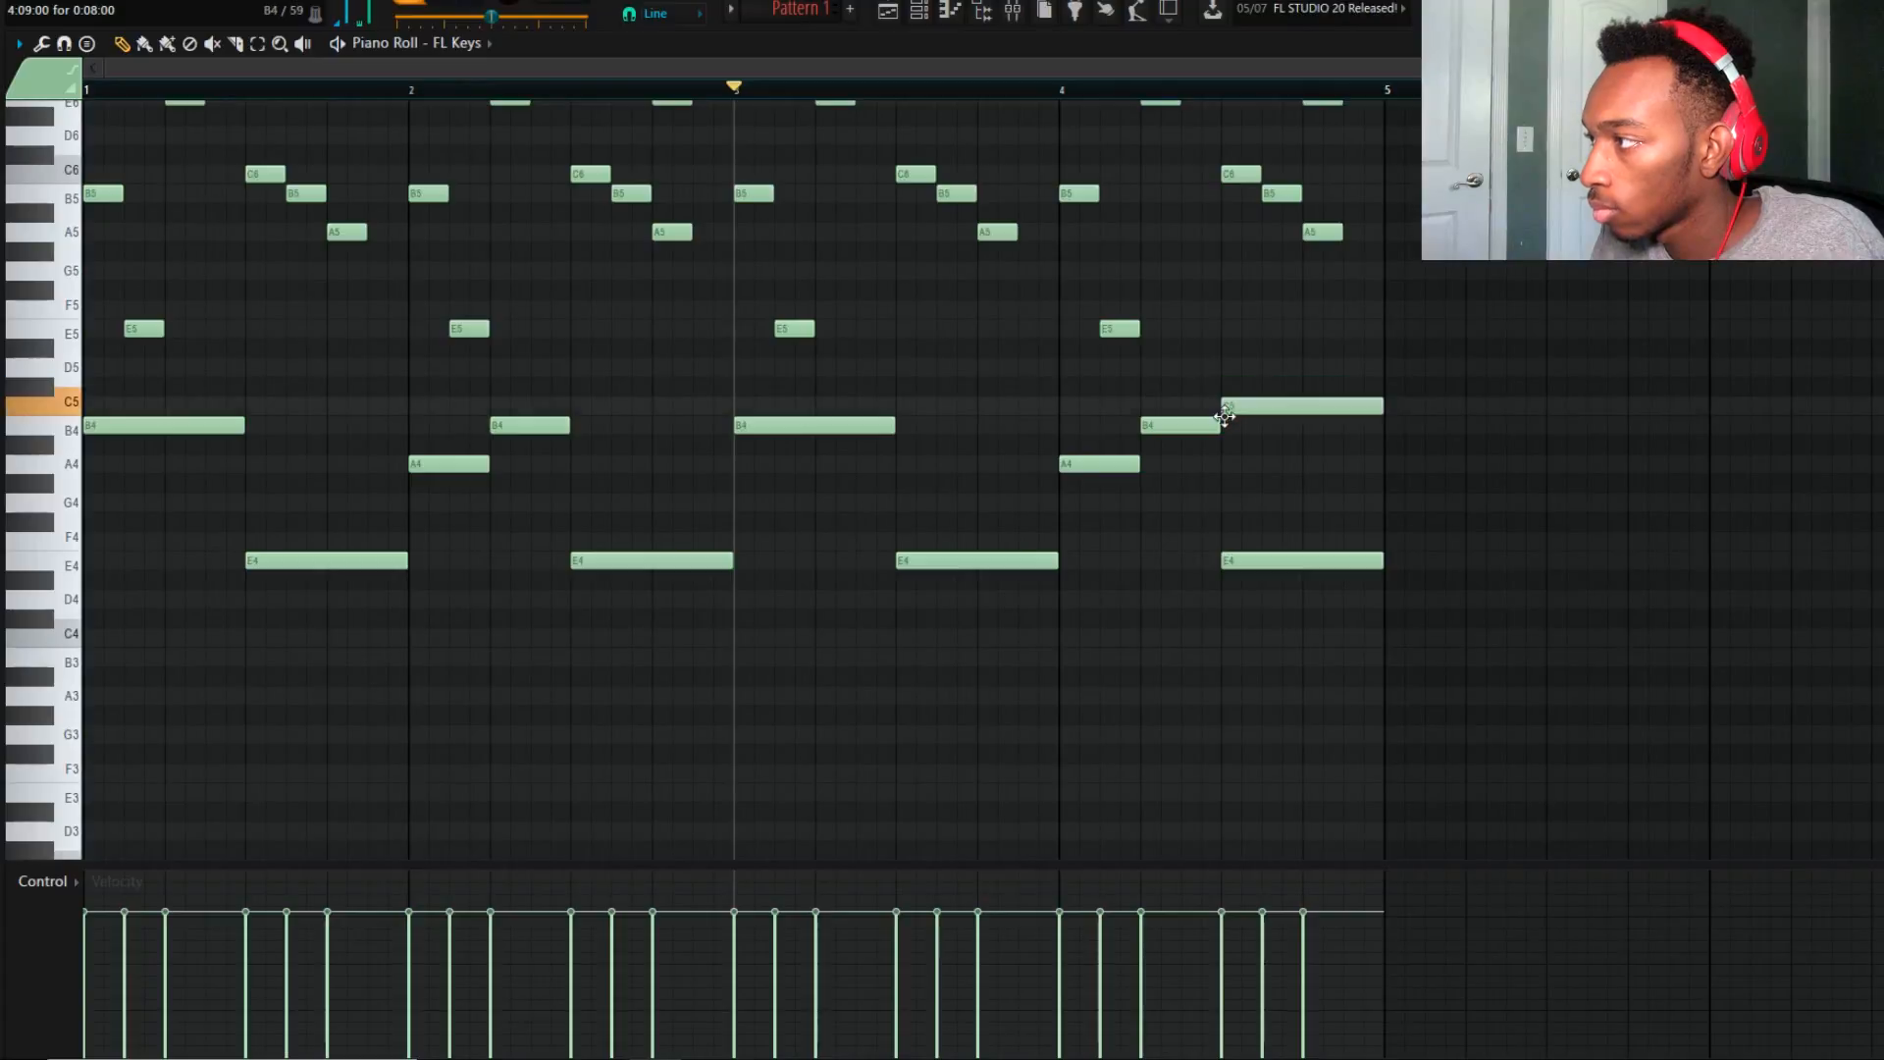
pyautogui.rightClick(1320, 560)
pyautogui.press('space')
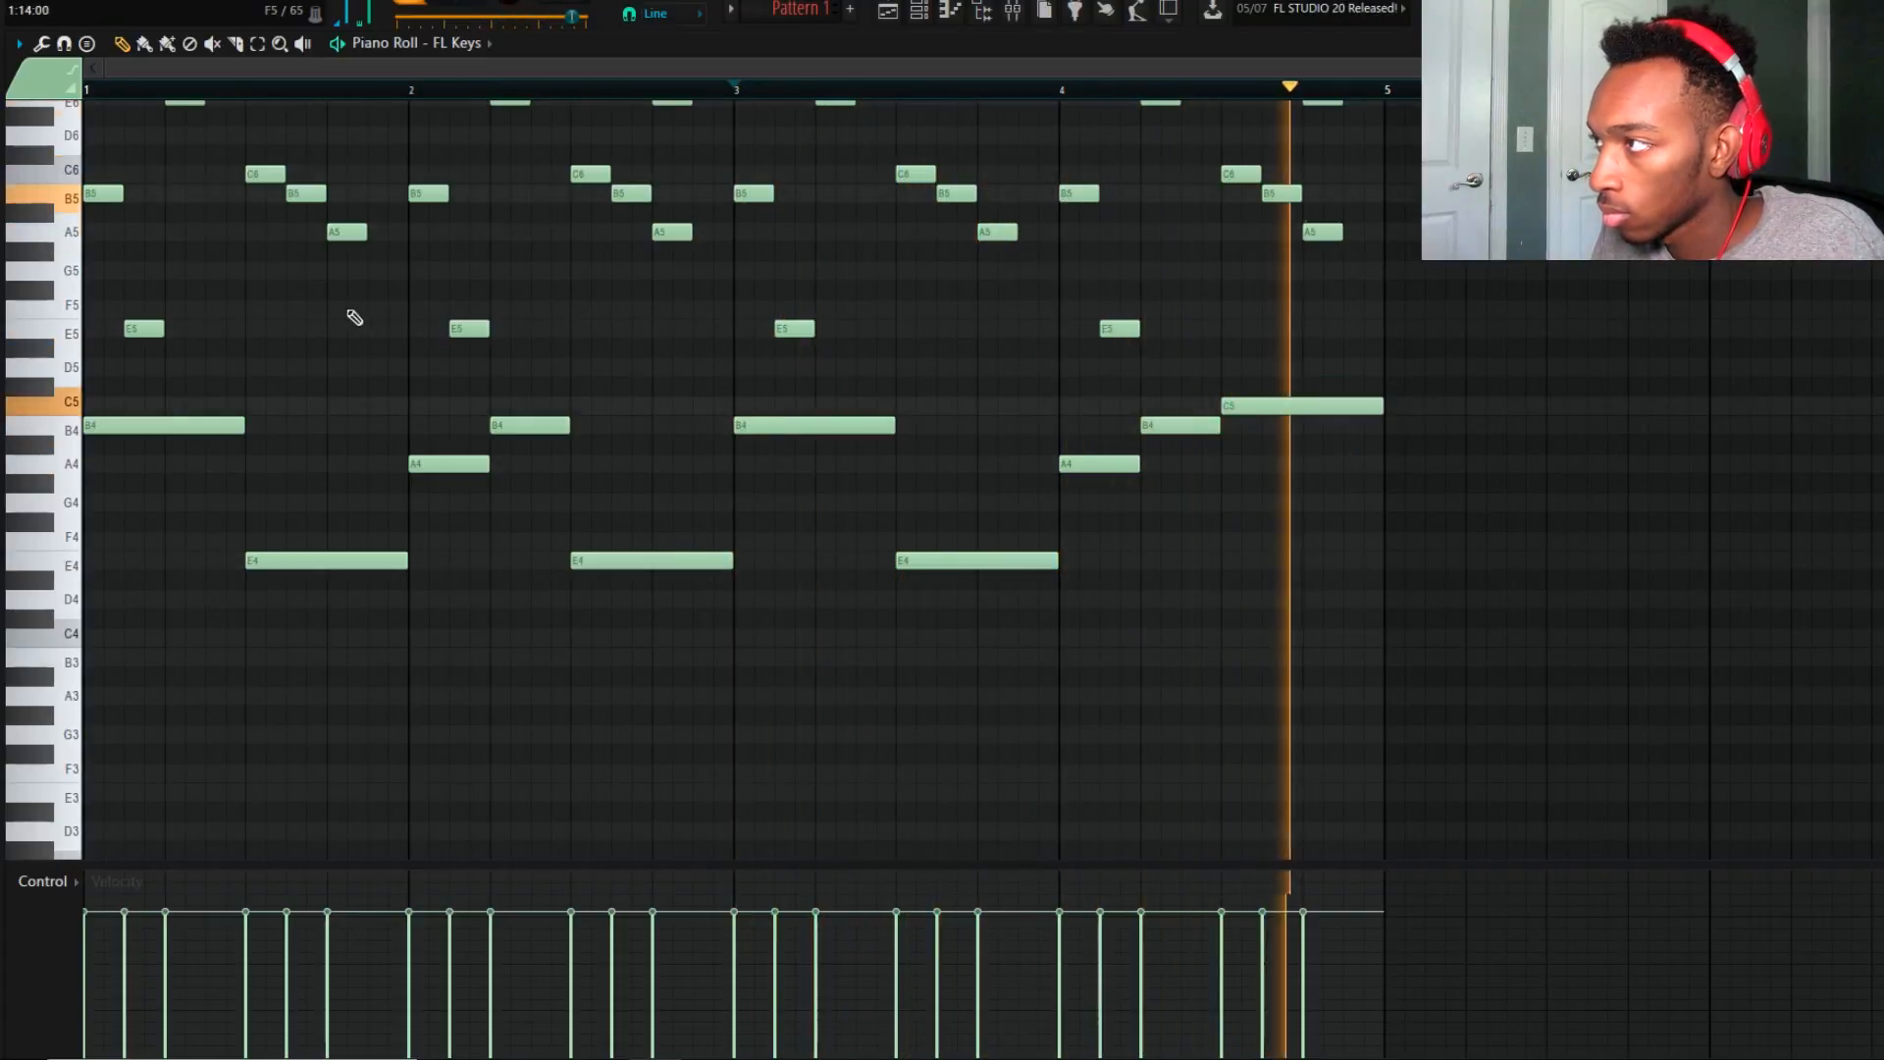
# Copy the whole FL Keys melody into the Sytrus channel and open the Sytrus plugin.
pyautogui.scroll(4, 1374, 336)
pyautogui.moveTo(1873, 106); pyautogui.dragTo(1873, 128)
pyautogui.scroll(-1, 1580, 383)
pyautogui.press('space')
pyautogui.click(919, 13)
pyautogui.click(891, 13)
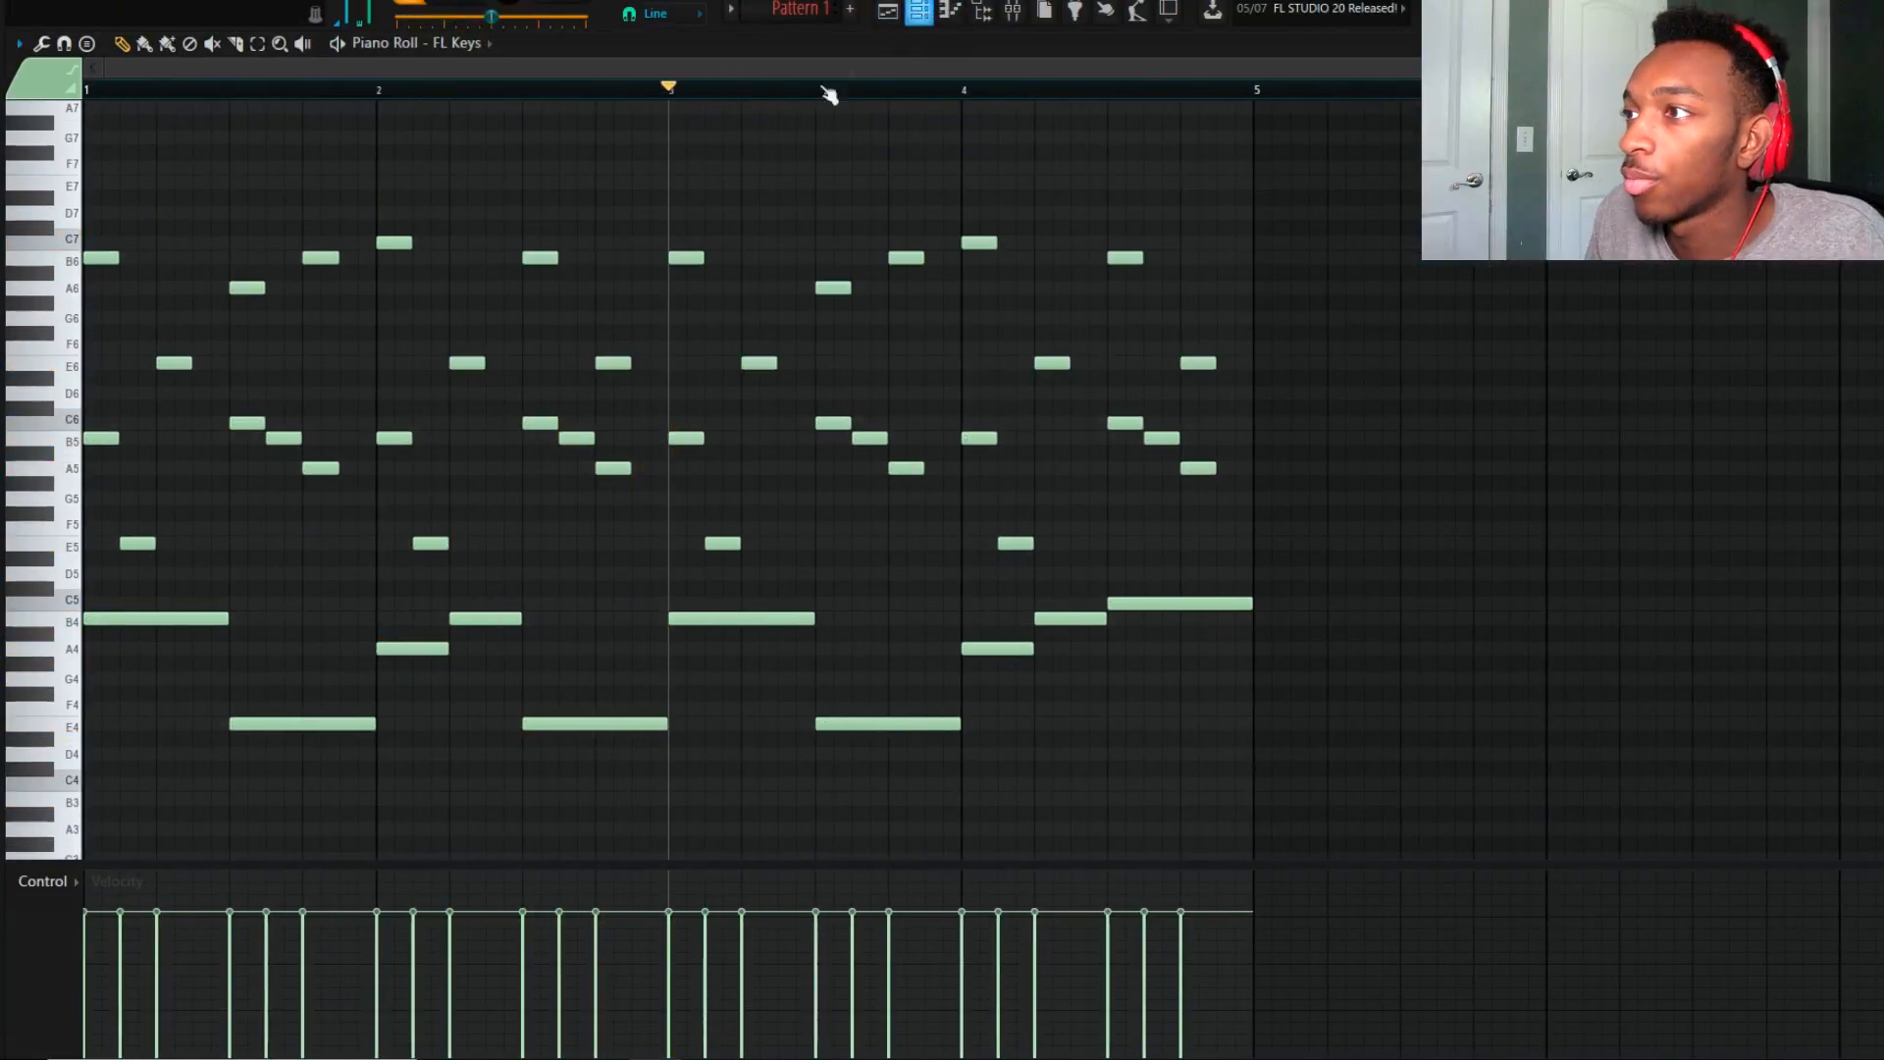
pyautogui.click(923, 18)
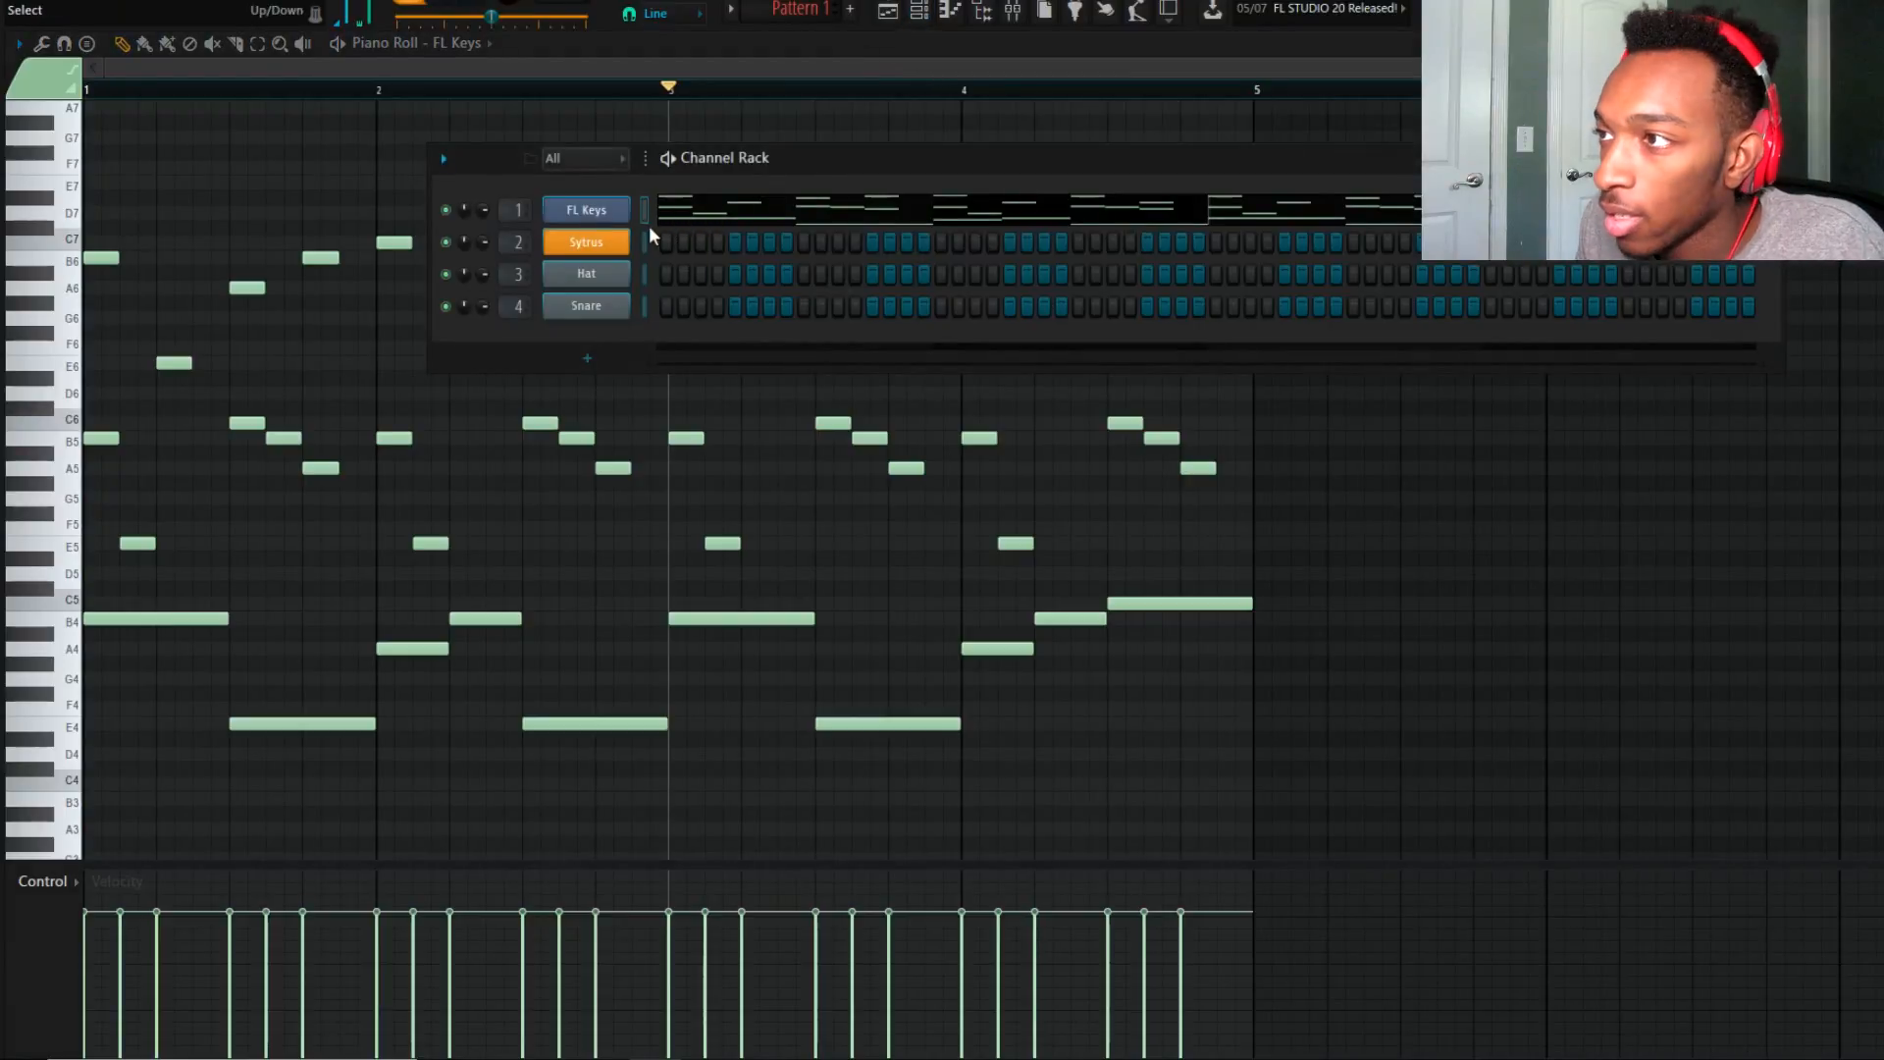
pyautogui.click(586, 242)
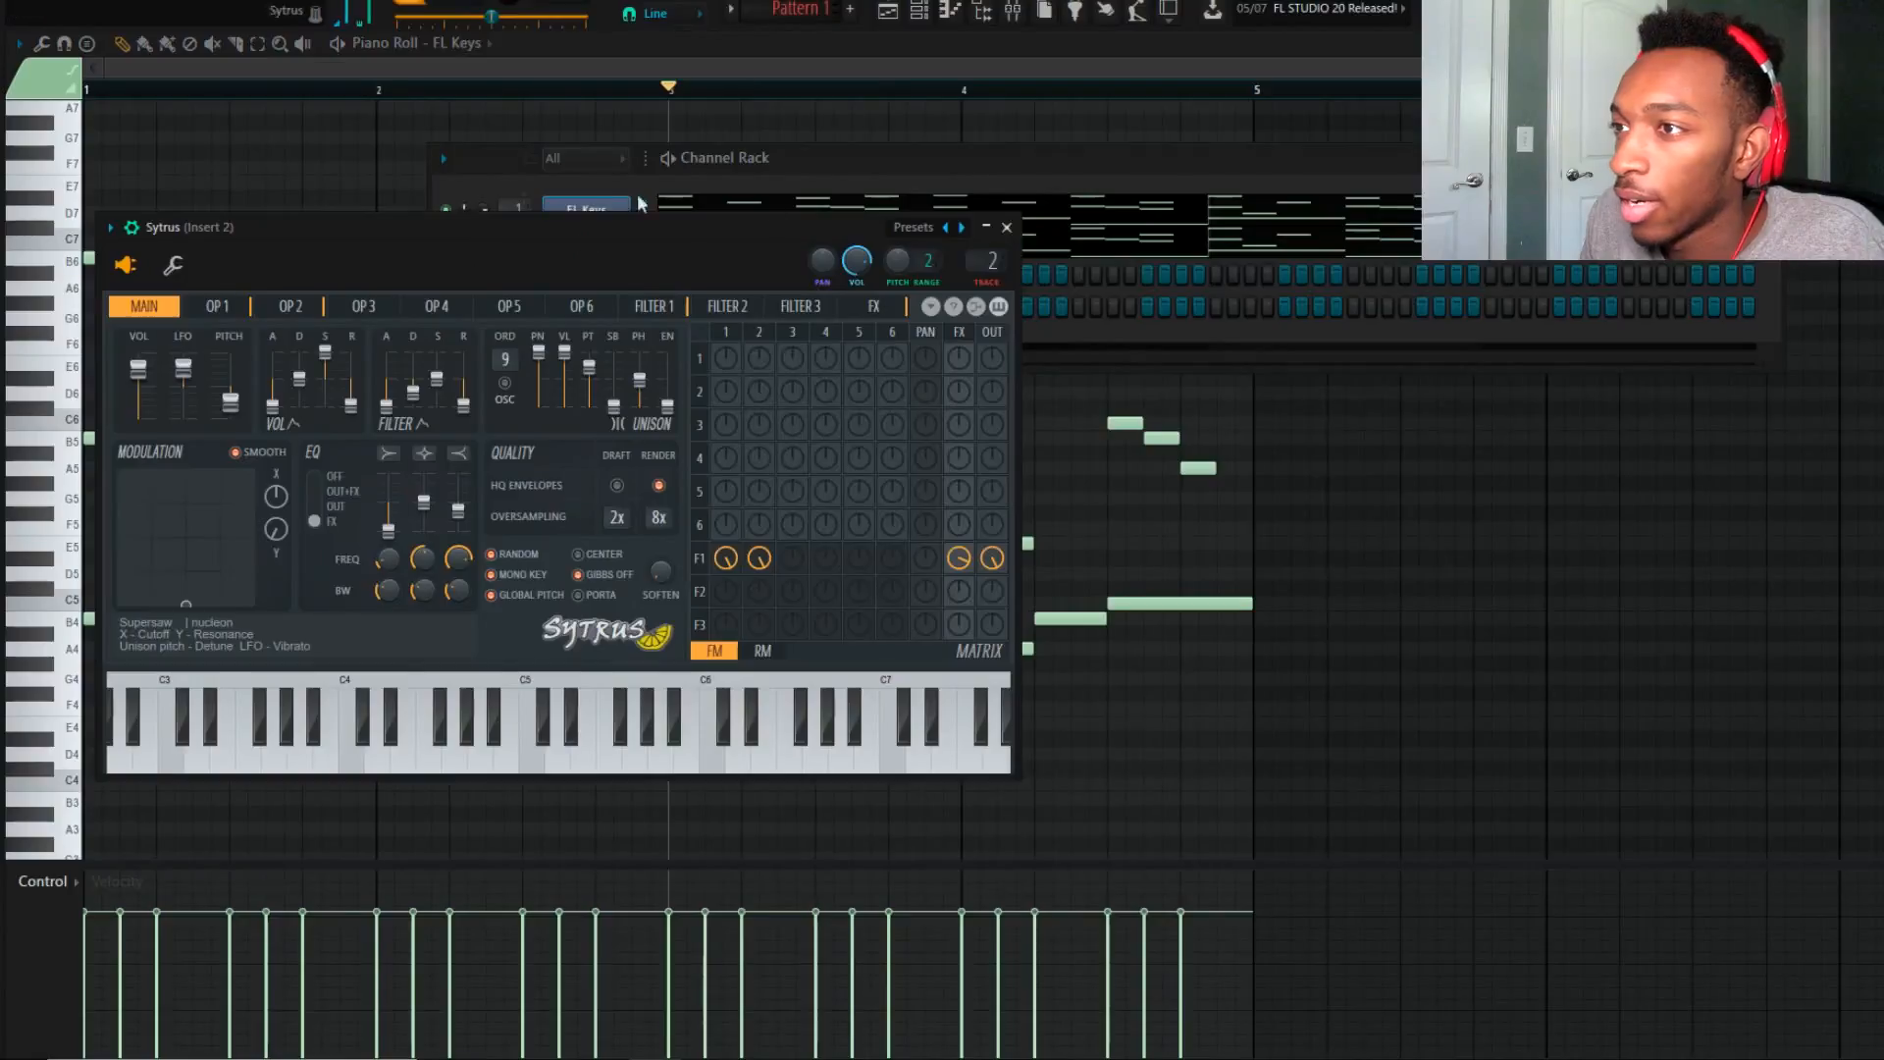
# Browse the Sytrus preset list and solo the Sytrus channel in the channel rack.
pyautogui.click(778, 161)
pyautogui.click(336, 238)
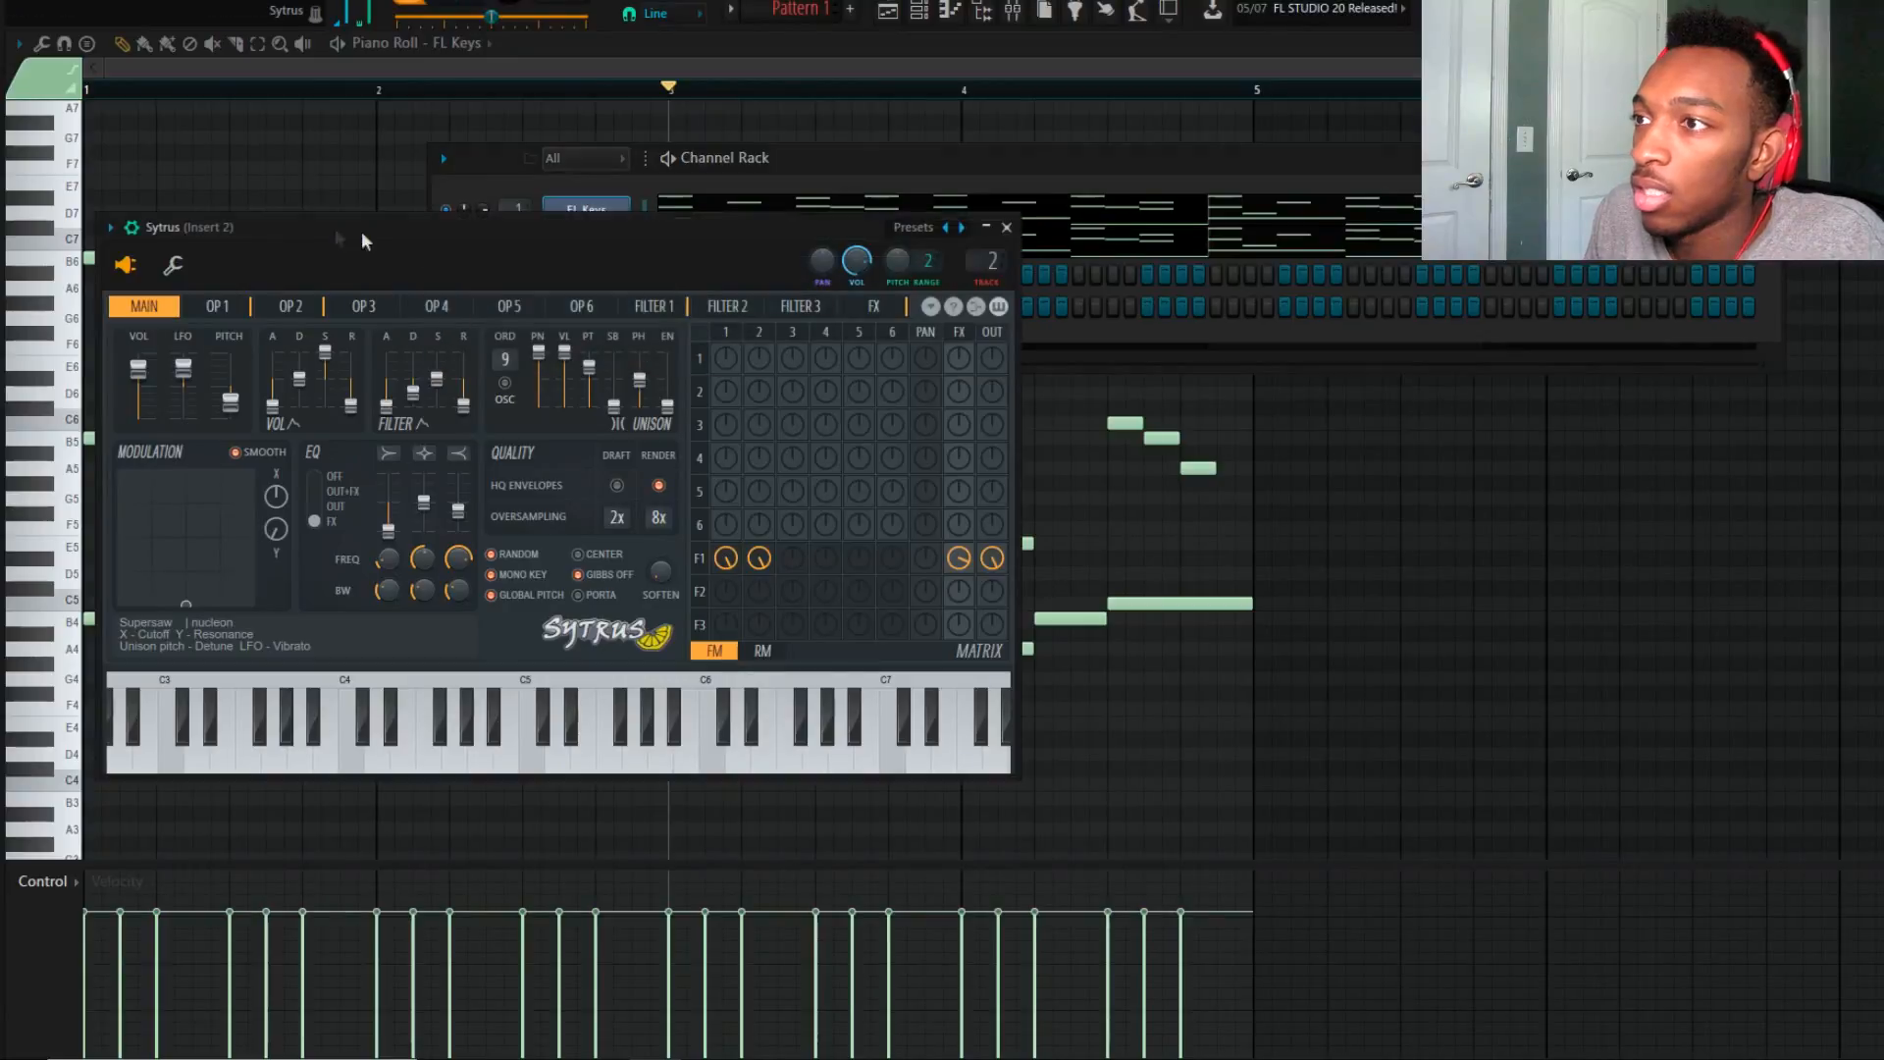
pyautogui.click(901, 227)
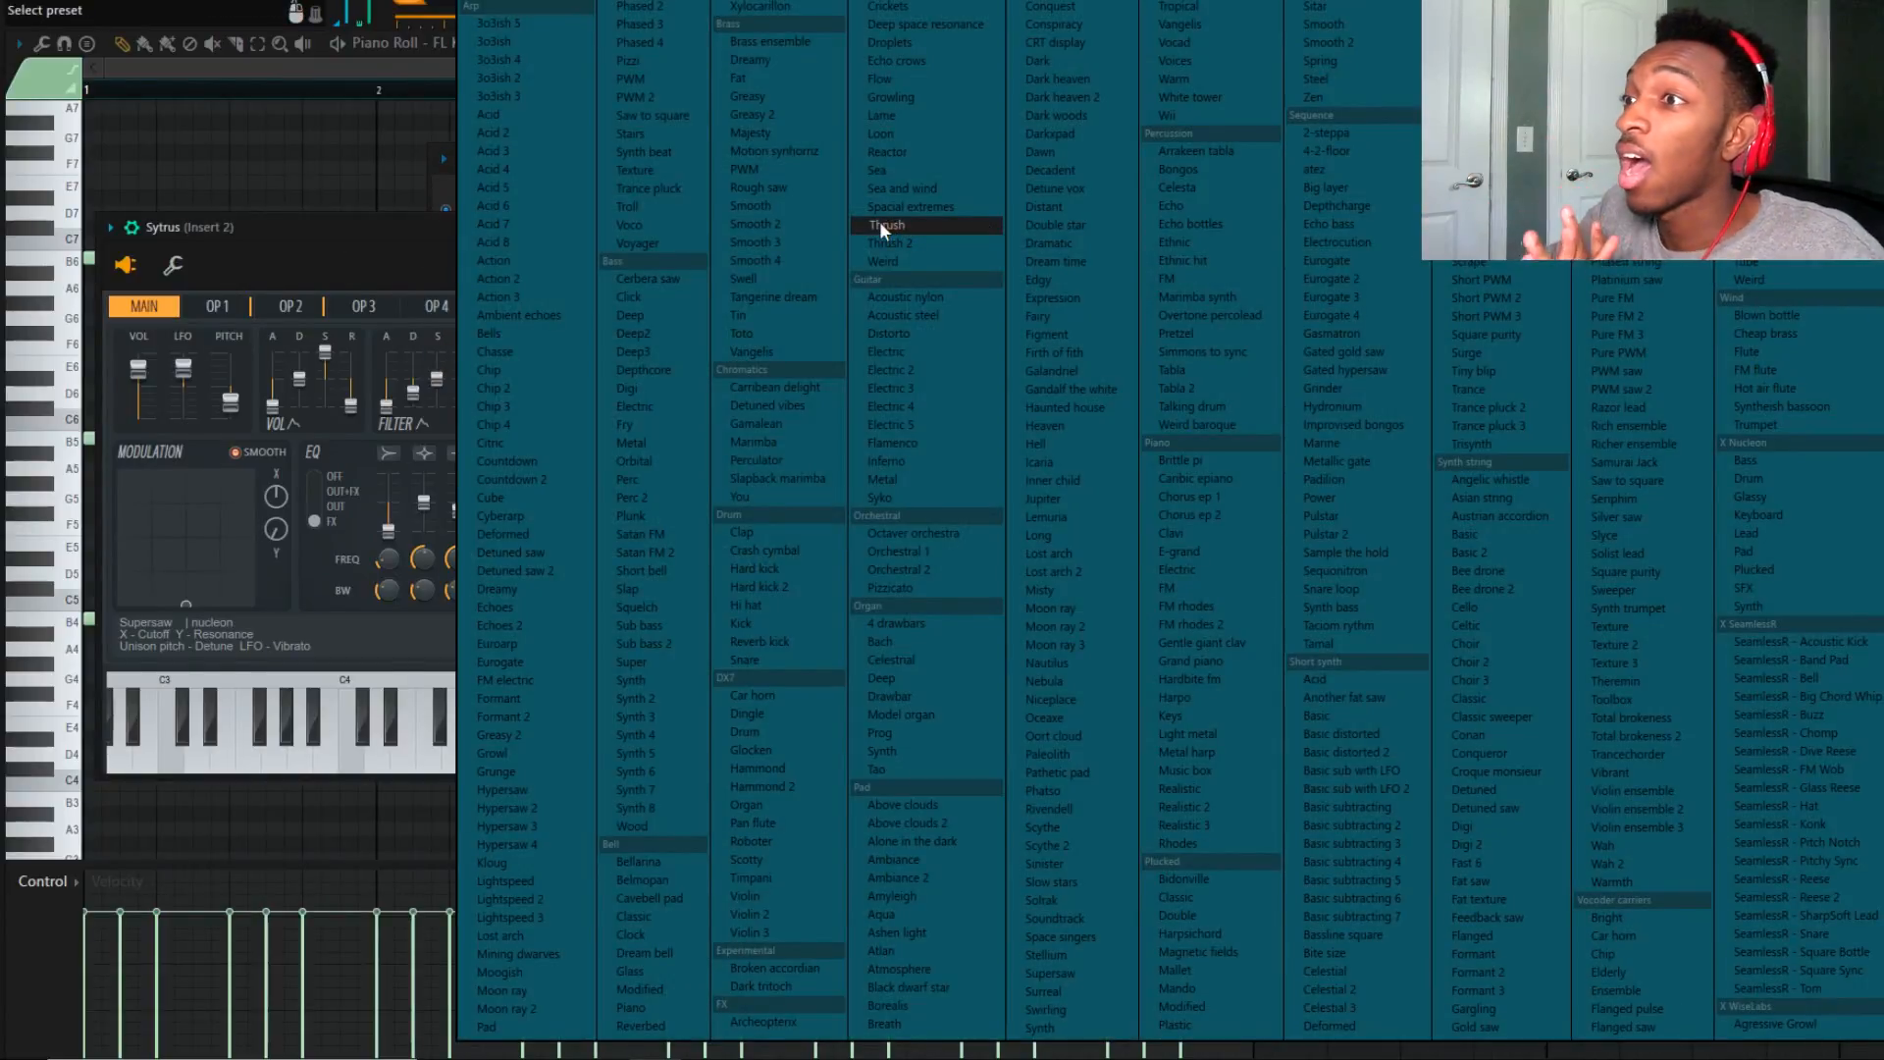
pyautogui.click(444, 179)
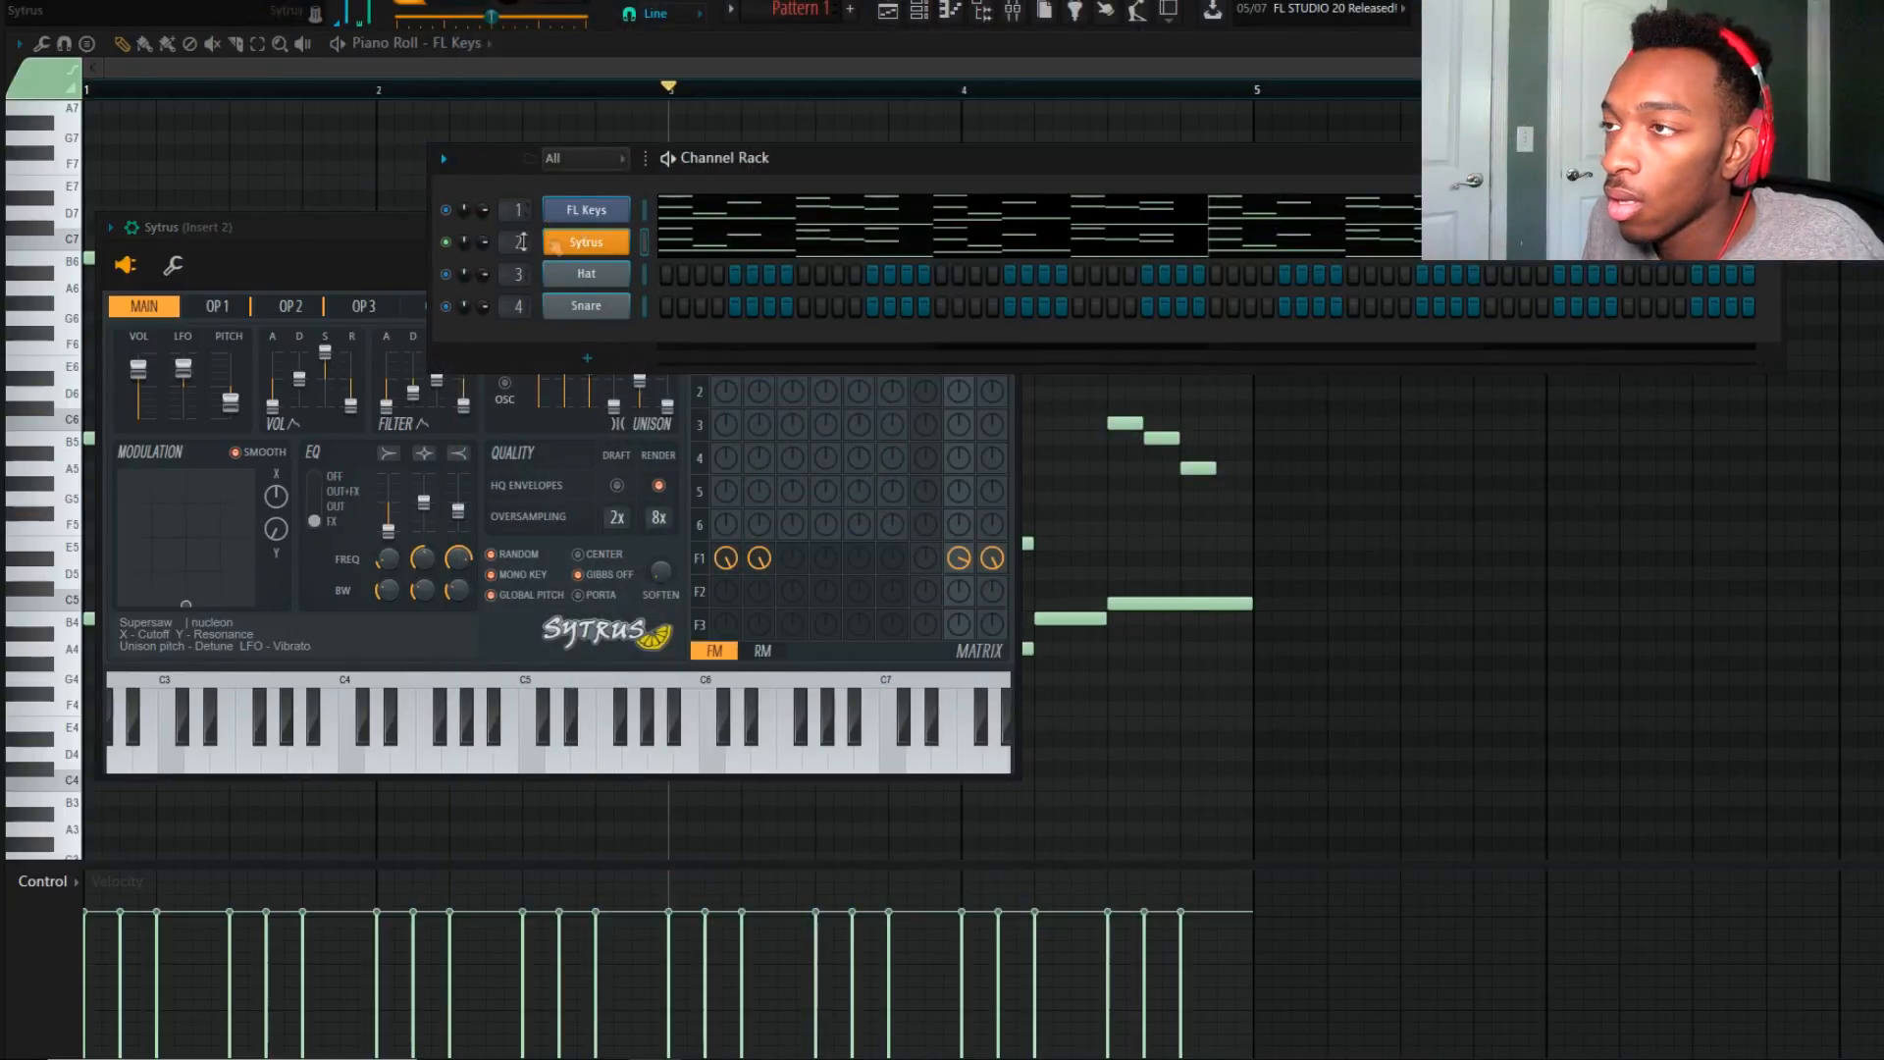
pyautogui.click(295, 267)
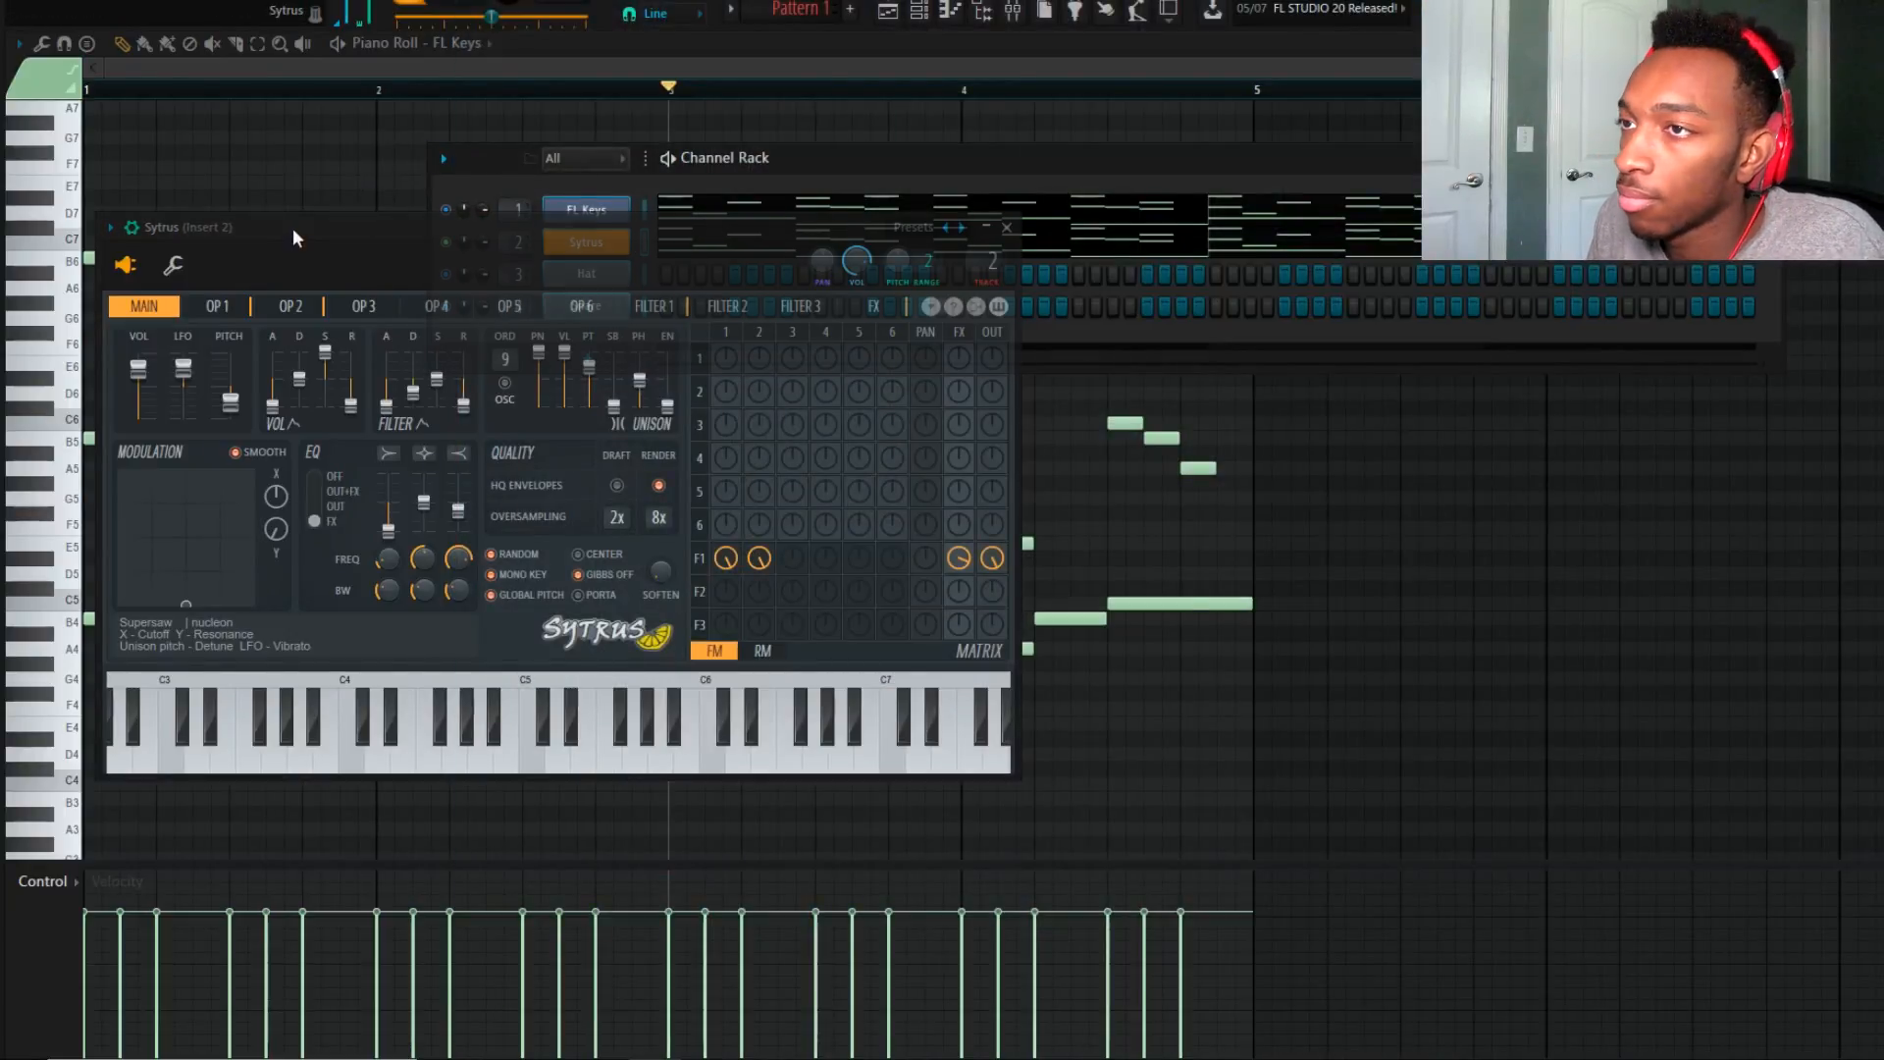
# Load the 3o3ish 5 preset in Sytrus and audition the melody with it.
pyautogui.click(932, 228)
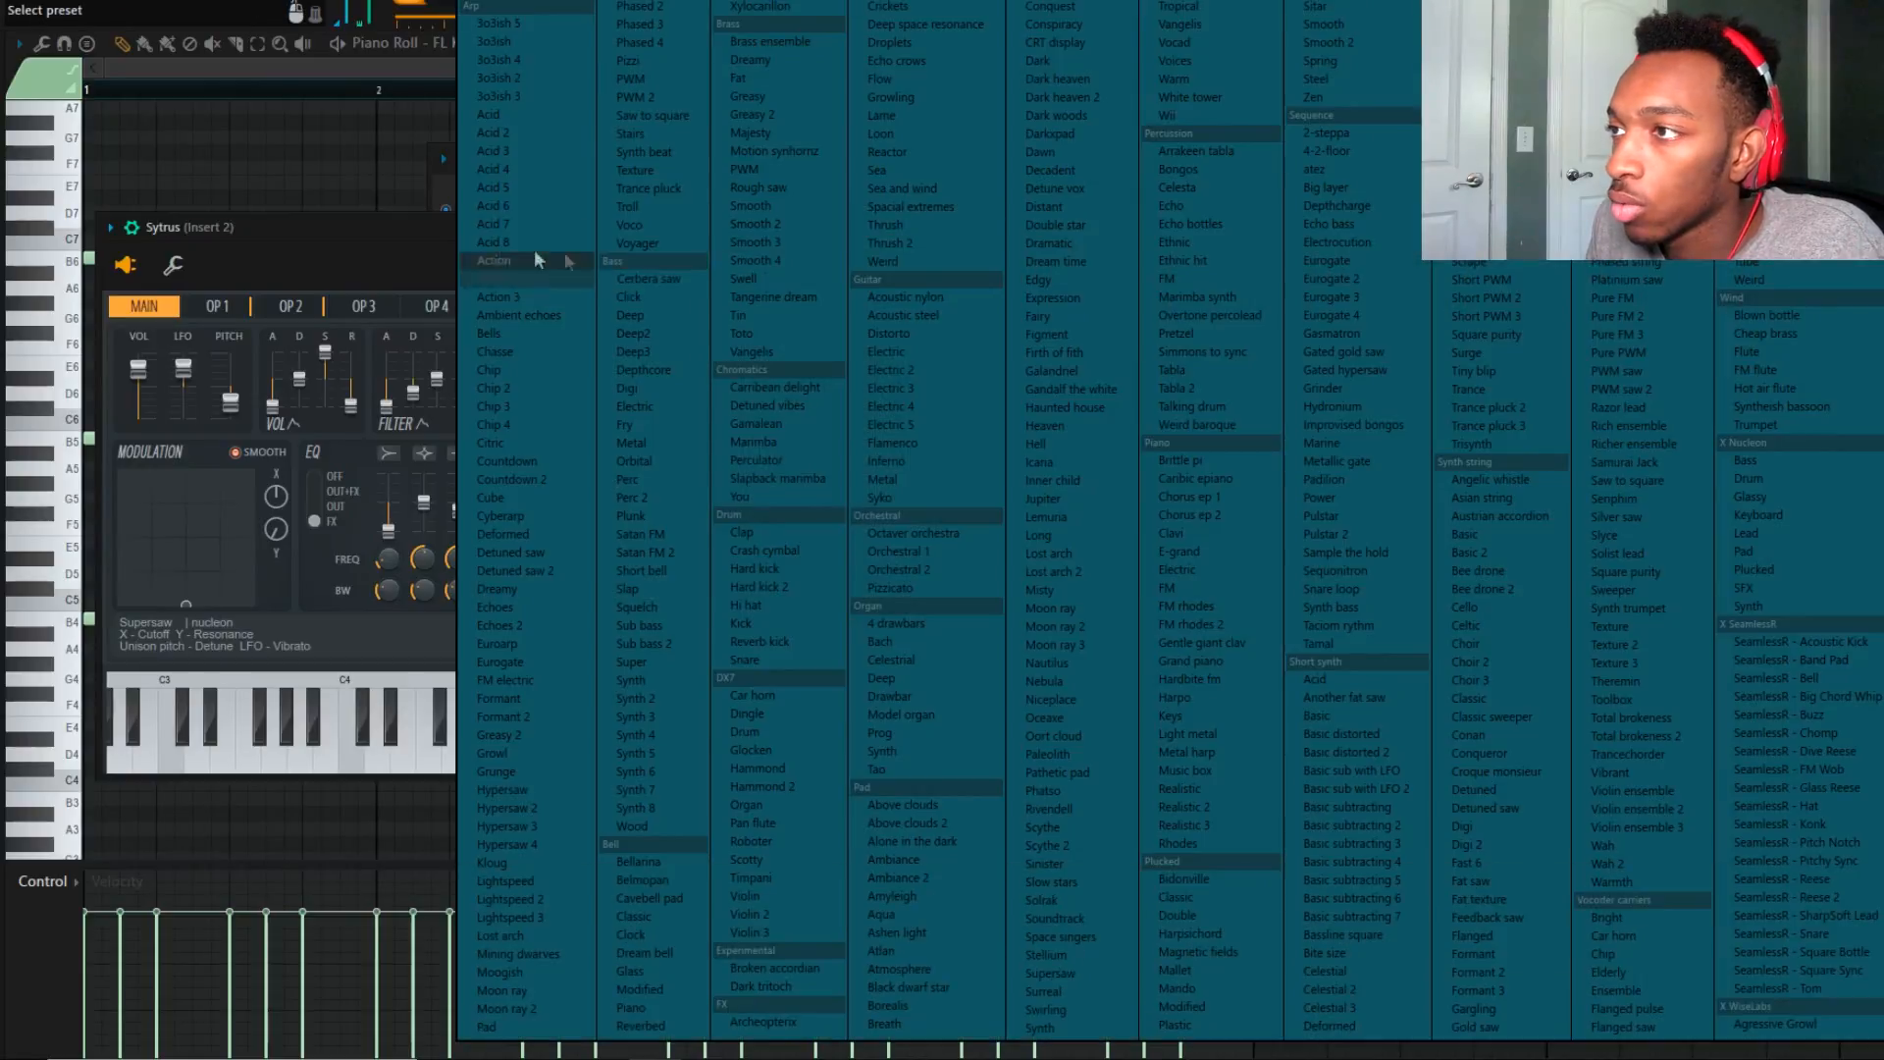
pyautogui.click(546, 26)
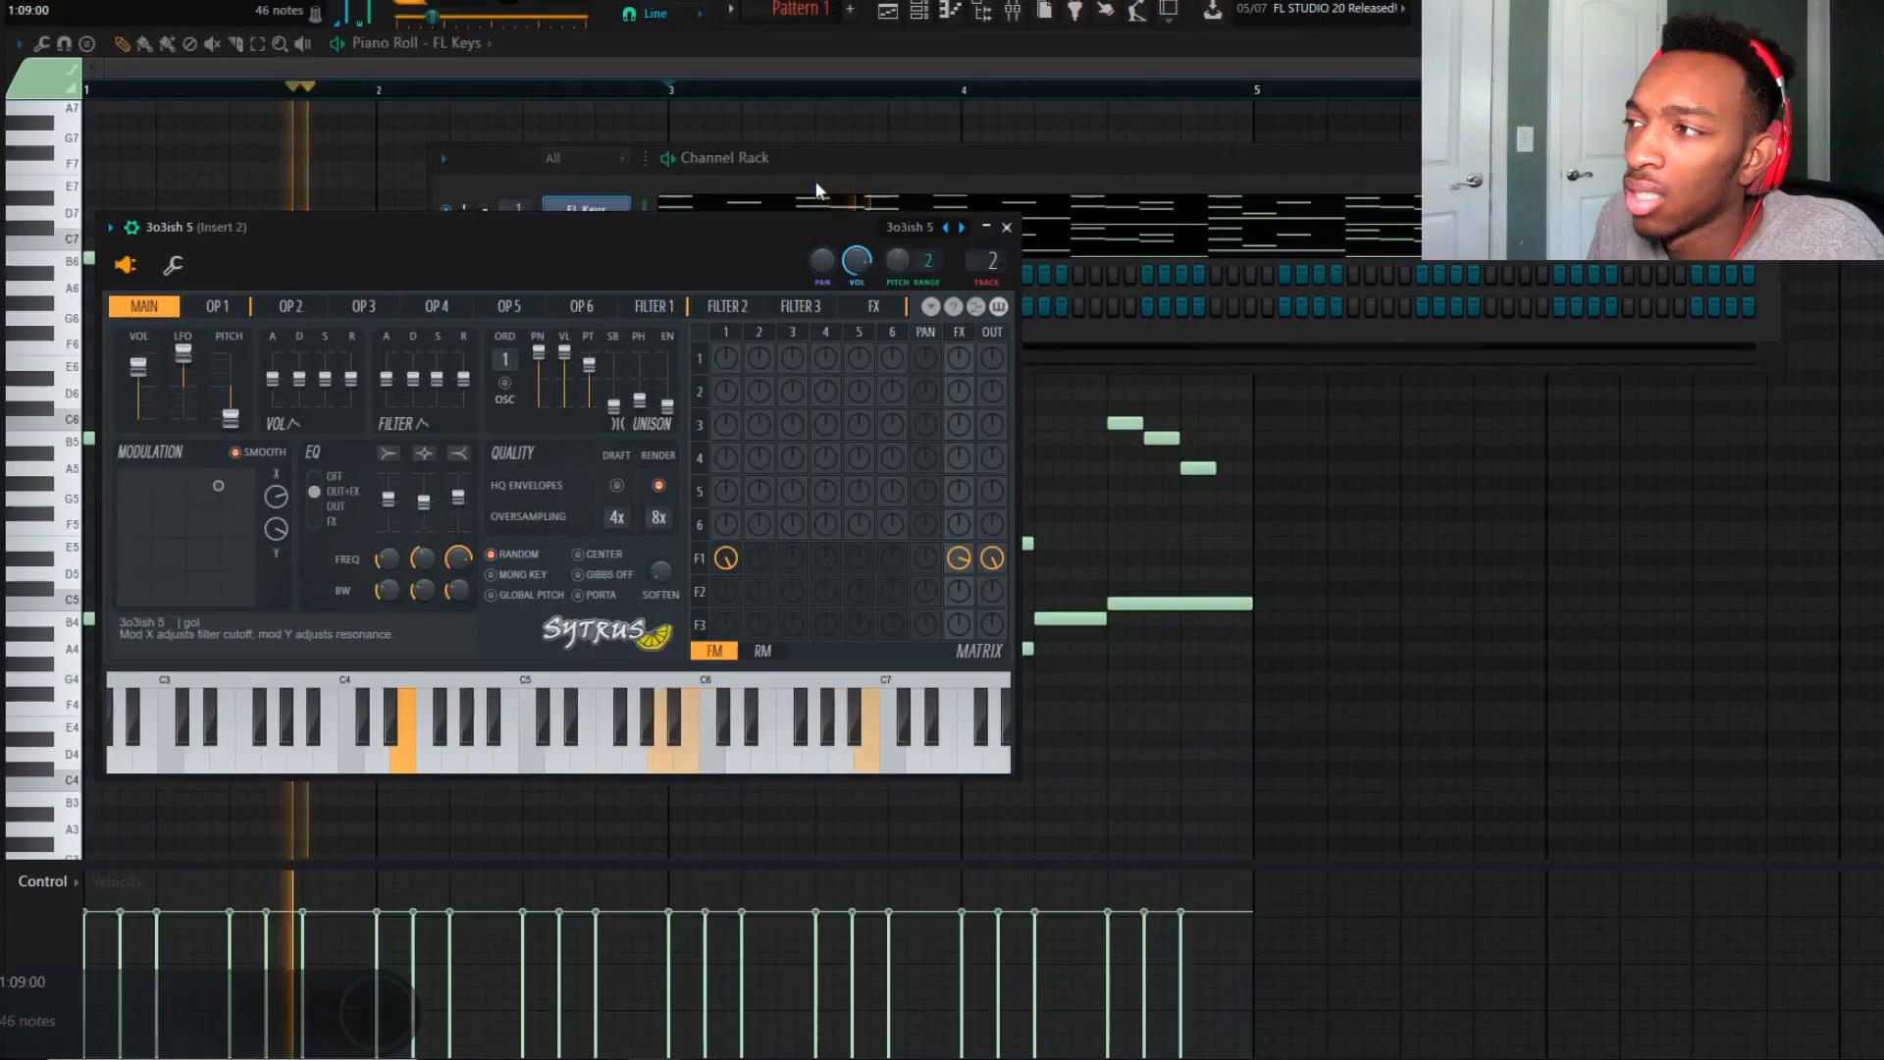
pyautogui.click(816, 180)
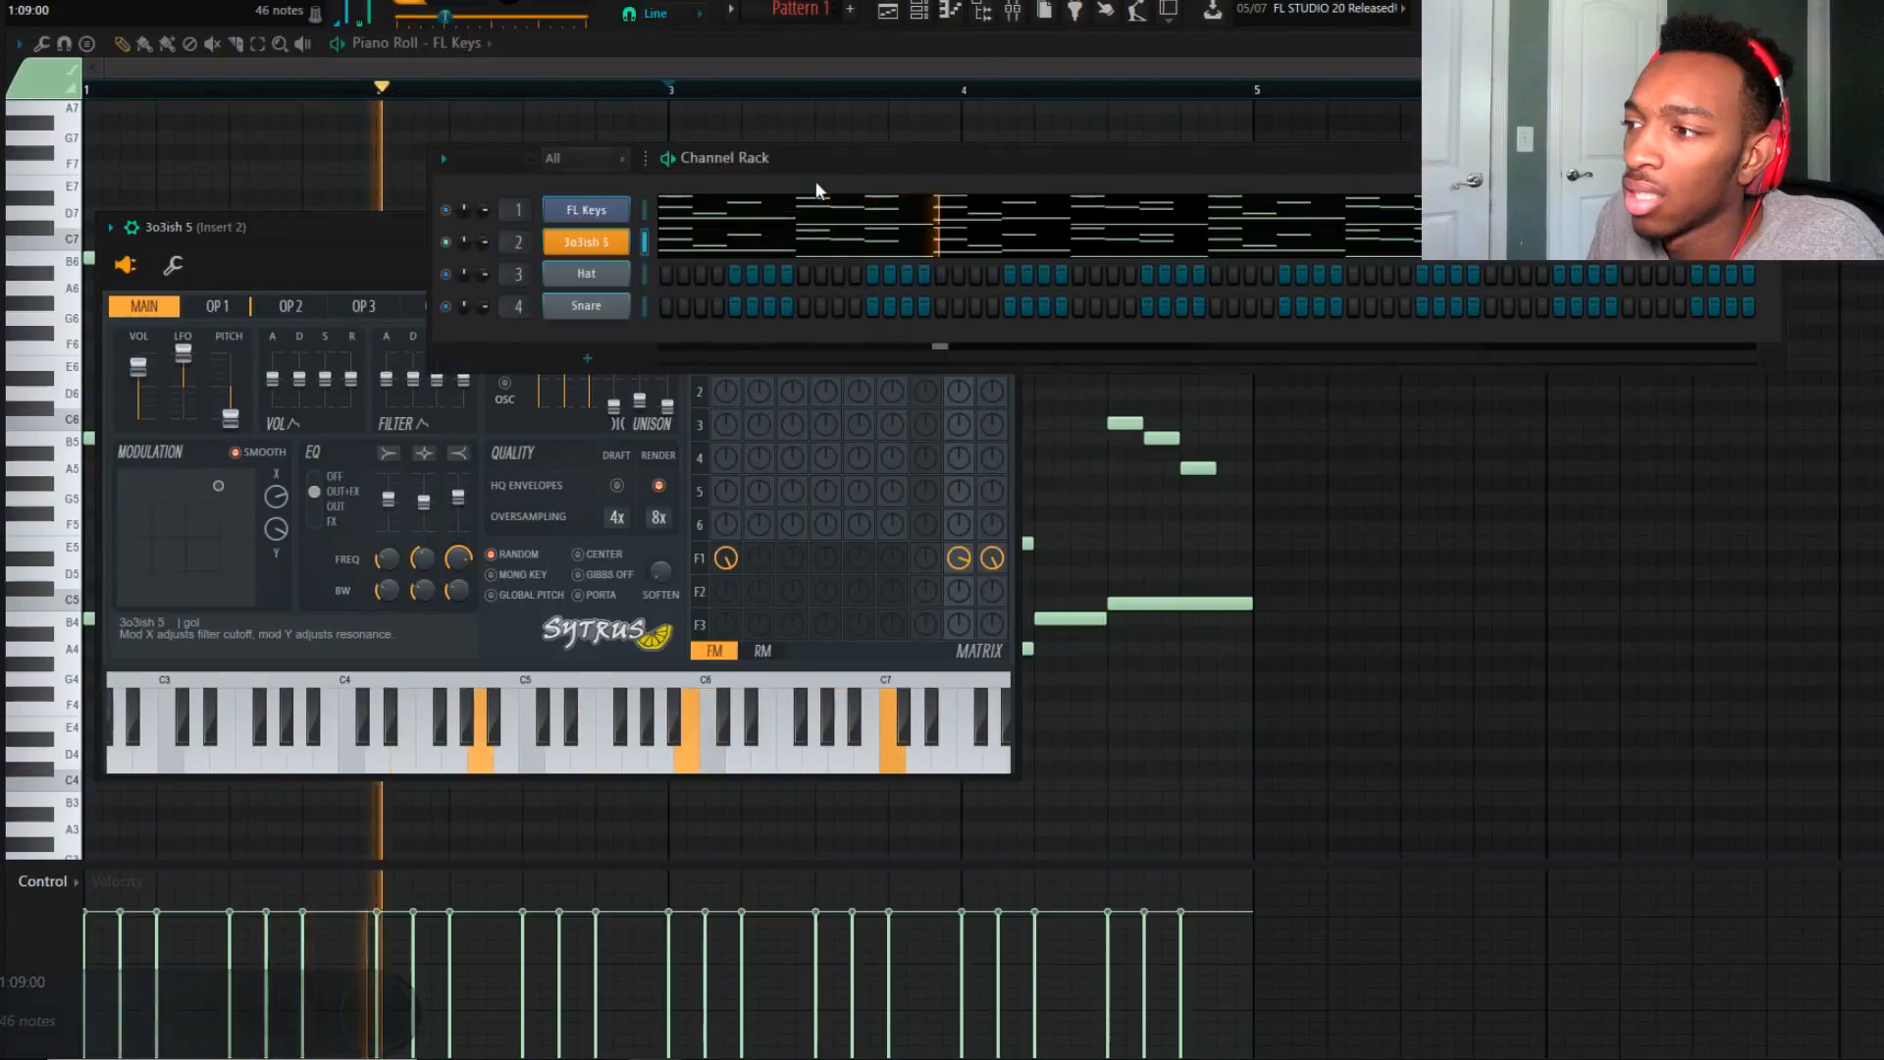
pyautogui.click(337, 246)
pyautogui.press('space')
# Look through the Sytrus operator 1, 2 and 3 pages and switch the preset to Ambient echoes.
pyautogui.click(241, 312)
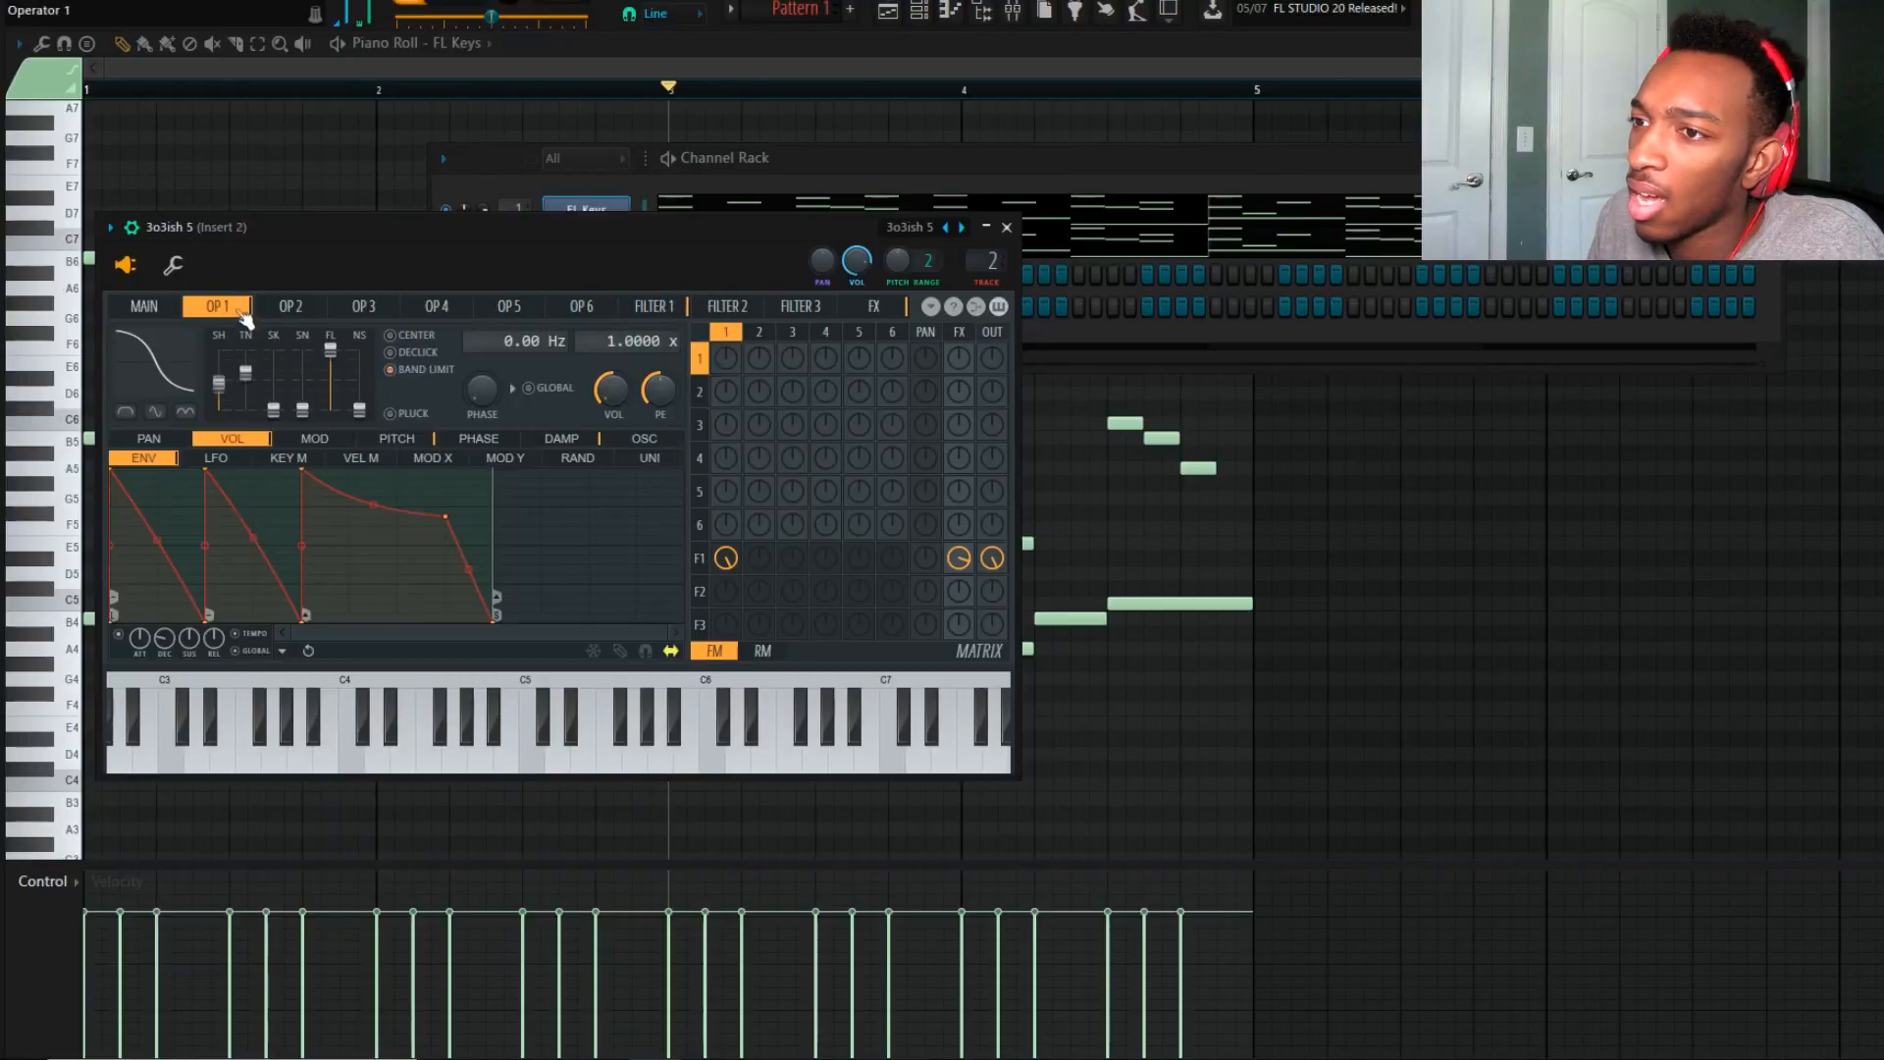
pyautogui.click(295, 307)
pyautogui.click(368, 307)
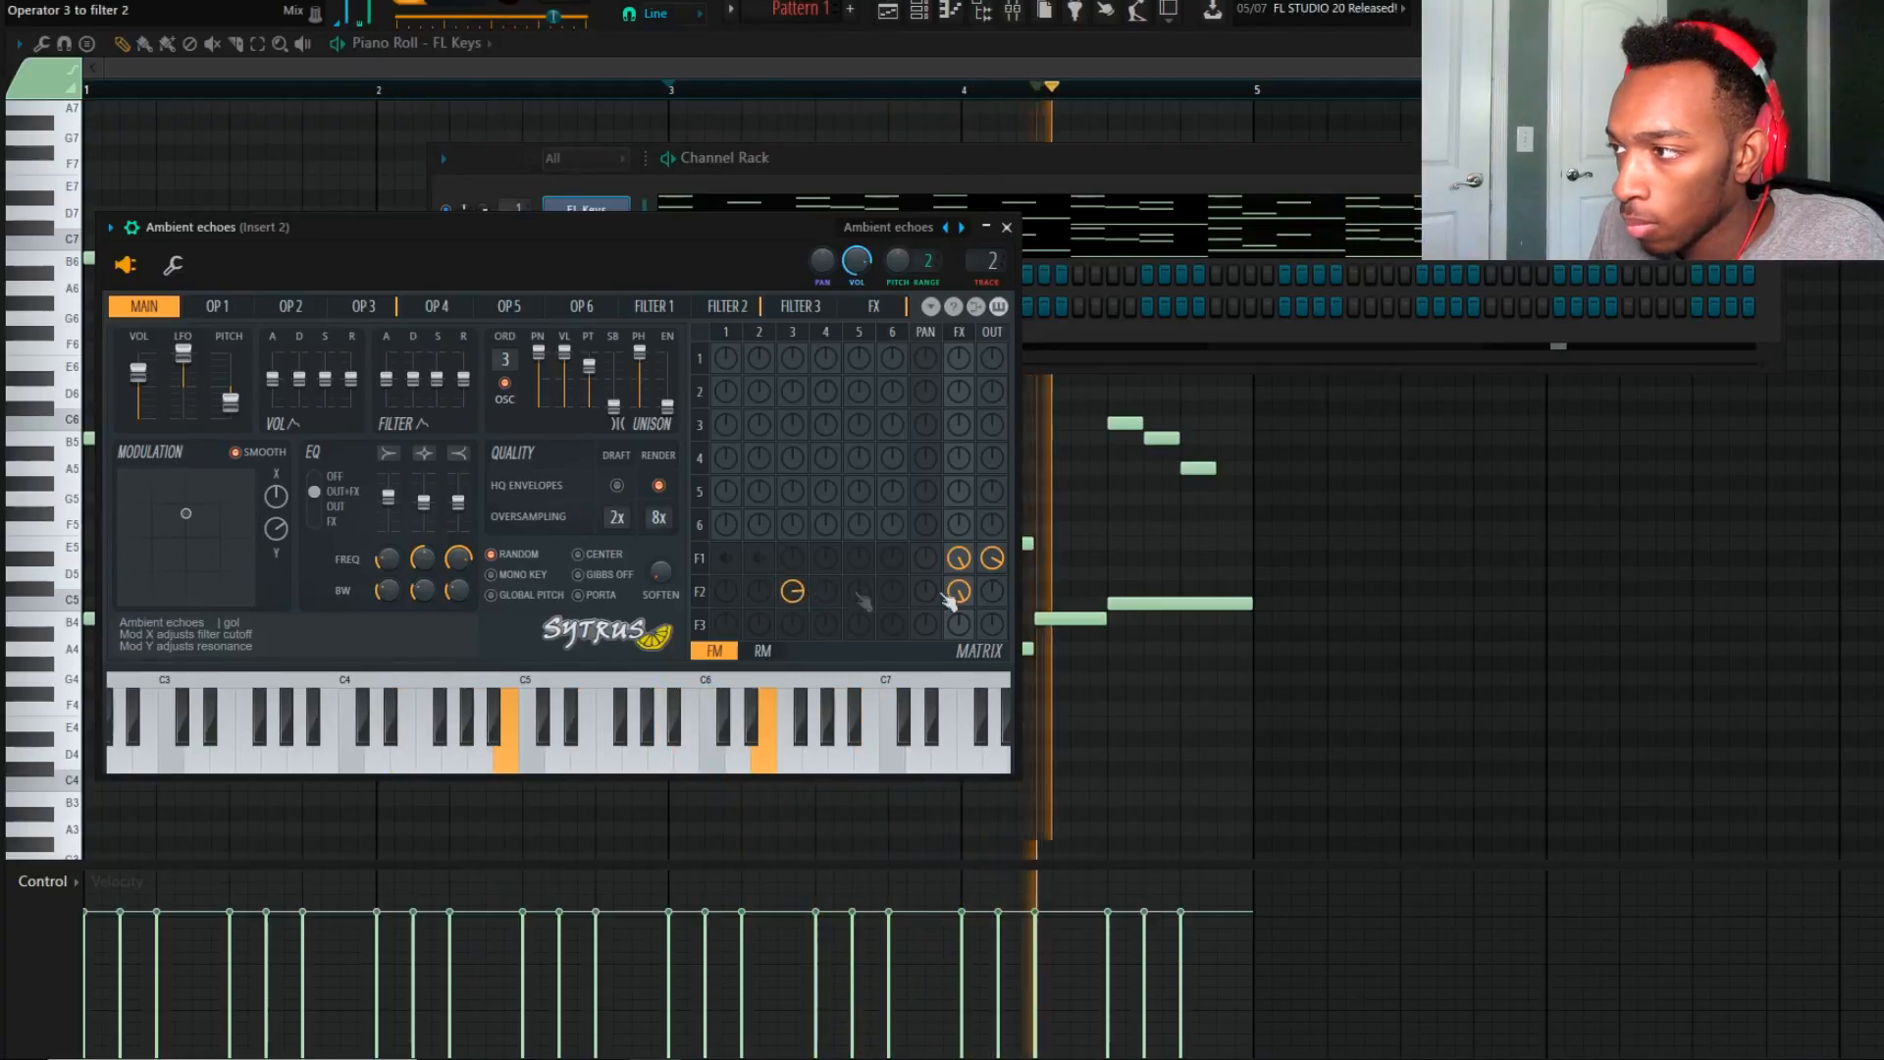
# Mute filter 1's effects send and output in the Ambient echoes matrix, keeping filter 2's effects send active, while auditioning the melody.
pyautogui.press('space')
pyautogui.rightClick(971, 597)
pyautogui.press('space')
pyautogui.rightClick(962, 567)
pyautogui.press('space')
pyautogui.rightClick(965, 590)
pyautogui.press('space')
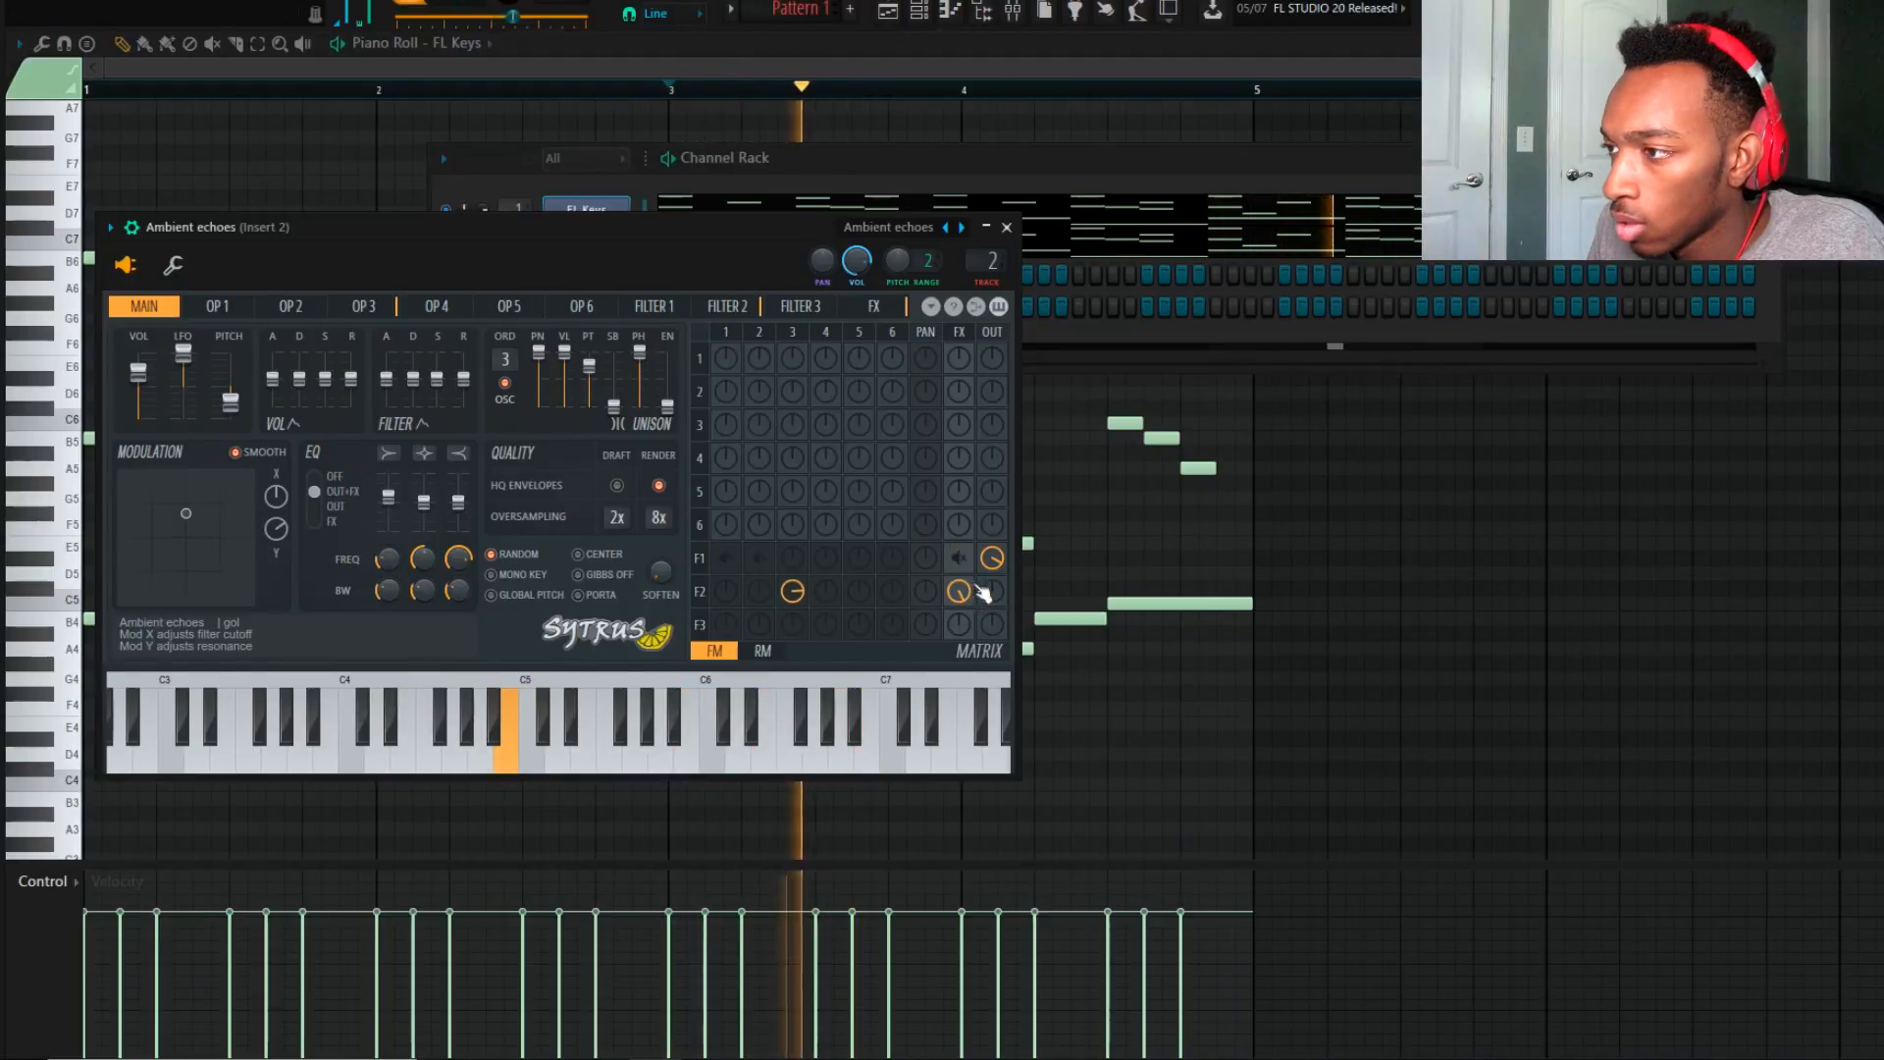
pyautogui.rightClick(993, 558)
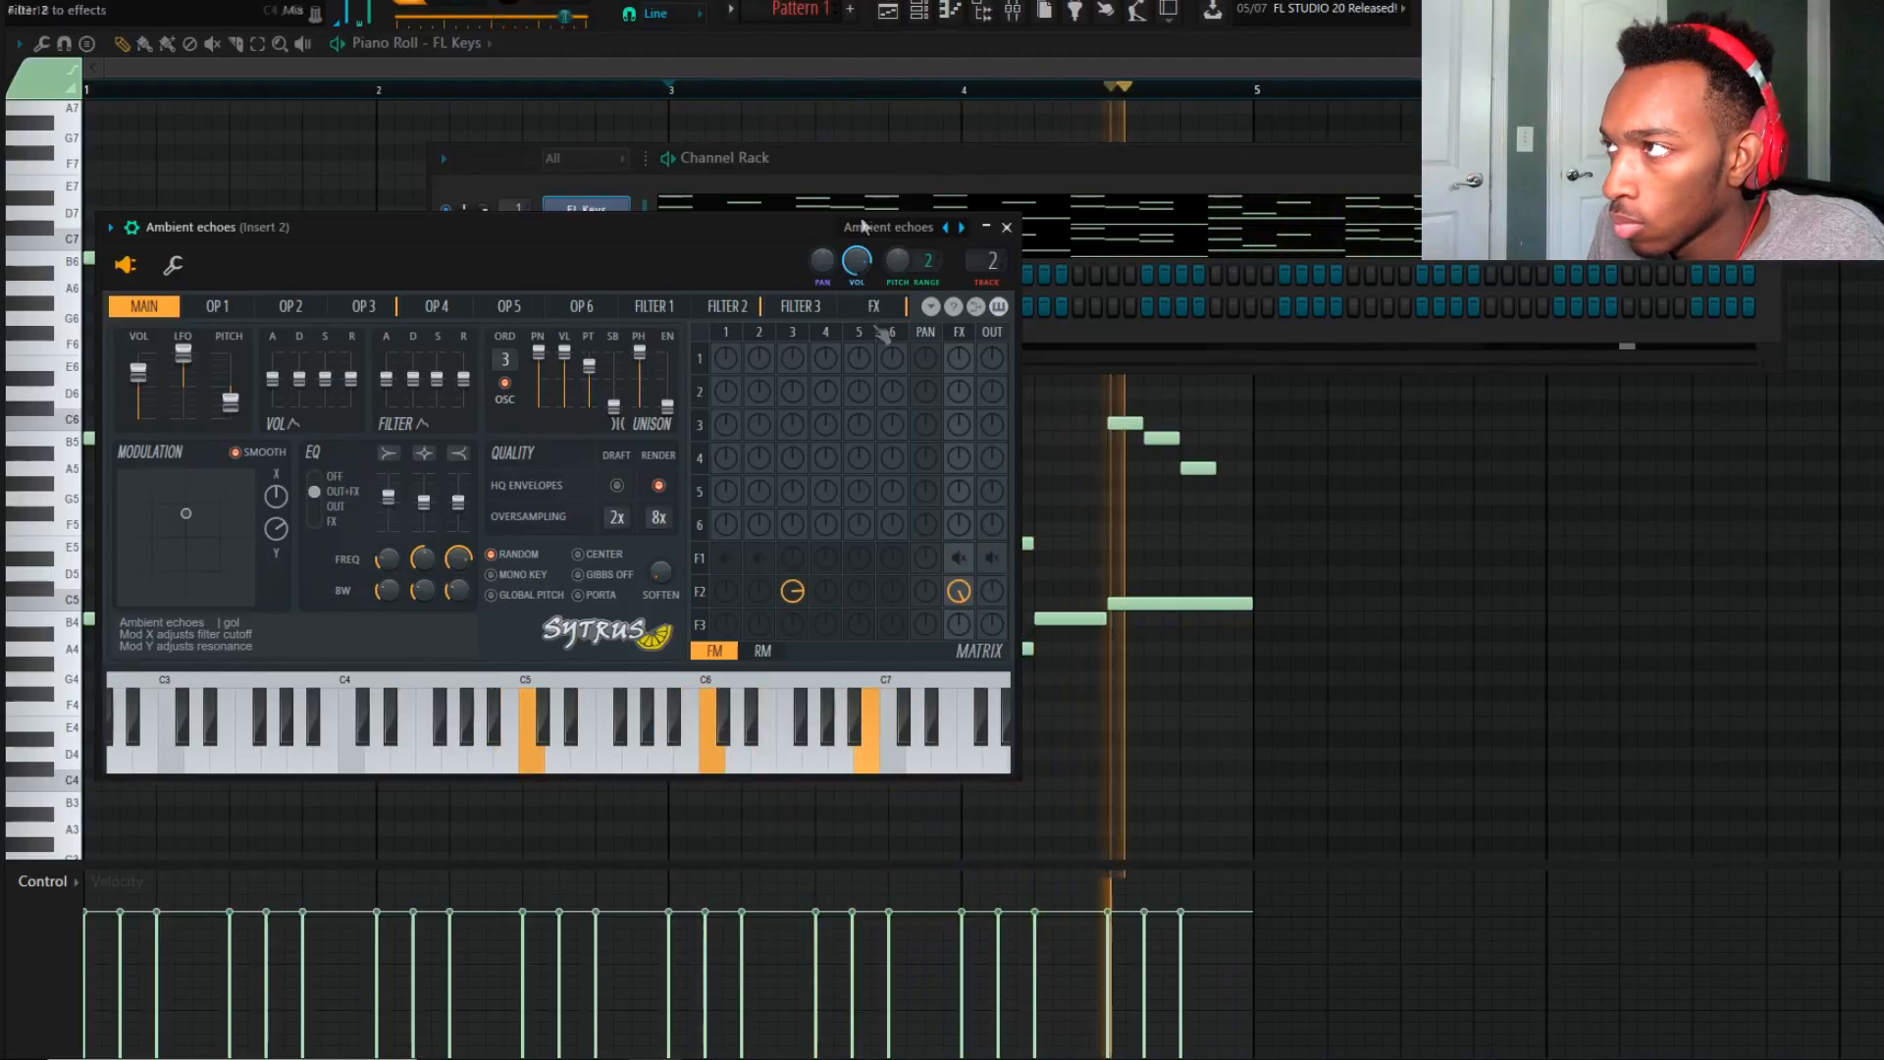
pyautogui.click(769, 167)
pyautogui.press('space')
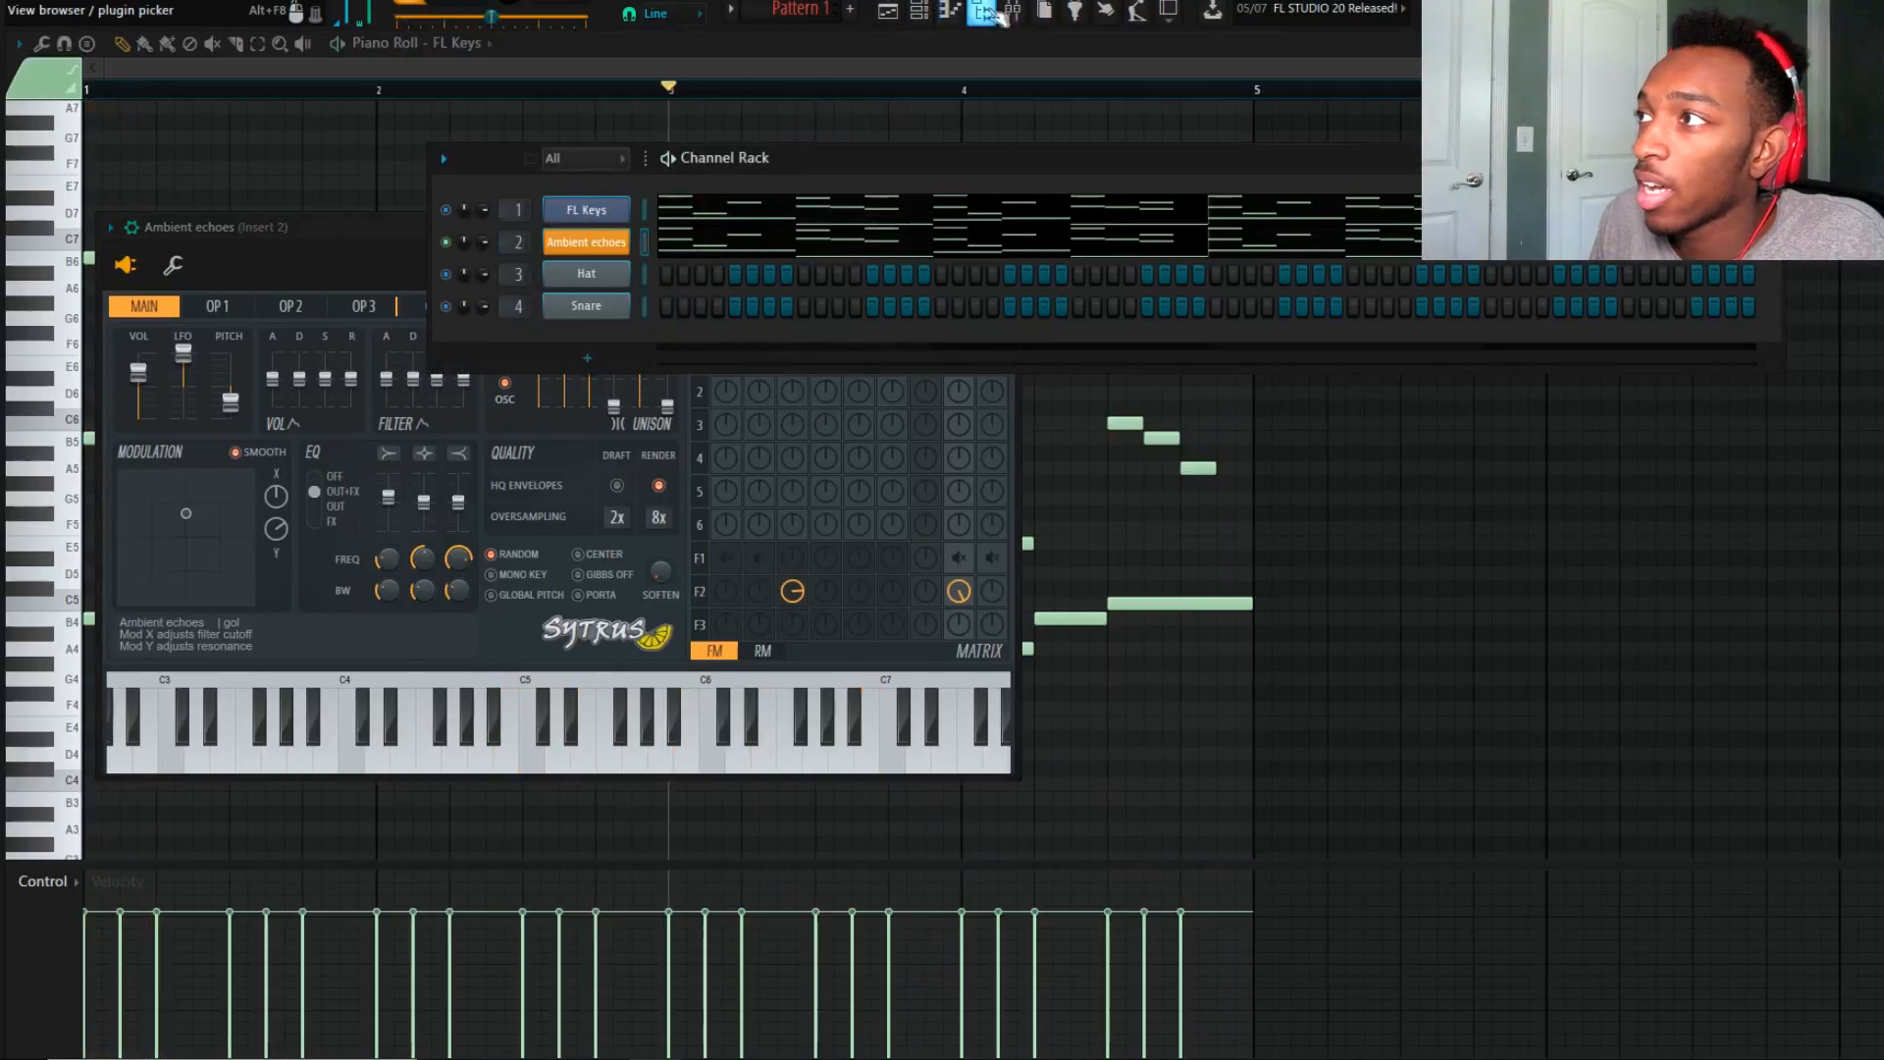
# Add Gross Beat to the first effect slot of mixer Insert 2 with the Momentary preset and 1/2 Speed time slot.
pyautogui.click(1012, 12)
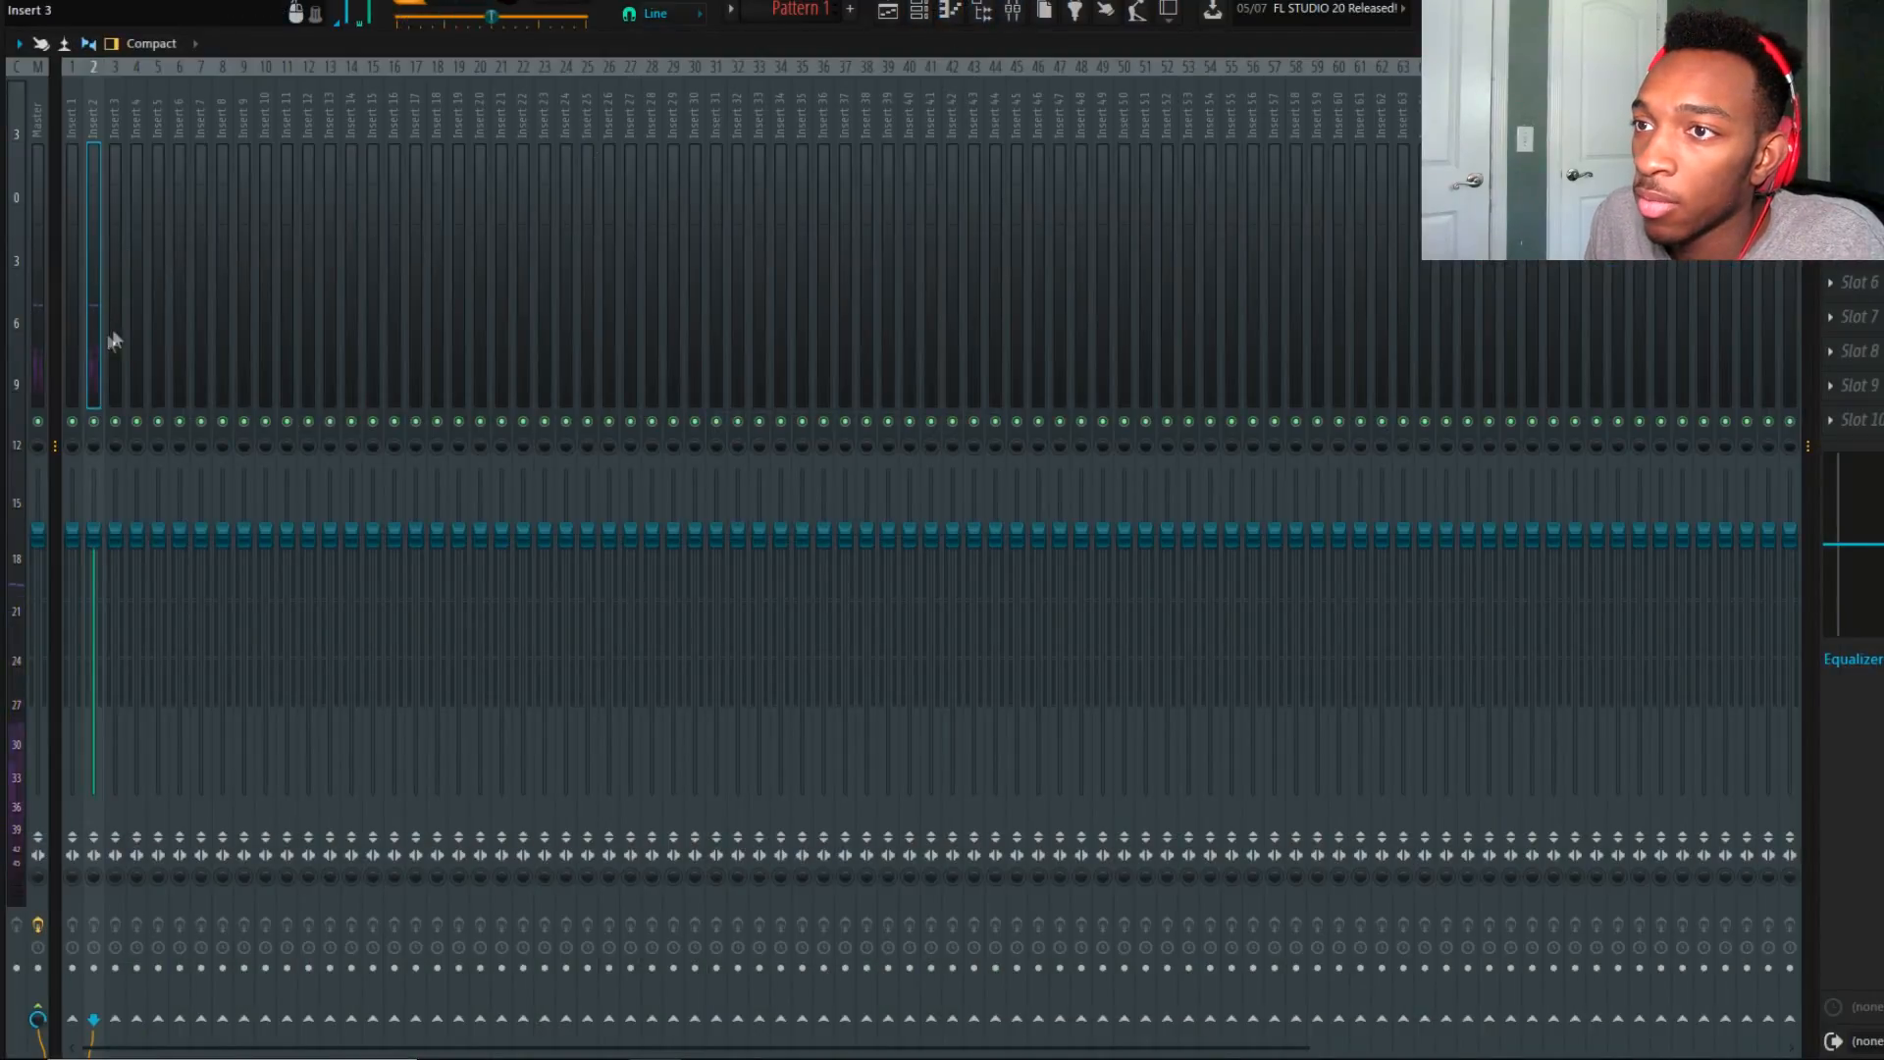
pyautogui.click(1830, 110)
pyautogui.click(1540, 128)
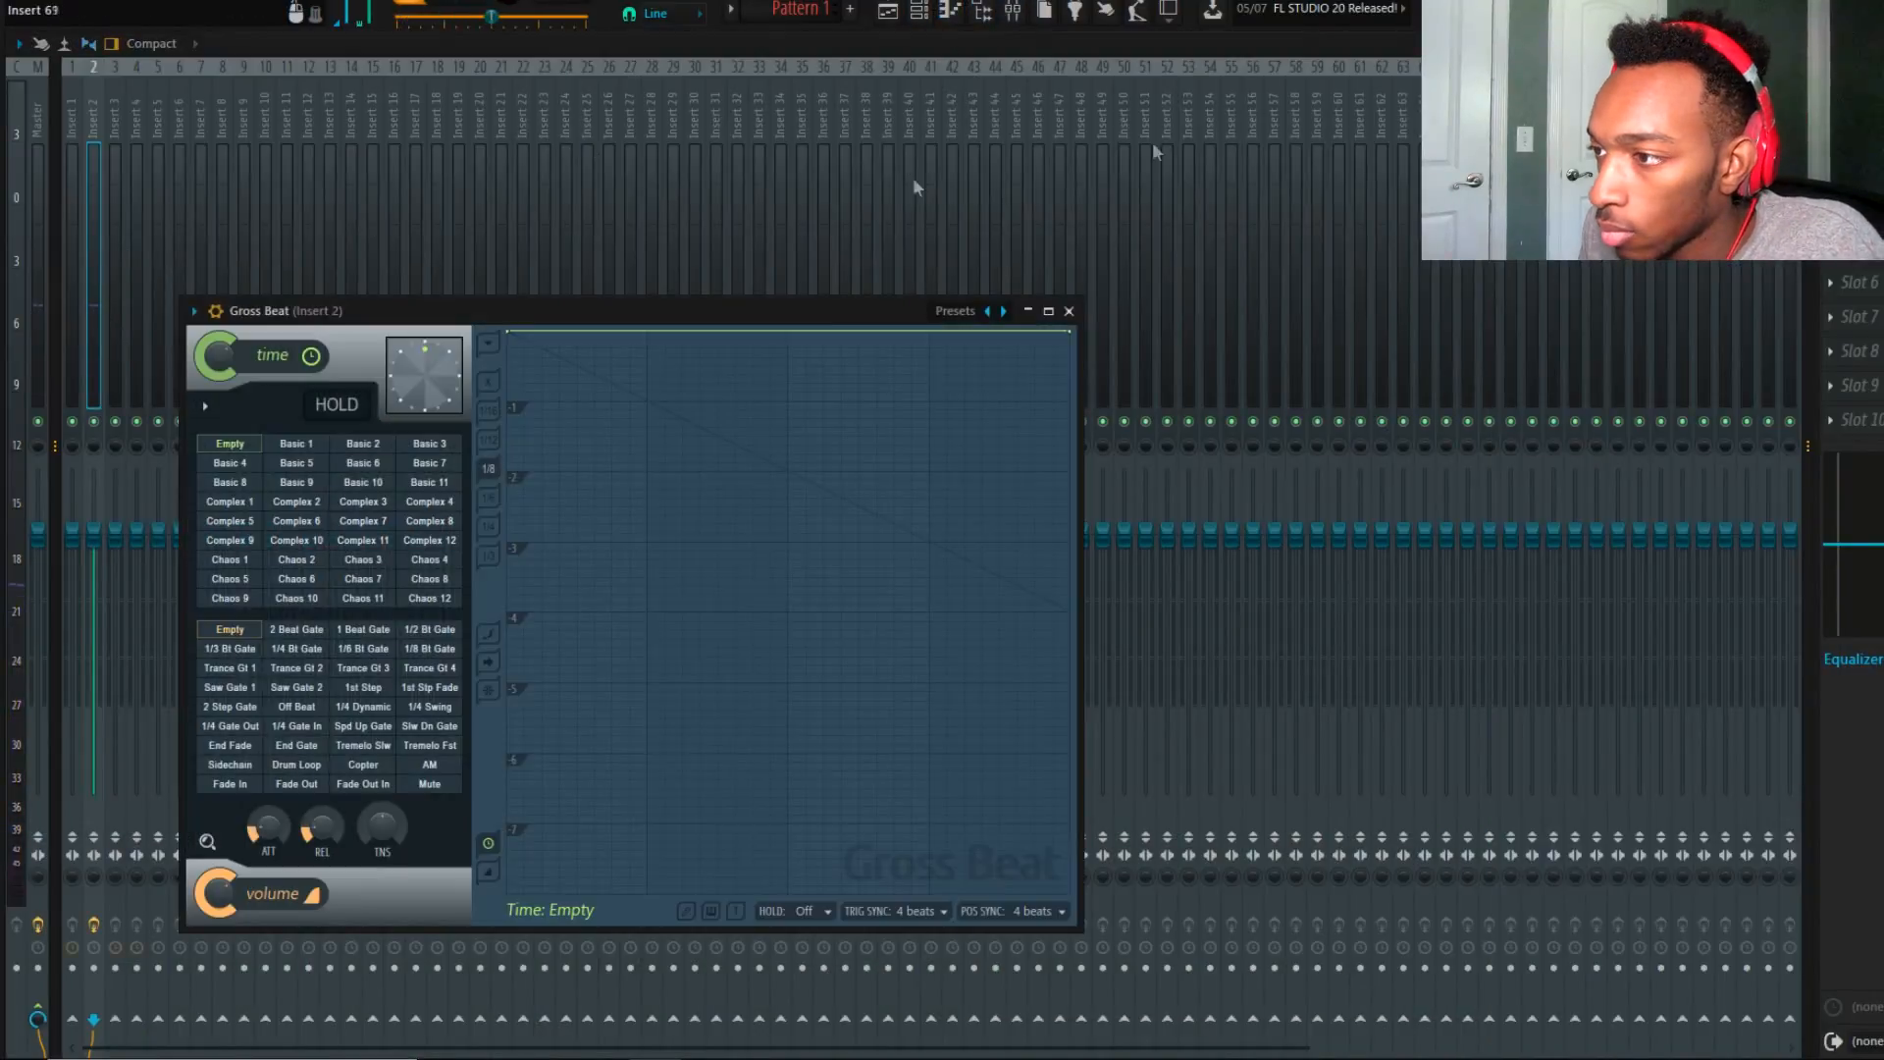
pyautogui.click(955, 311)
pyautogui.click(1006, 390)
pyautogui.click(363, 579)
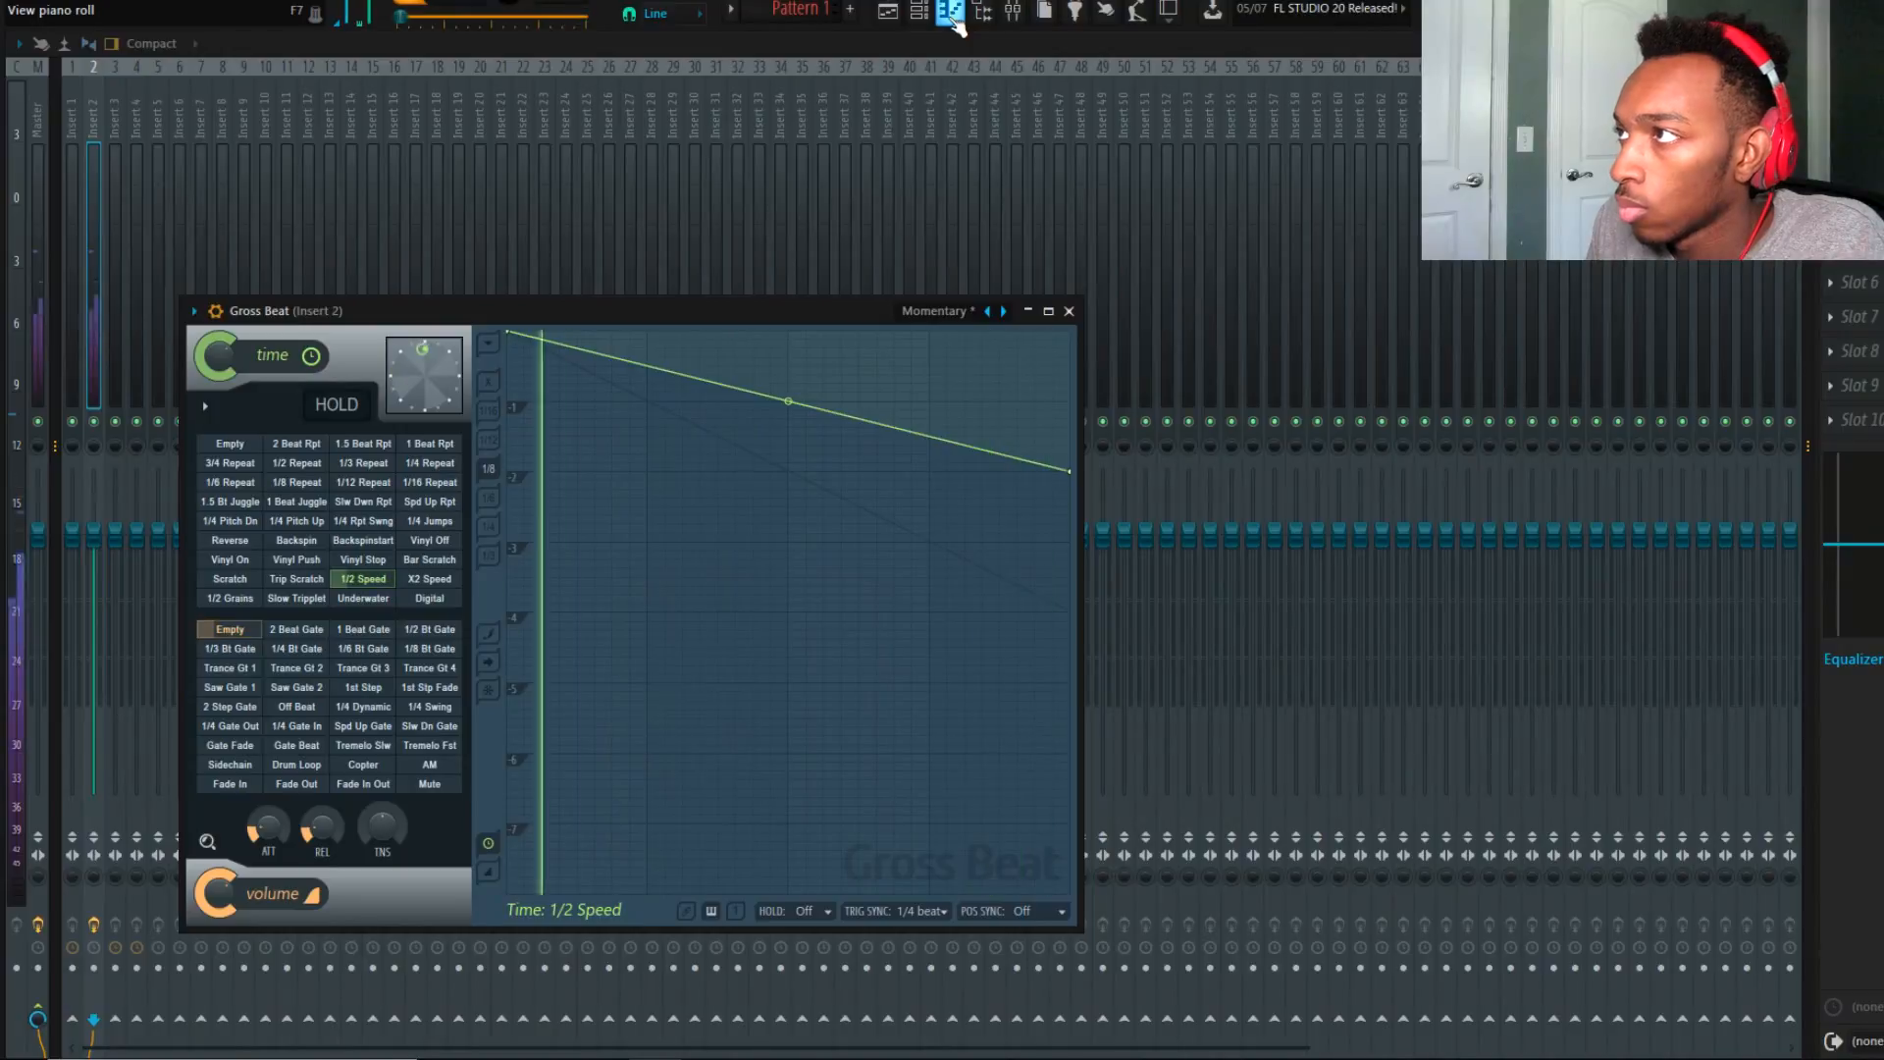
# Transpose the melody up one octave in the piano roll and return to the mixer.
pyautogui.click(950, 12)
pyautogui.hotkey('ctrl', 'Up')
pyautogui.click(1015, 11)
# Add a second Gross Beat to slot 2 of Insert 2 with the Flanging preset and WishWash 2 time slot.
pyautogui.click(1830, 145)
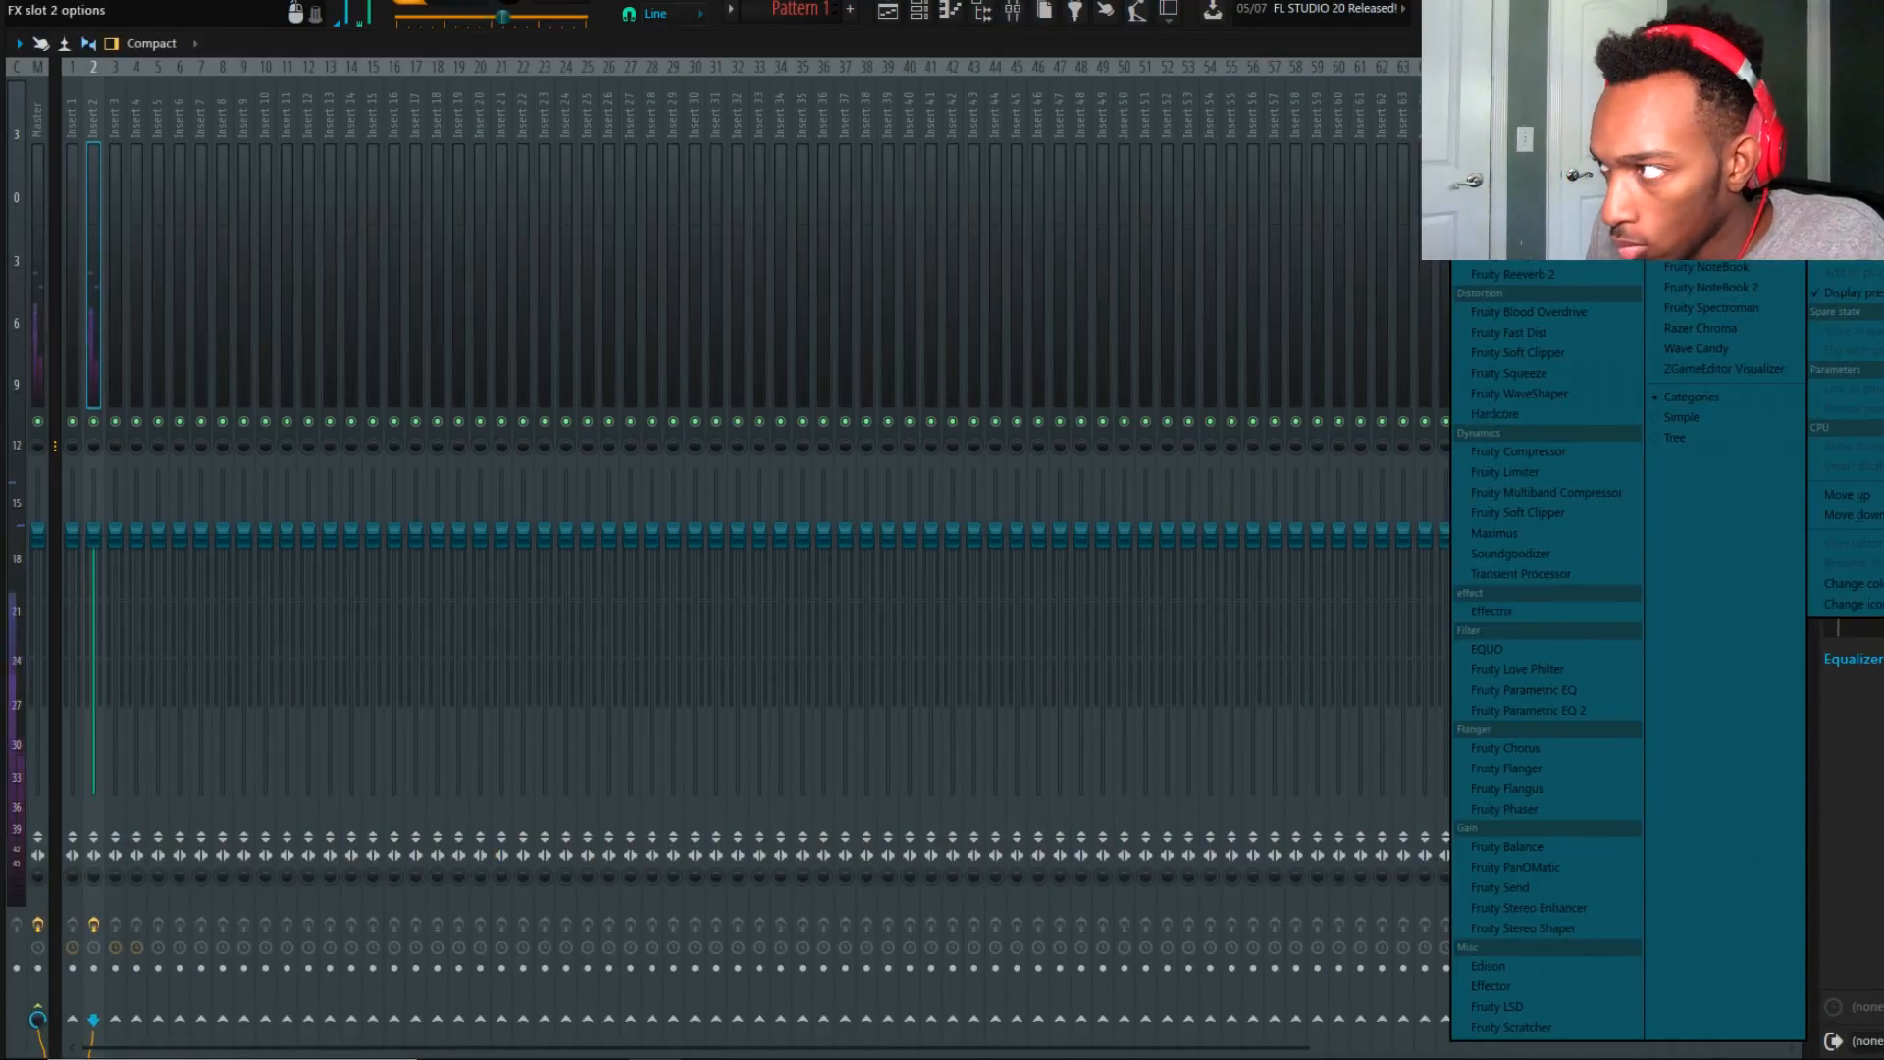
pyautogui.click(1688, 395)
pyautogui.click(981, 343)
pyautogui.click(1009, 378)
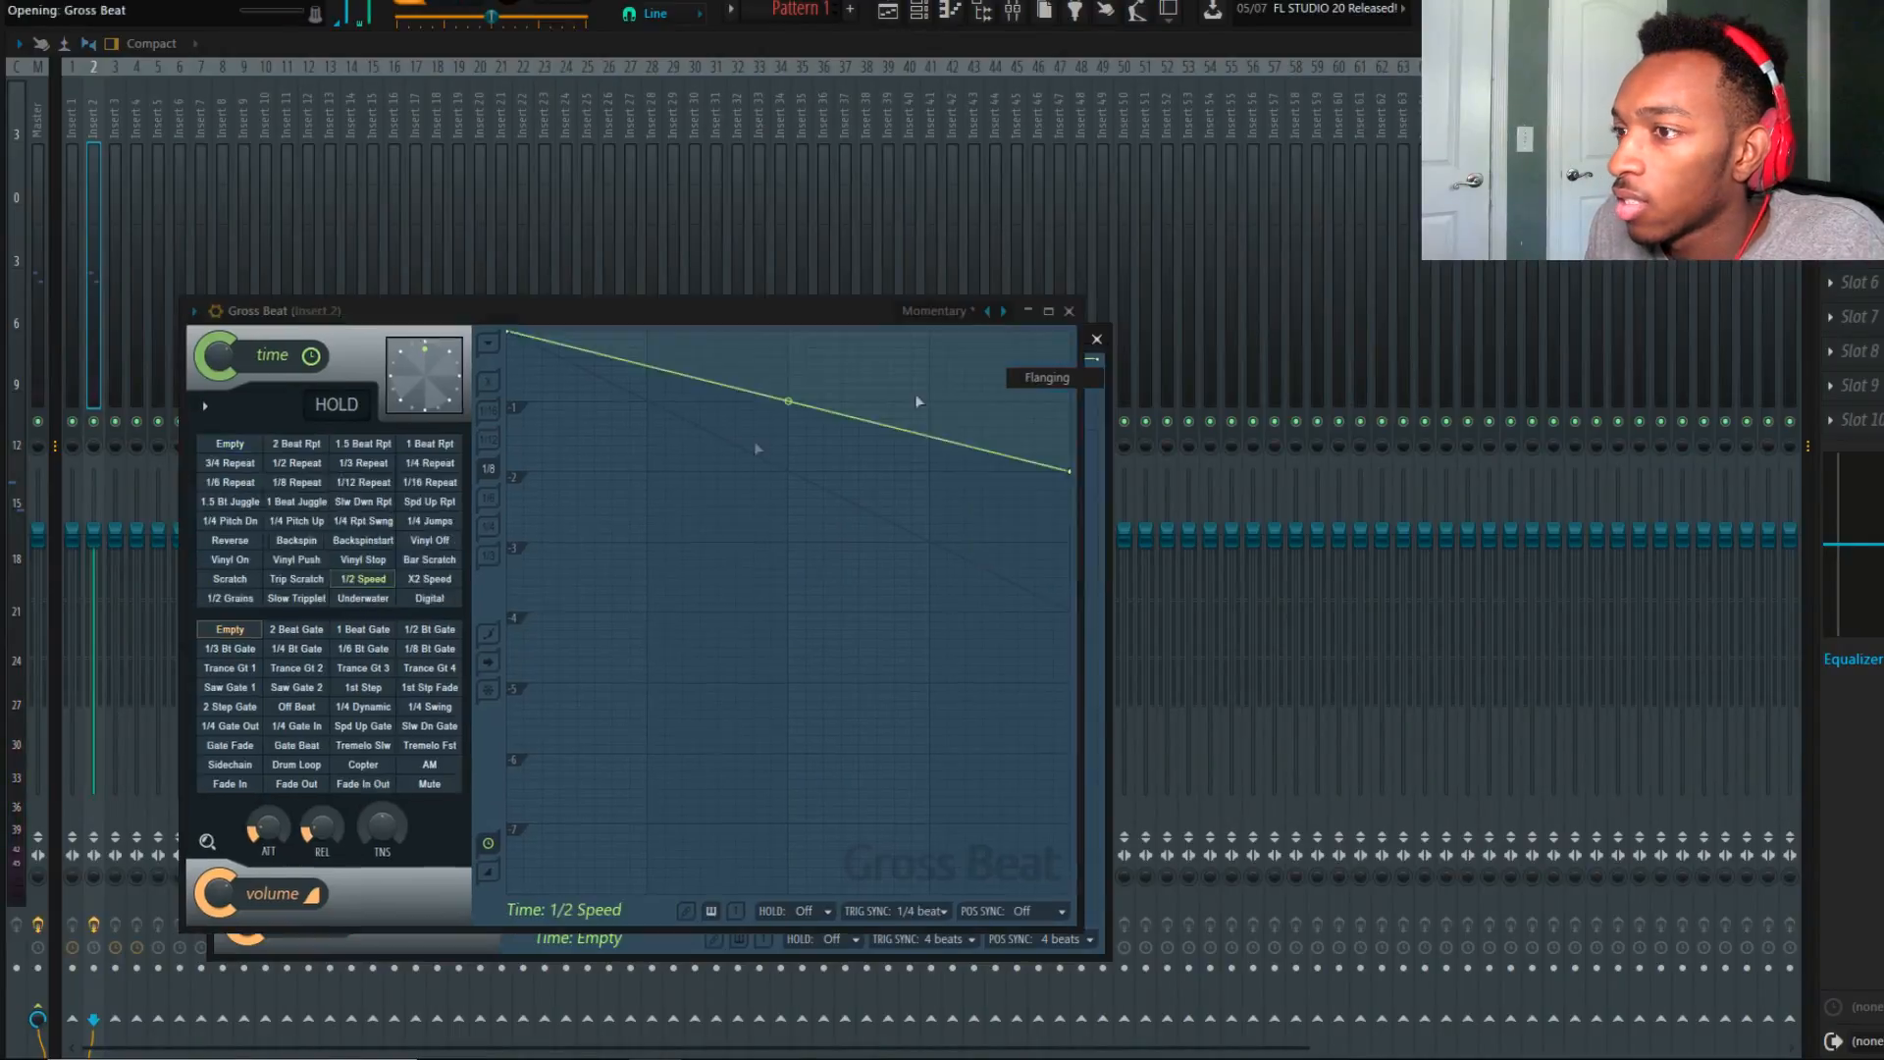
pyautogui.click(480, 491)
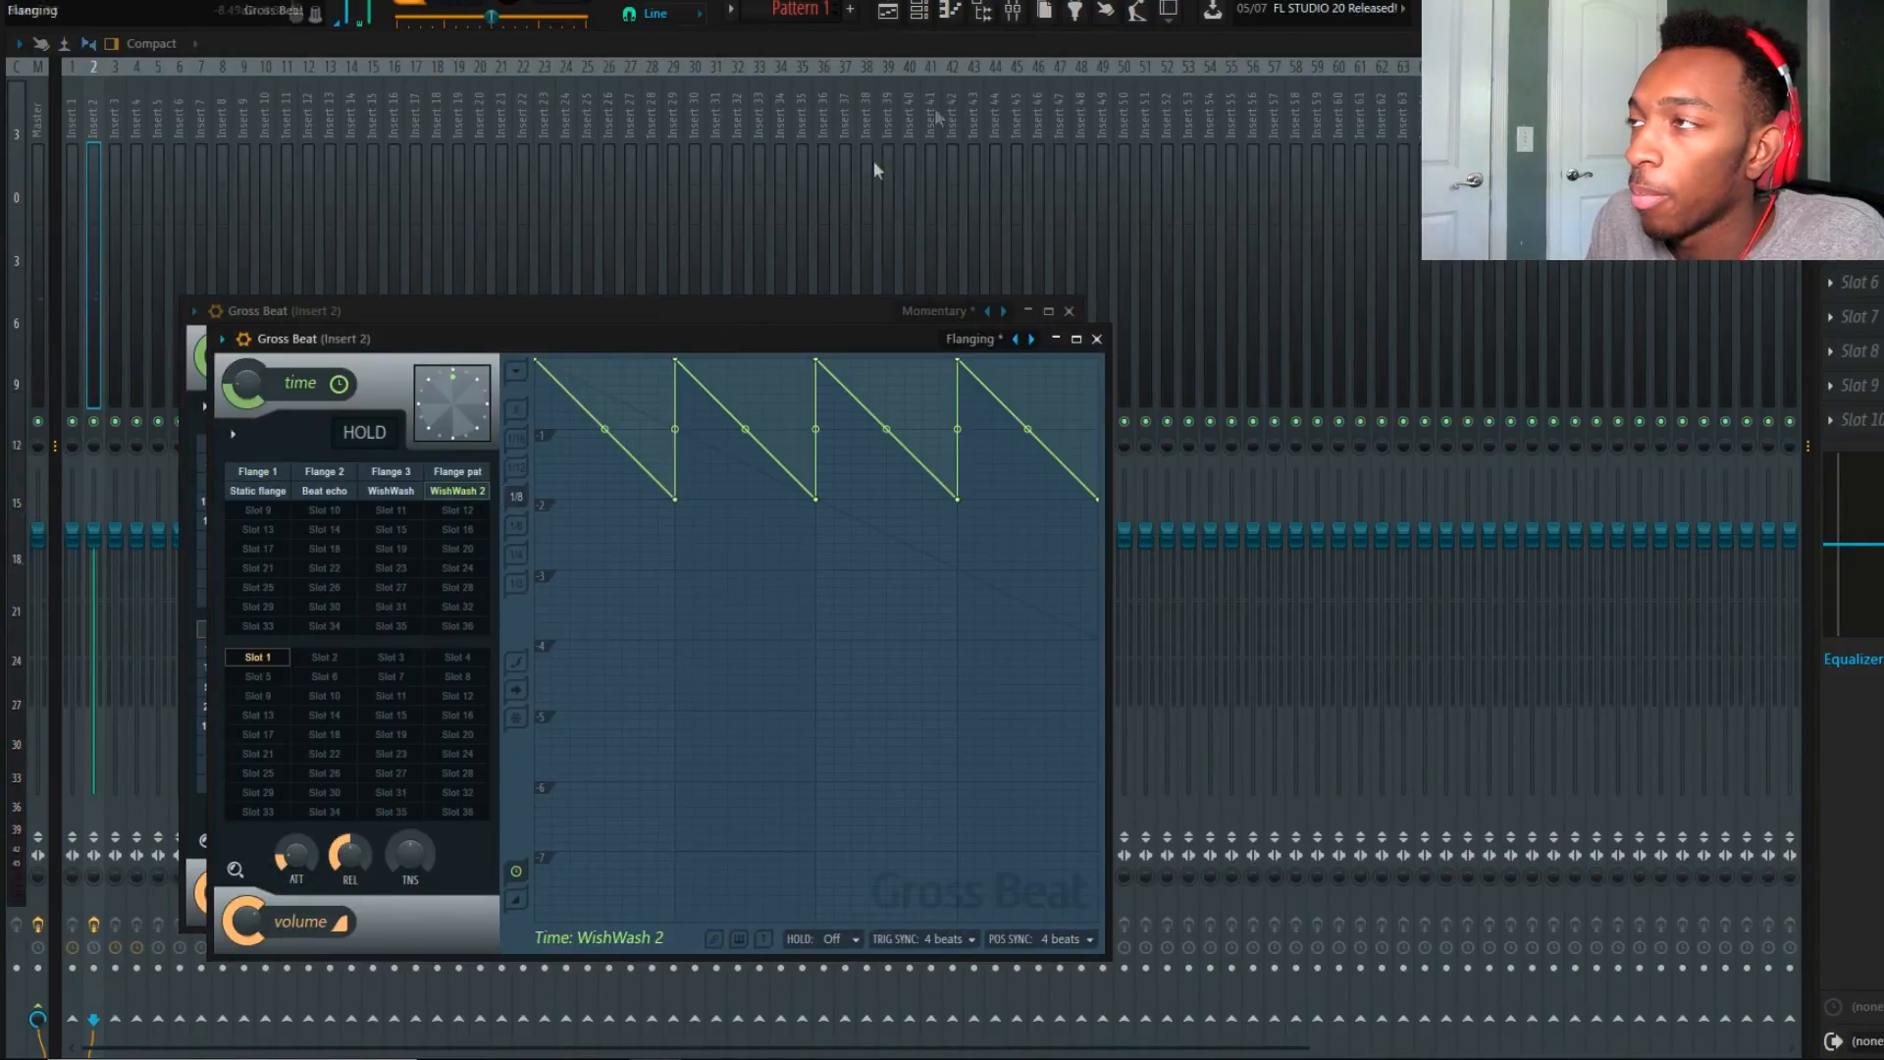
# Add Fruity Reeverb 2 to slot 3 of Insert 2 and bring the channel rack back into view.
pyautogui.click(917, 12)
pyautogui.click(1830, 180)
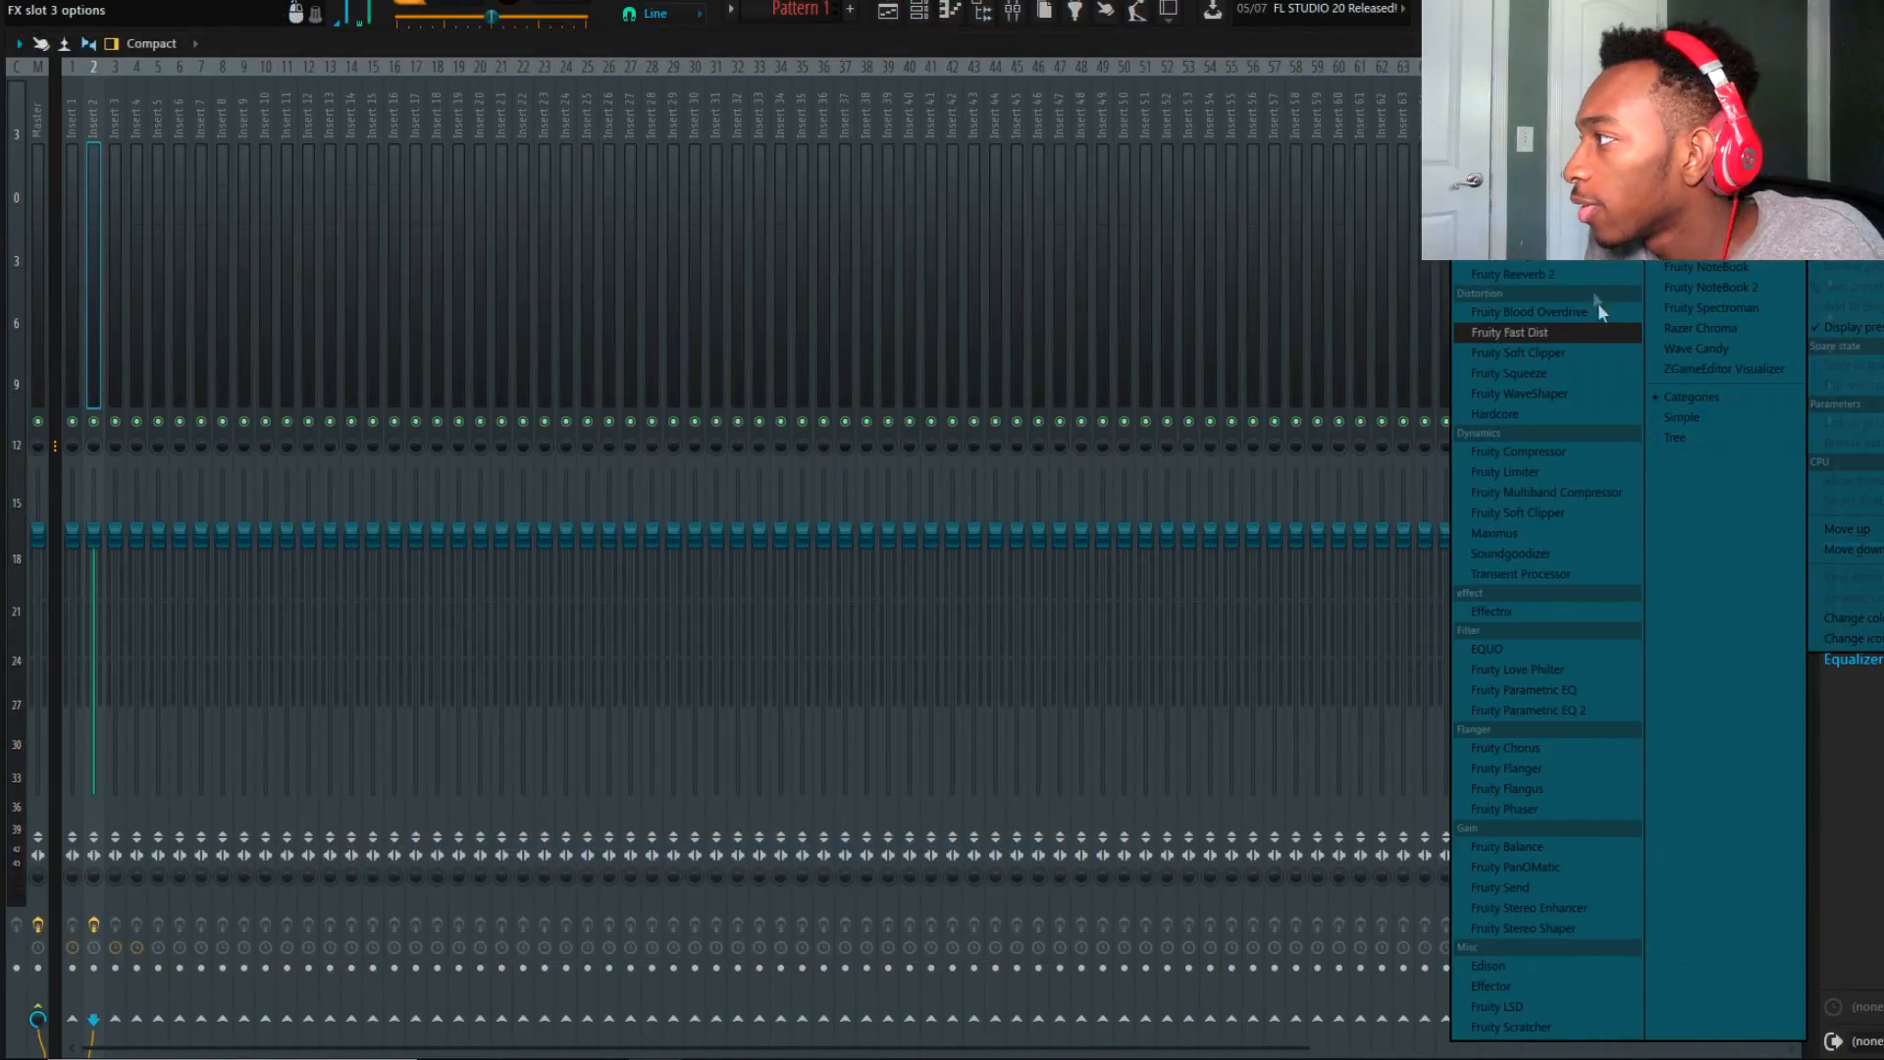
pyautogui.click(1517, 274)
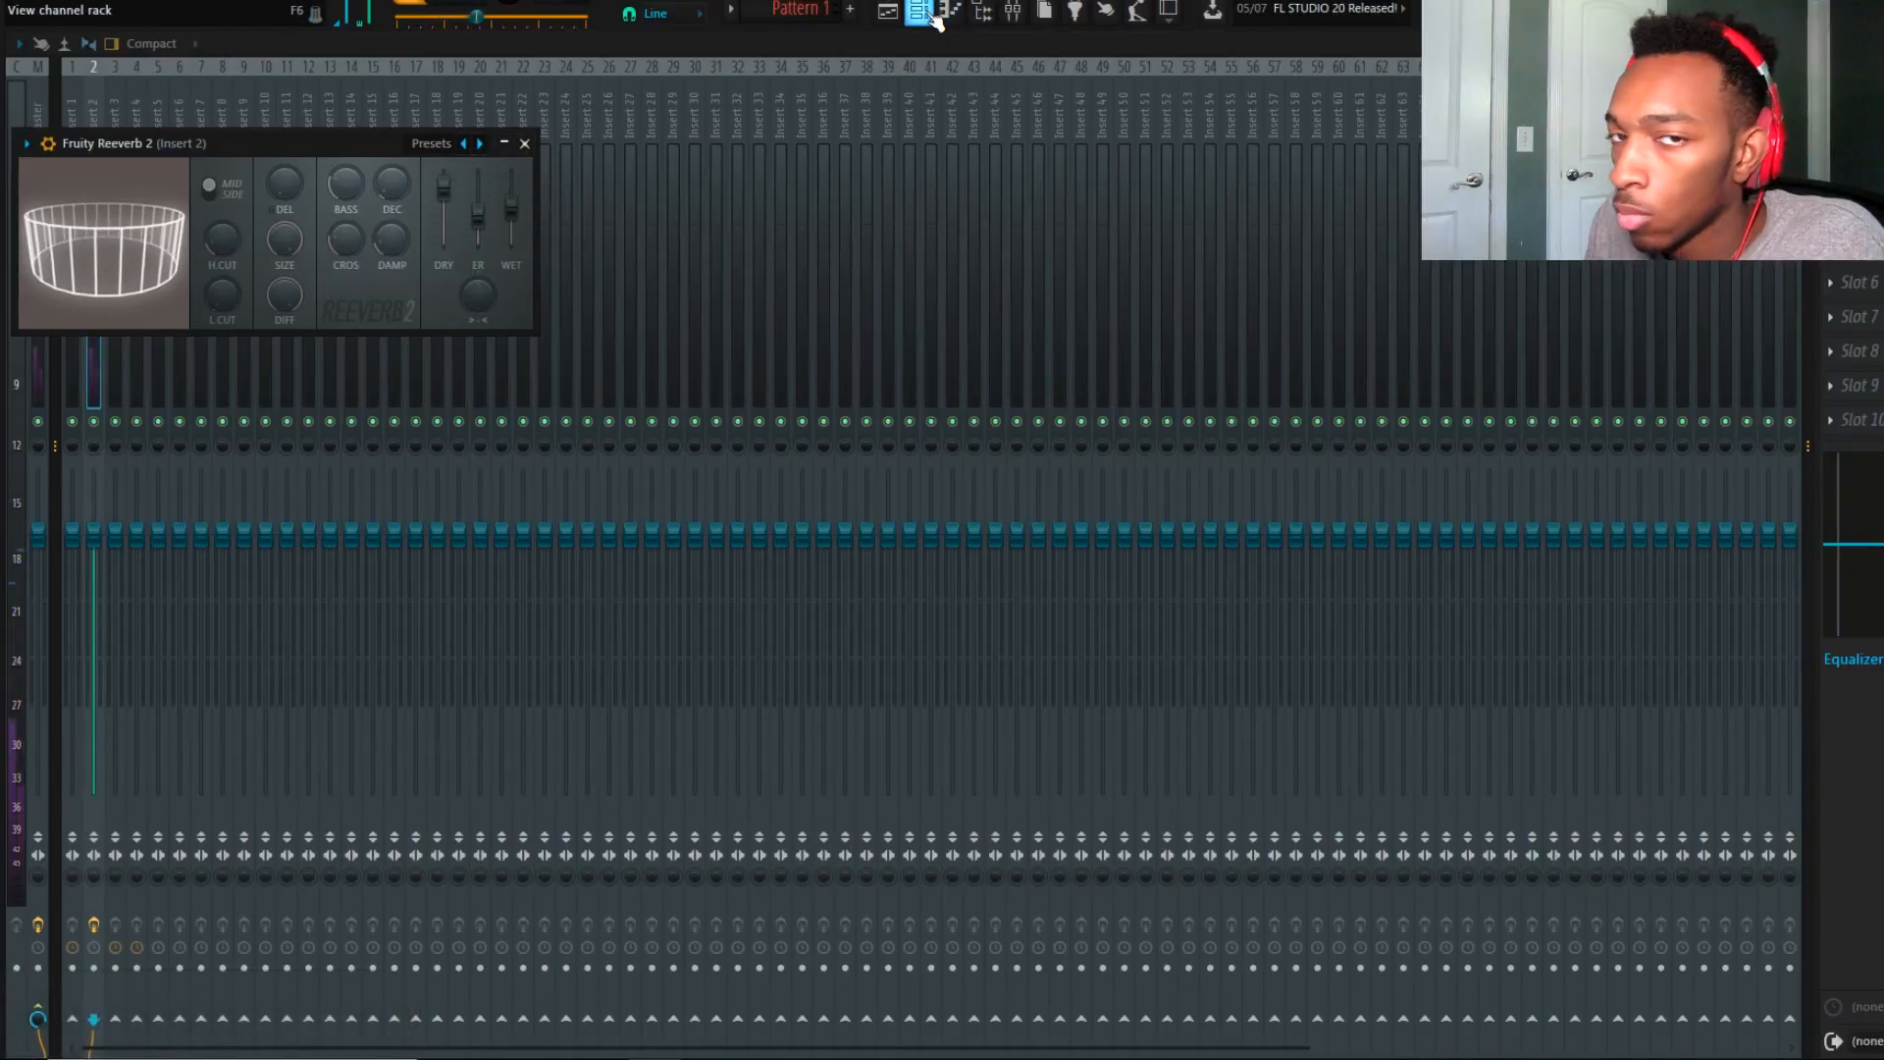
pyautogui.press('XF86AudioRaiseVolume')
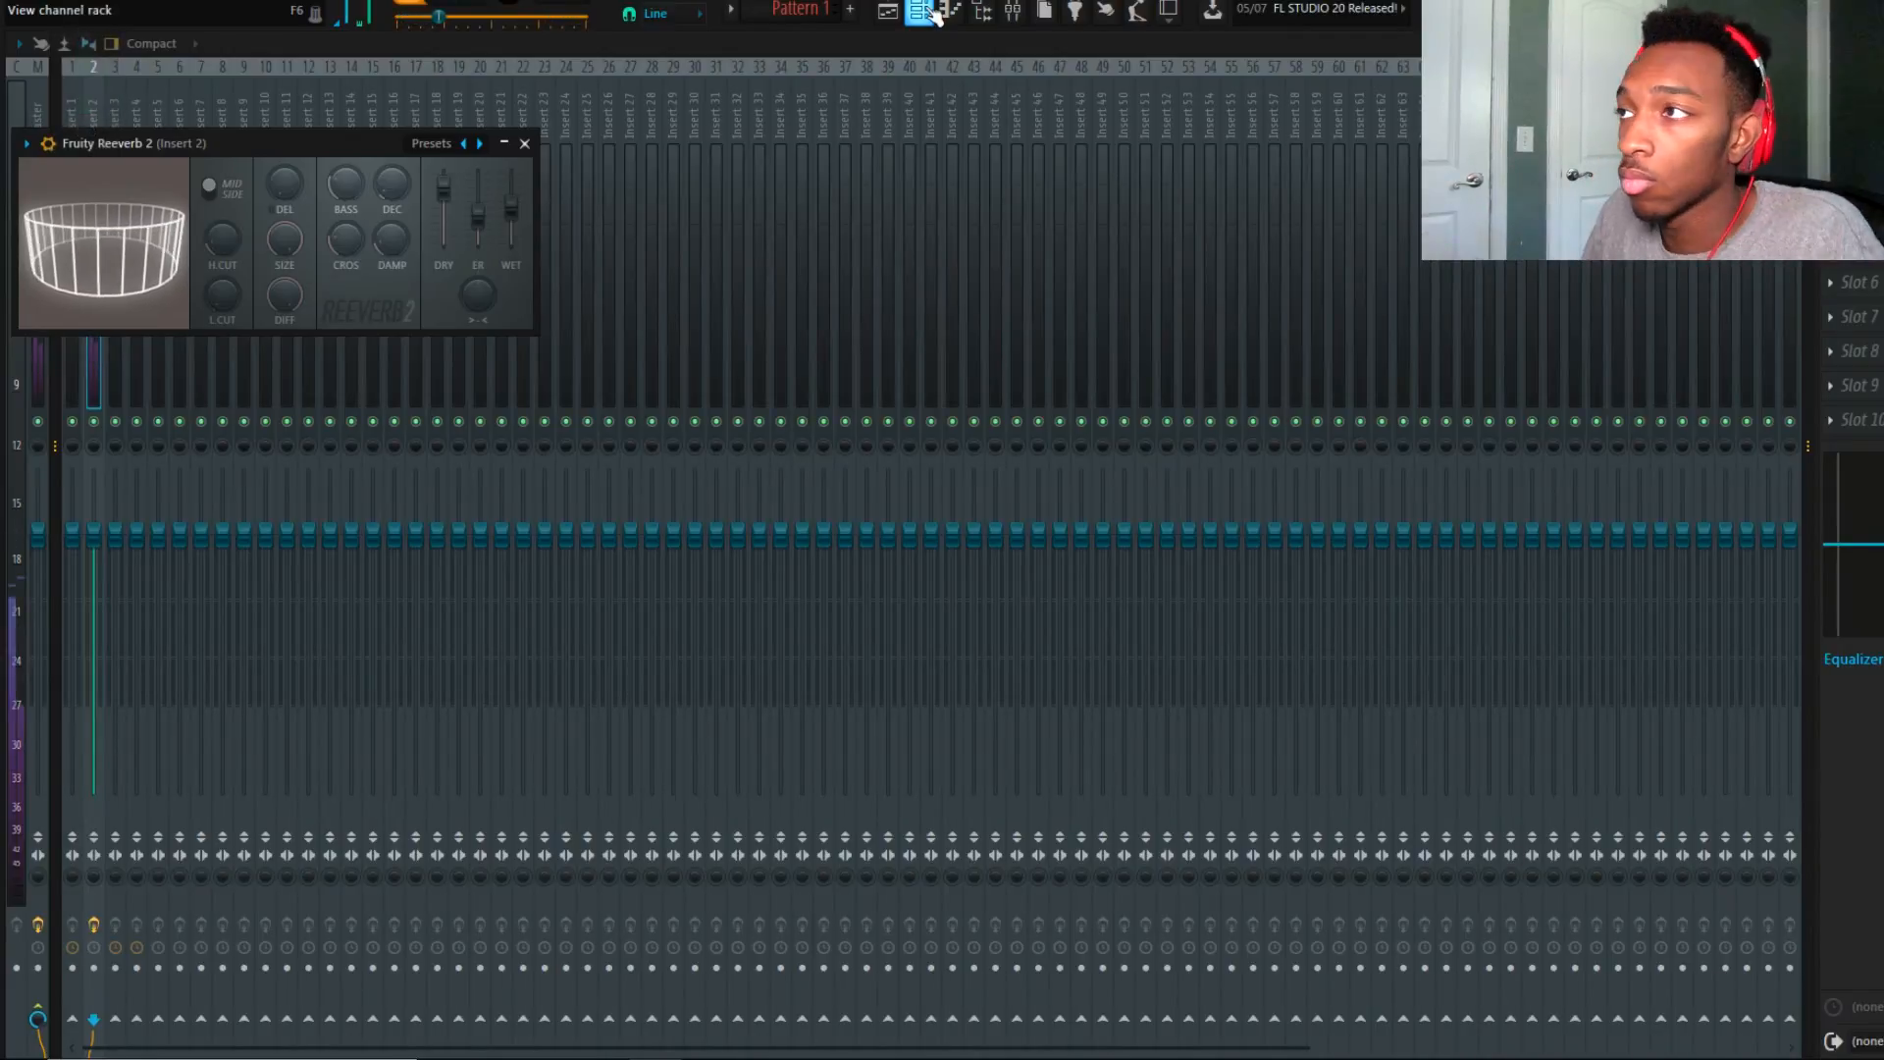
pyautogui.click(920, 23)
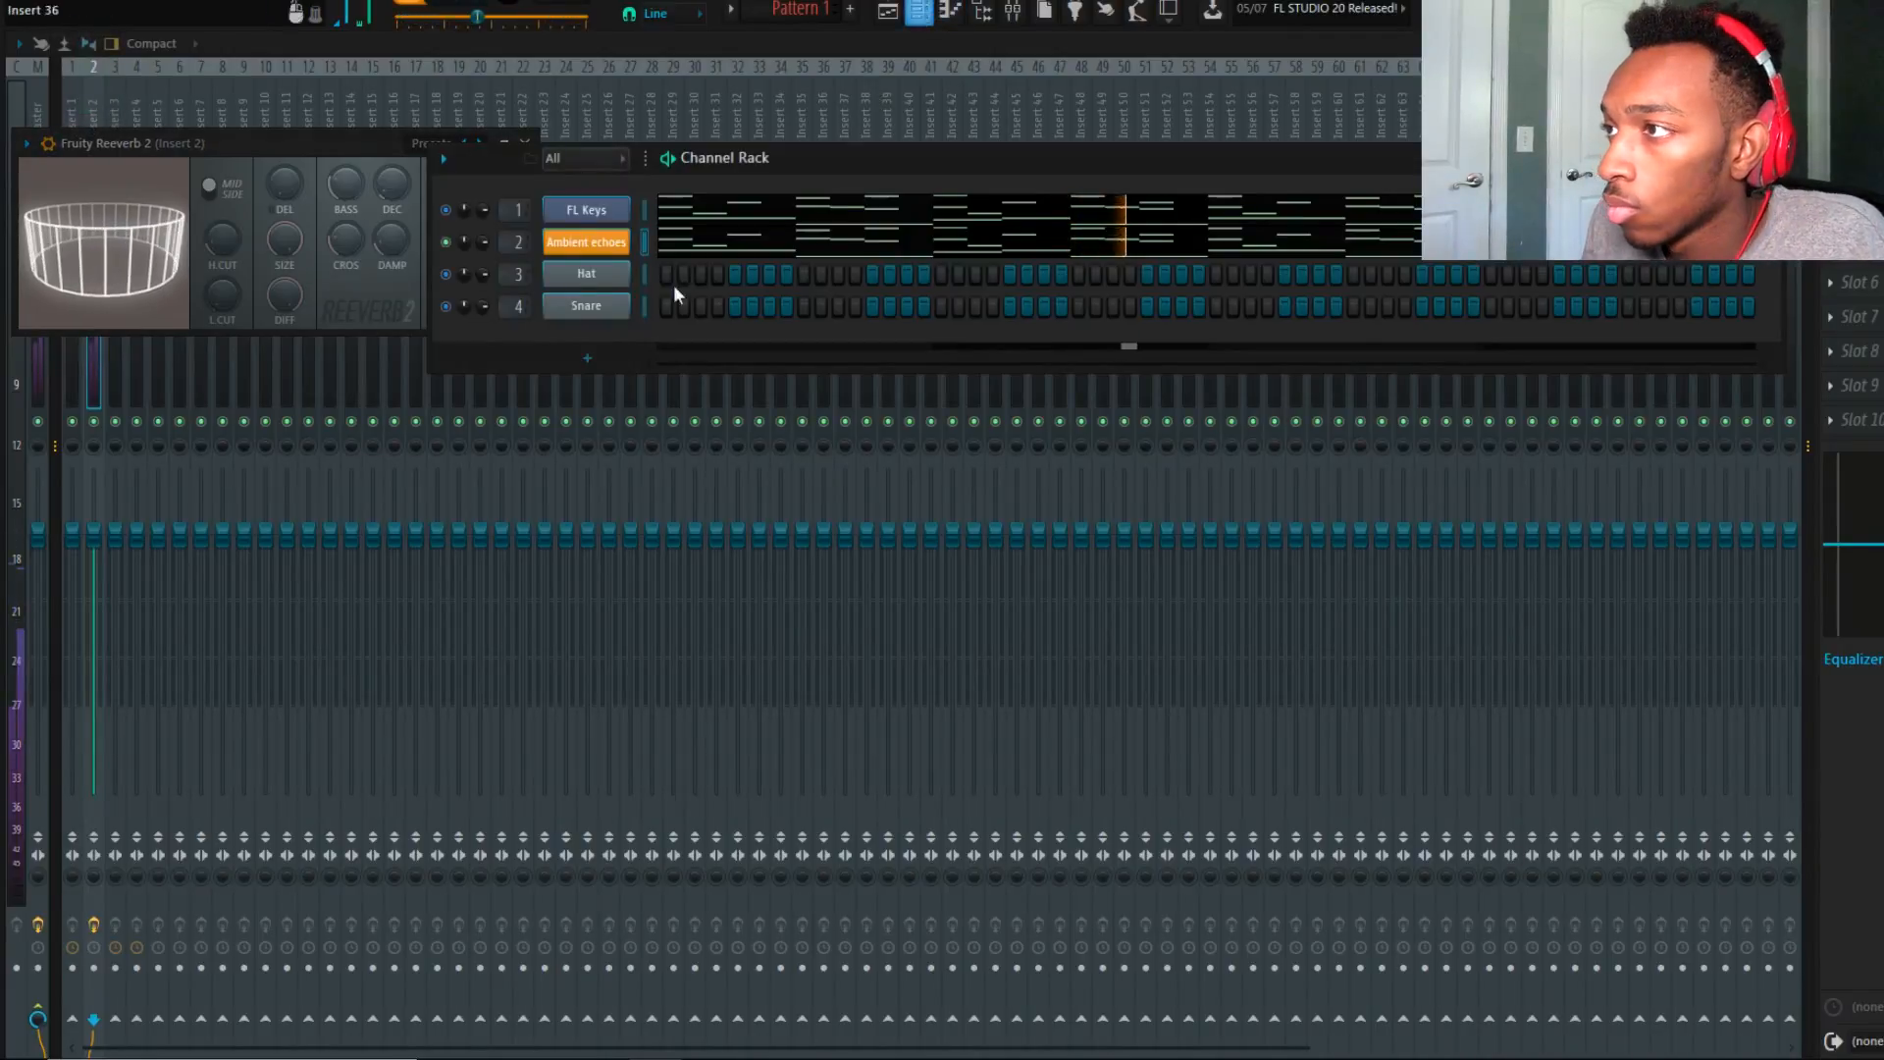
# Replace the Hat channel with the Sakura synth and load the PAD CherryBlossom FG preset from its Pads bank.
pyautogui.rightClick(578, 271)
pyautogui.moveTo(729, 440)
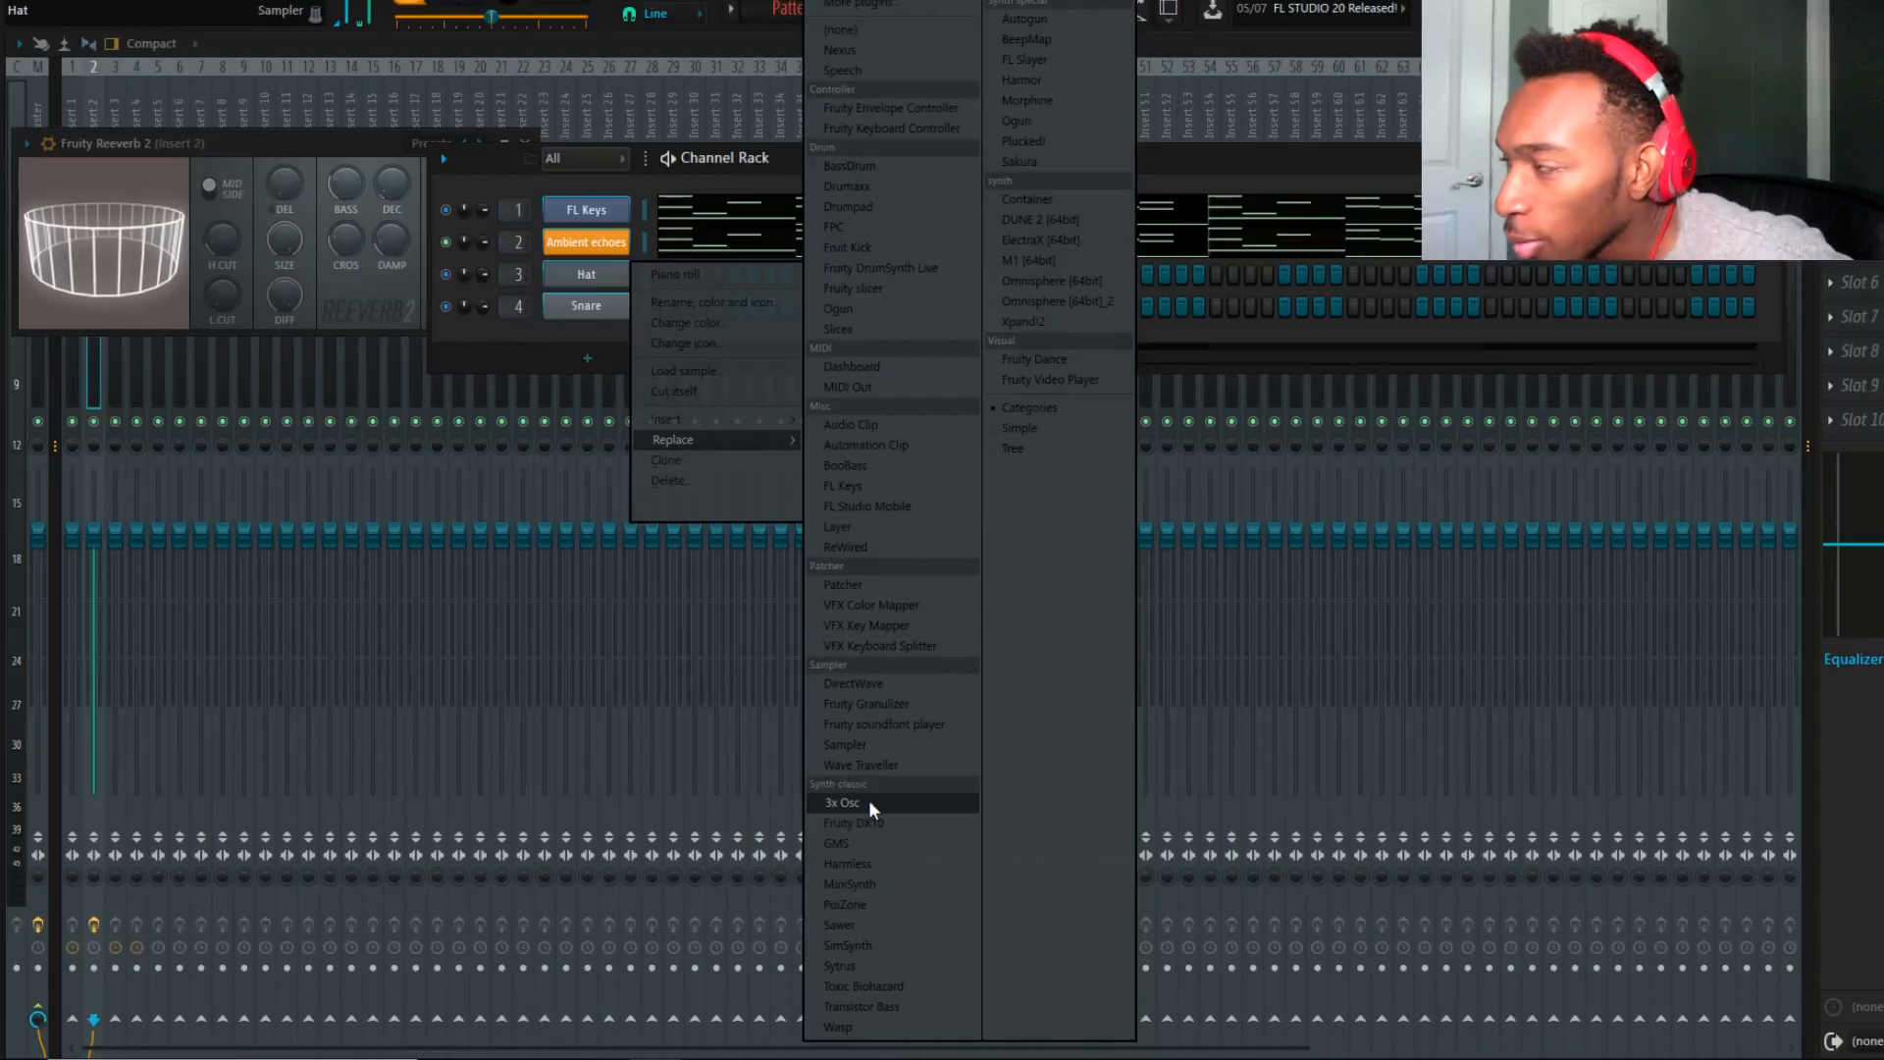
pyautogui.click(1025, 160)
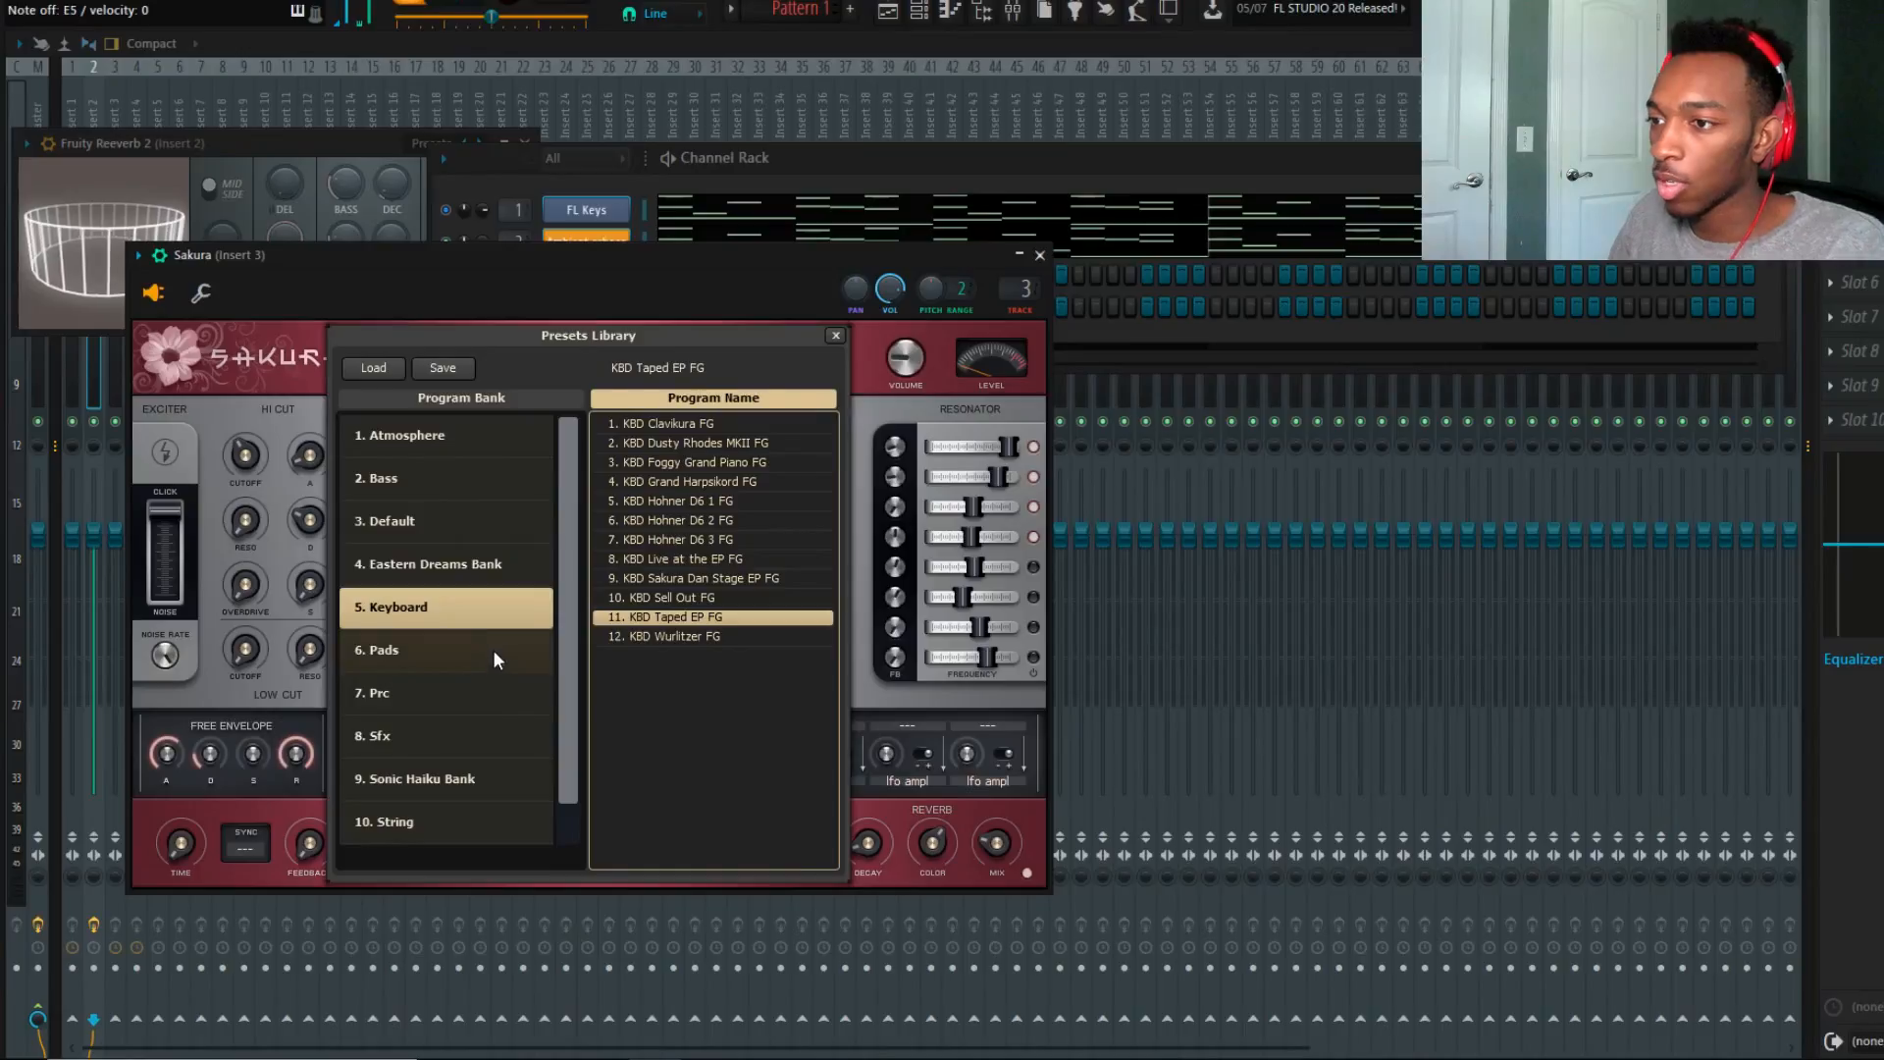
pyautogui.click(492, 650)
pyautogui.click(754, 444)
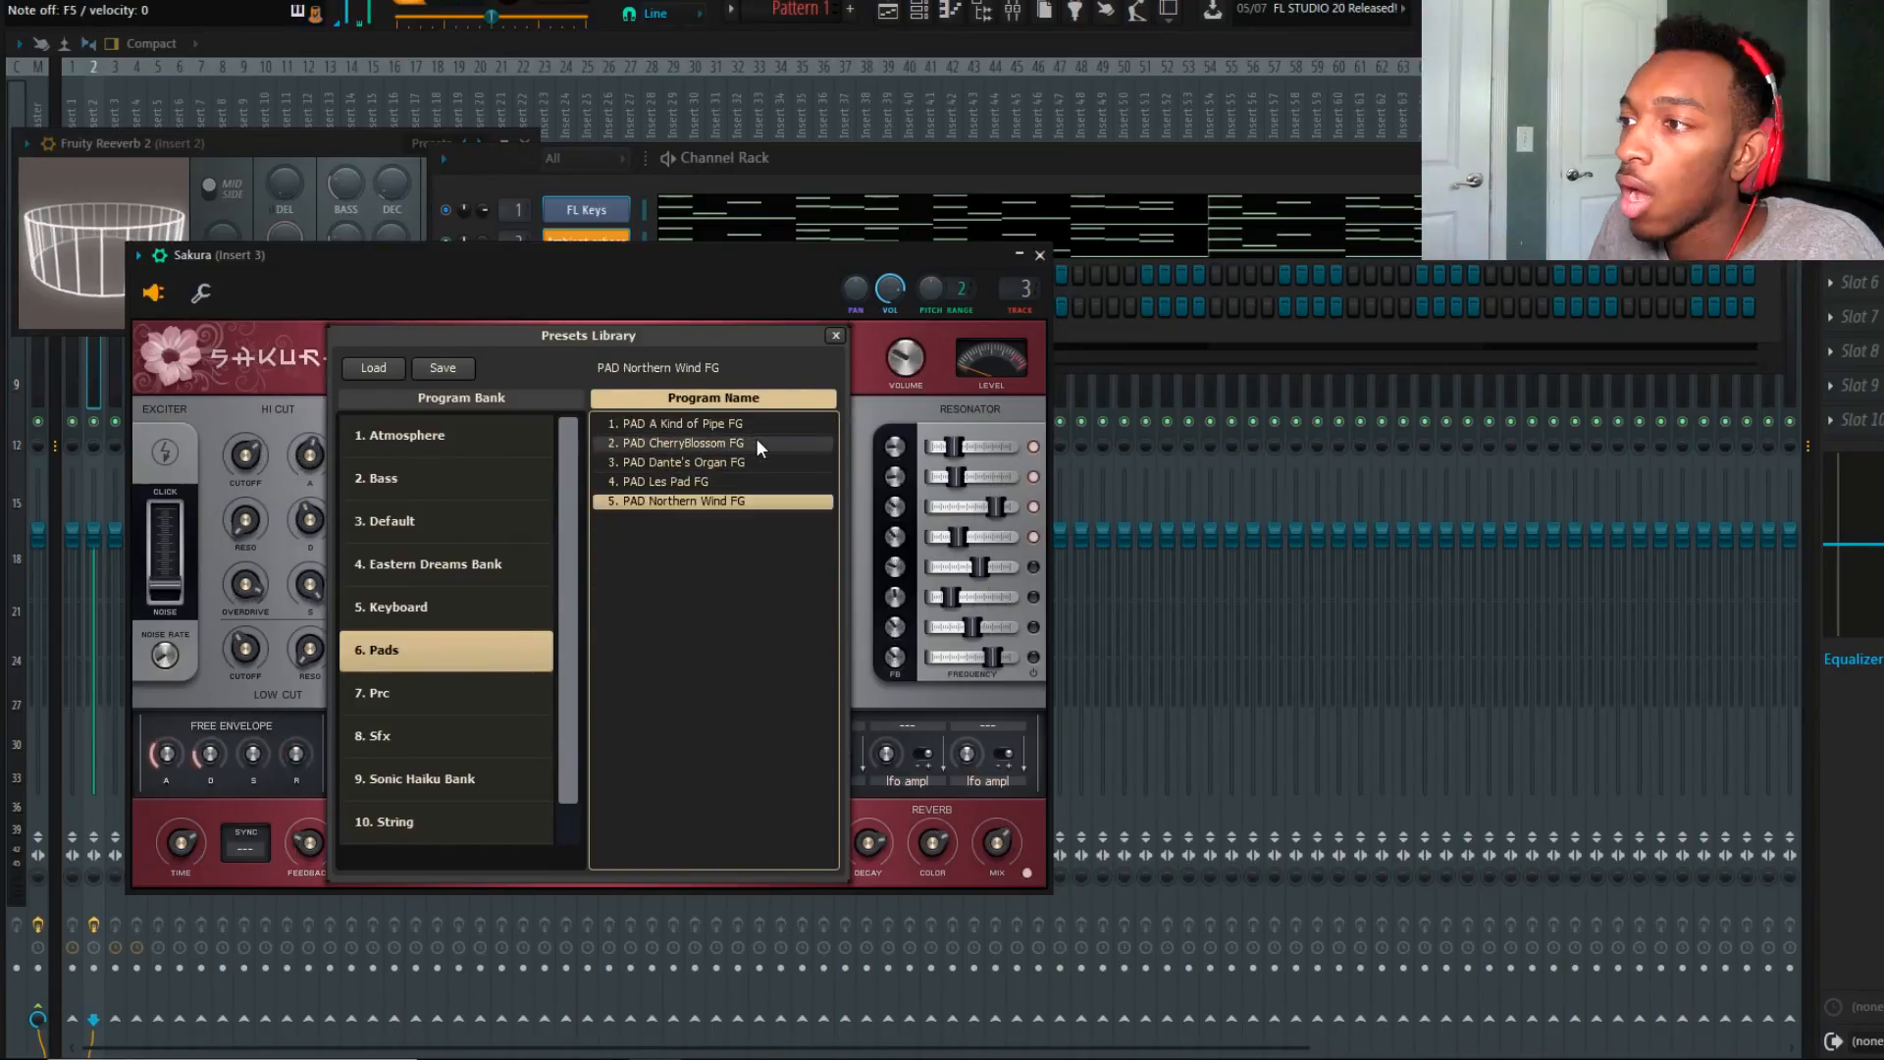
pyautogui.click(805, 162)
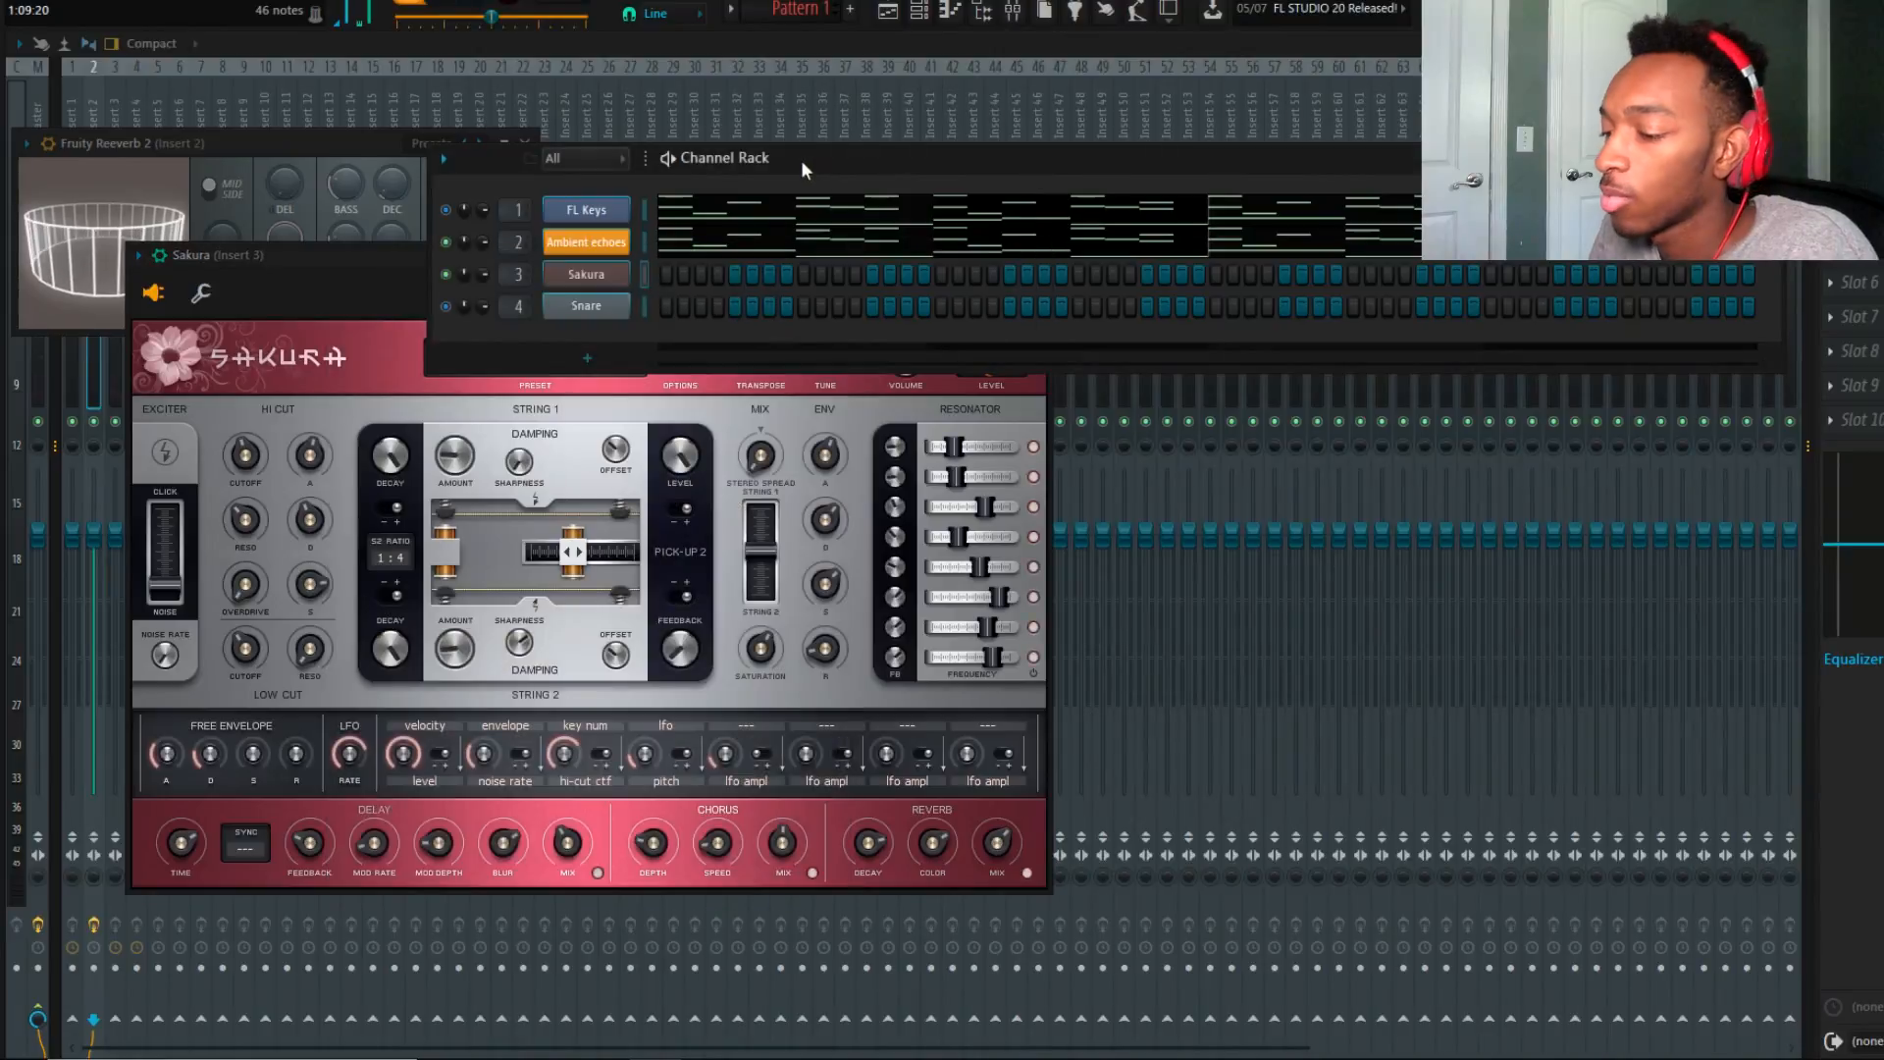
# Enter one-bar notes B4, A4, C5 and A4 for Sakura in the piano roll and transpose them up one octave.
pyautogui.click(88, 618)
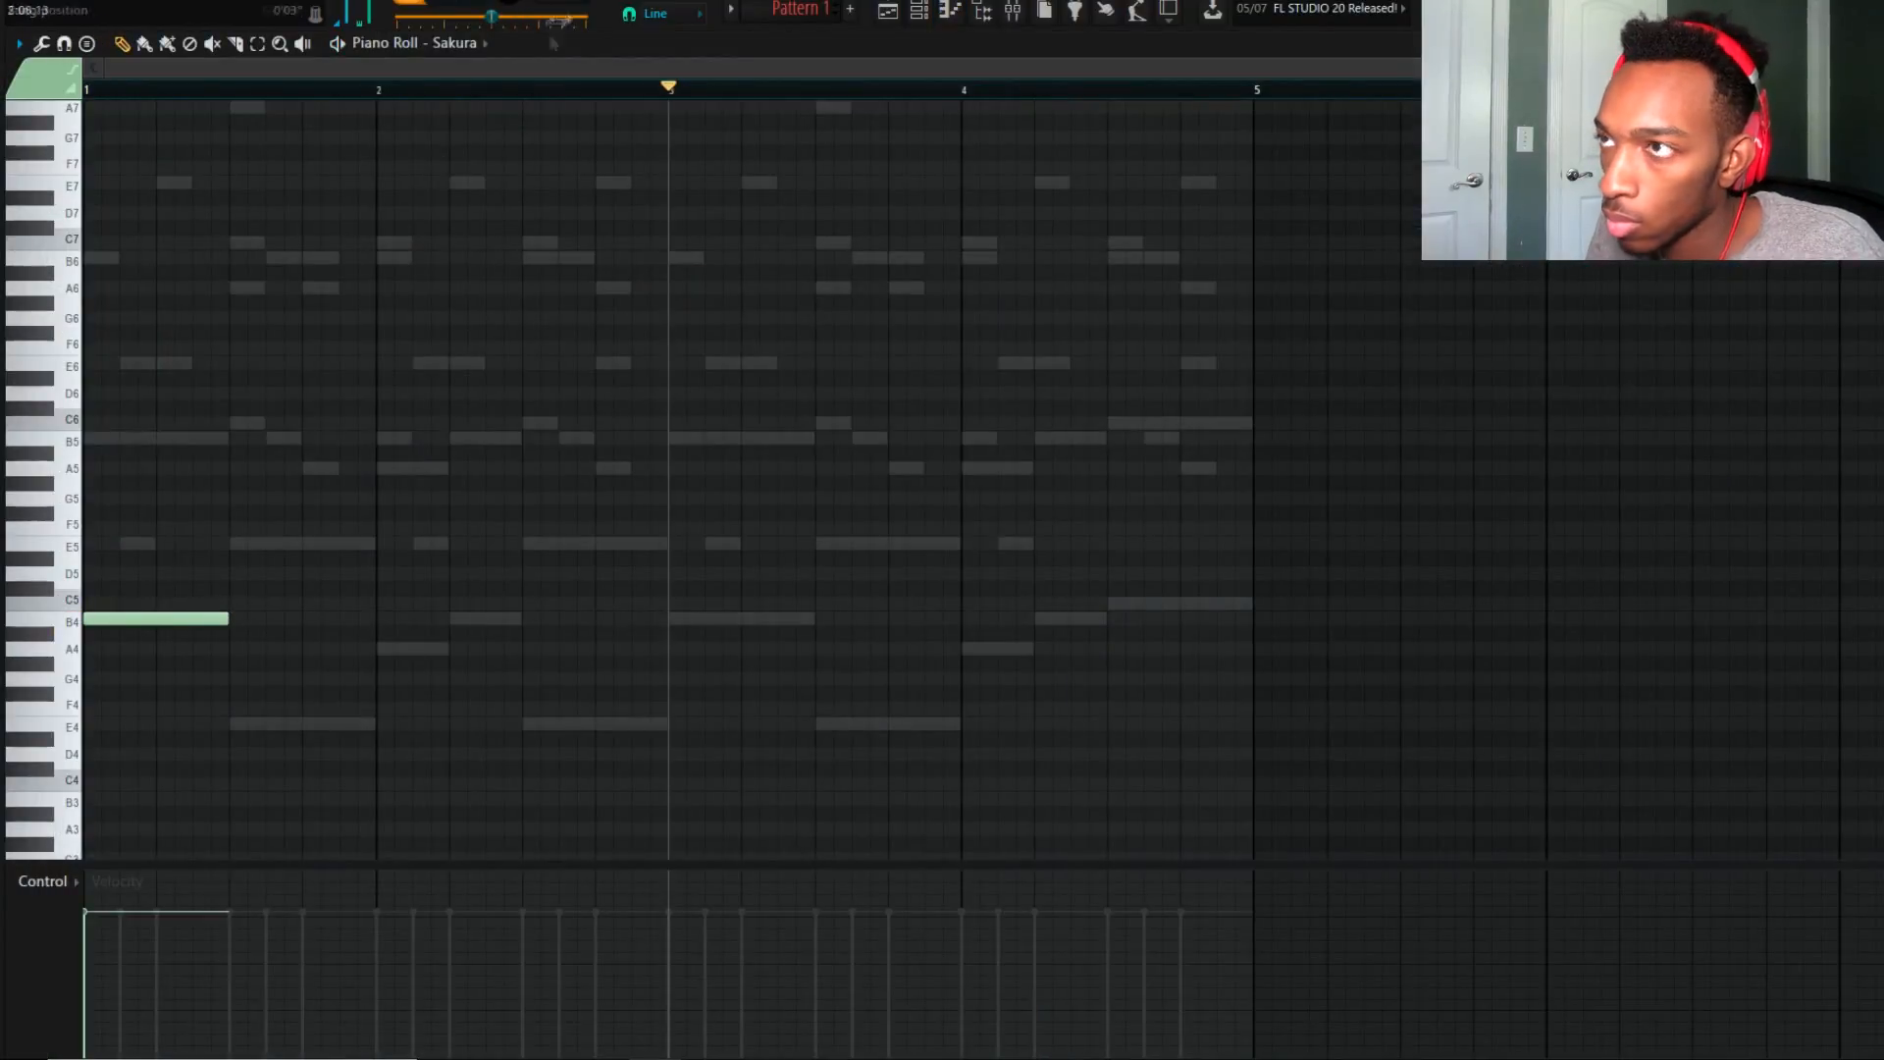
pyautogui.press('space')
pyautogui.moveTo(229, 618); pyautogui.dragTo(376, 618)
pyautogui.click(382, 648)
pyautogui.click(687, 603)
pyautogui.click(981, 648)
pyautogui.hotkey('ctrl', 'a')
pyautogui.hotkey('ctrl', 'Up')
pyautogui.press('F9')
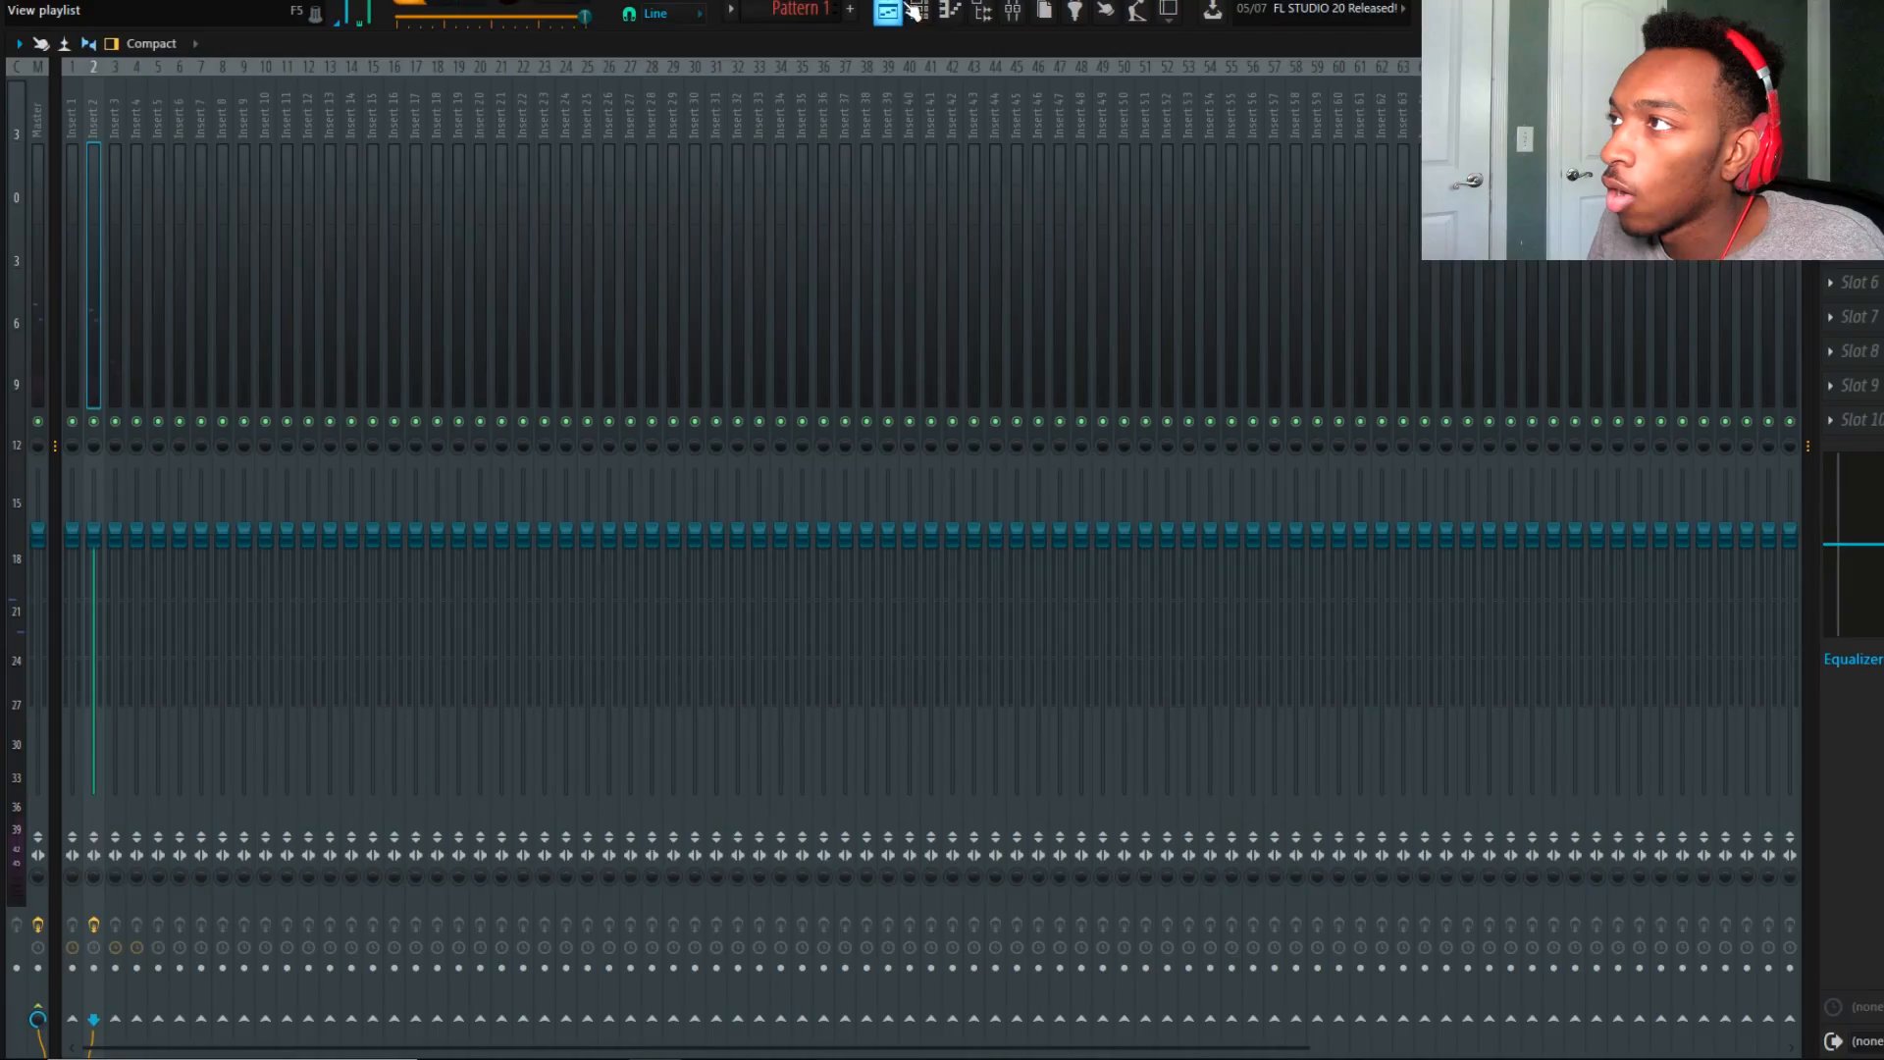
# Play the pattern alongside the channel rack to check the layers, and solo Sakura's mixer track, Insert 3.
pyautogui.click(918, 11)
pyautogui.click(593, 242)
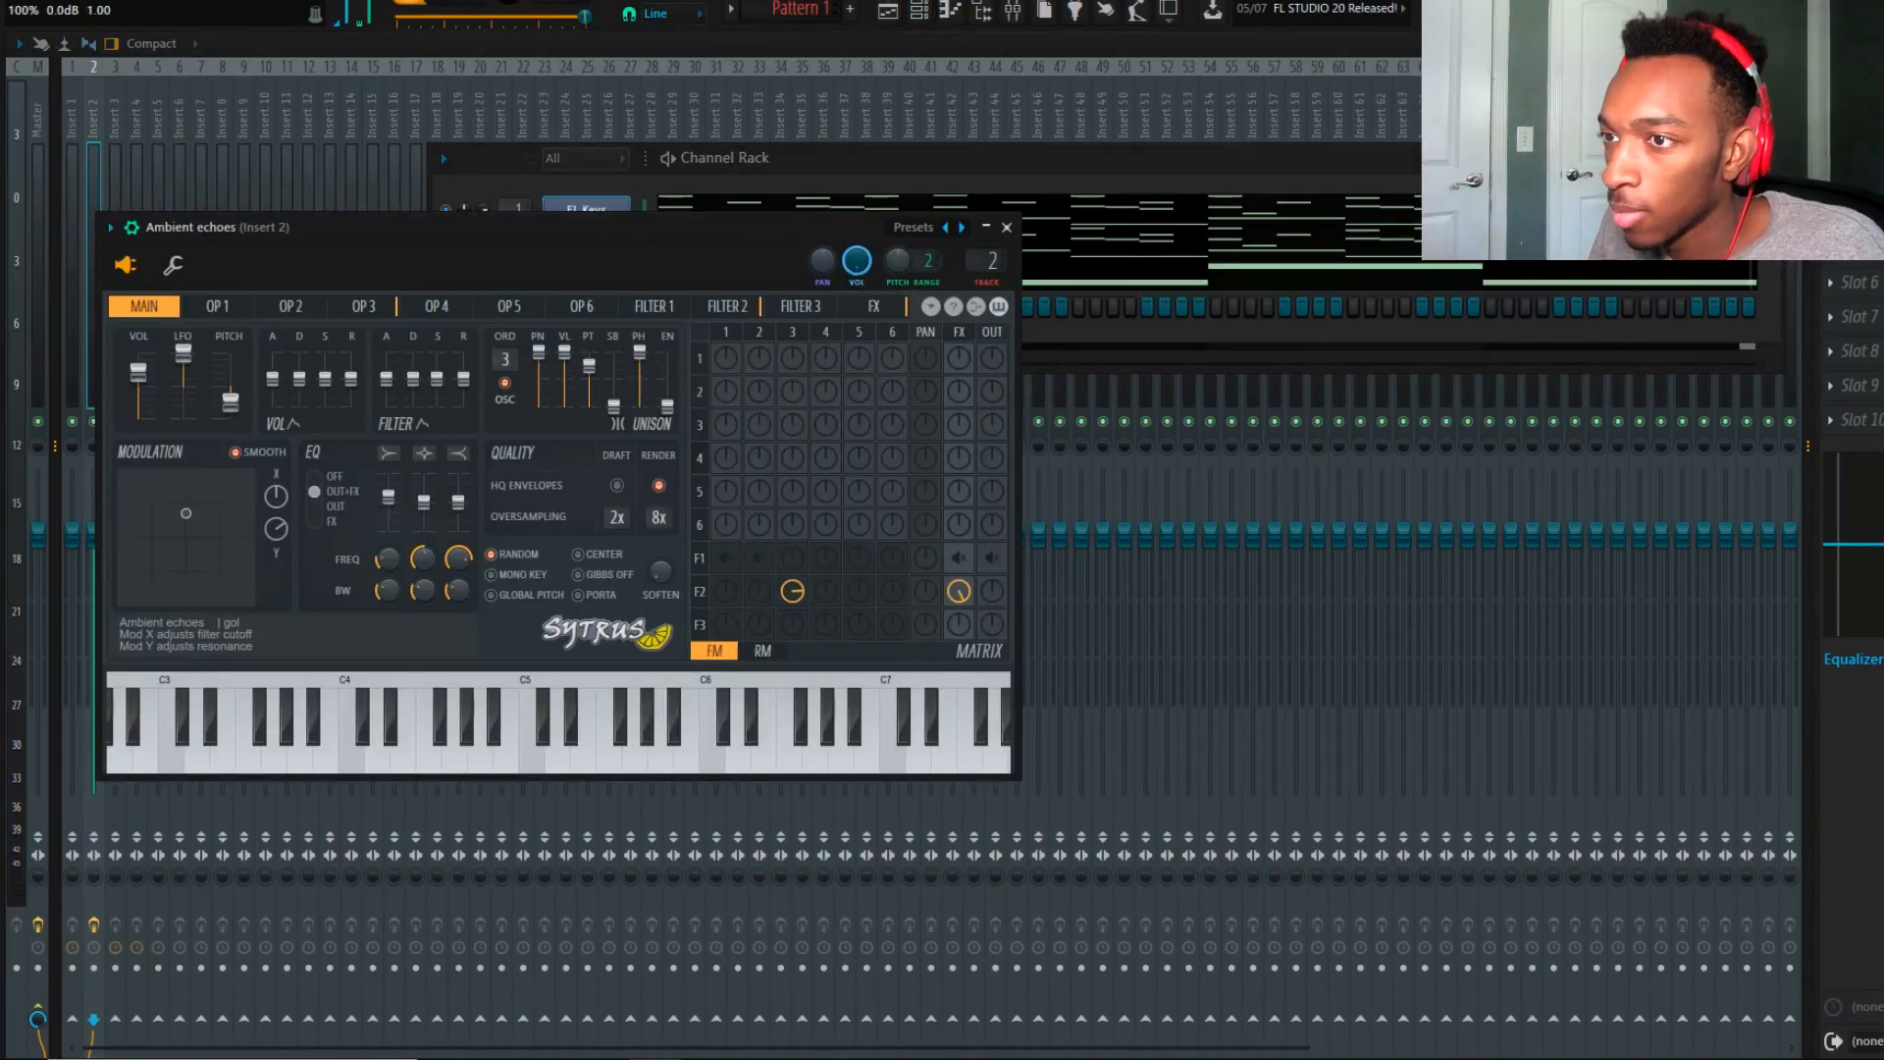
pyautogui.click(1013, 187)
pyautogui.press('space')
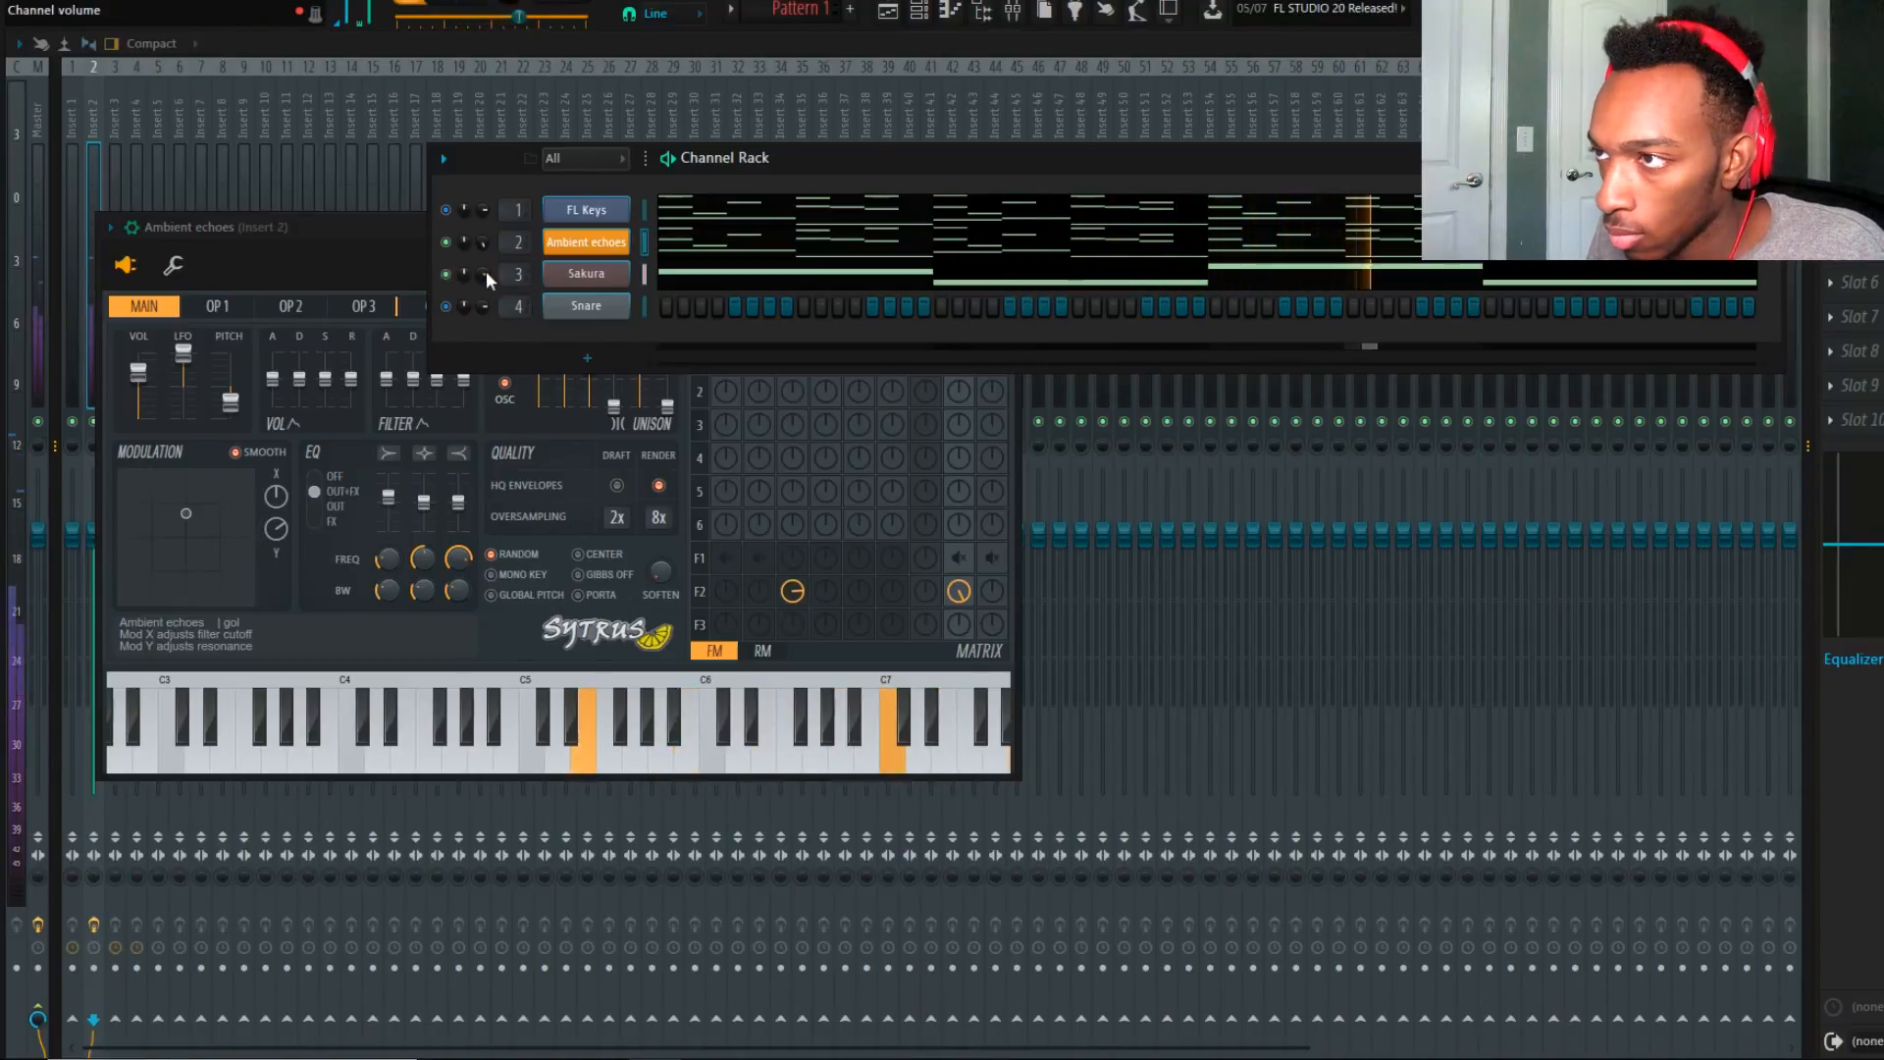
pyautogui.click(444, 241)
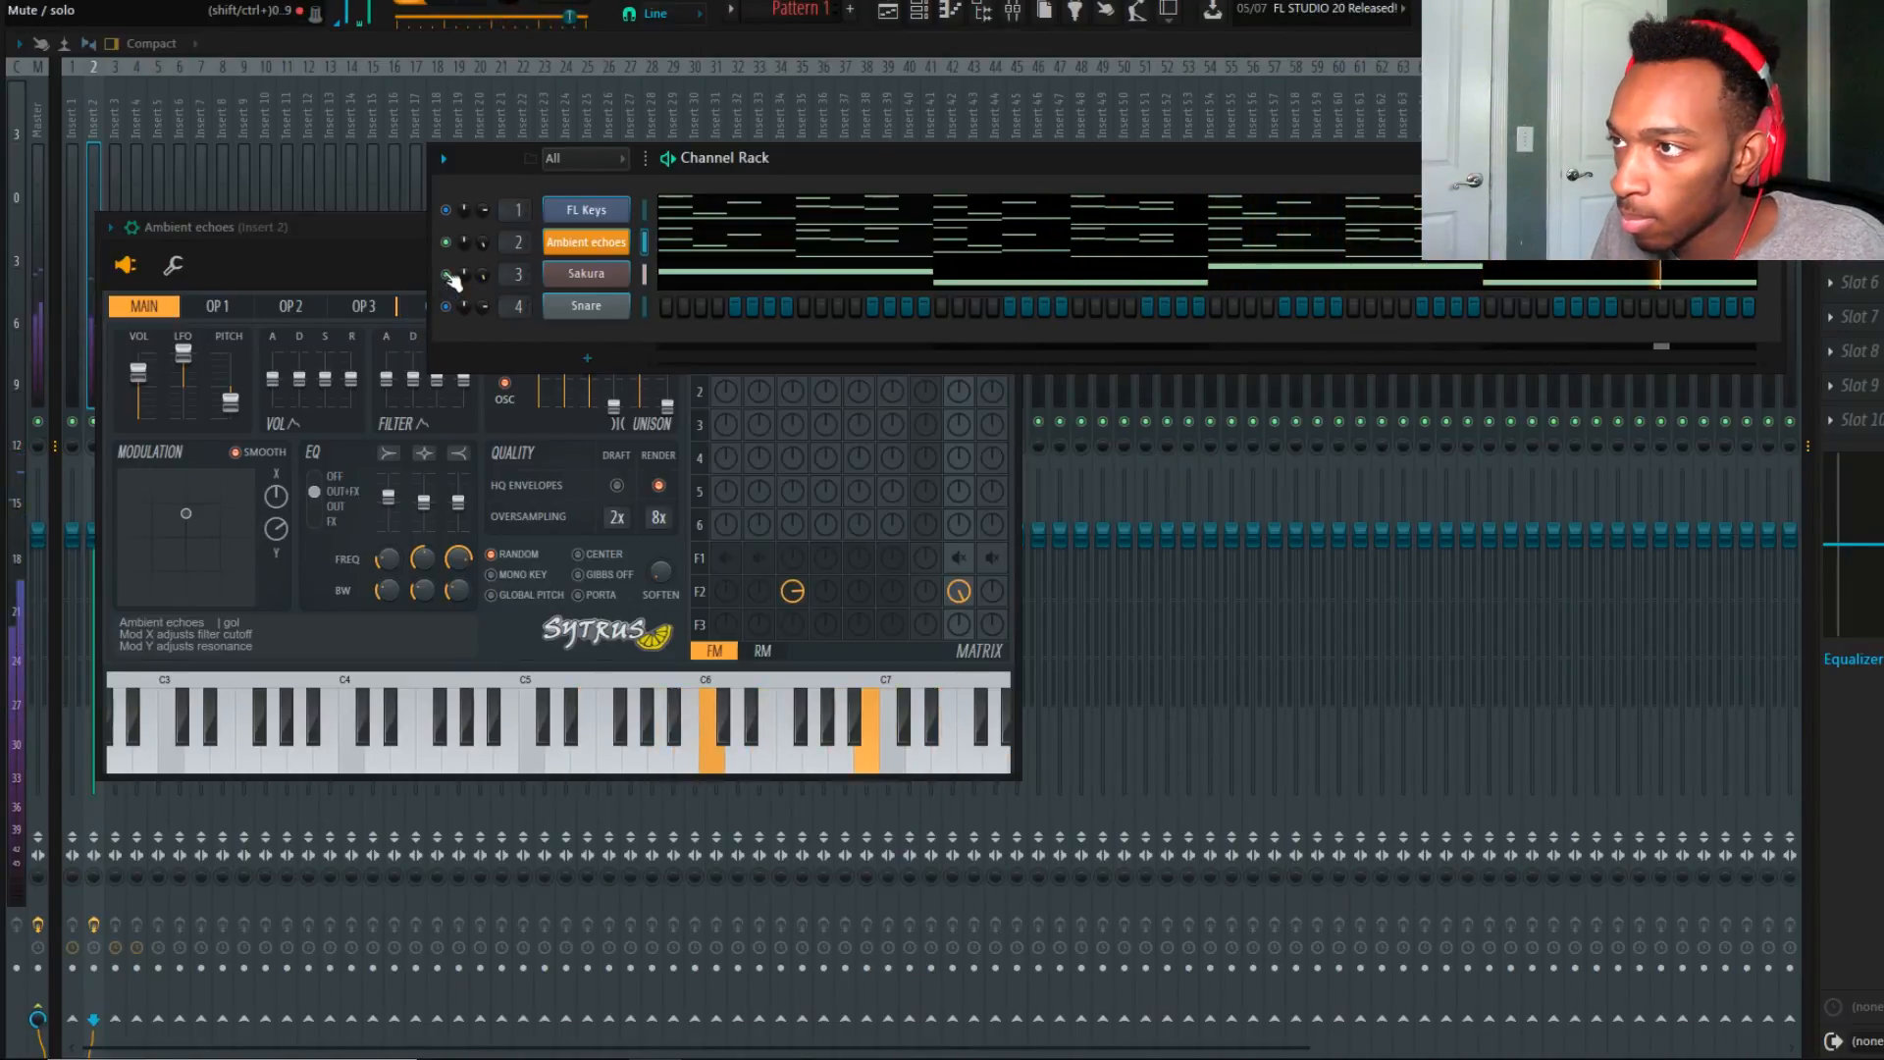
pyautogui.click(121, 162)
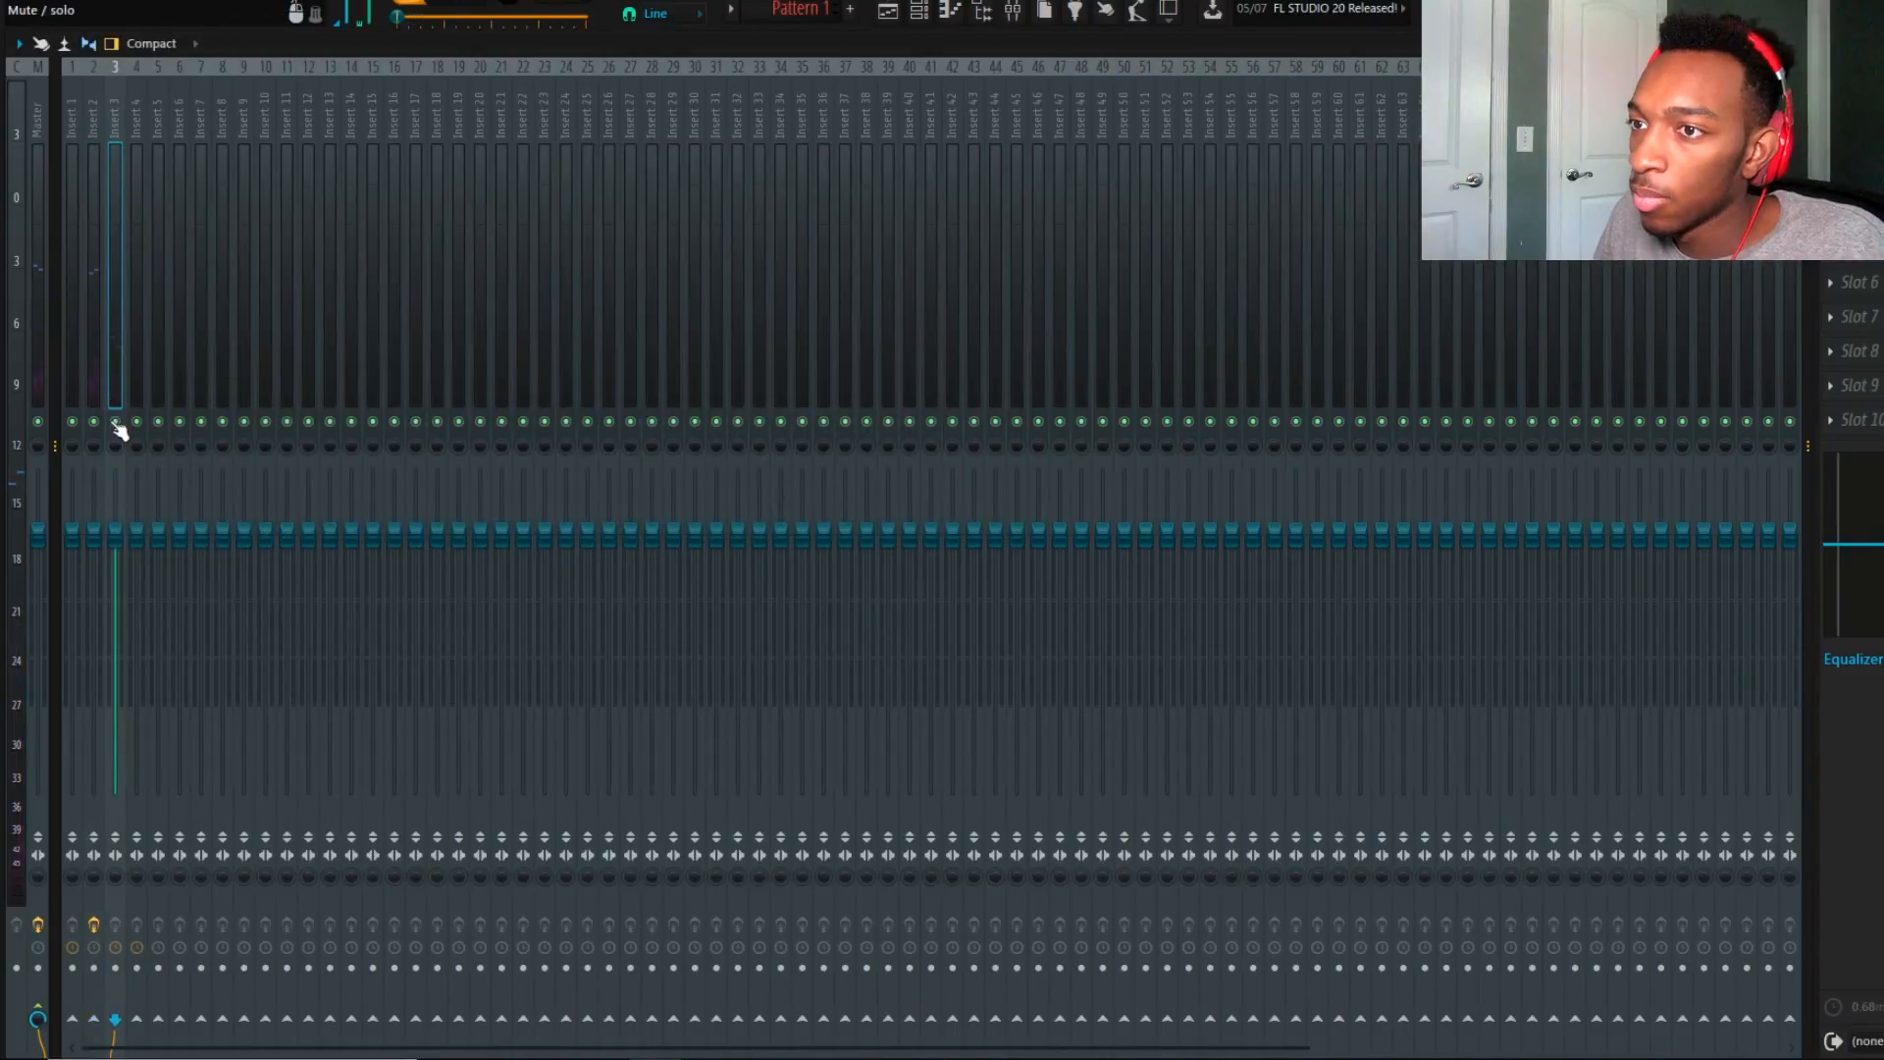
pyautogui.rightClick(116, 423)
# In the Sakura piano roll, shorten the first-bar B5 note to three beats and add a one-beat C6 after it.
pyautogui.click(938, 16)
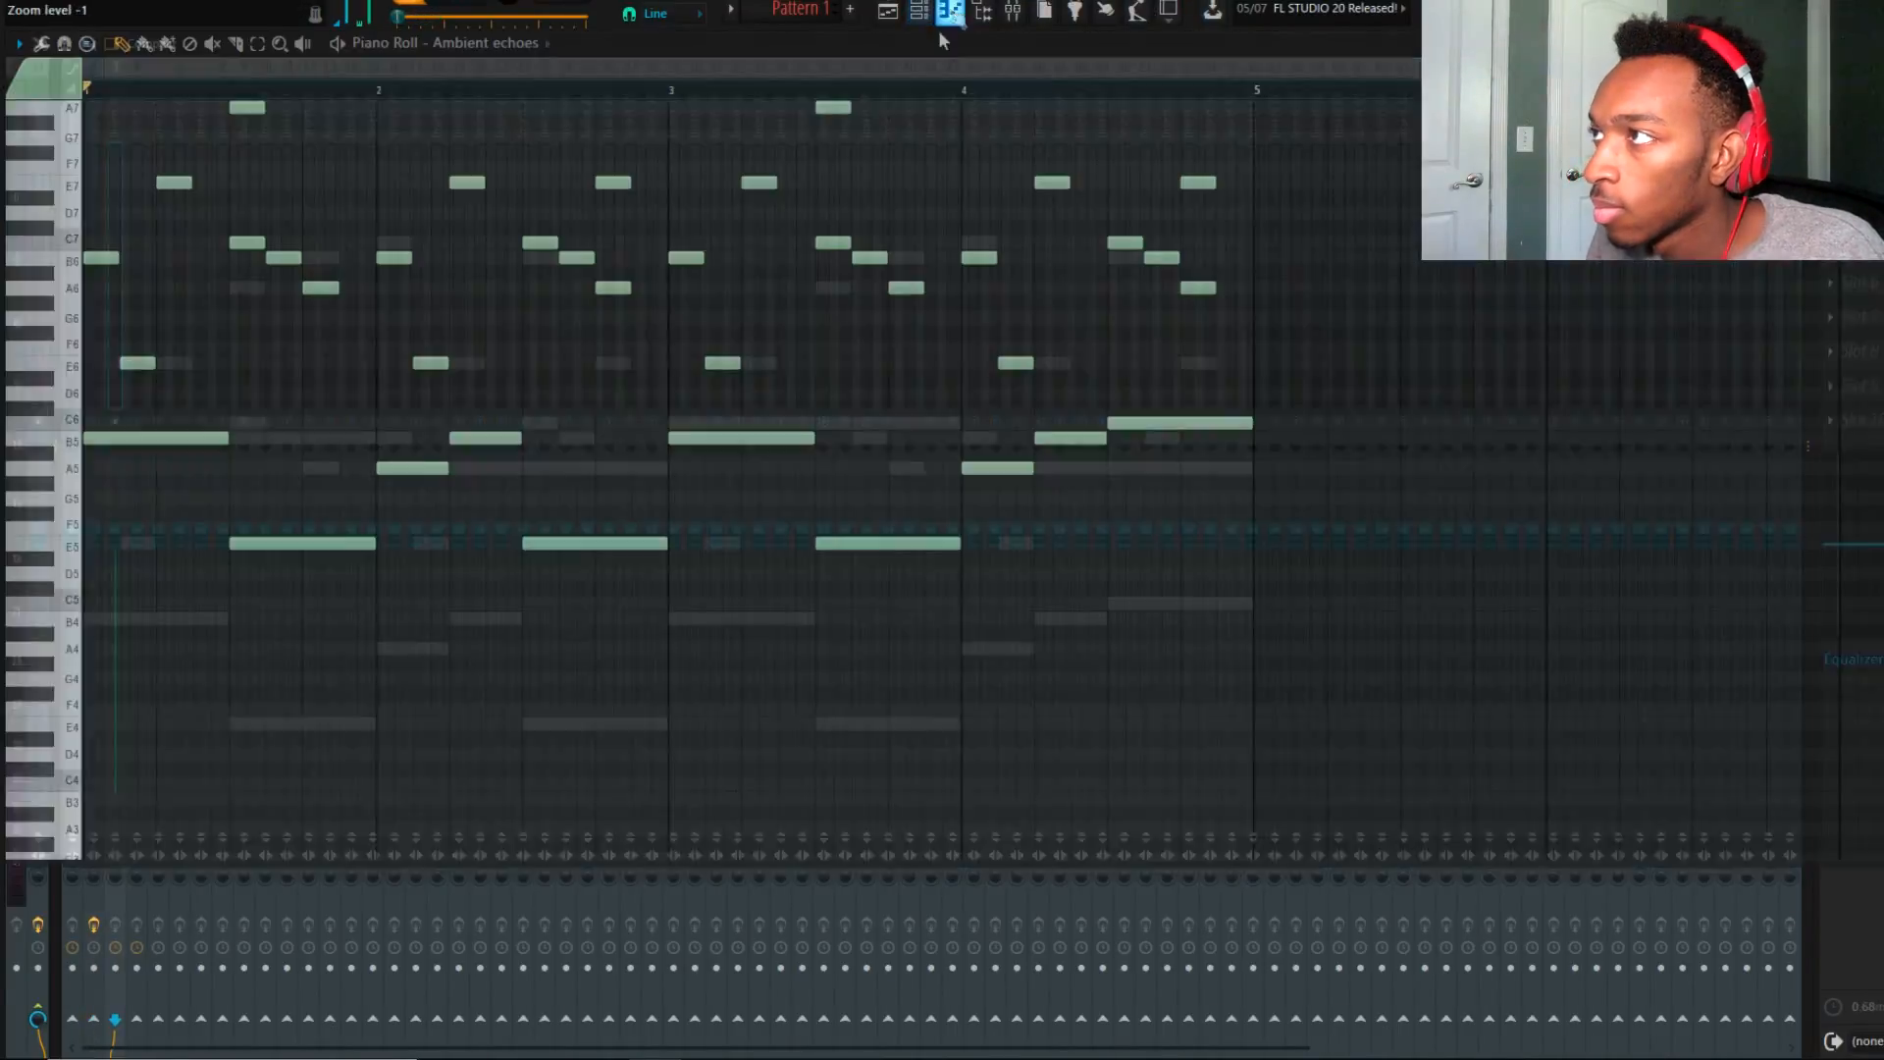
pyautogui.click(456, 47)
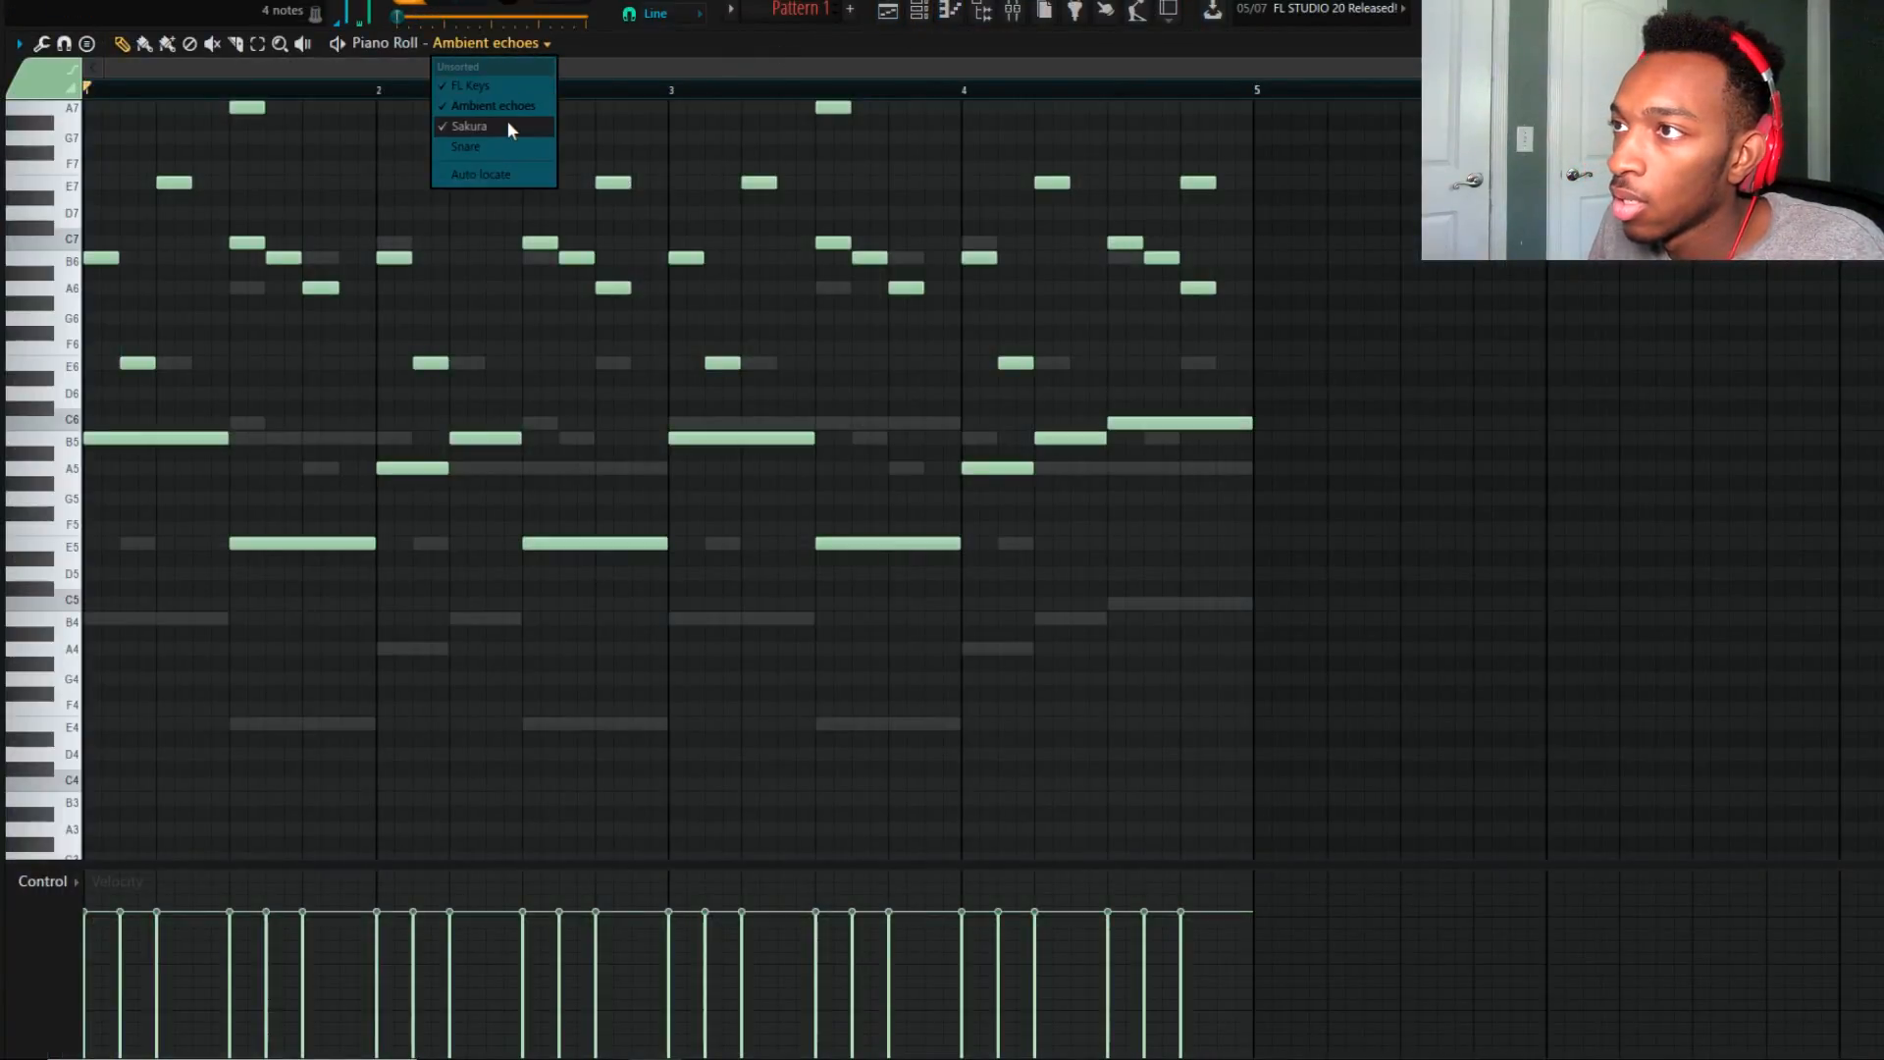
pyautogui.click(508, 121)
pyautogui.press('space')
pyautogui.press('space')
pyautogui.moveTo(293, 405); pyautogui.dragTo(307, 430)
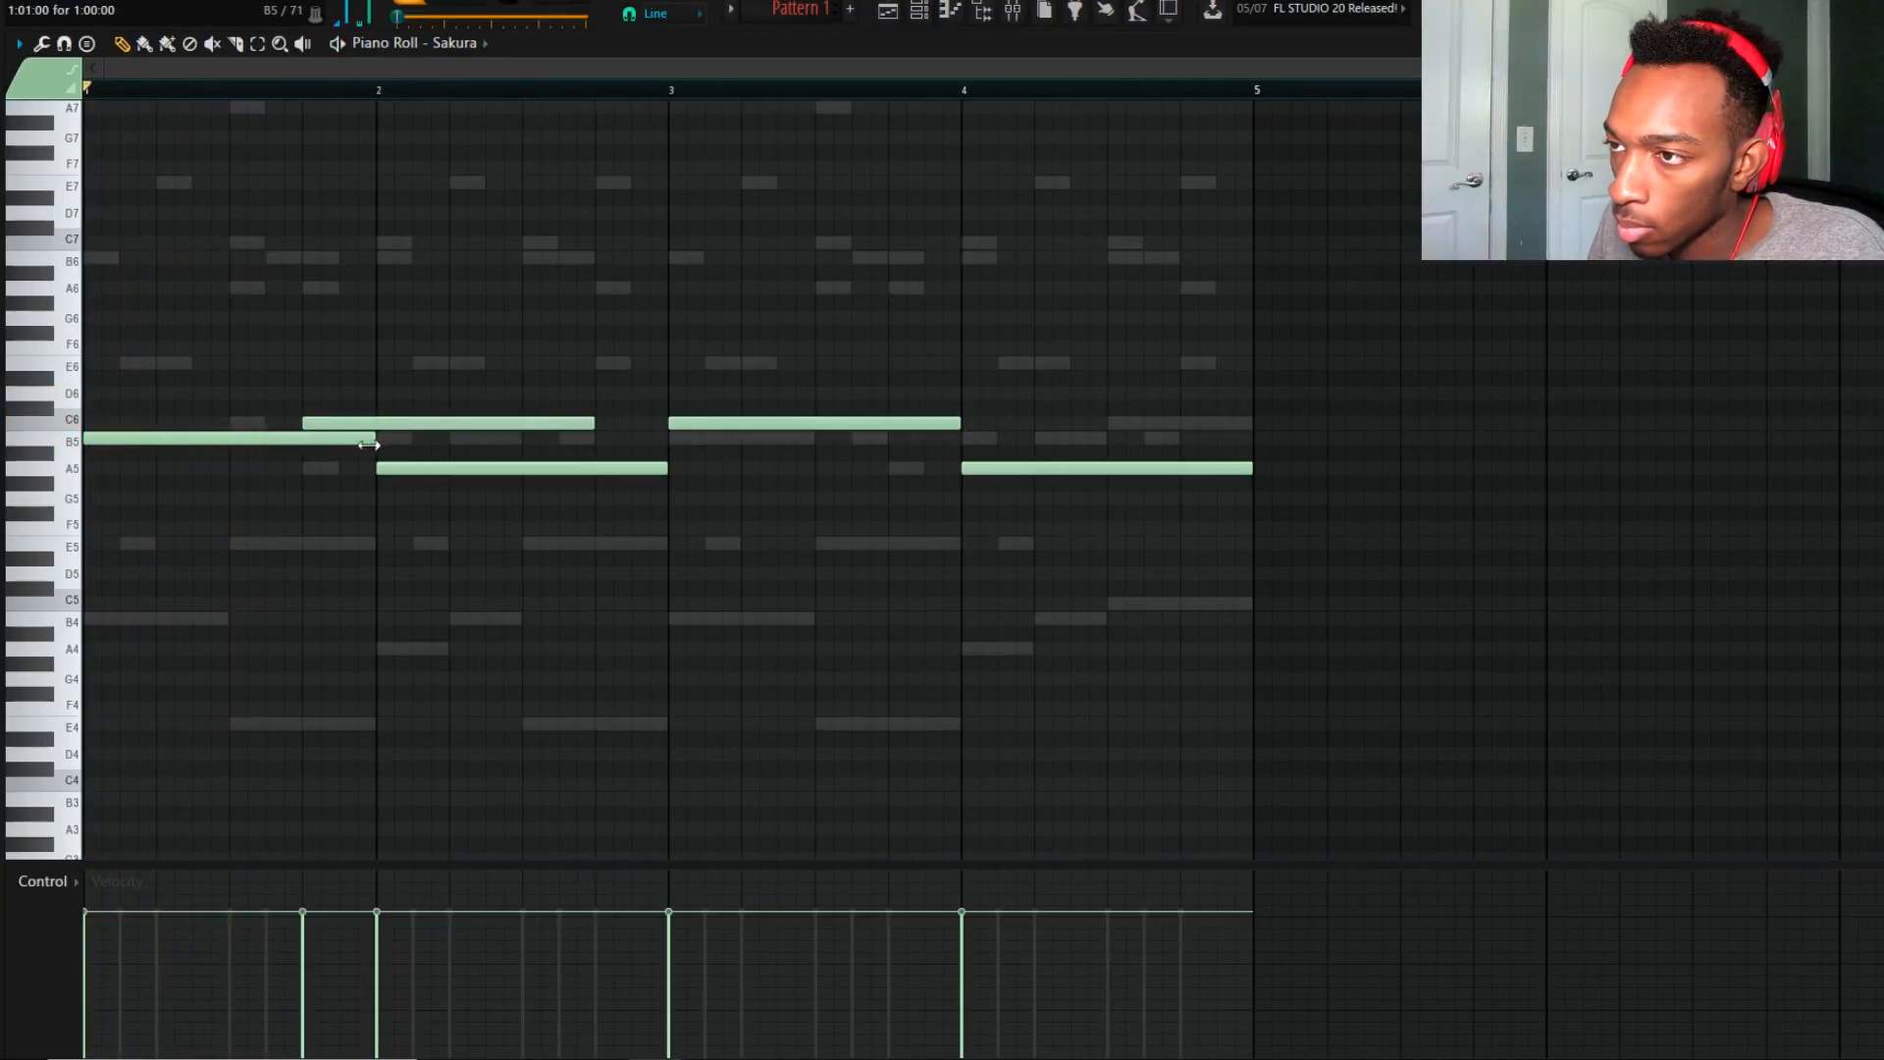
pyautogui.press('space')
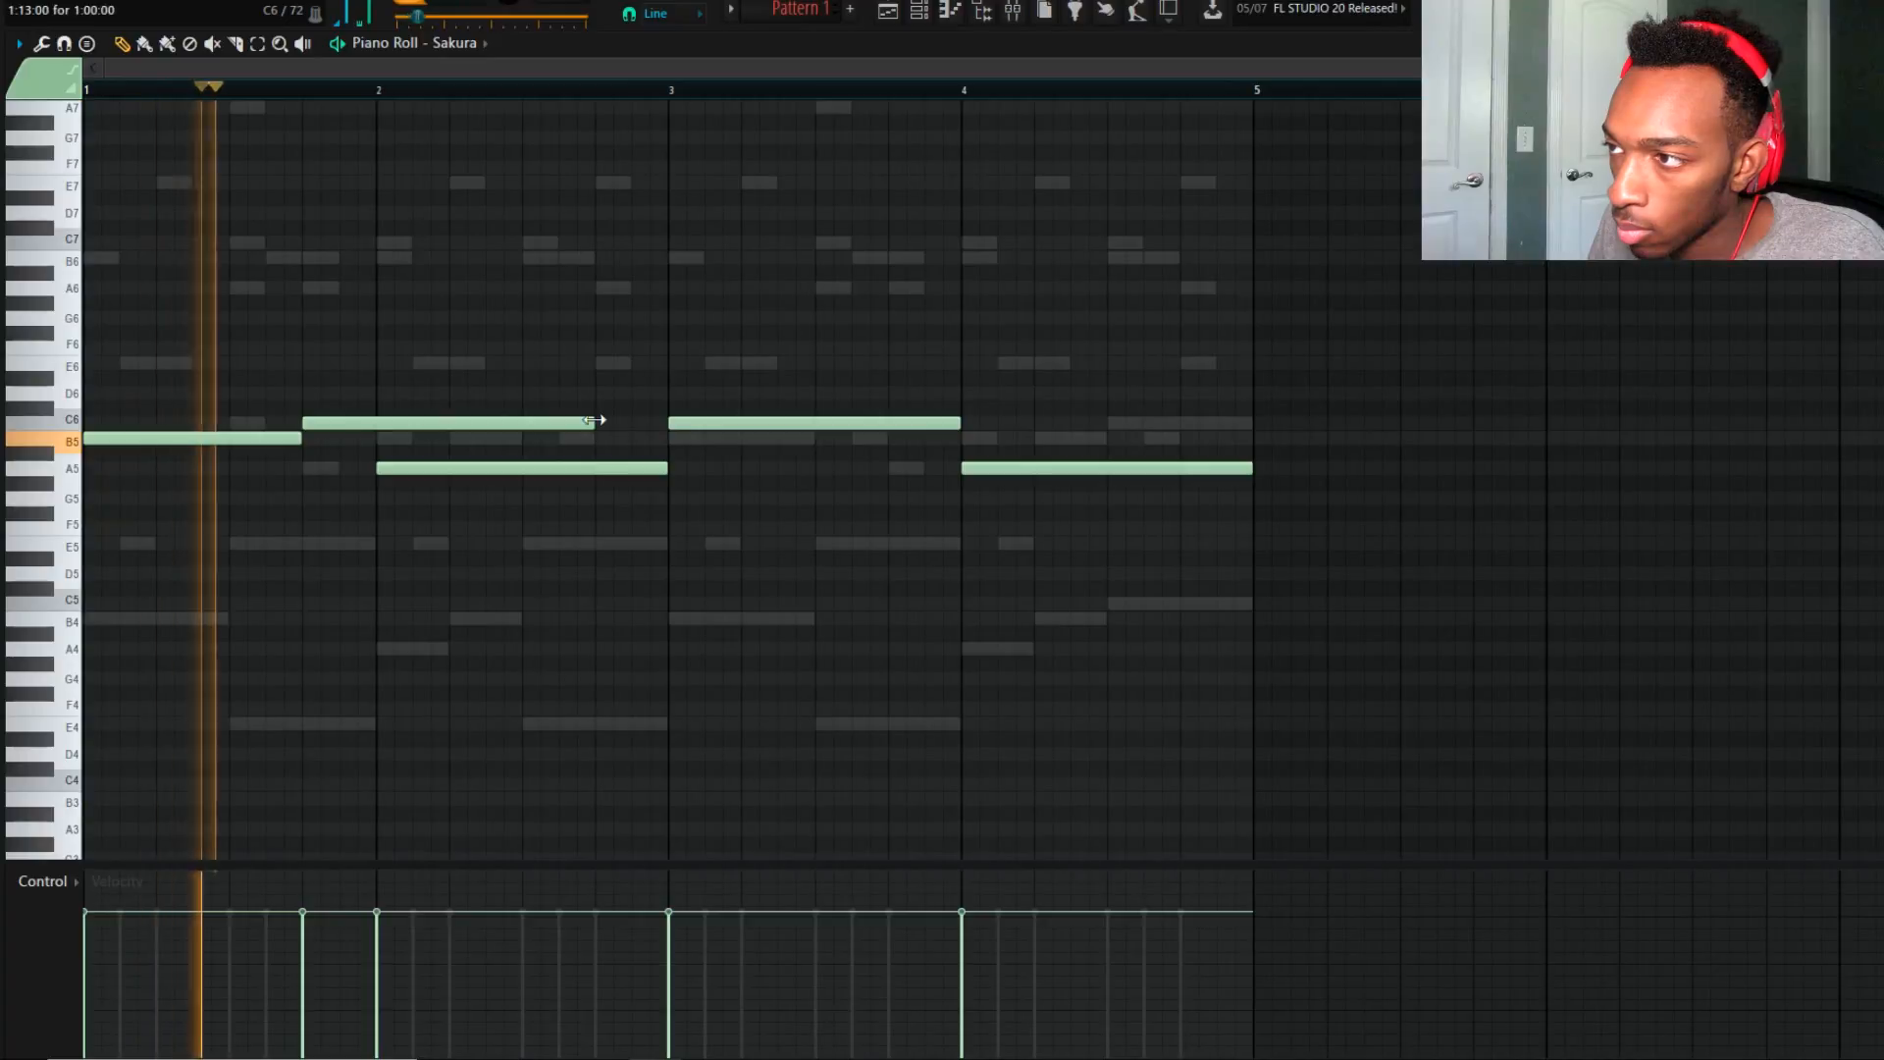
pyautogui.moveTo(595, 423); pyautogui.dragTo(377, 422)
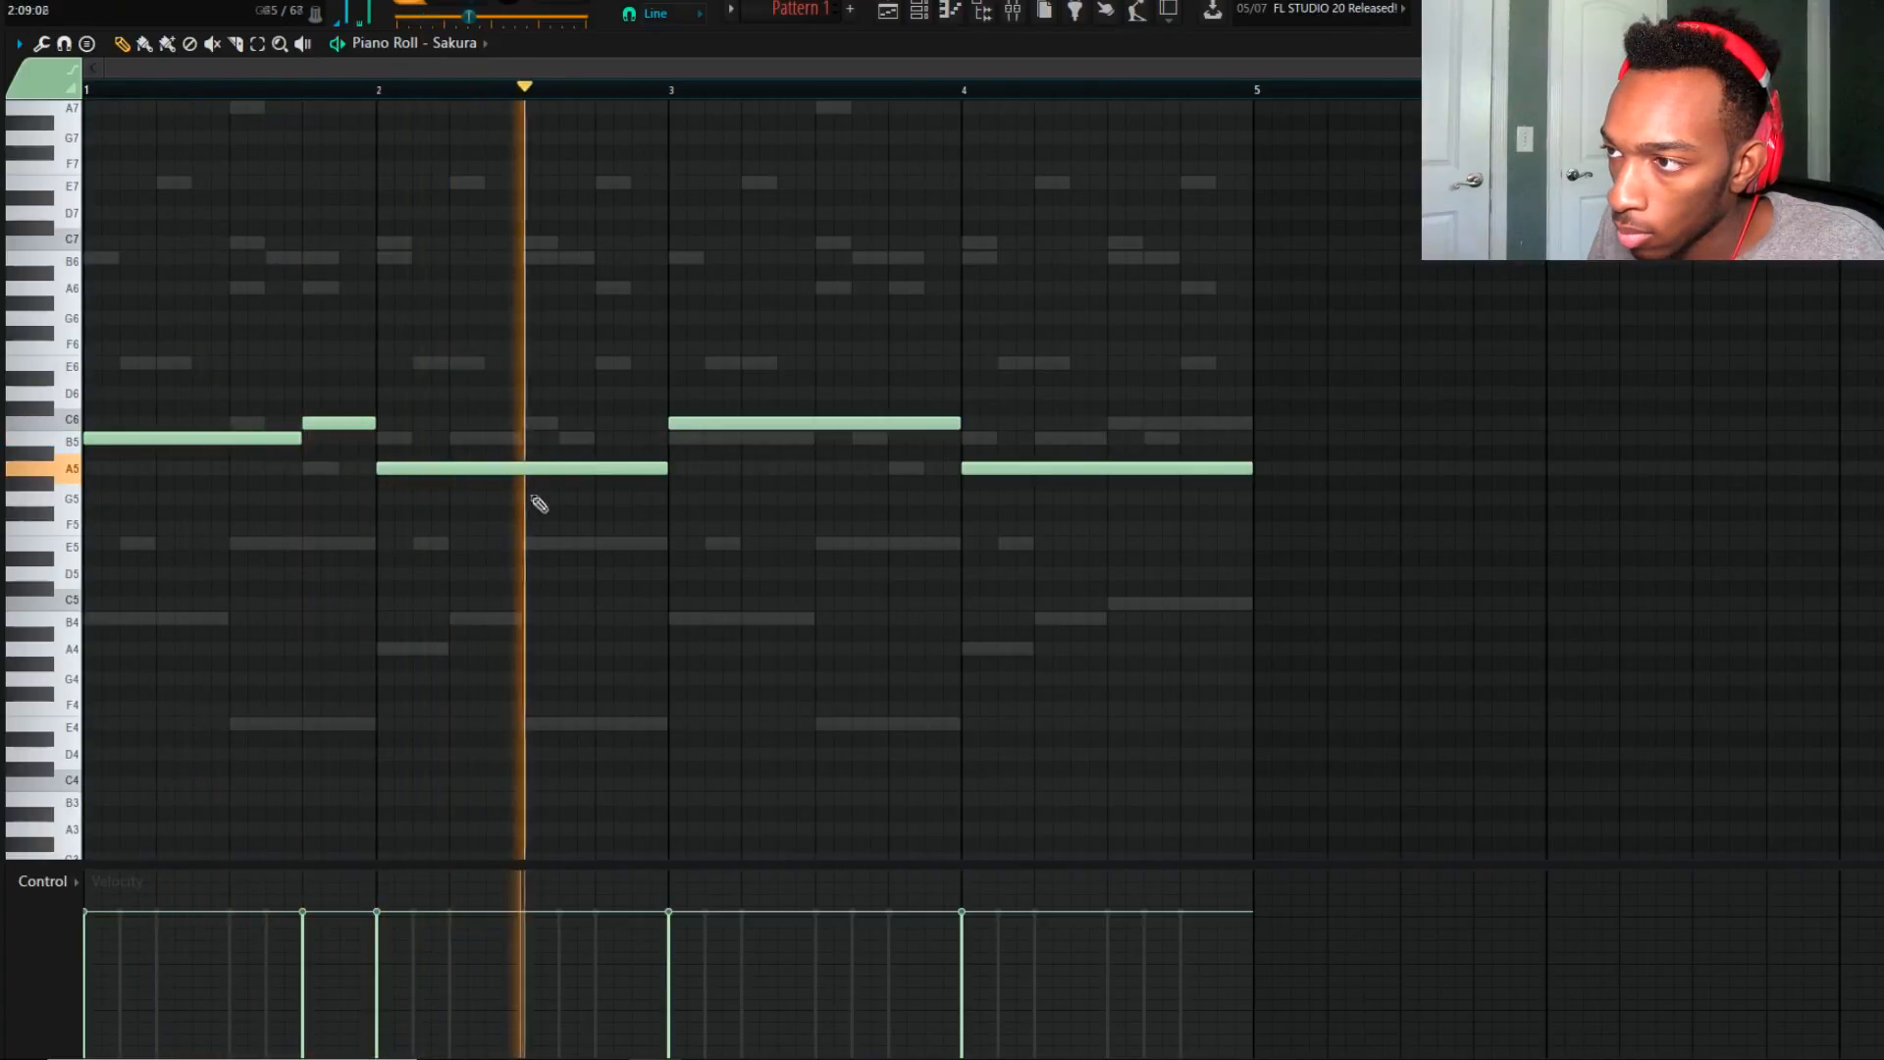
# Shorten Sakura's A5 in bar 2 and C6 in bar 3 to three beats, filling each fourth beat with an E5.
pyautogui.press('space')
pyautogui.moveTo(668, 469); pyautogui.dragTo(593, 470)
pyautogui.press('space')
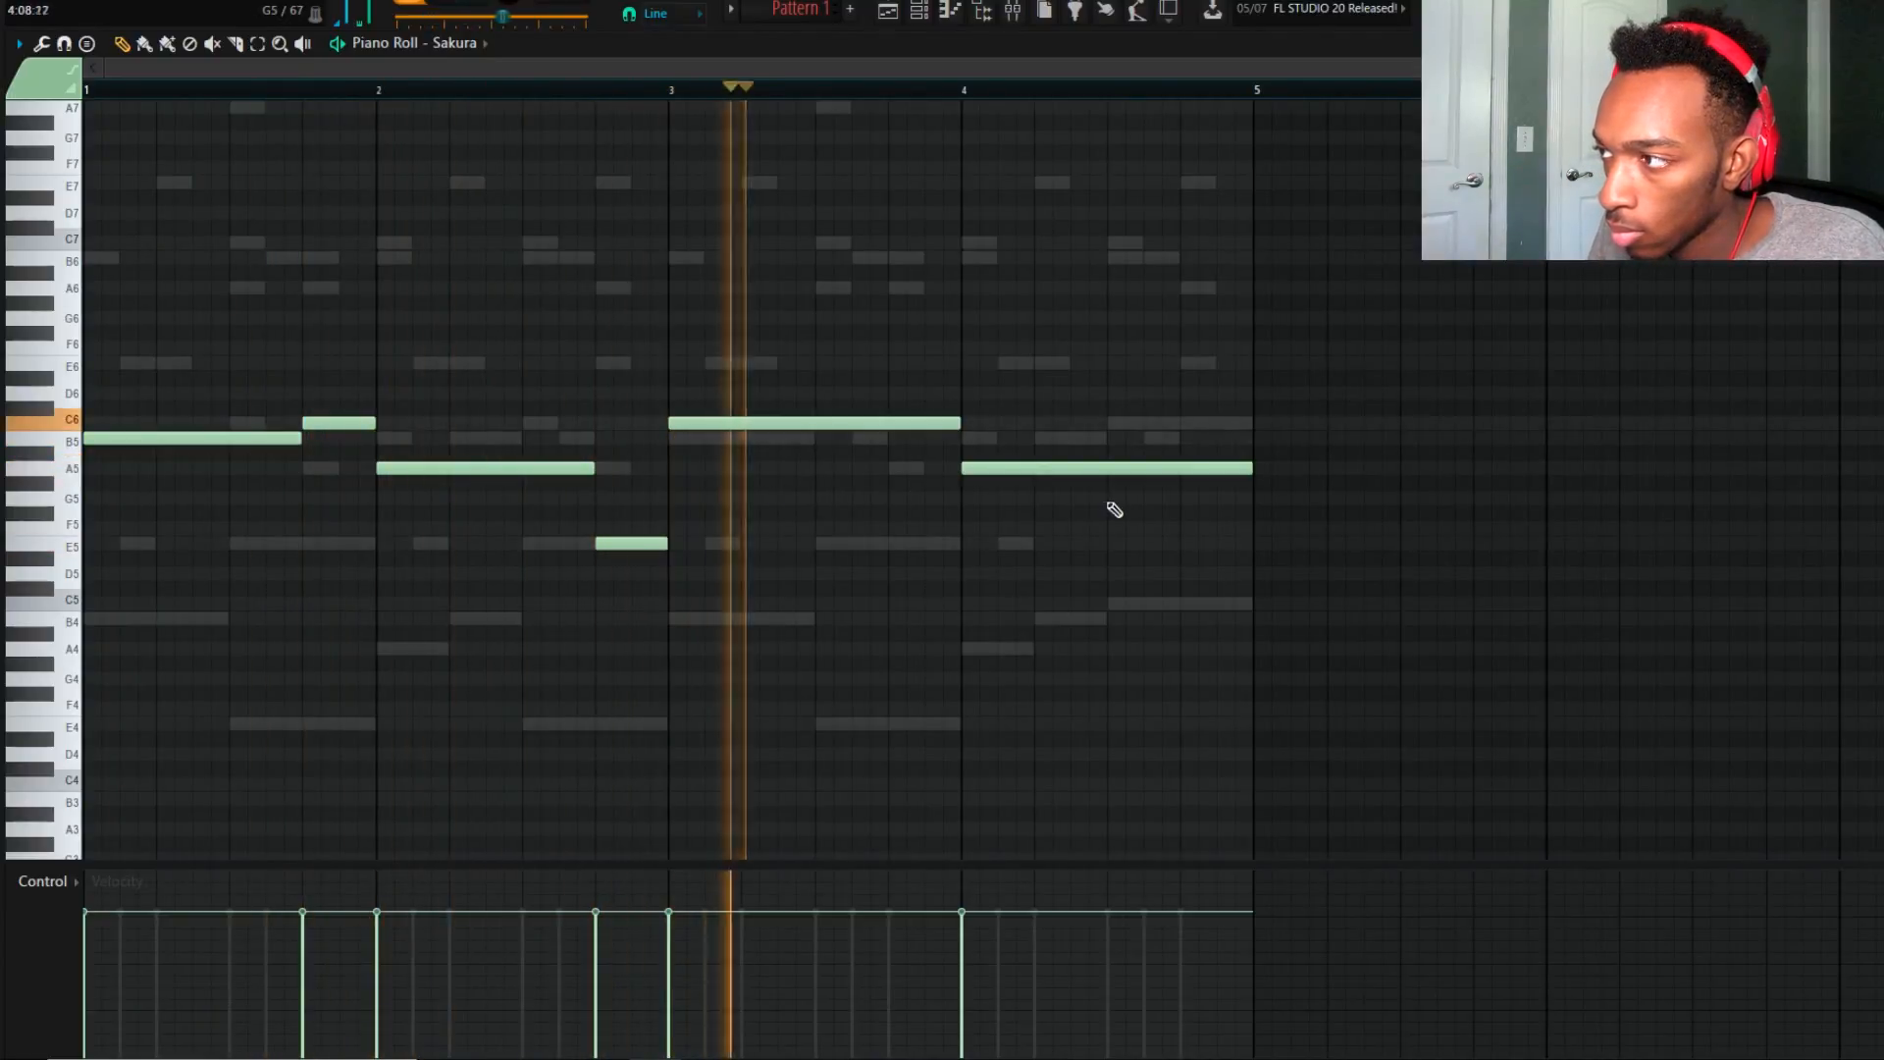
pyautogui.press('space')
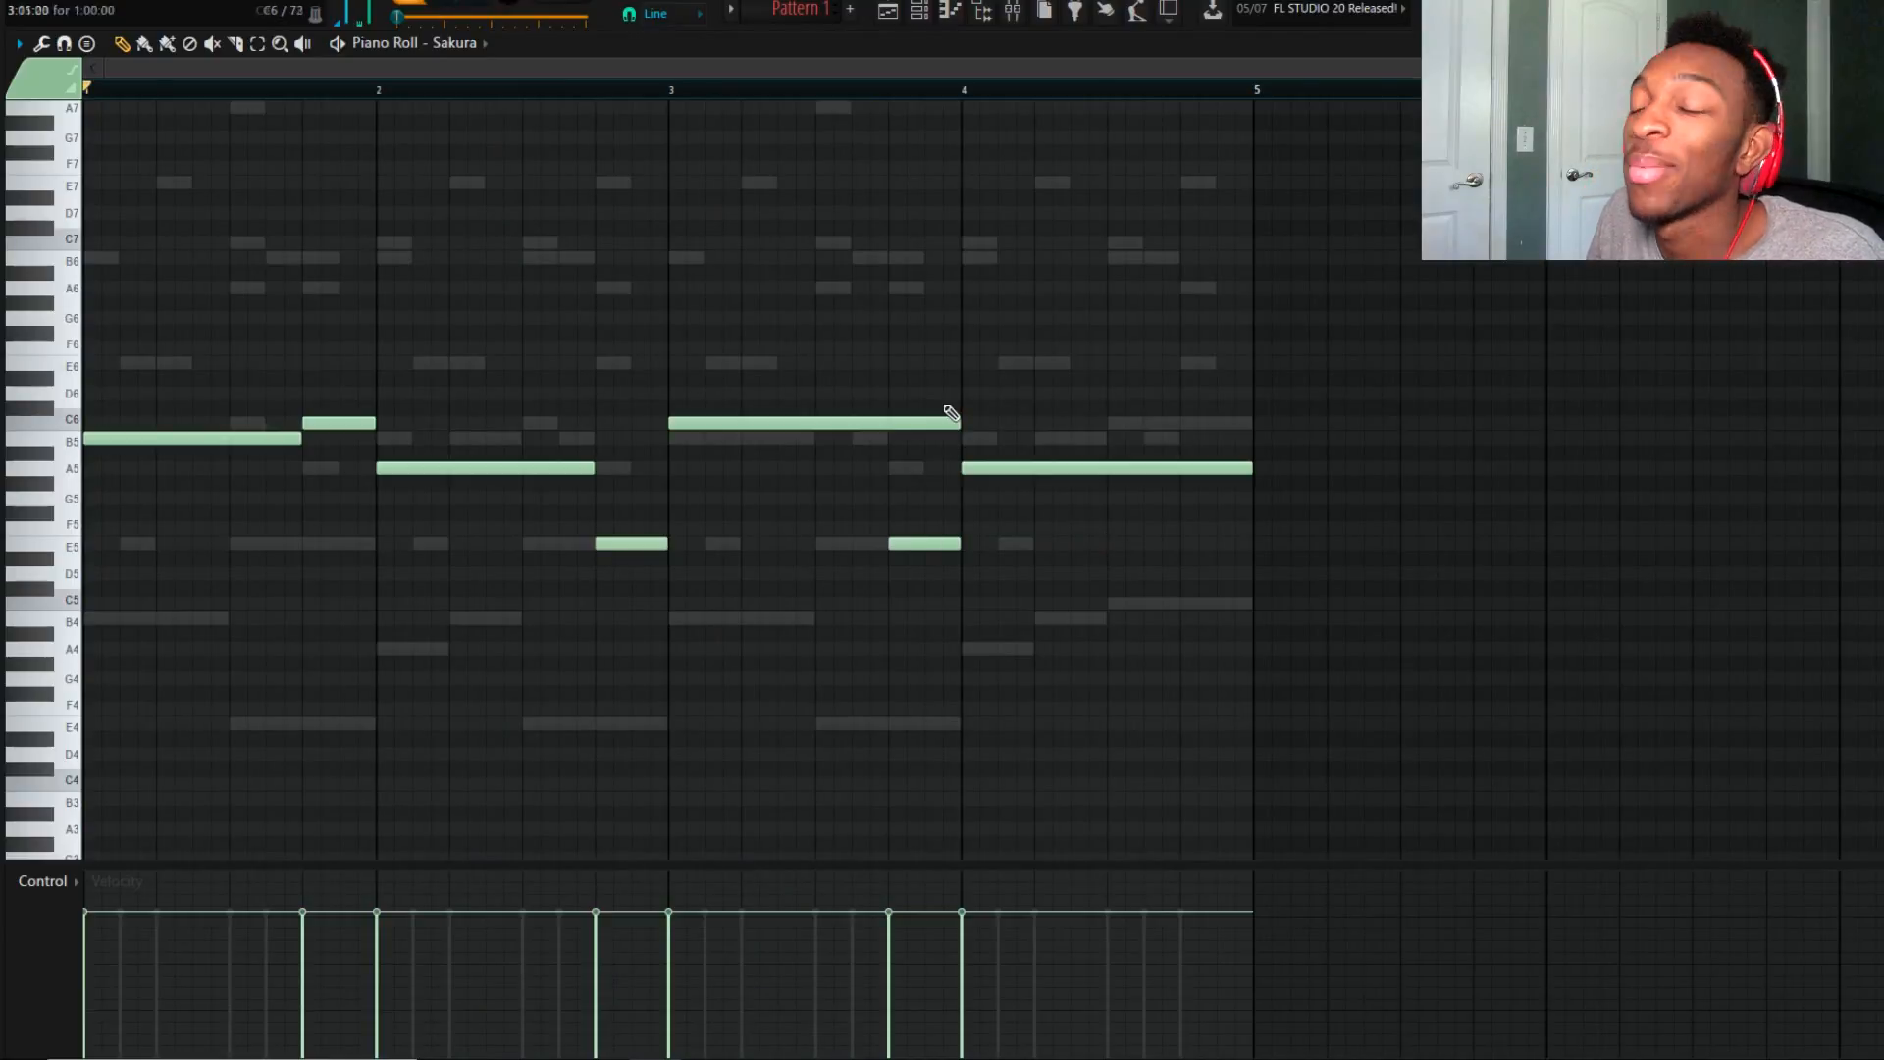
pyautogui.click(679, 90)
pyautogui.press('space')
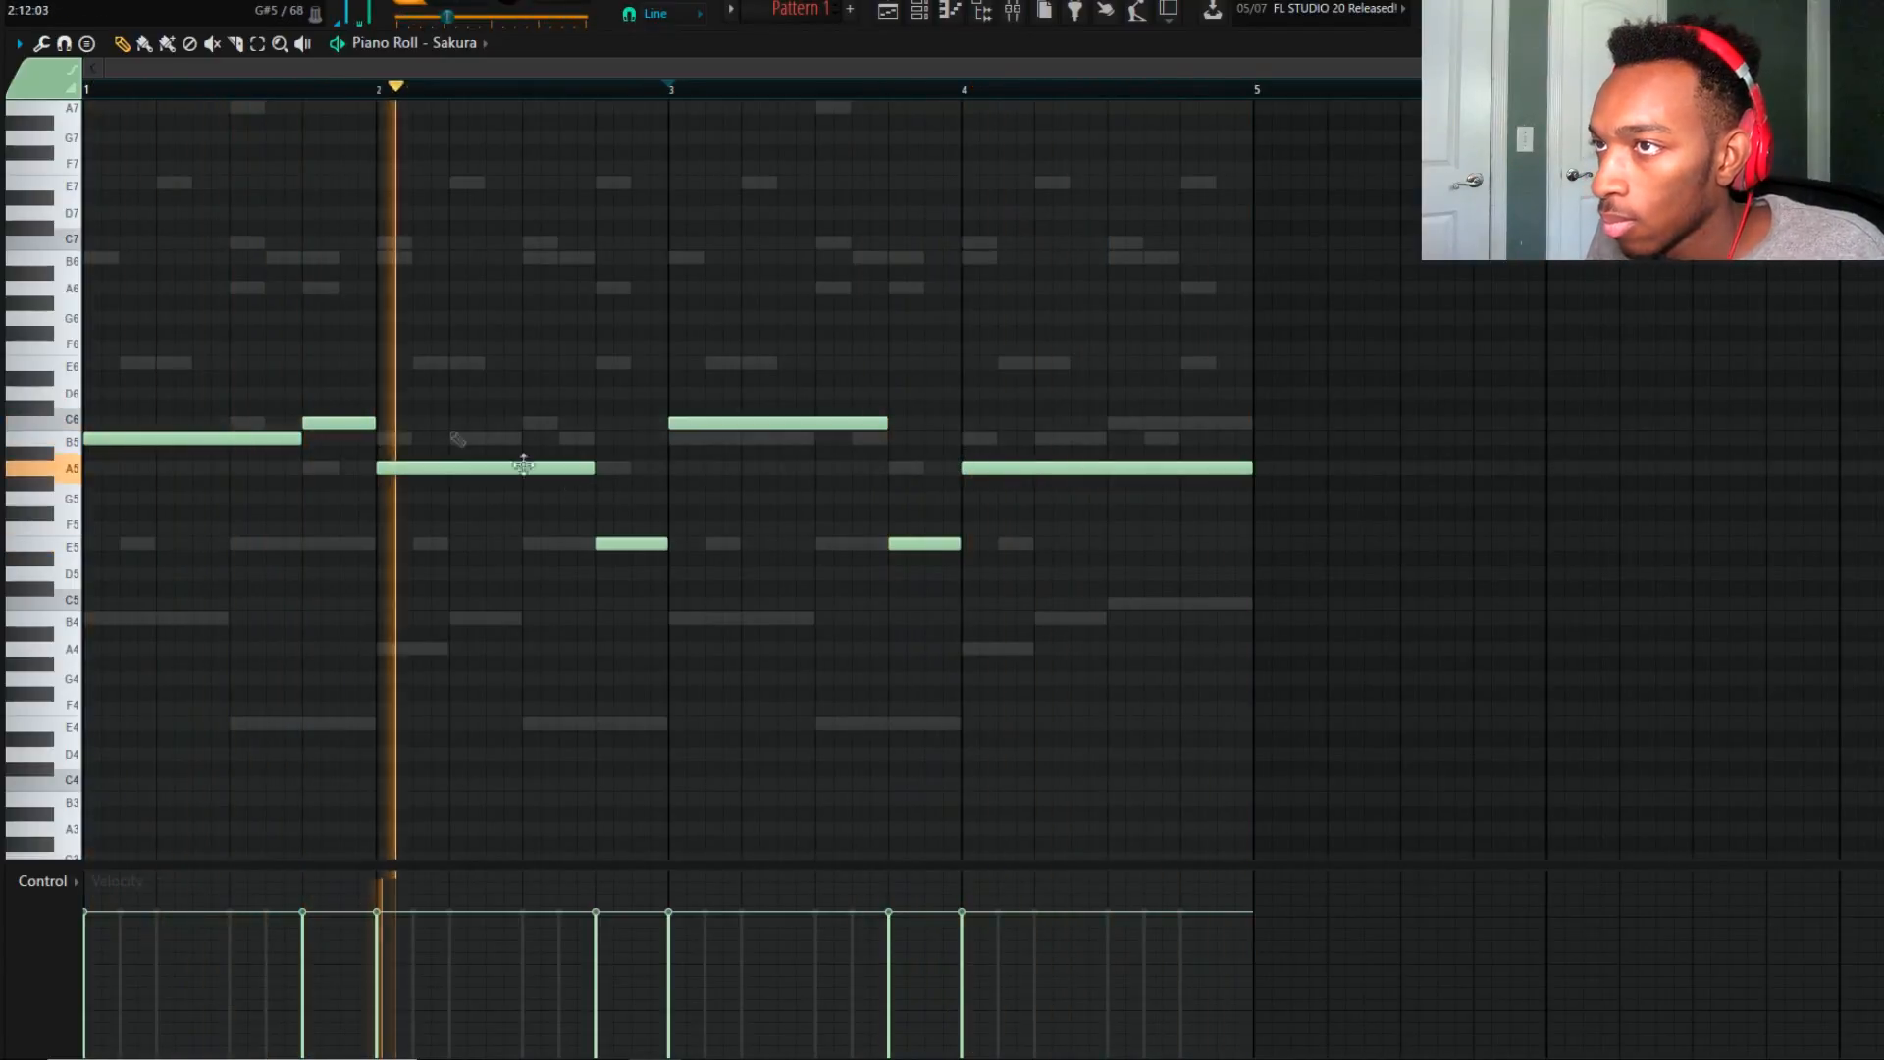
# Try the Sakura melody one octave higher, listen to it, and move it back down.
pyautogui.press('space')
pyautogui.hotkey('ctrl', 'Up')
pyautogui.press('space')
pyautogui.press('space')
pyautogui.hotkey('ctrl', 'Down')
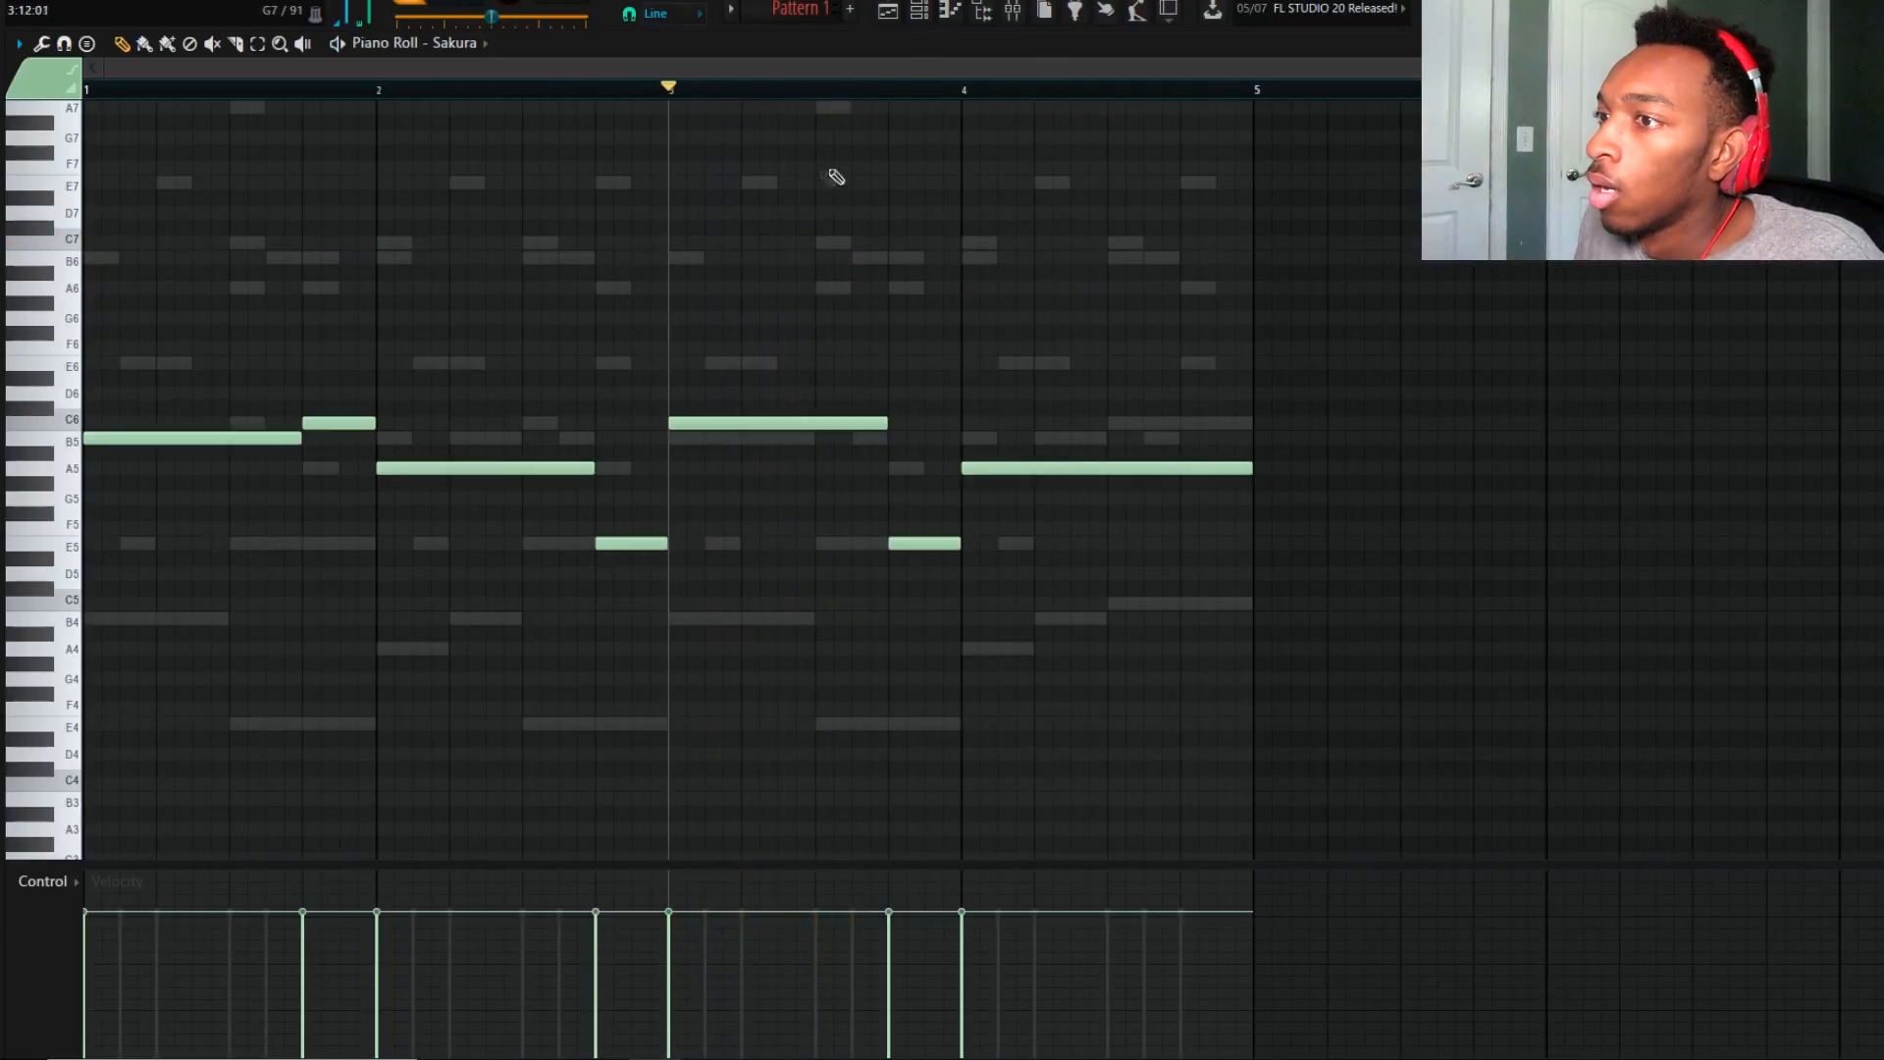
# Add Gross Beat to slot 1 of mixer Insert 3 and choose a preset and a time slot for it.
pyautogui.click(1012, 10)
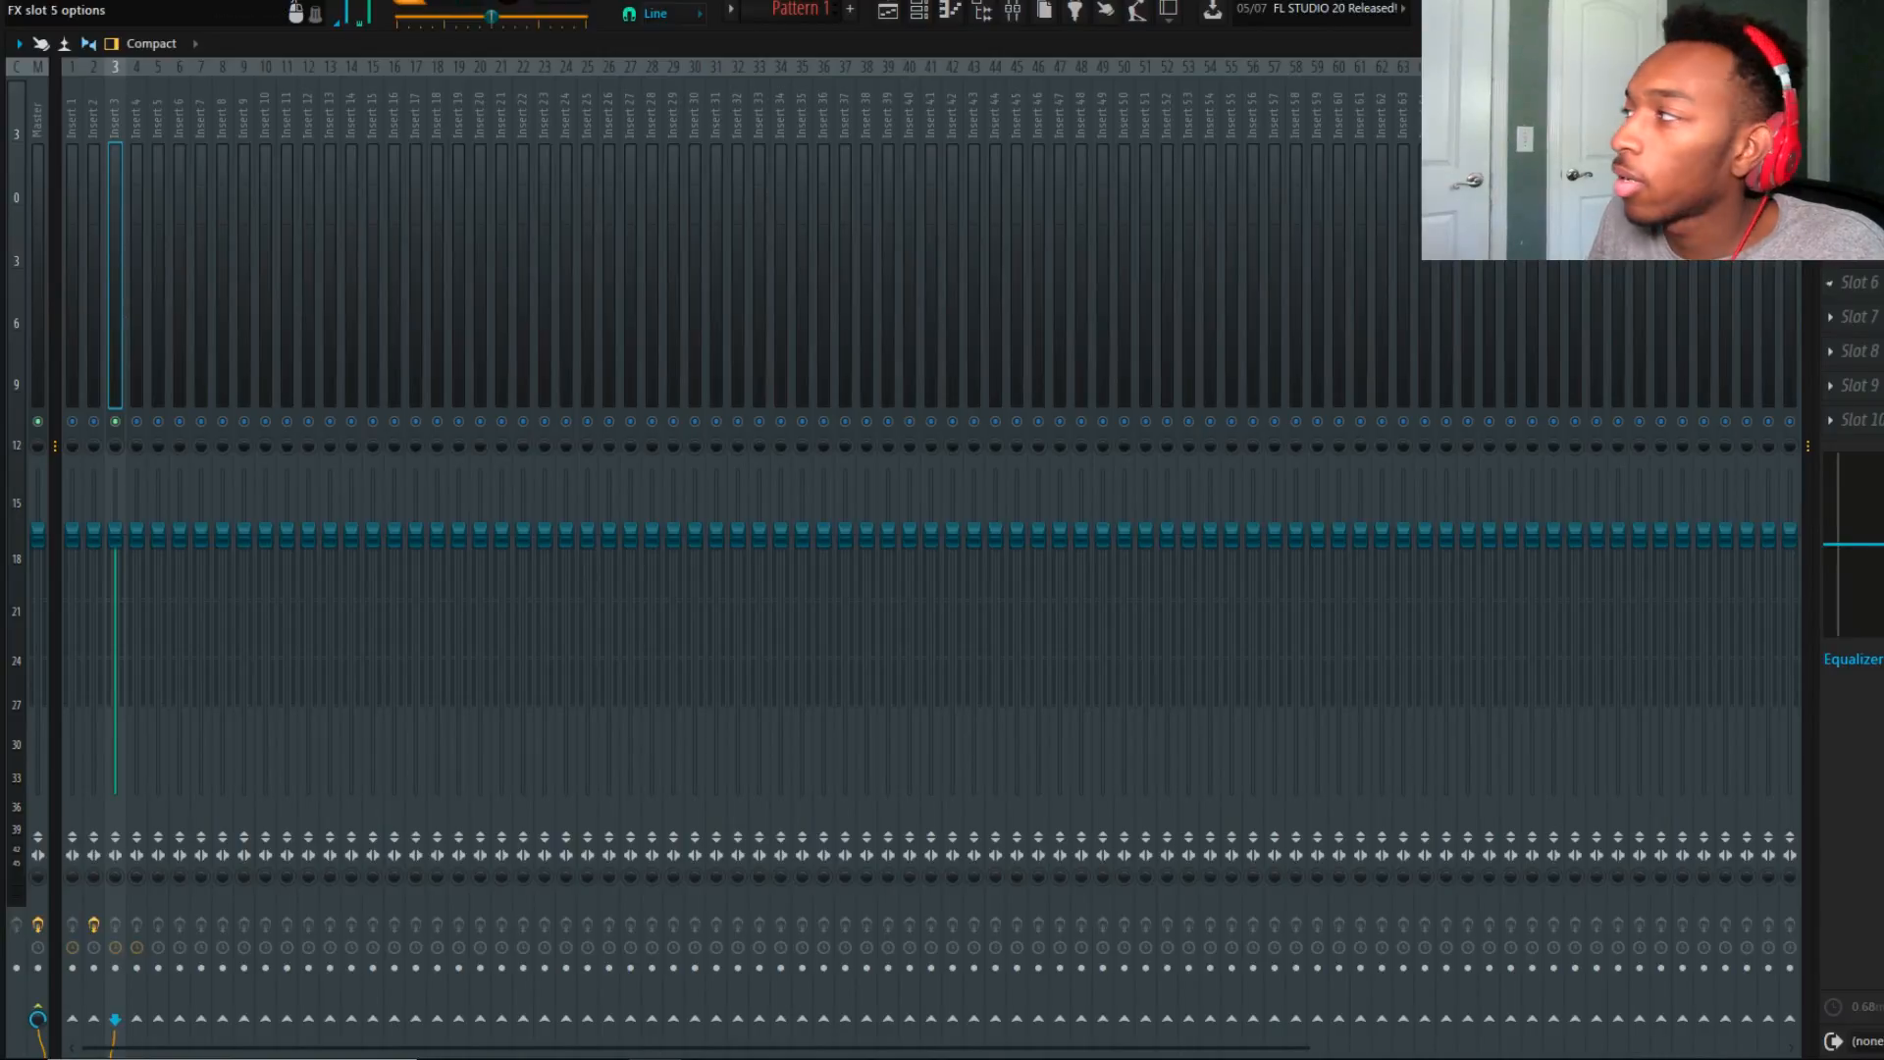
pyautogui.click(1831, 110)
pyautogui.click(1692, 50)
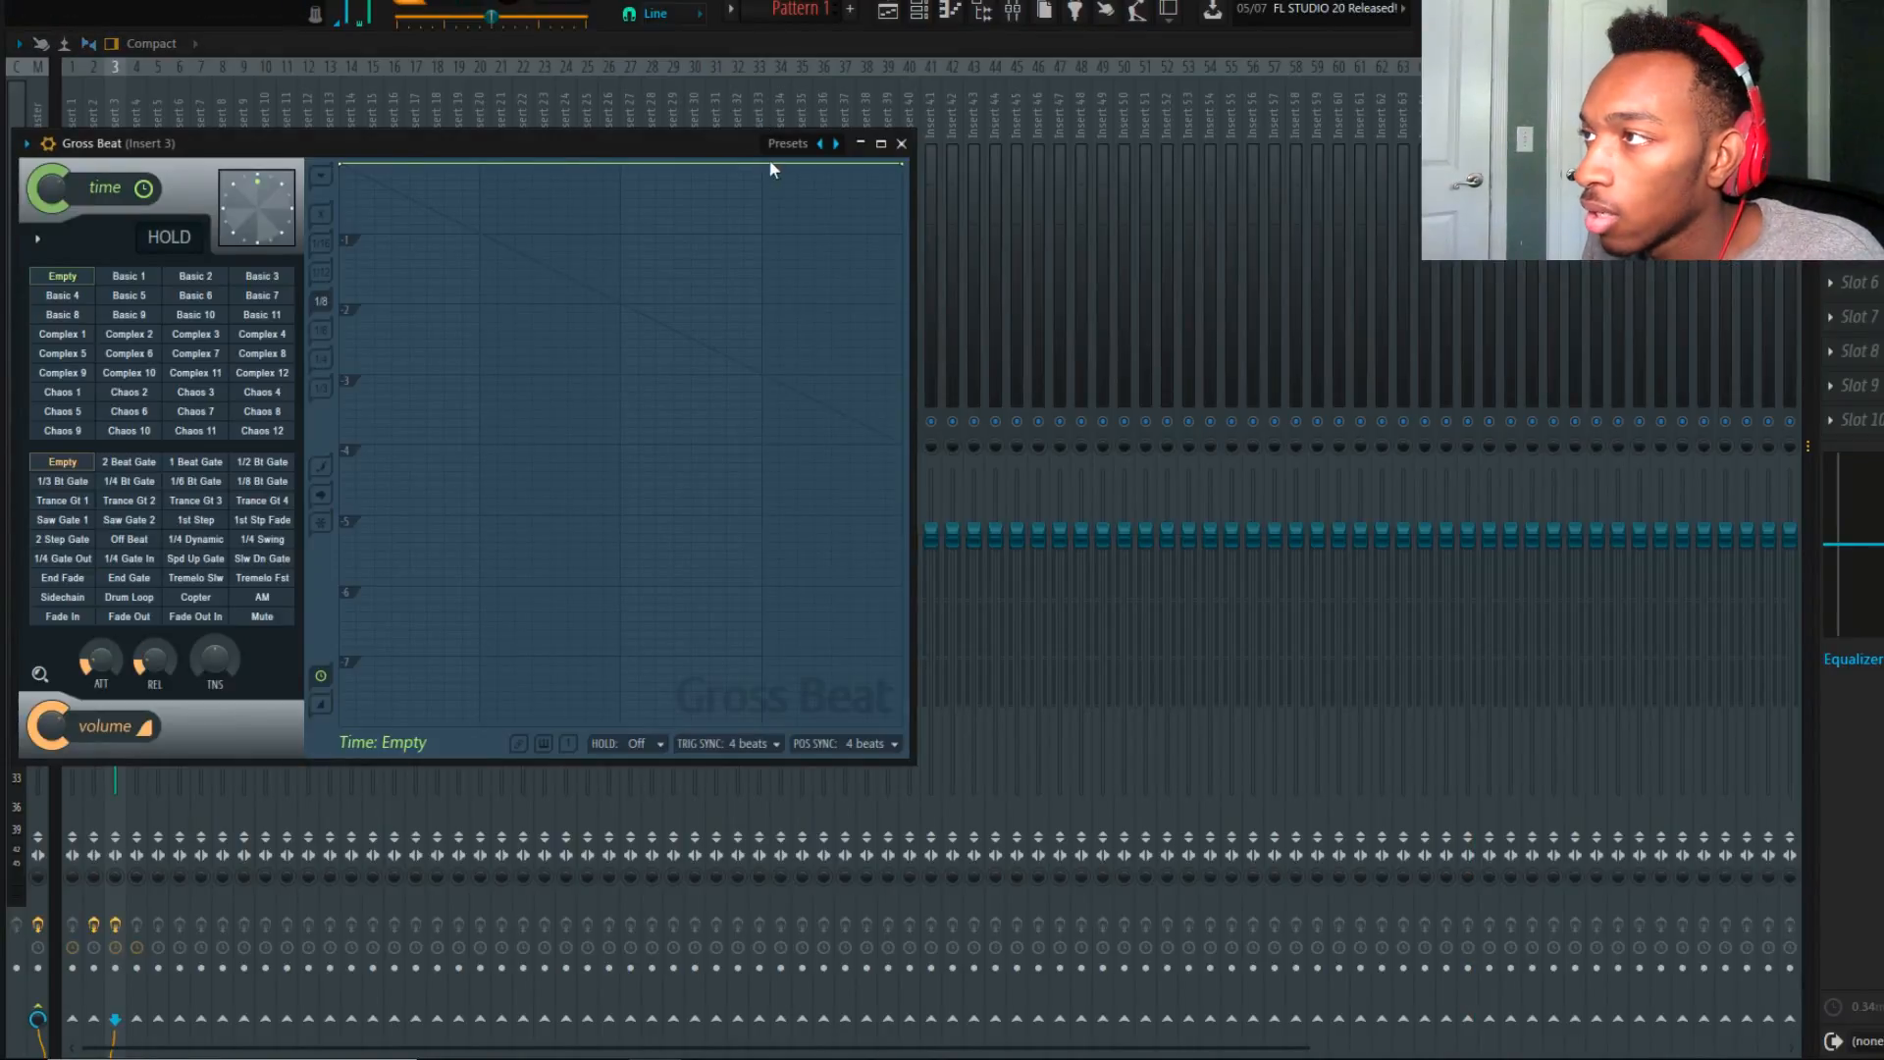
pyautogui.click(823, 200)
pyautogui.click(196, 411)
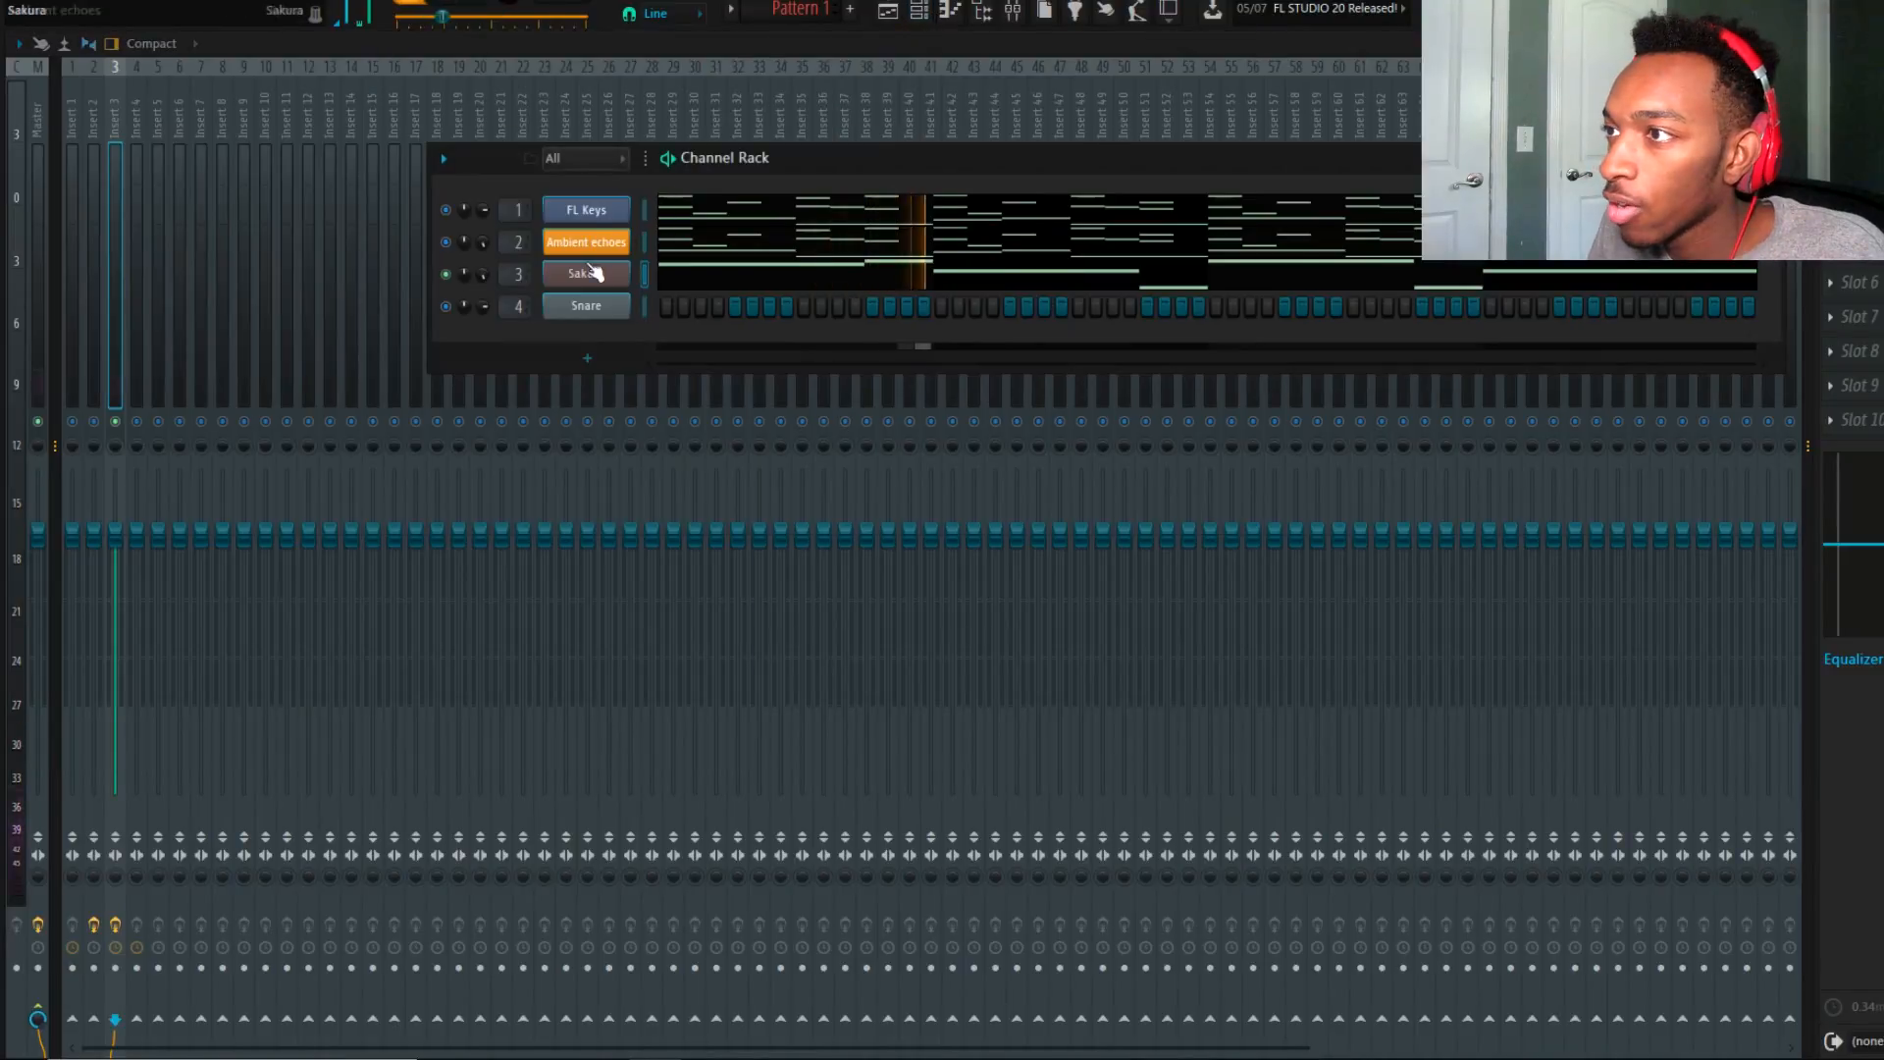
# Add Fruity Reeverb 2 to slot 2 of Insert 3 and try raising the track's volume to 125%.
pyautogui.click(587, 251)
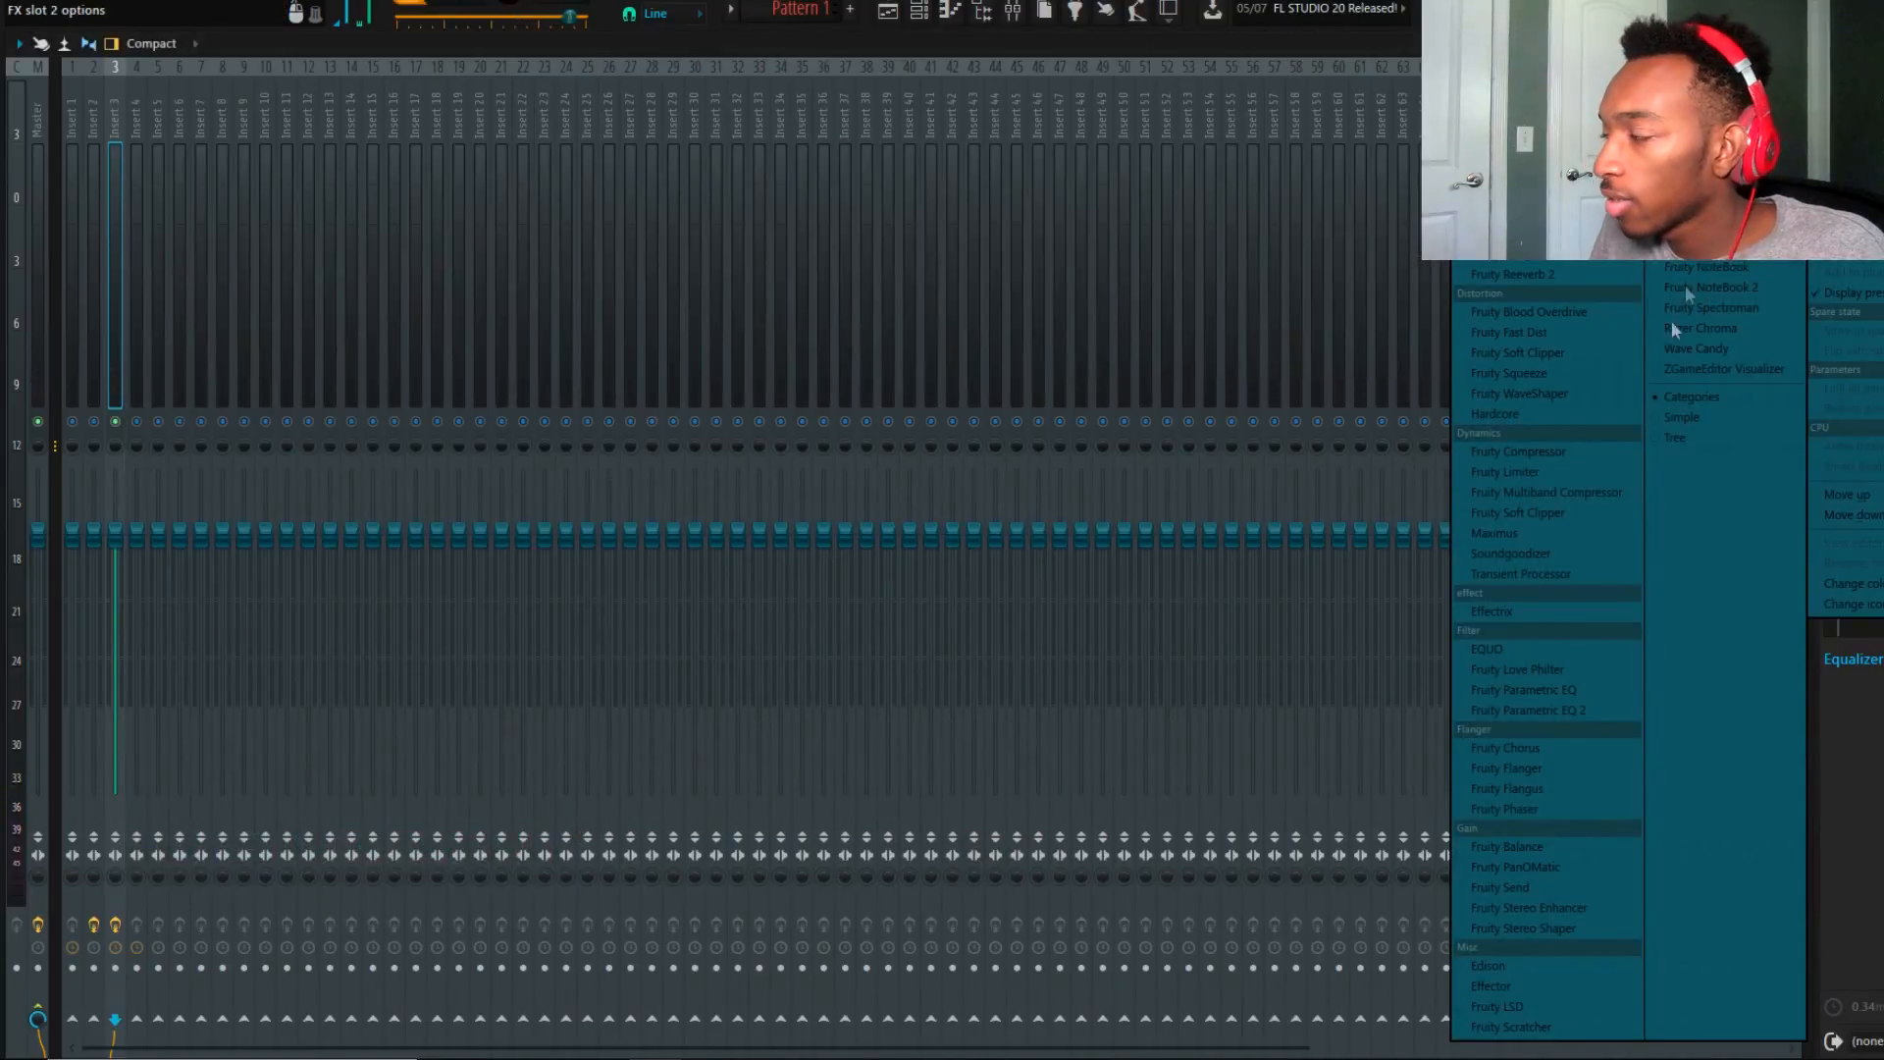
pyautogui.click(1414, 550)
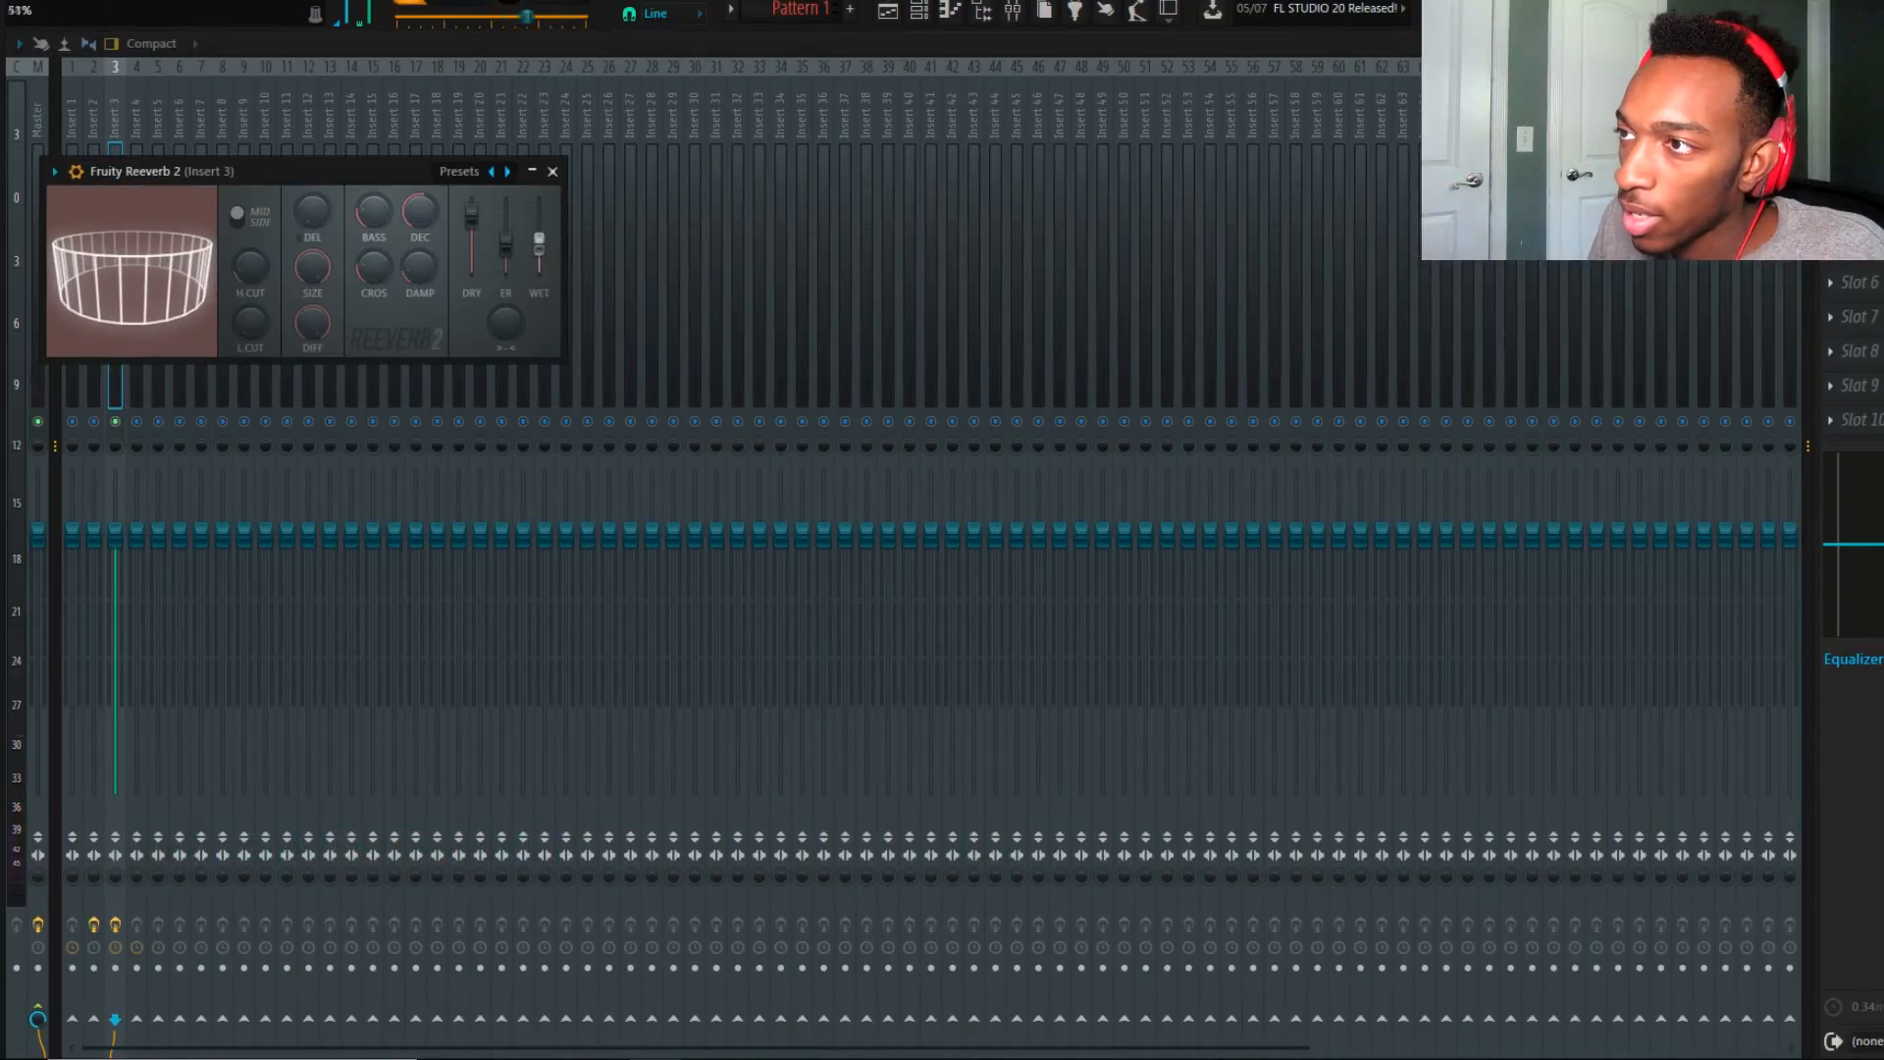
pyautogui.click(96, 391)
pyautogui.click(114, 387)
pyautogui.click(921, 14)
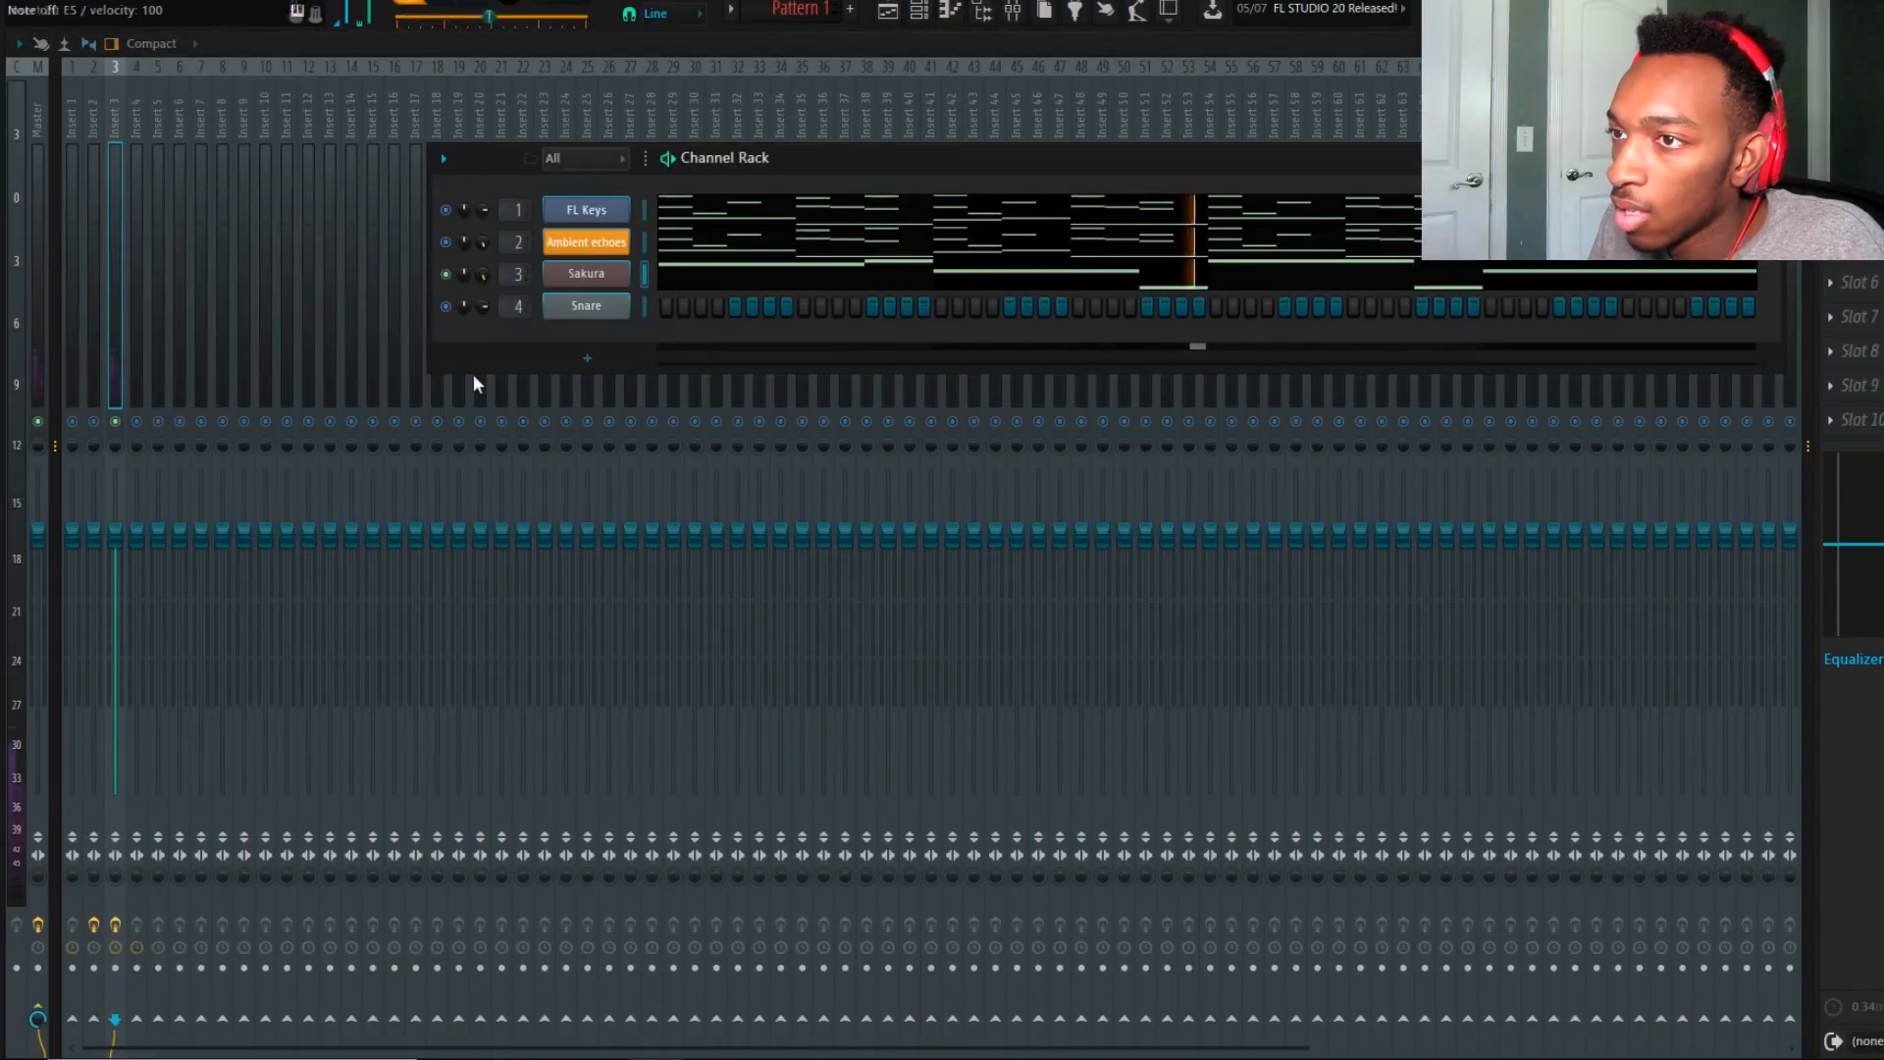
pyautogui.moveTo(116, 536); pyautogui.dragTo(115, 469)
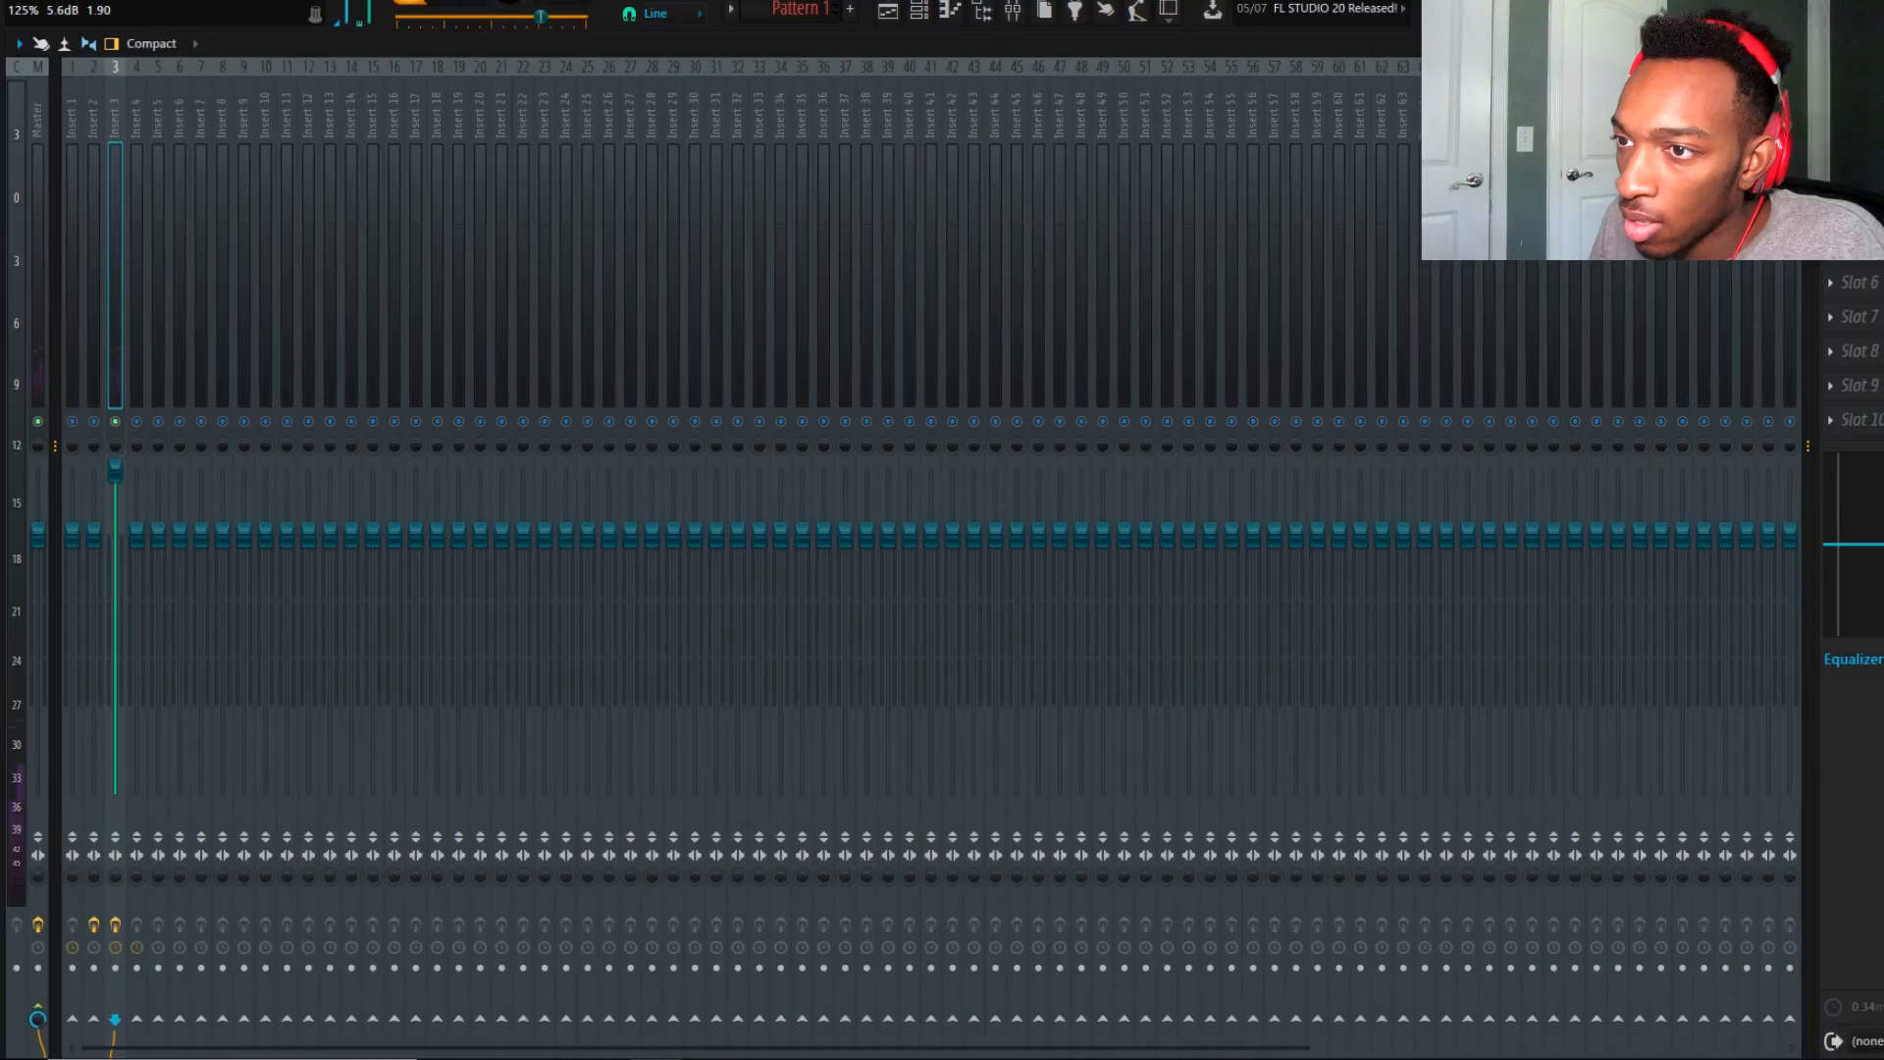
# Add Fruity Parametric EQ 2 to slot 3 of Insert 3, with its main level at maximum and band 7 cutting the highs.
pyautogui.click(1830, 146)
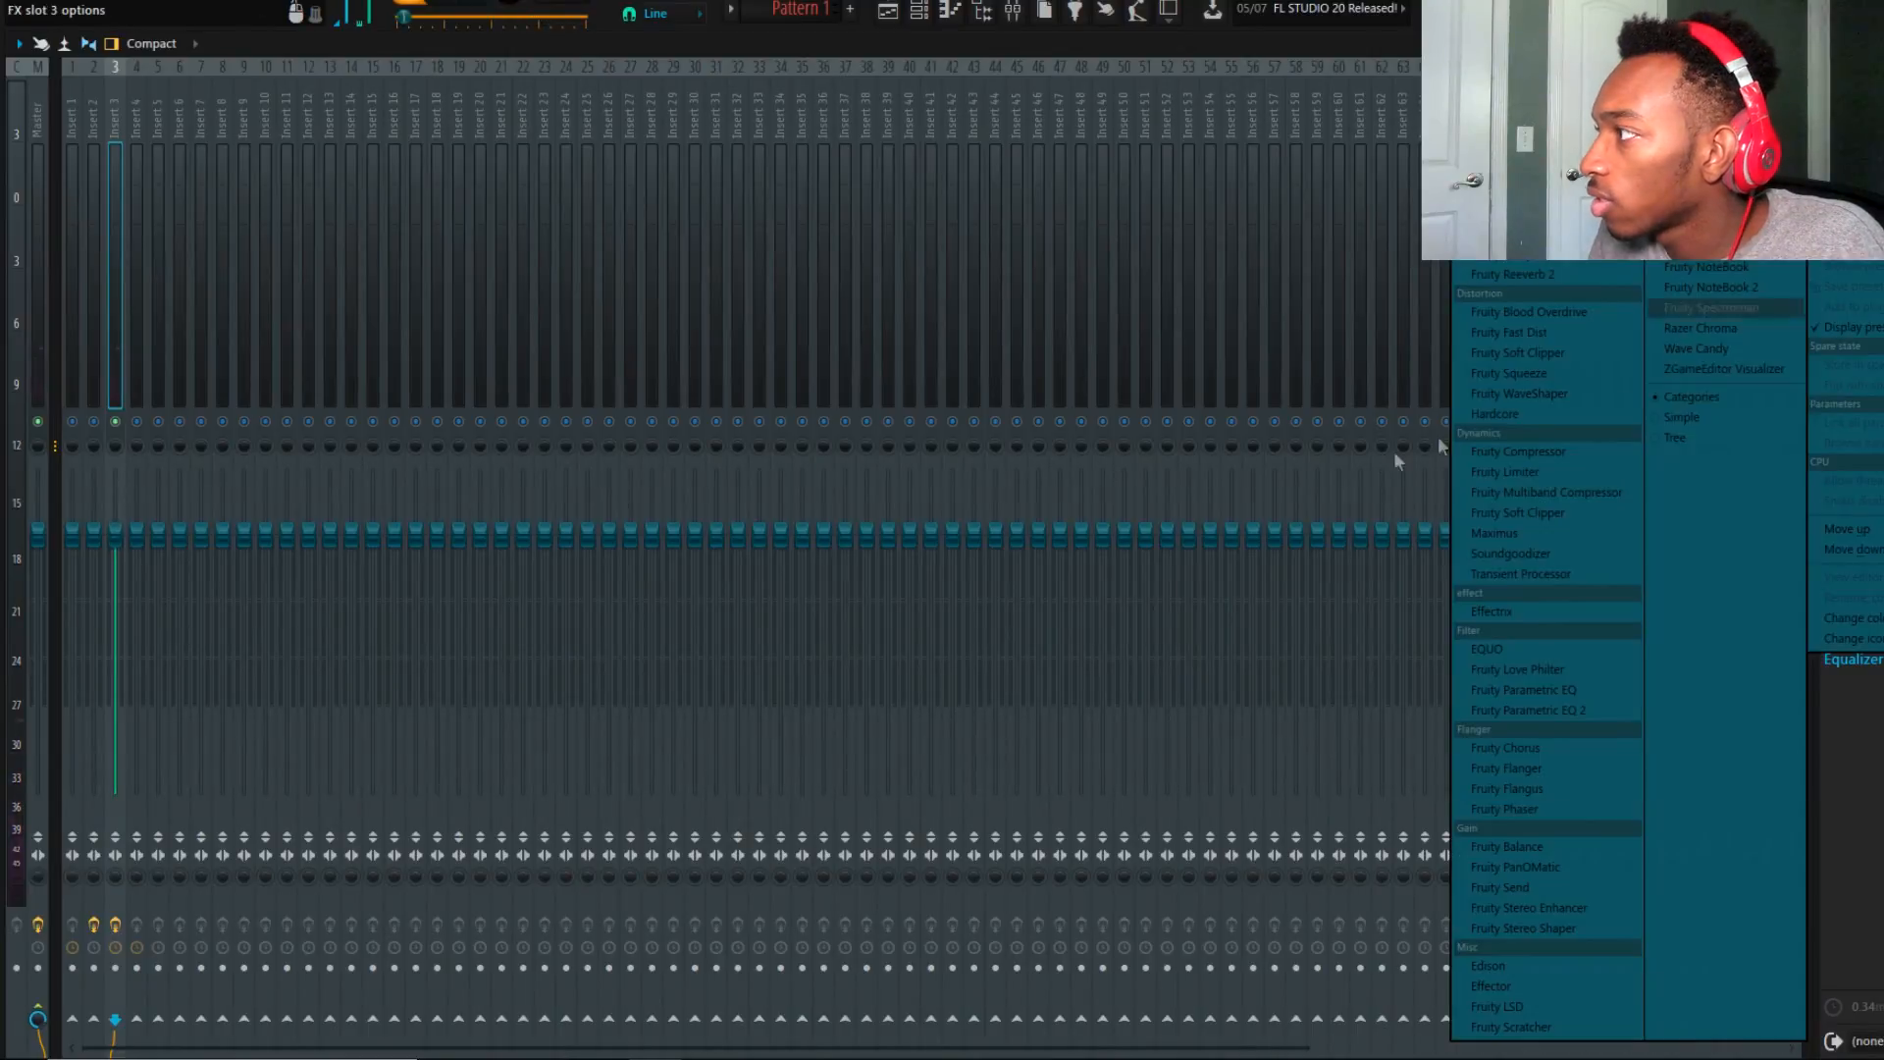
pyautogui.click(1552, 709)
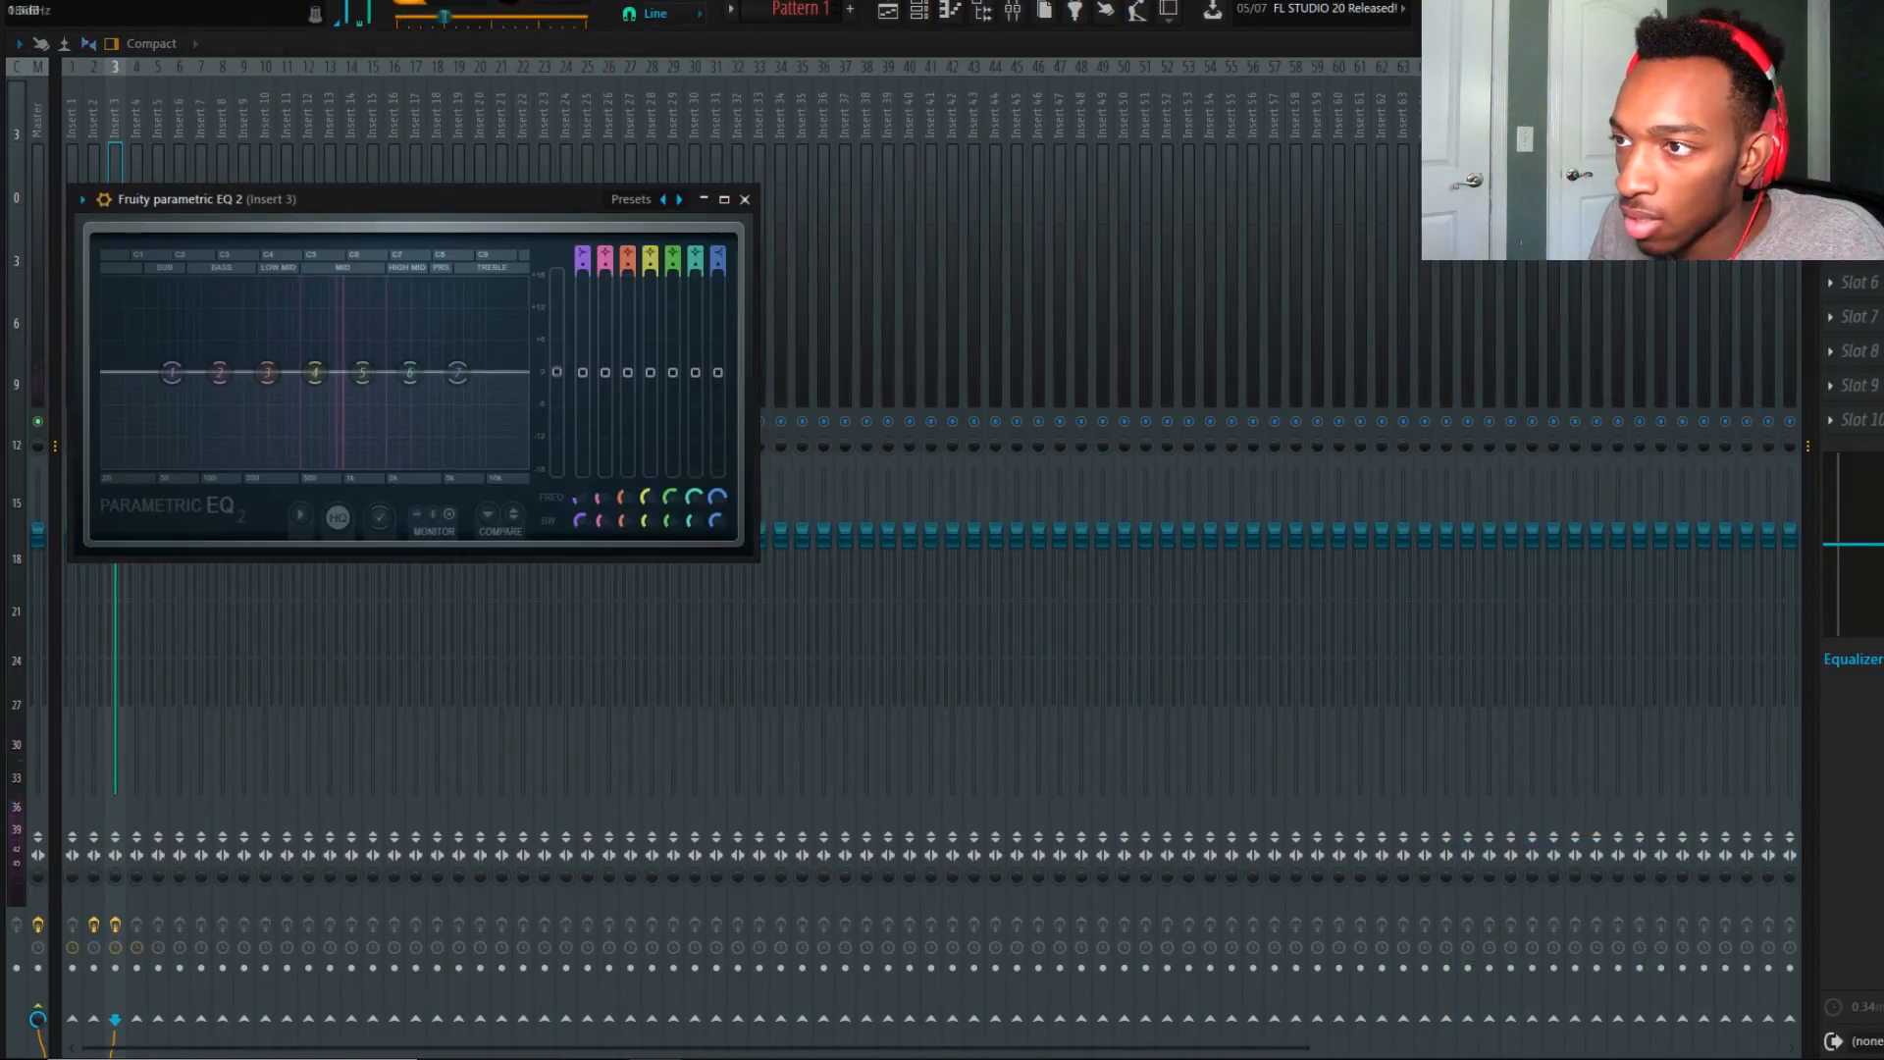
pyautogui.moveTo(557, 372); pyautogui.dragTo(557, 275)
pyautogui.scroll(-3, 452, 383)
pyautogui.moveTo(454, 381); pyautogui.dragTo(472, 469)
pyautogui.moveTo(718, 264); pyautogui.dragTo(718, 248)
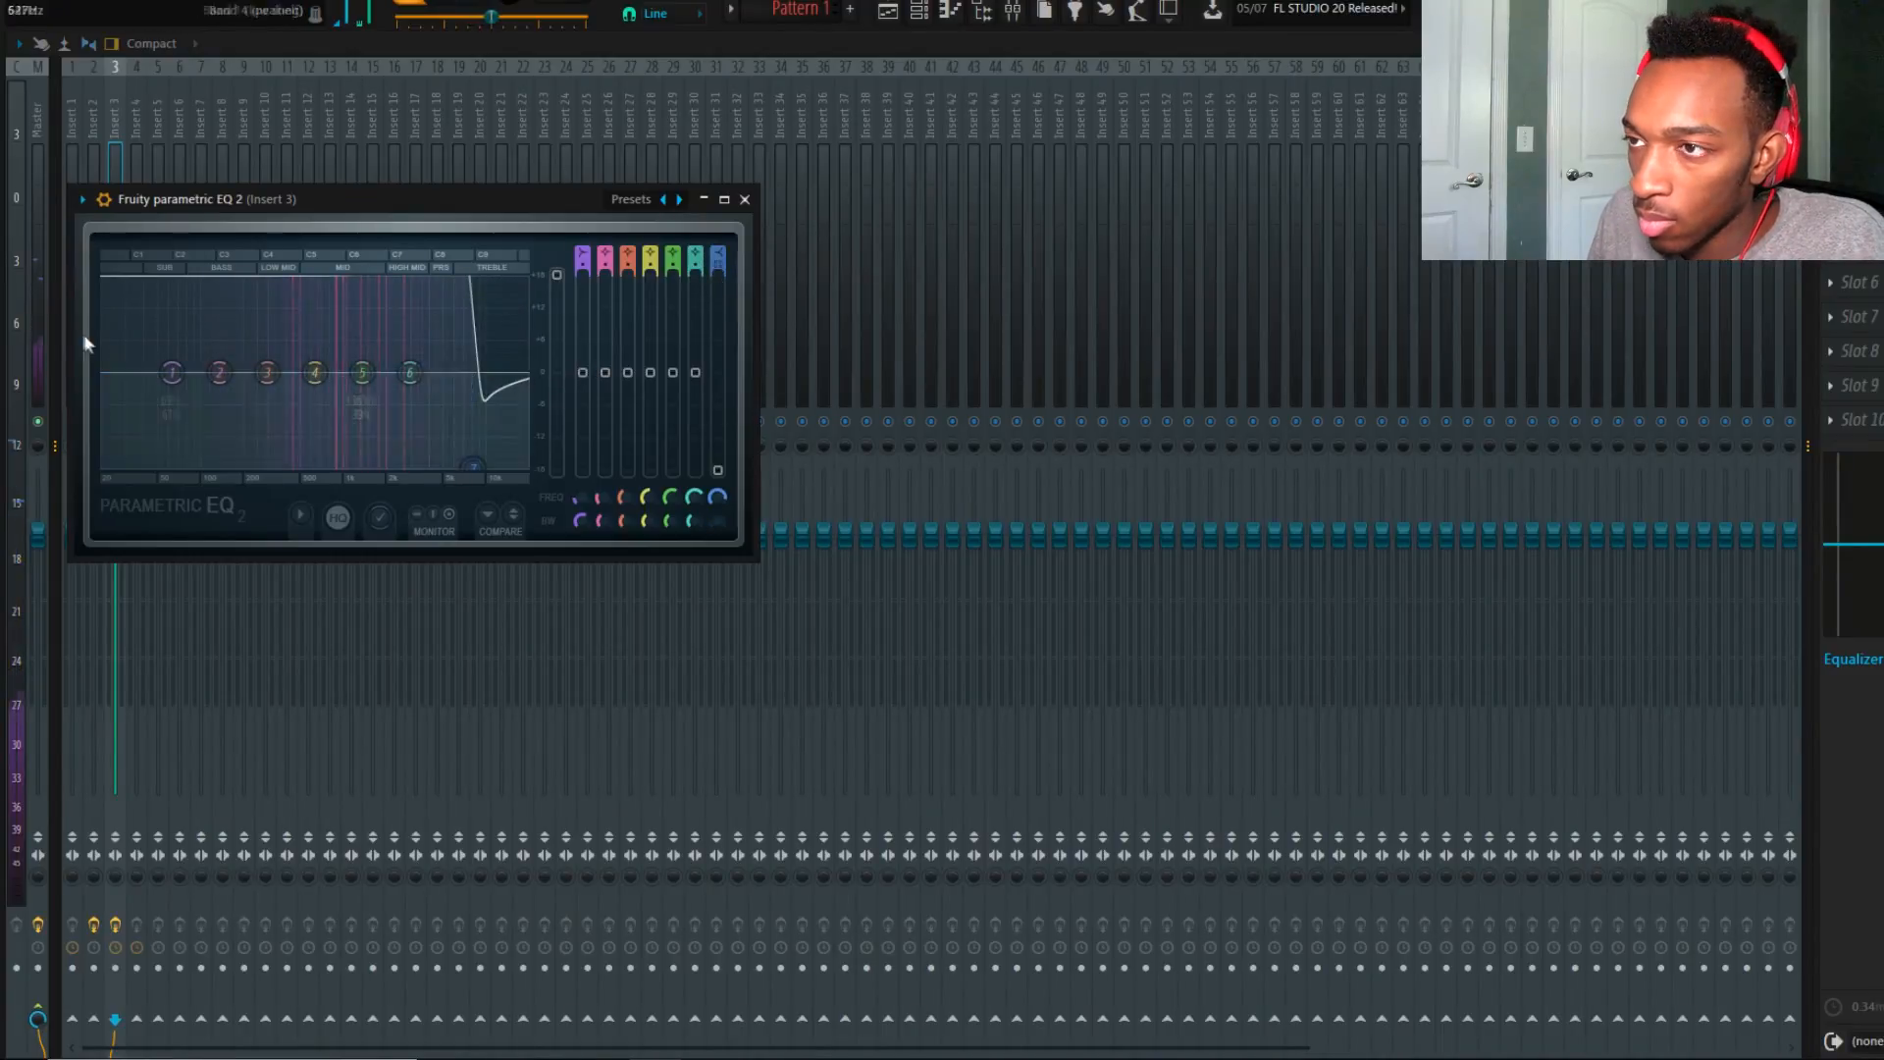
# Cut the lows of Insert 3 with EQ band 1 and fine-tune the cutoffs of bands 1 and 7 while listening.
pyautogui.moveTo(170, 365); pyautogui.dragTo(238, 464)
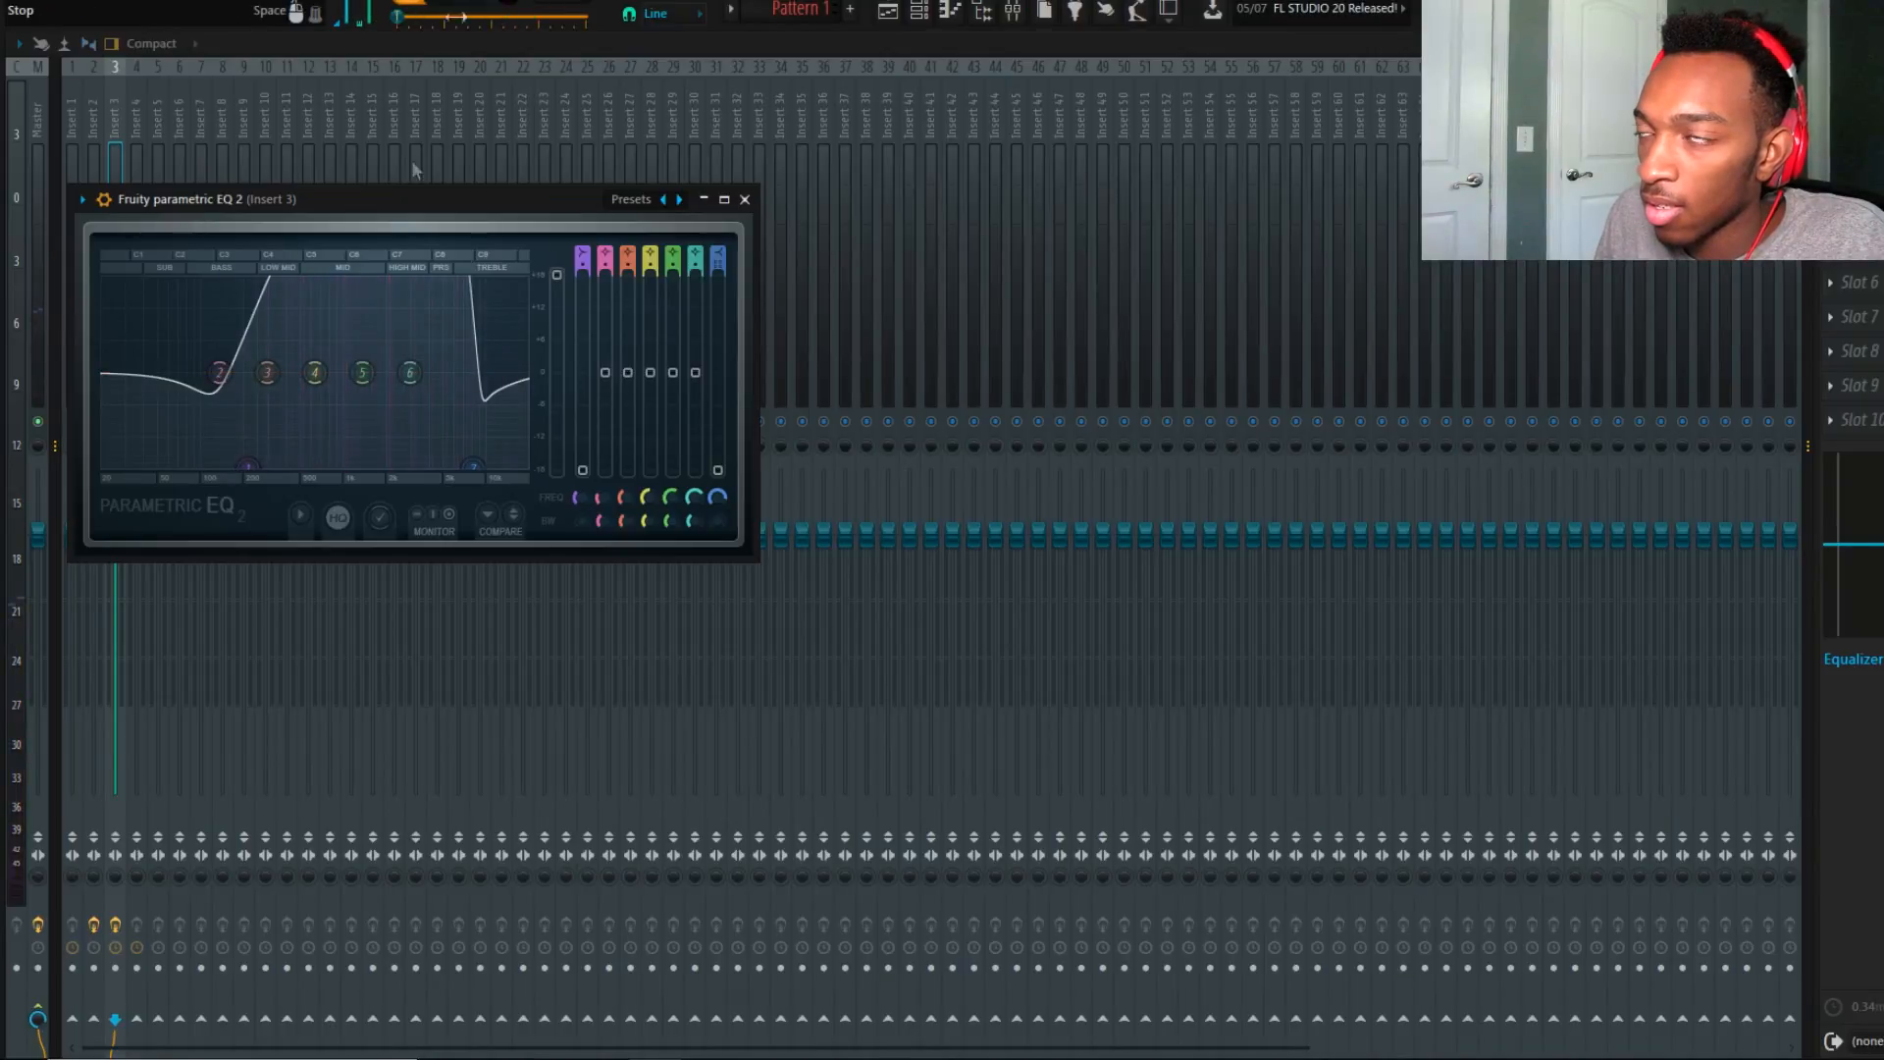
pyautogui.moveTo(258, 437); pyautogui.dragTo(175, 463)
pyautogui.moveTo(473, 466)
pyautogui.mouseDown()
pyautogui.moveTo(517, 465)
pyautogui.moveTo(472, 465)
pyautogui.mouseUp()
pyautogui.moveTo(176, 466); pyautogui.dragTo(248, 465)
pyautogui.moveTo(472, 466); pyautogui.dragTo(456, 467)
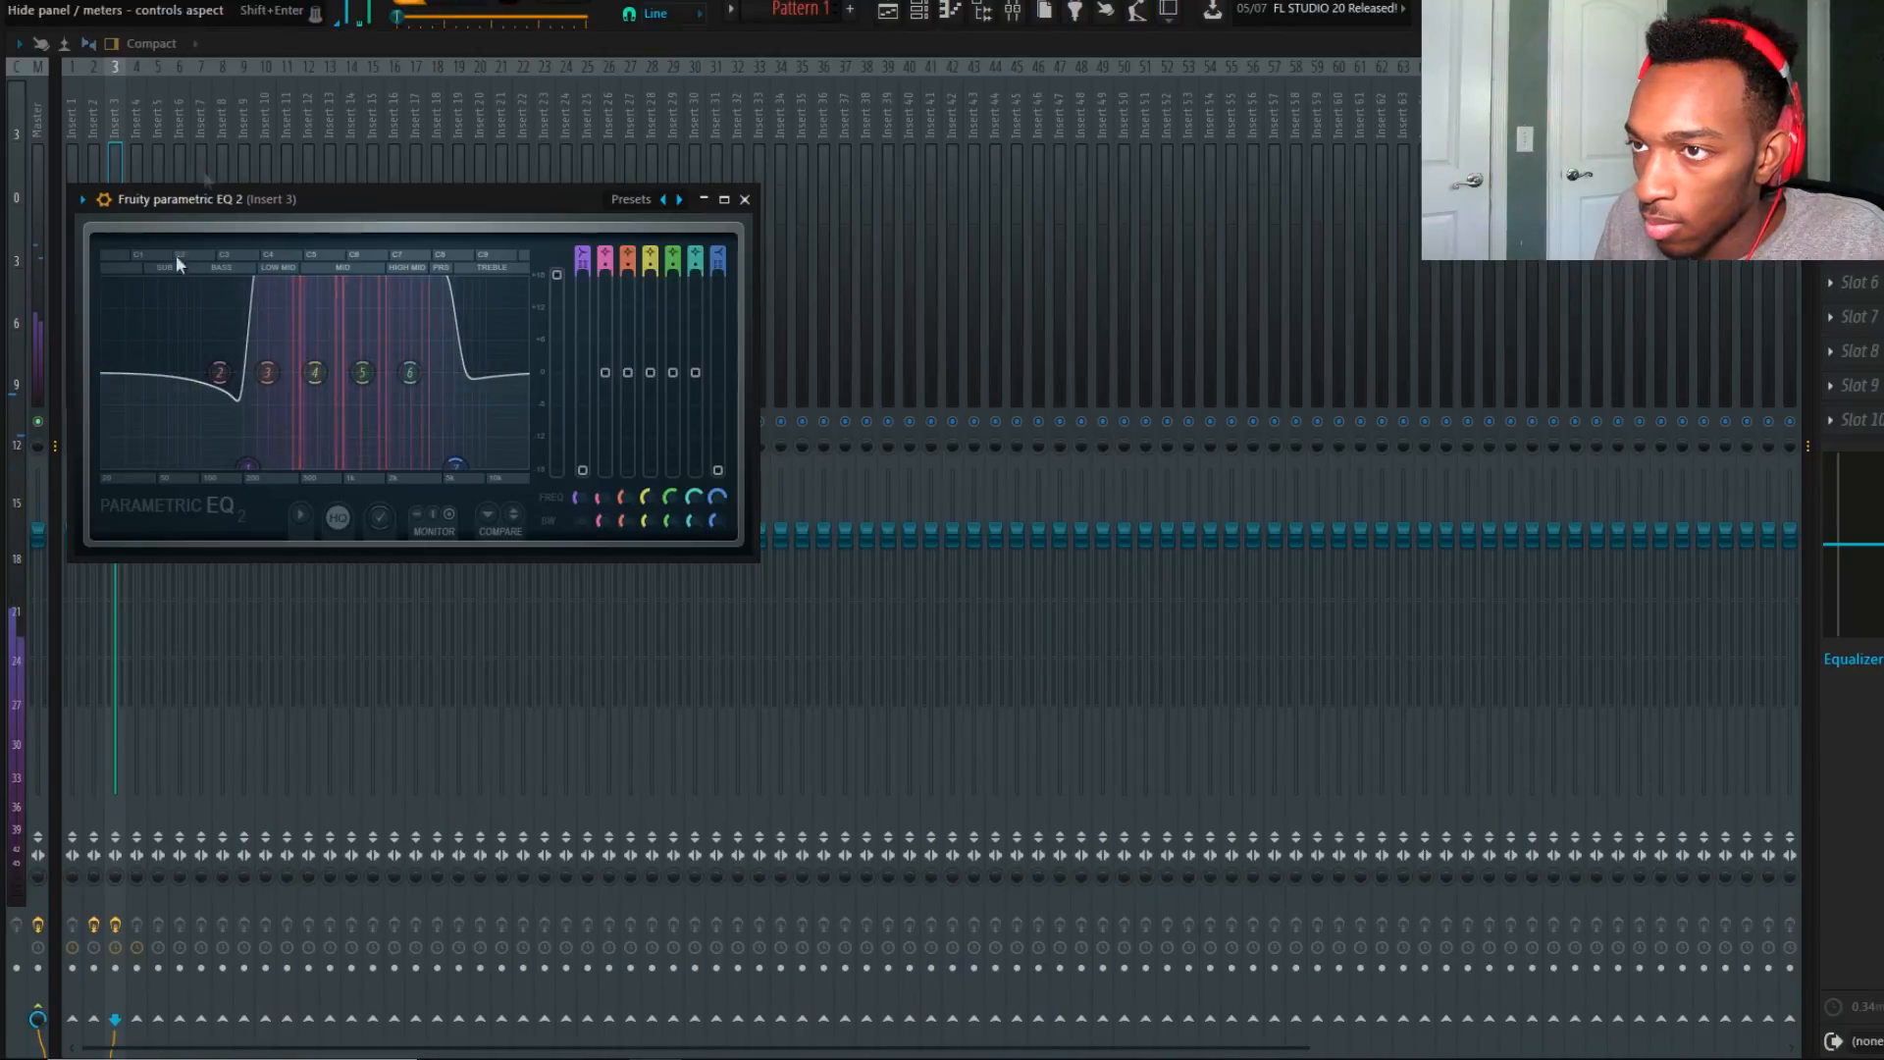
# Add Fruity Parametric EQ 2 to slot 4 of Insert 2, with that track unmuted, and return to the channel rack.
pyautogui.click(117, 131)
pyautogui.click(100, 381)
pyautogui.click(1850, 213)
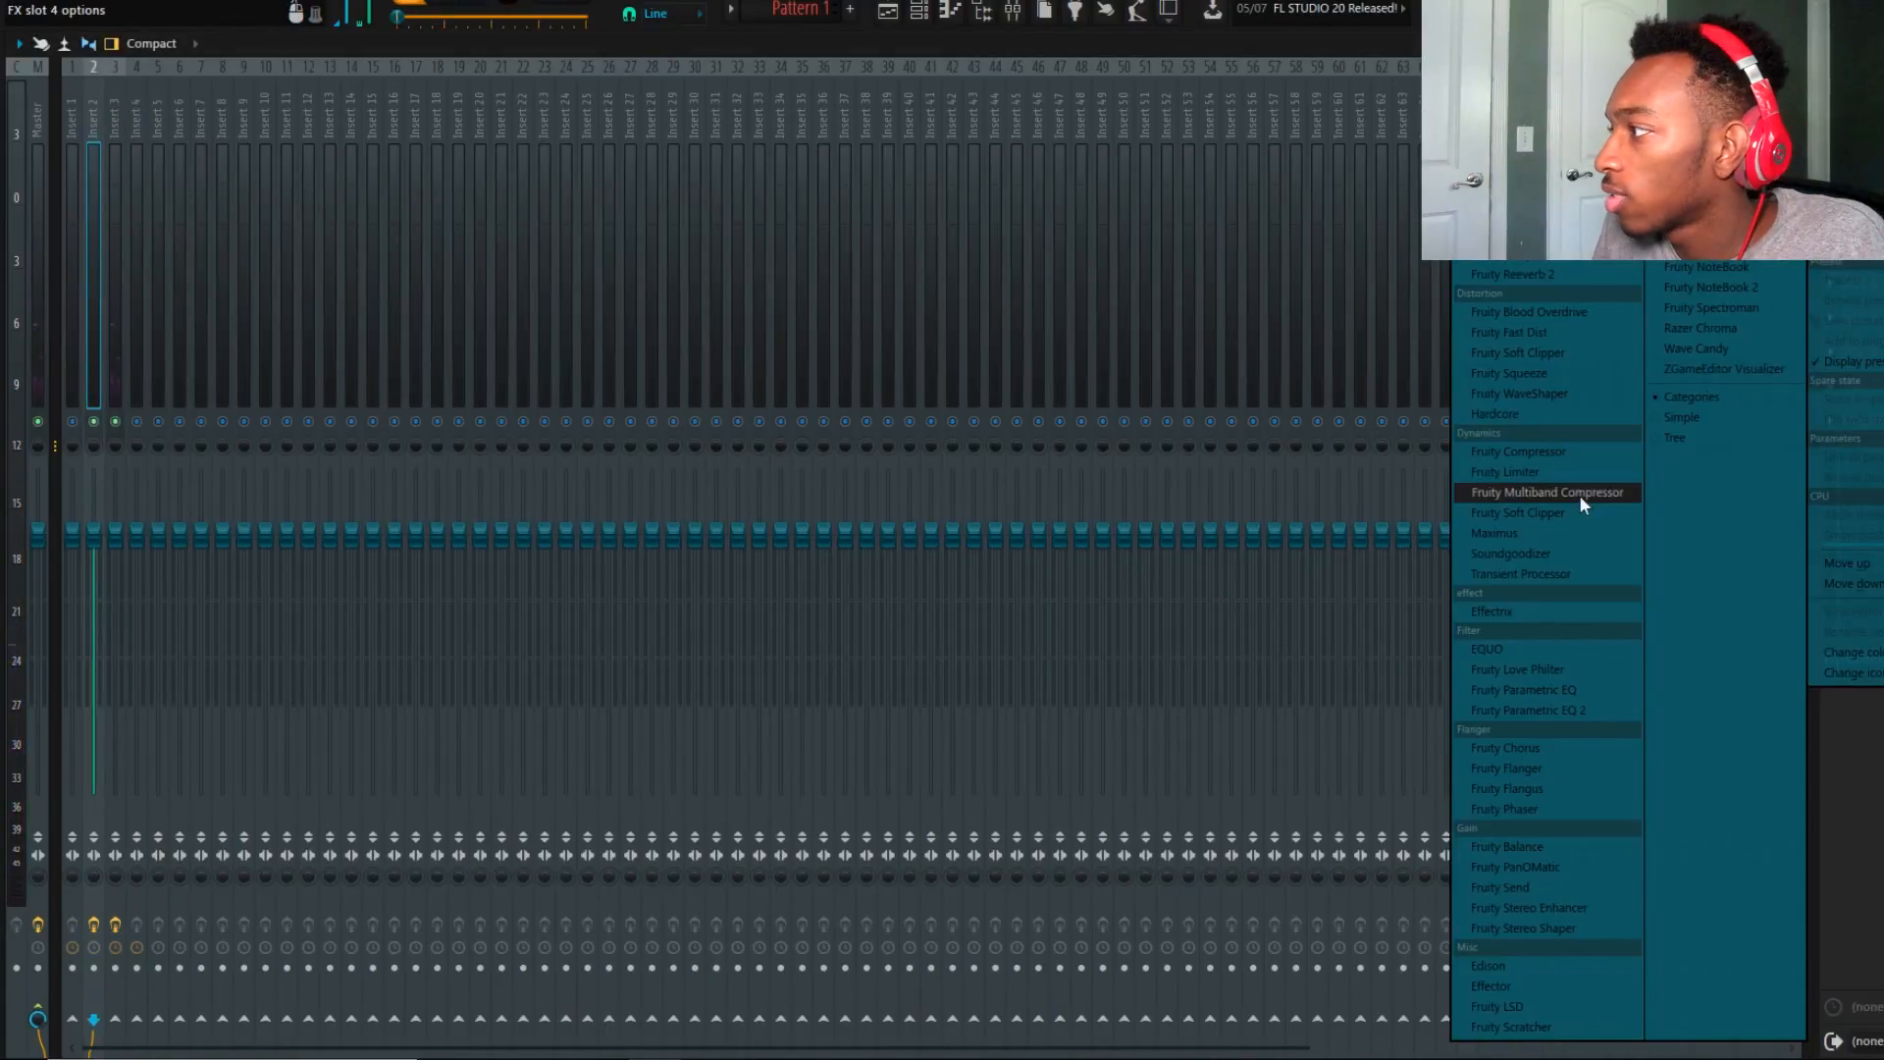
pyautogui.click(1501, 709)
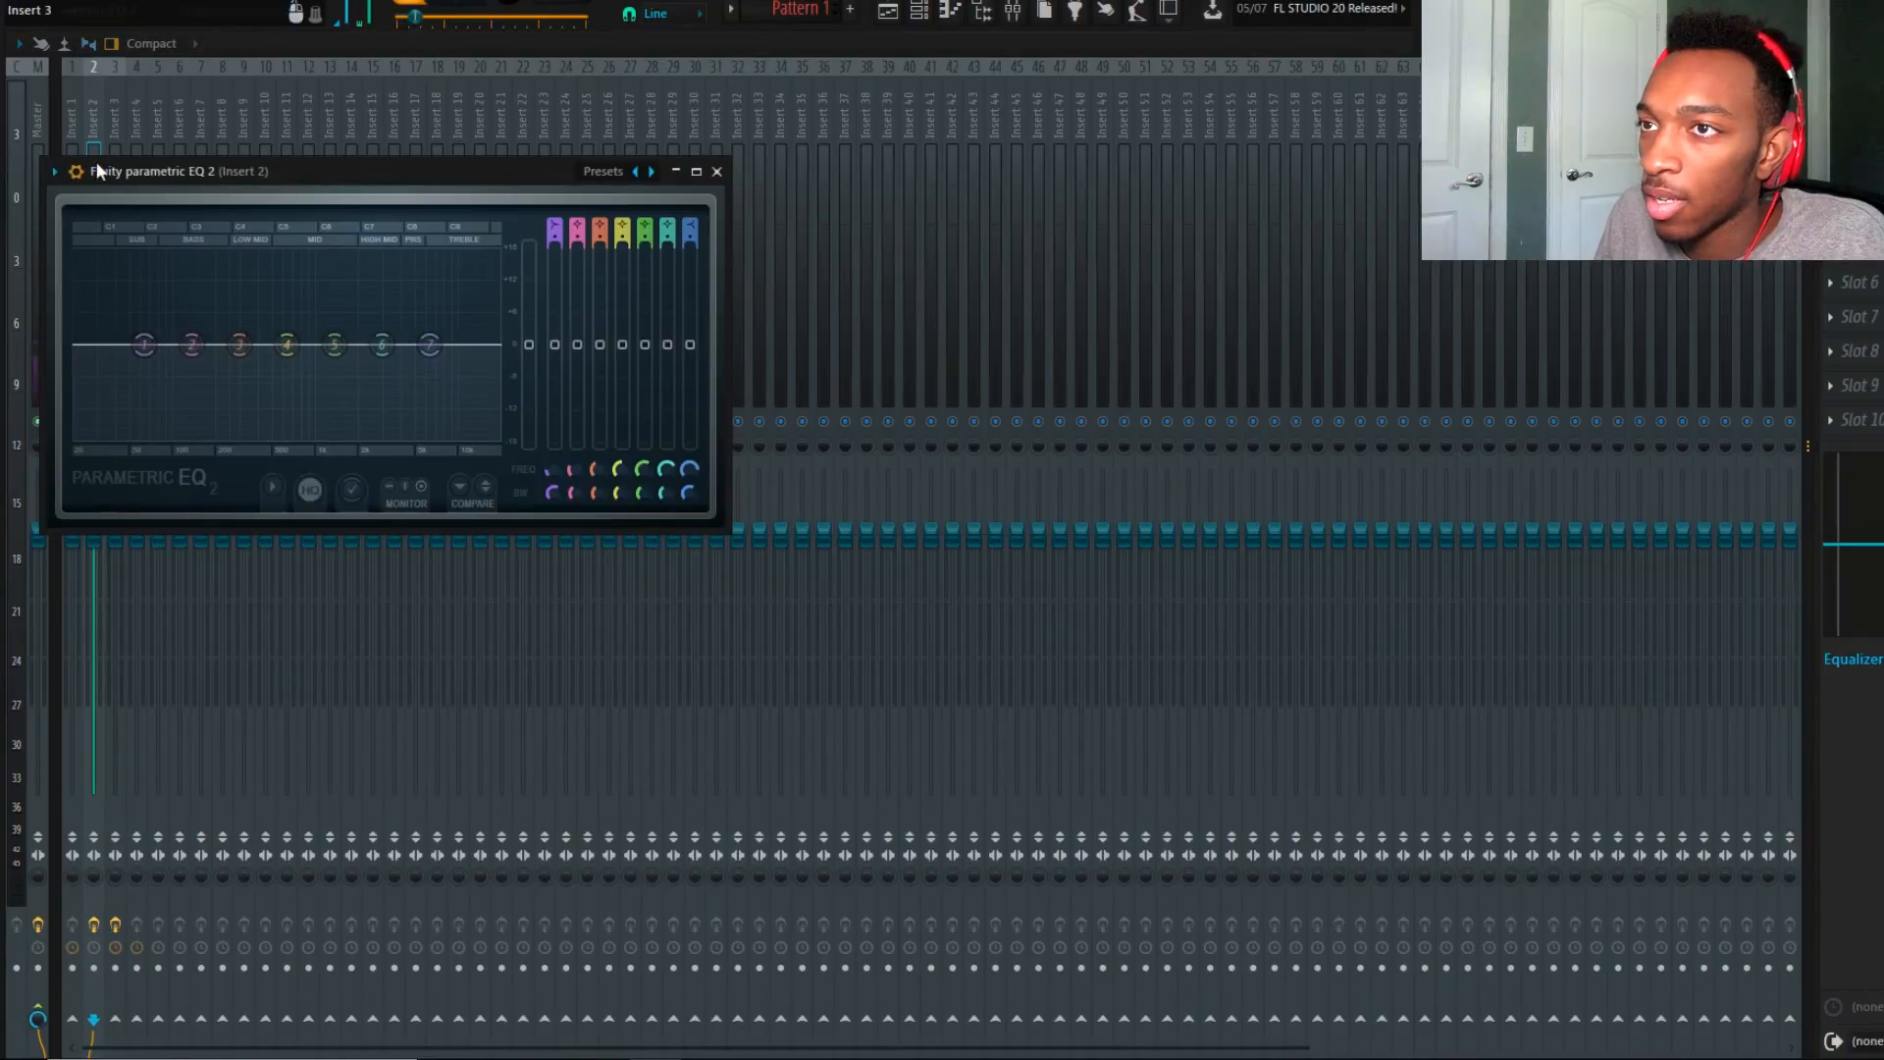
pyautogui.click(89, 224)
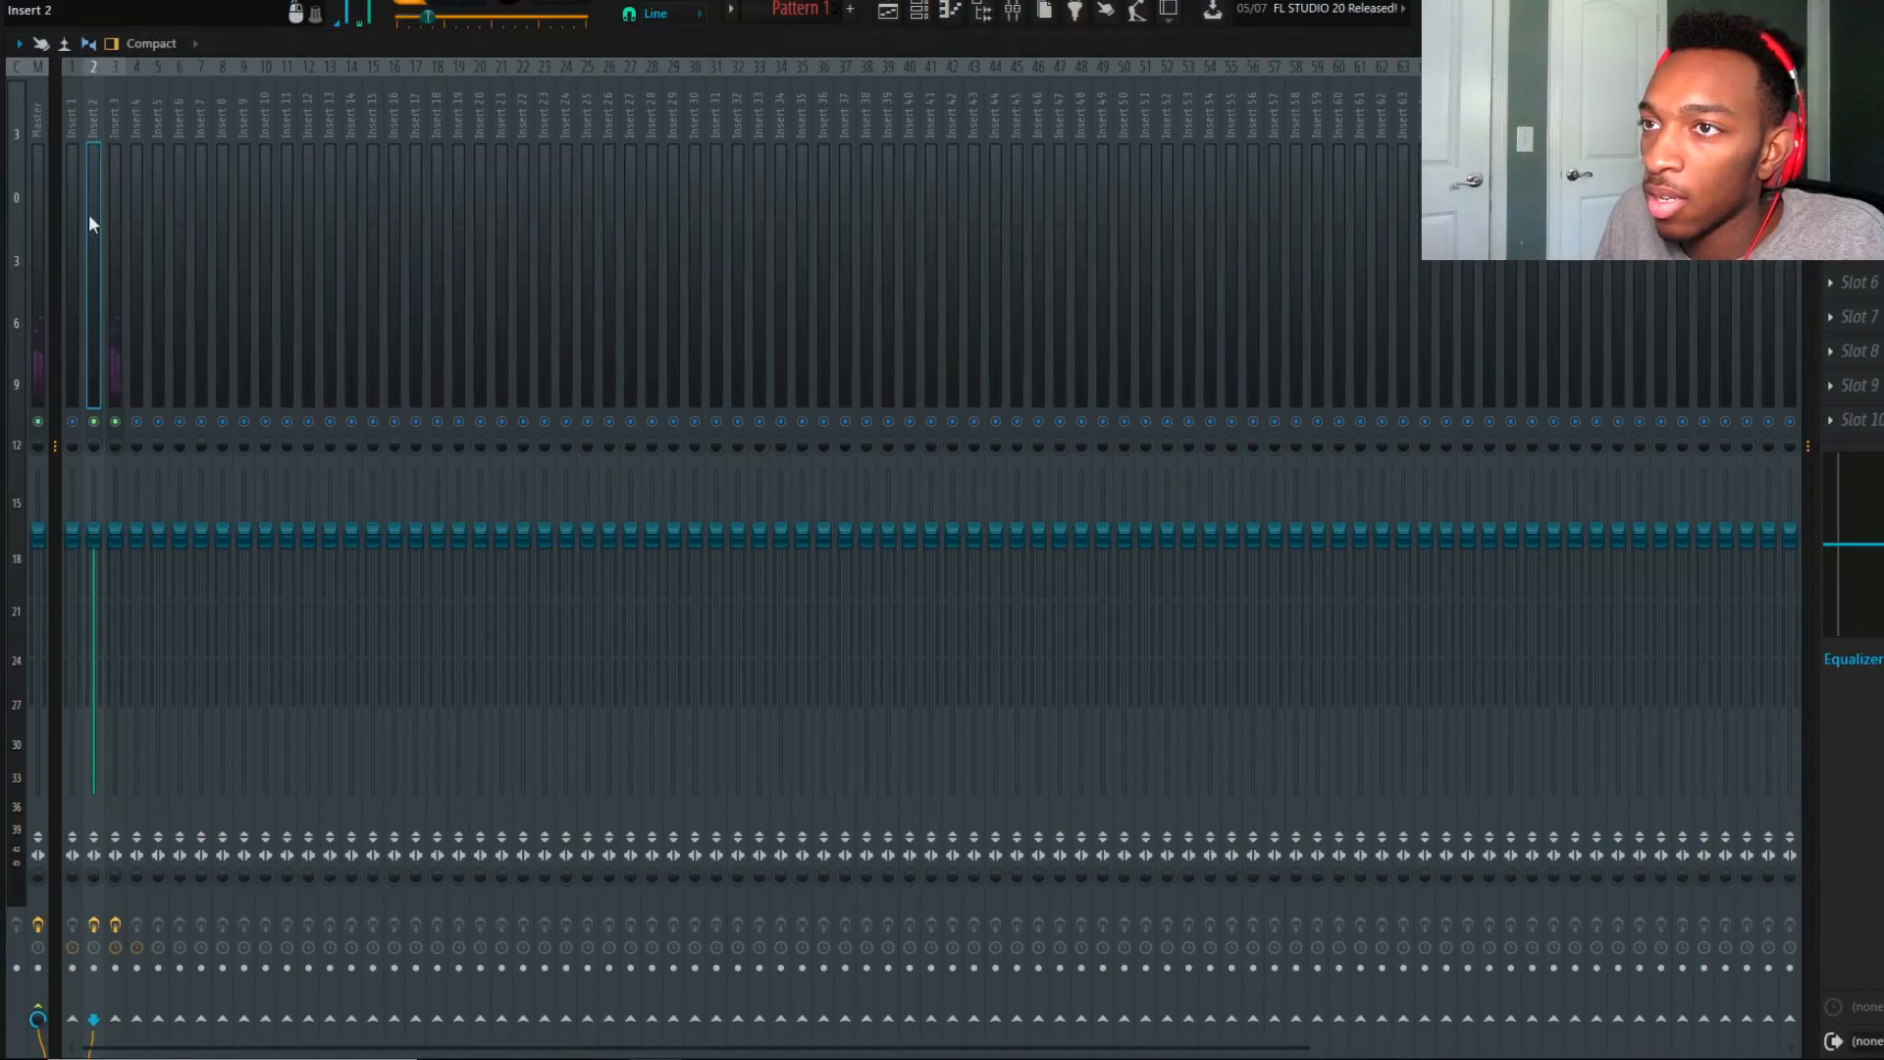
pyautogui.click(921, 12)
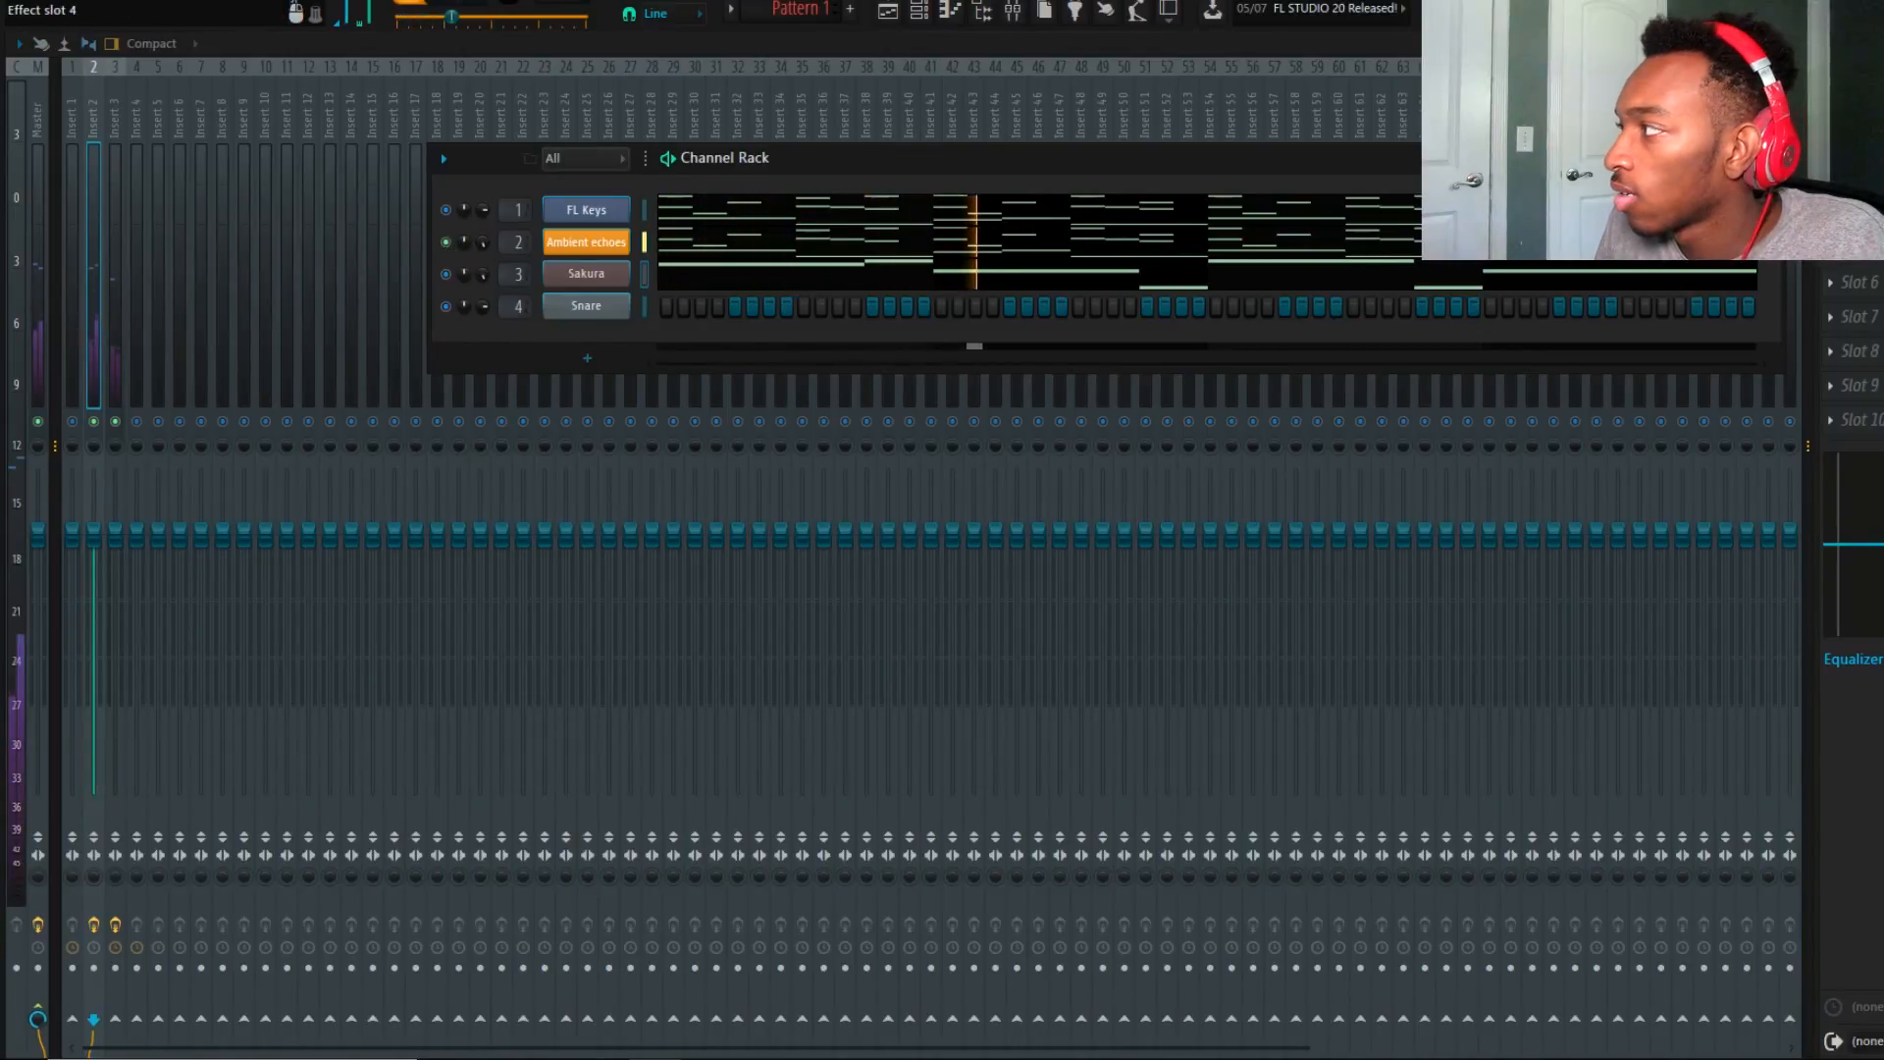
# Cut the lows of Insert 2 with band 1 of Fruity Parametric EQ 2, using a steep filter order at about 193 Hz.
pyautogui.click(1860, 213)
pyautogui.scroll(-2, 157, 343)
pyautogui.moveTo(157, 344); pyautogui.dragTo(222, 440)
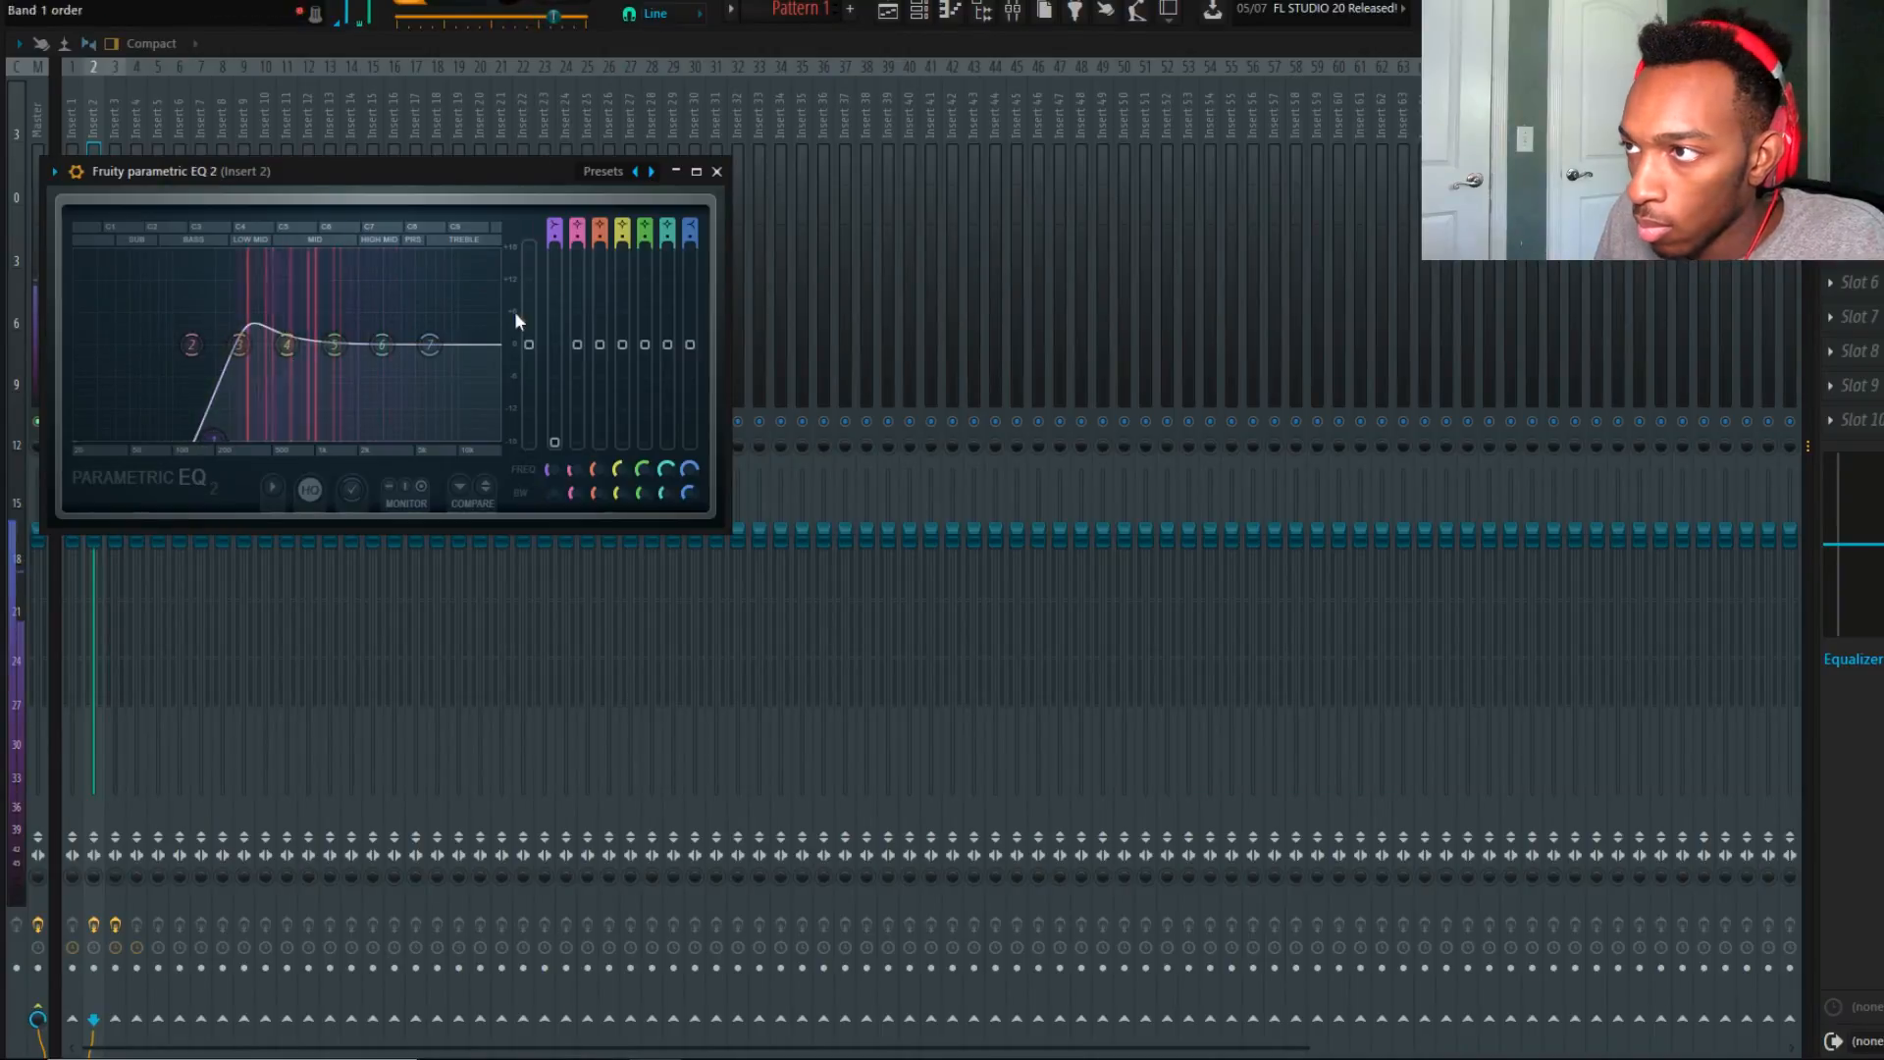
pyautogui.scroll(3, 554, 235)
pyautogui.scroll(-3, 432, 351)
# Cut the highs of Insert 2 with EQ band 7 at order Steep 8 and soften the resonance of bands 7 and 1.
pyautogui.moveTo(432, 350); pyautogui.dragTo(460, 433)
pyautogui.scroll(3, 692, 237)
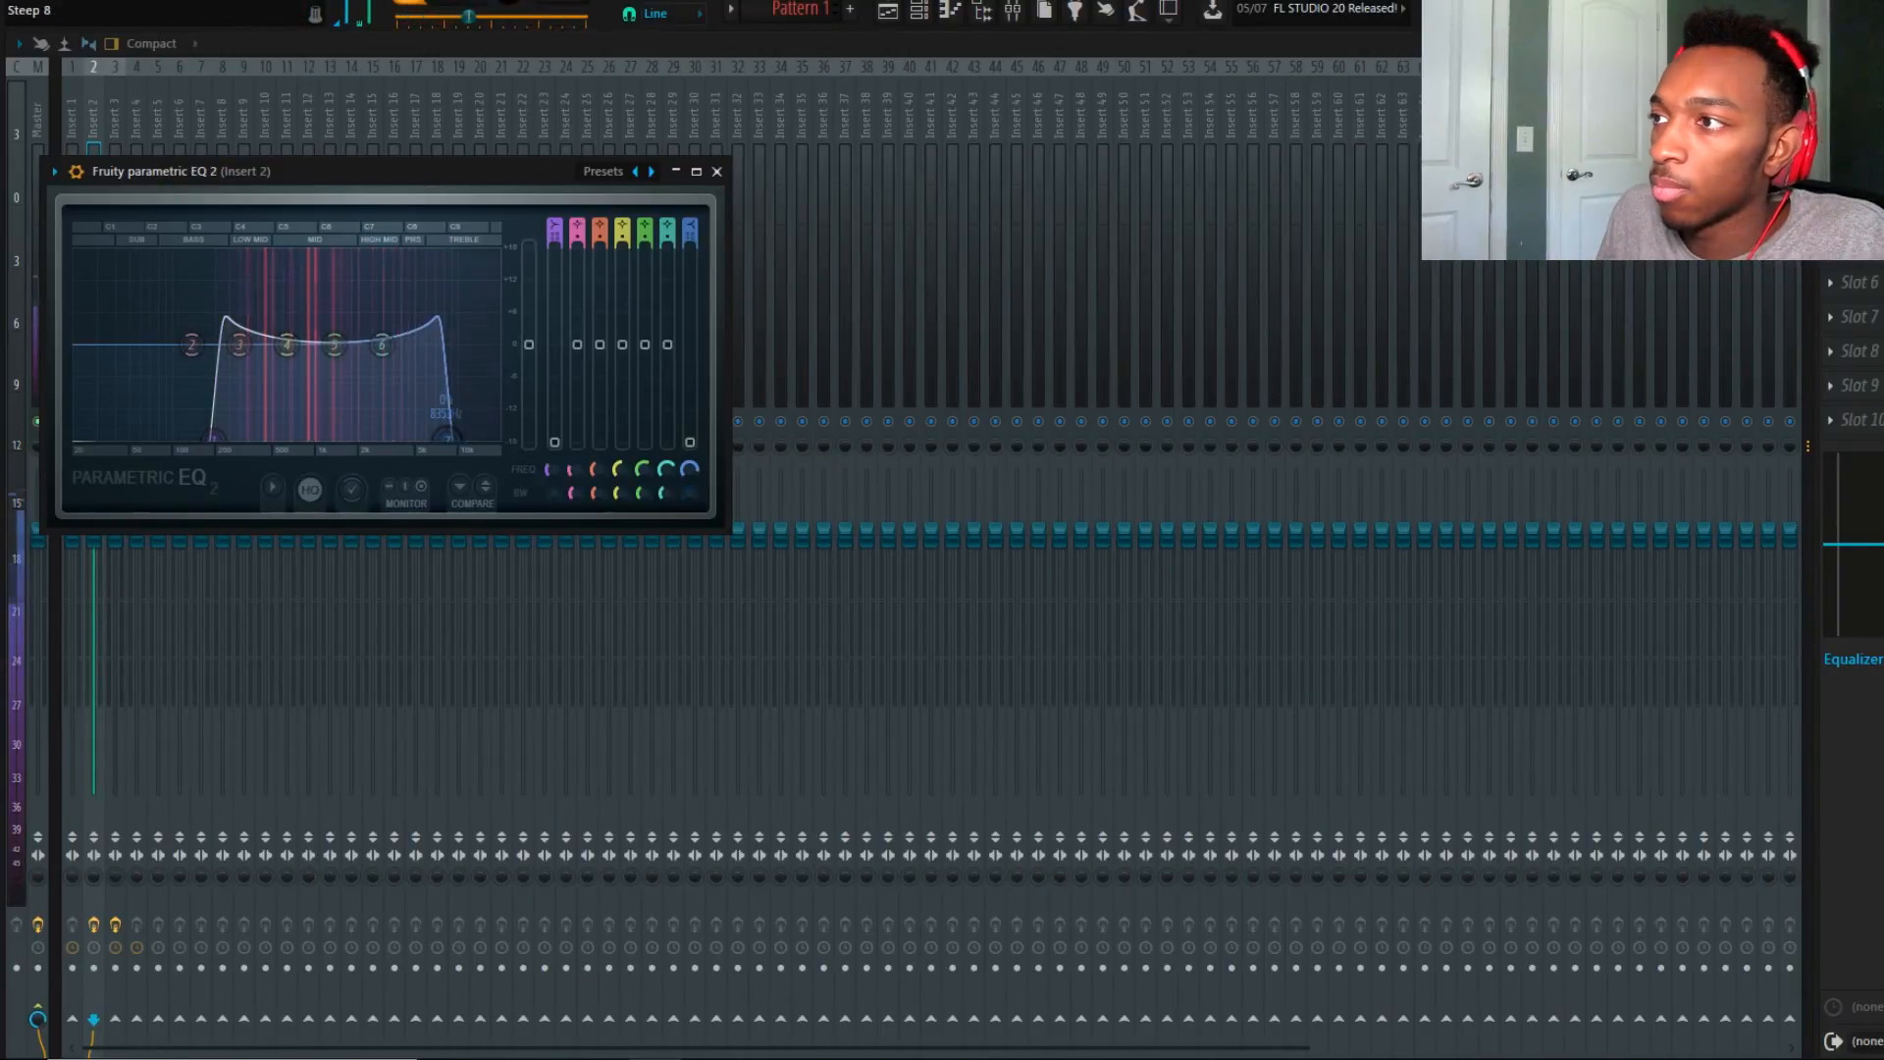
pyautogui.scroll(4, 445, 437)
pyautogui.scroll(4, 209, 439)
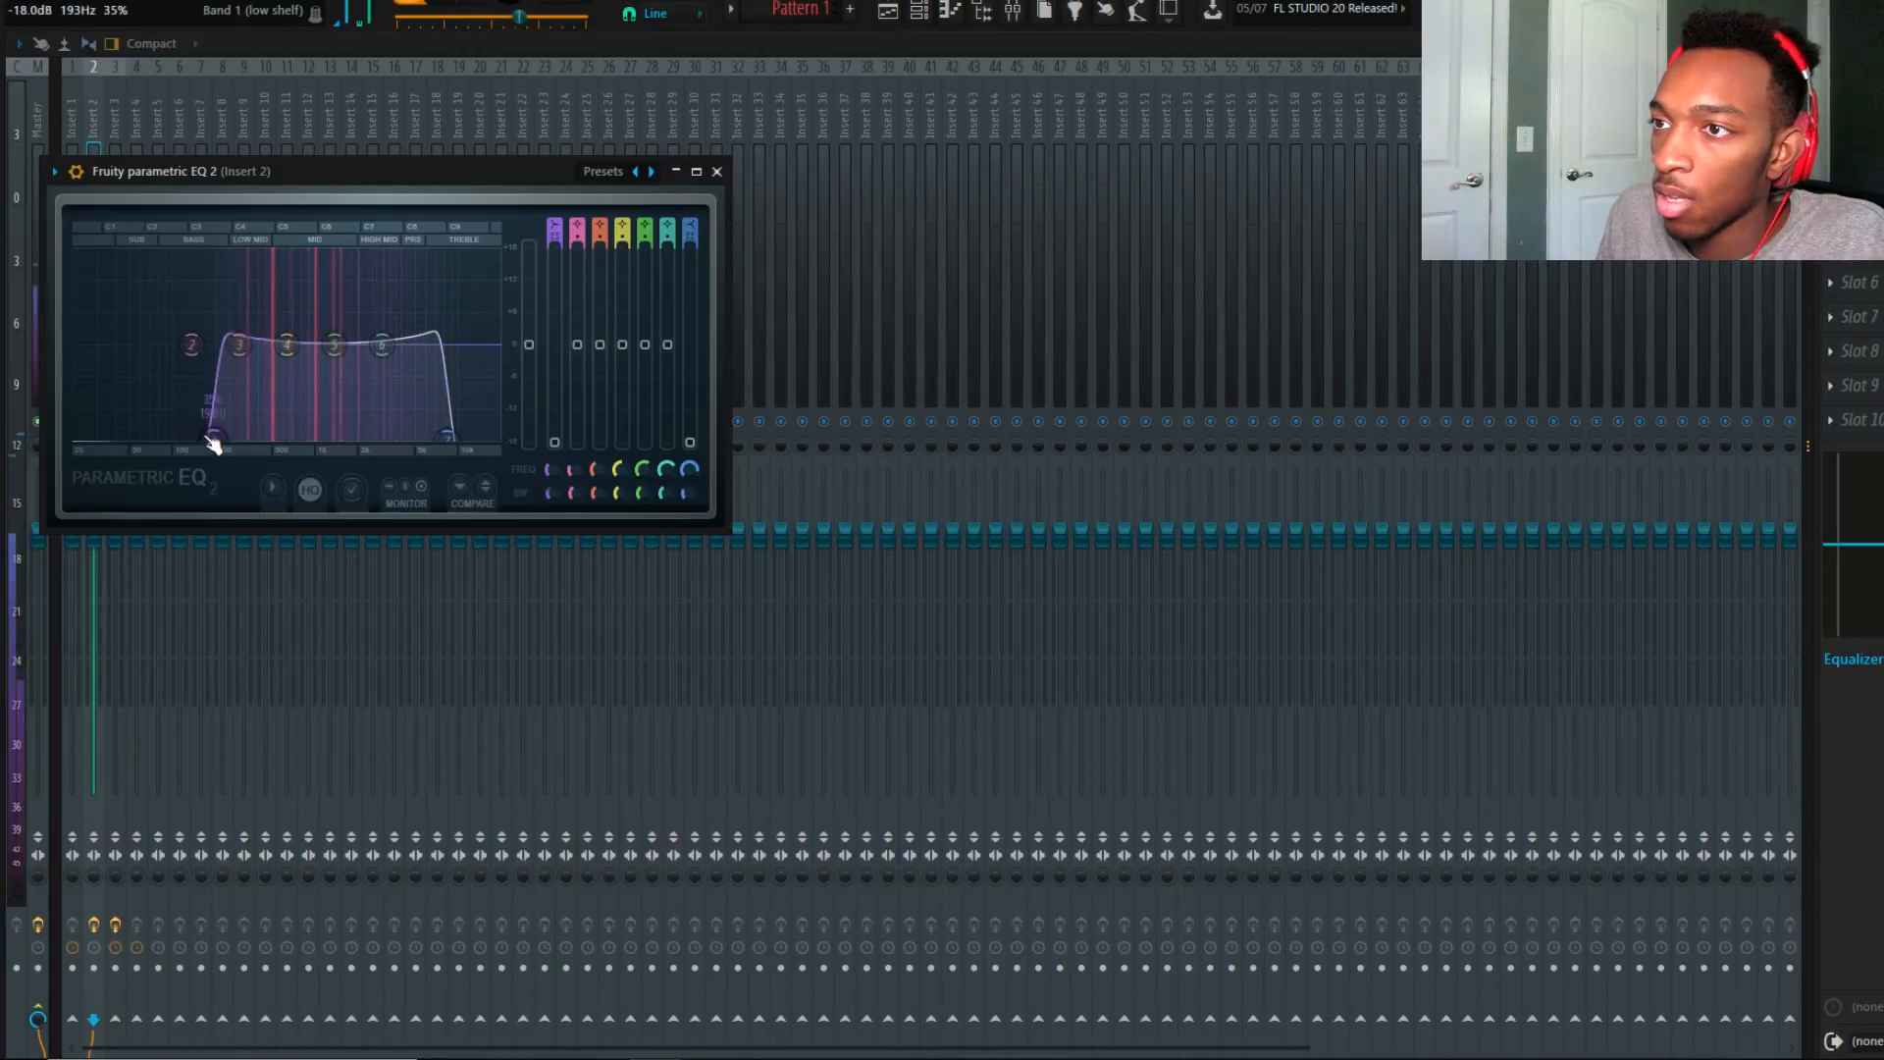
# Replace the Snare channel in the channel rack with a Sytrus instrument.
pyautogui.click(937, 12)
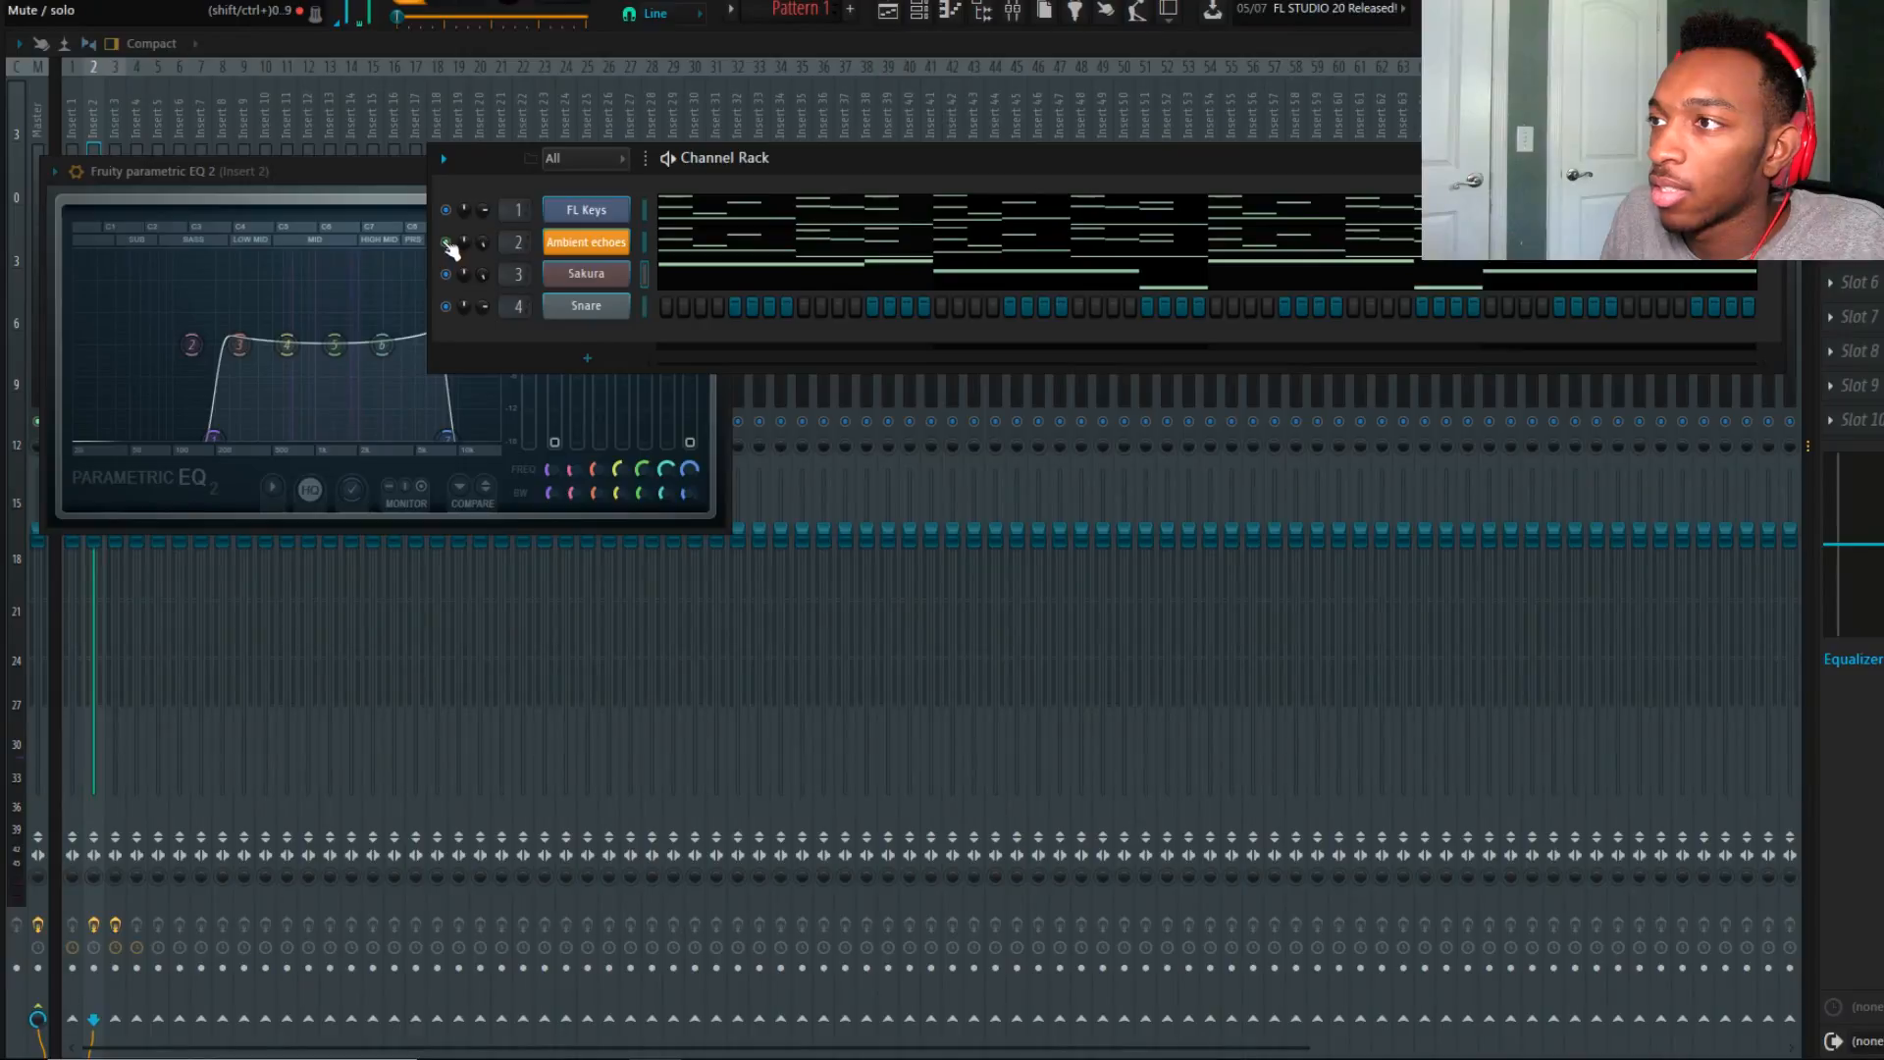
pyautogui.press('F7')
pyautogui.rightClick(596, 324)
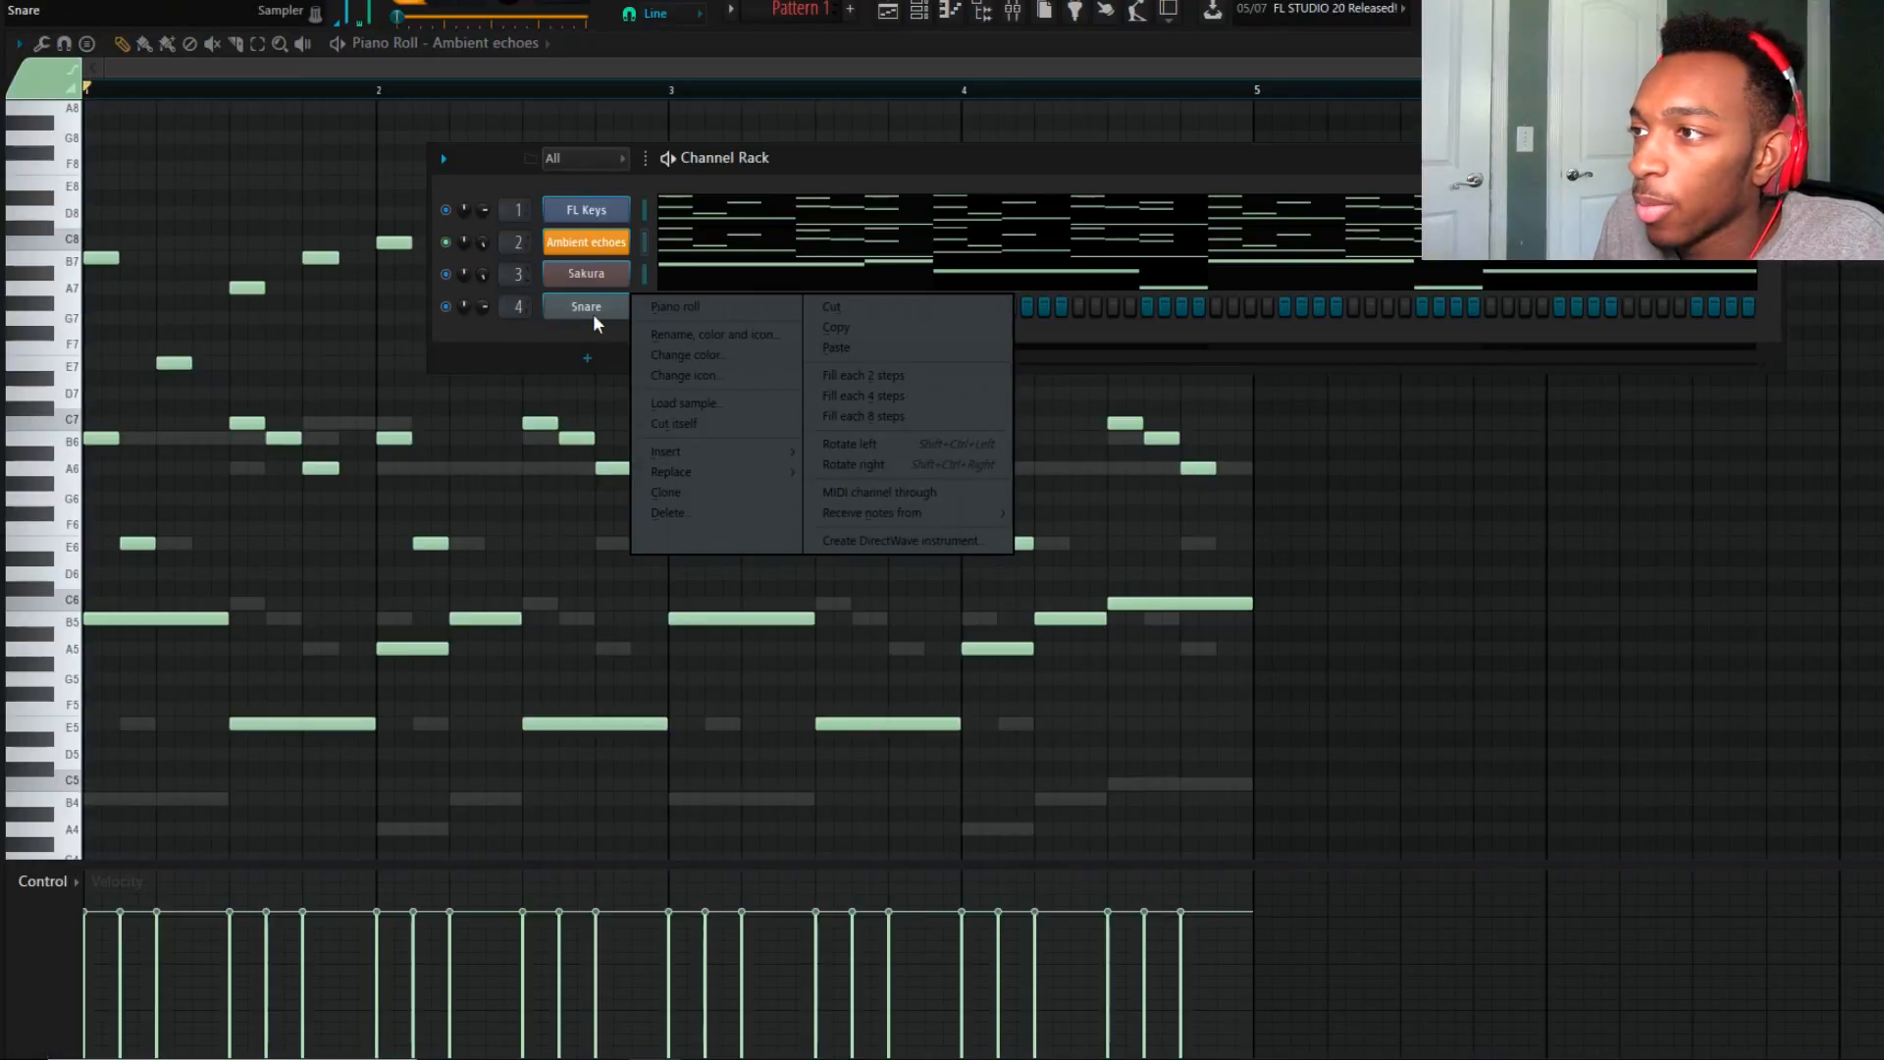
pyautogui.moveTo(743, 471)
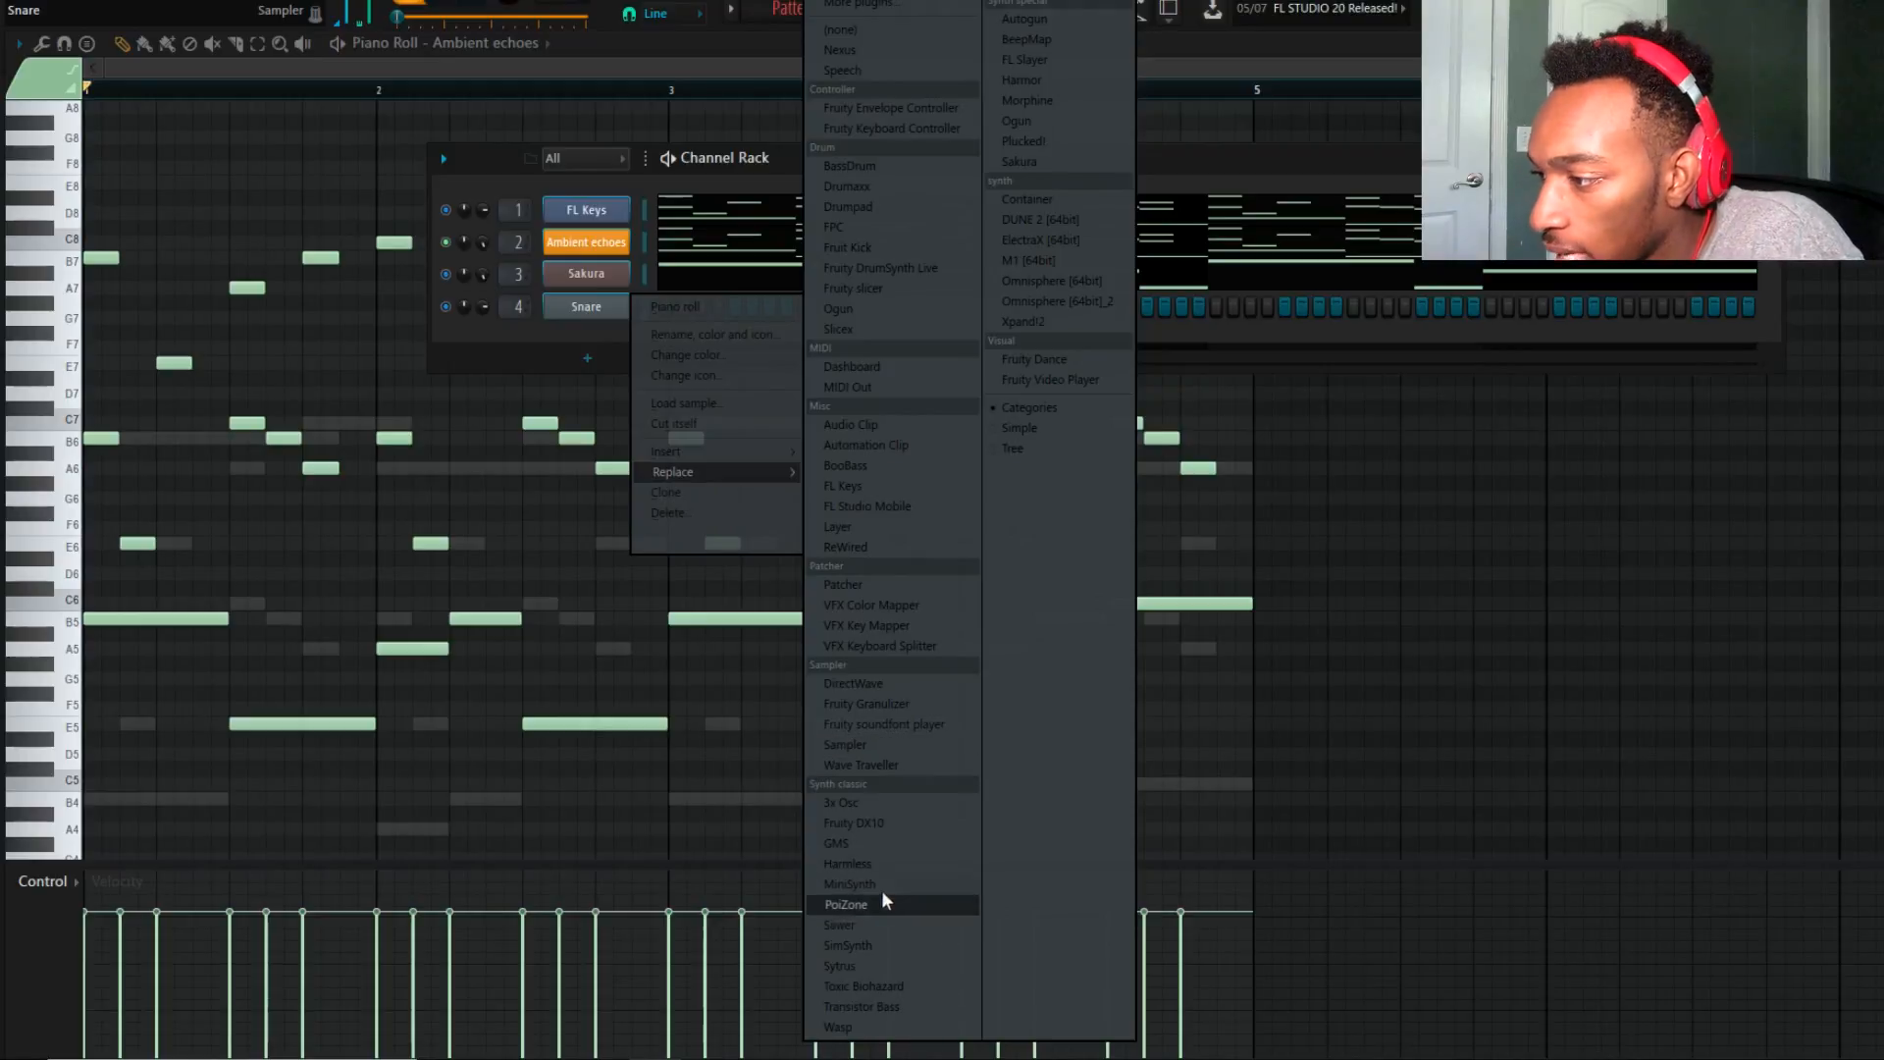
pyautogui.click(886, 966)
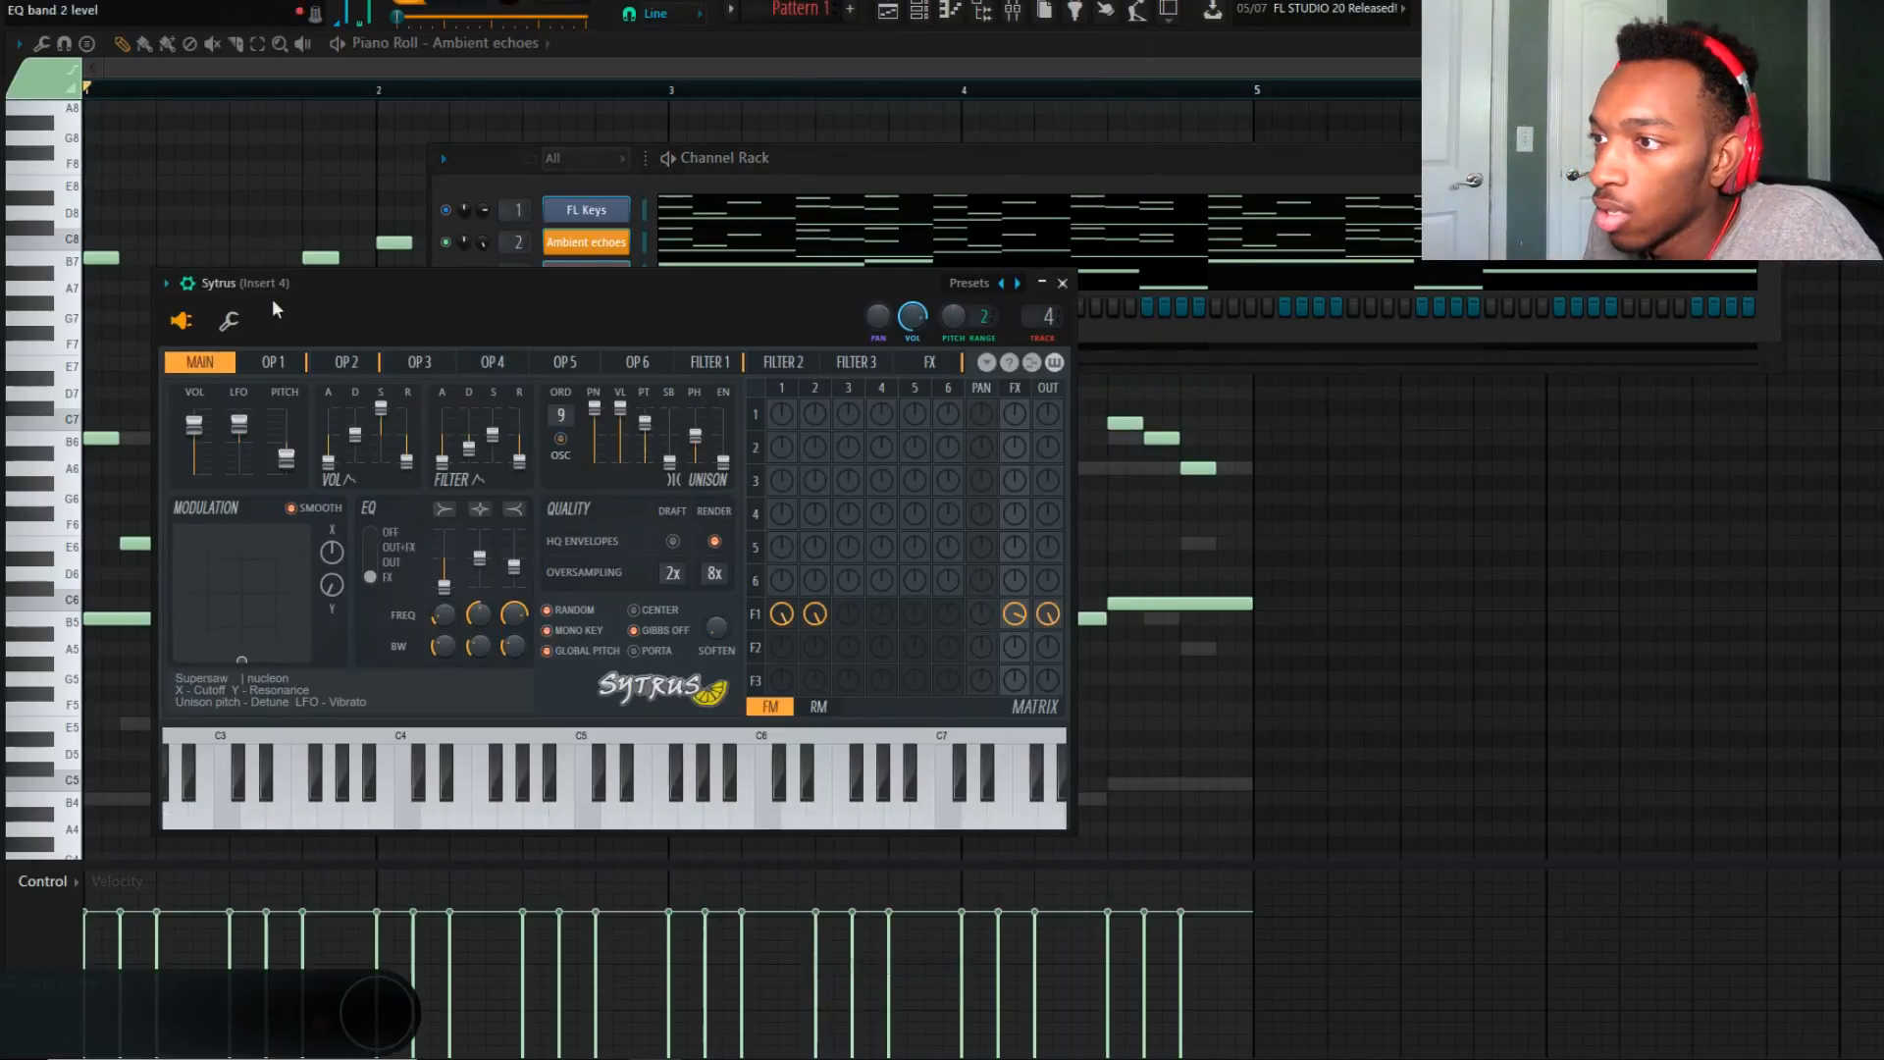
# Try the Mining dwarves and Moogish presets in the new Sytrus channel.
pyautogui.click(1008, 284)
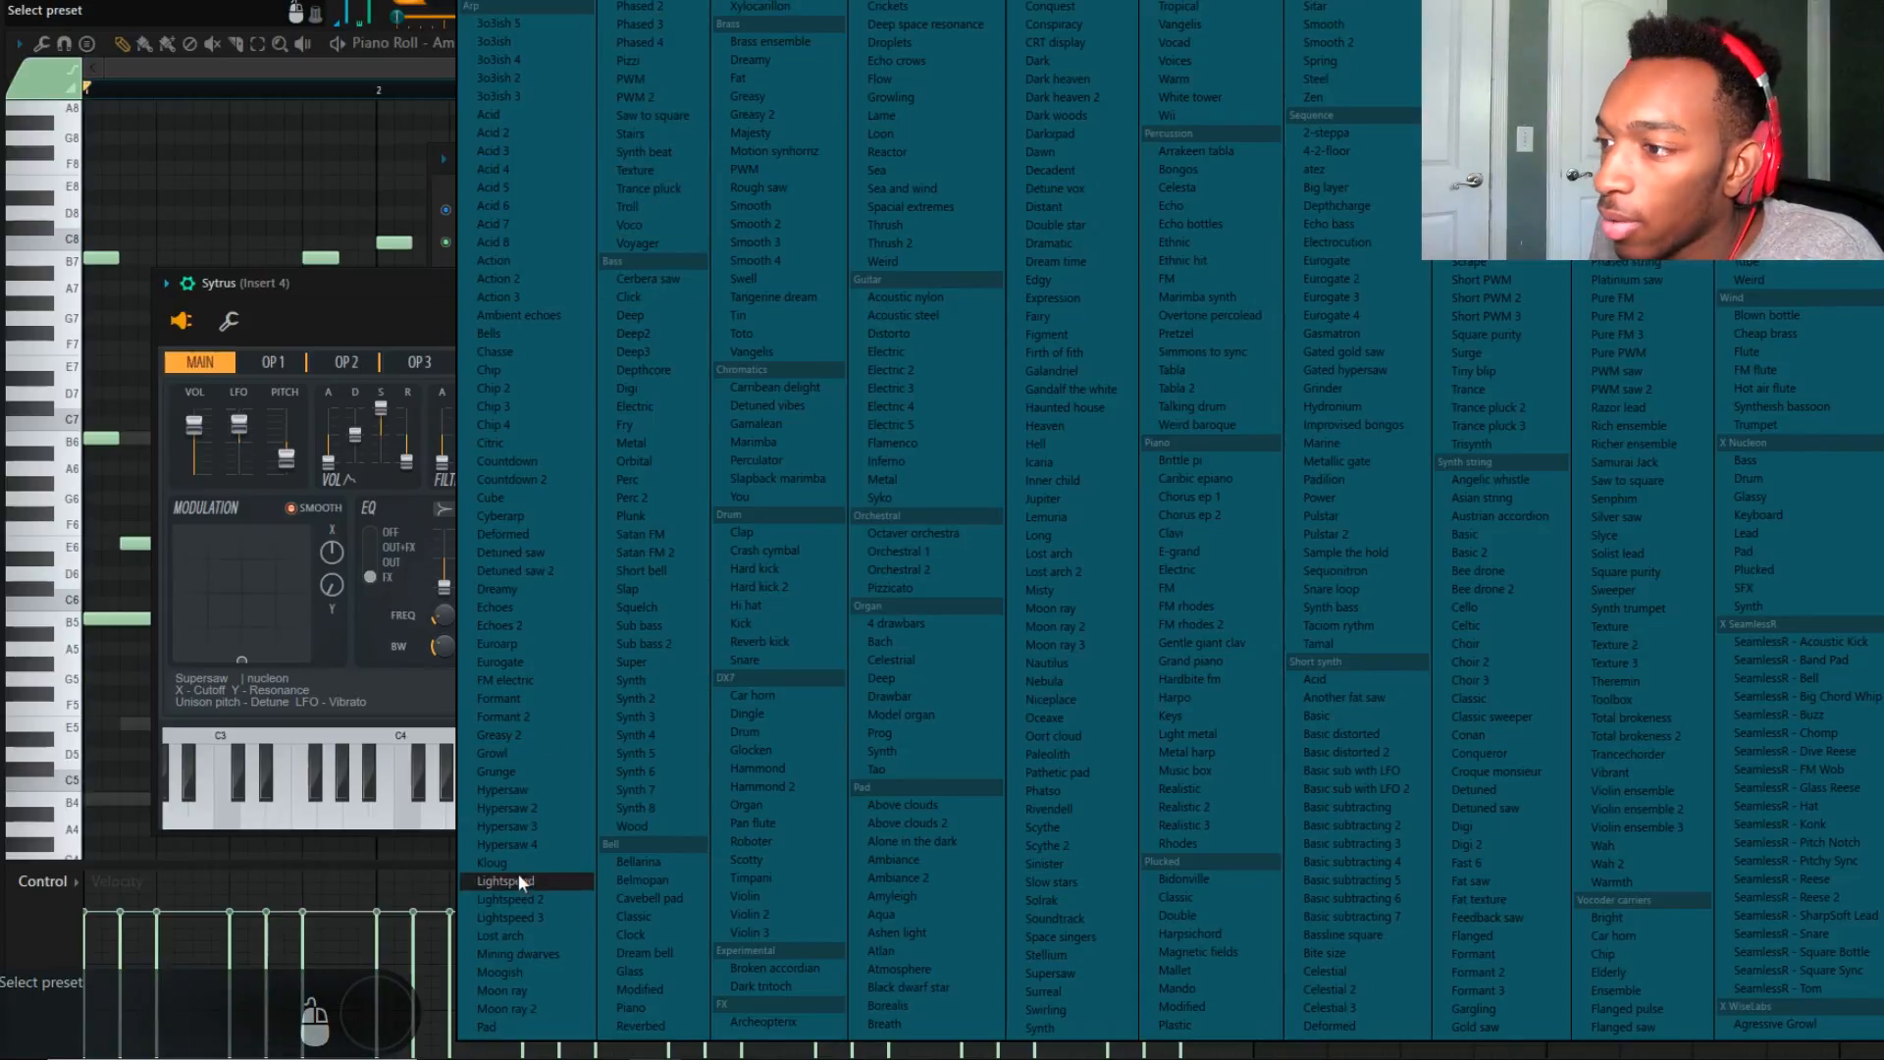
pyautogui.click(510, 953)
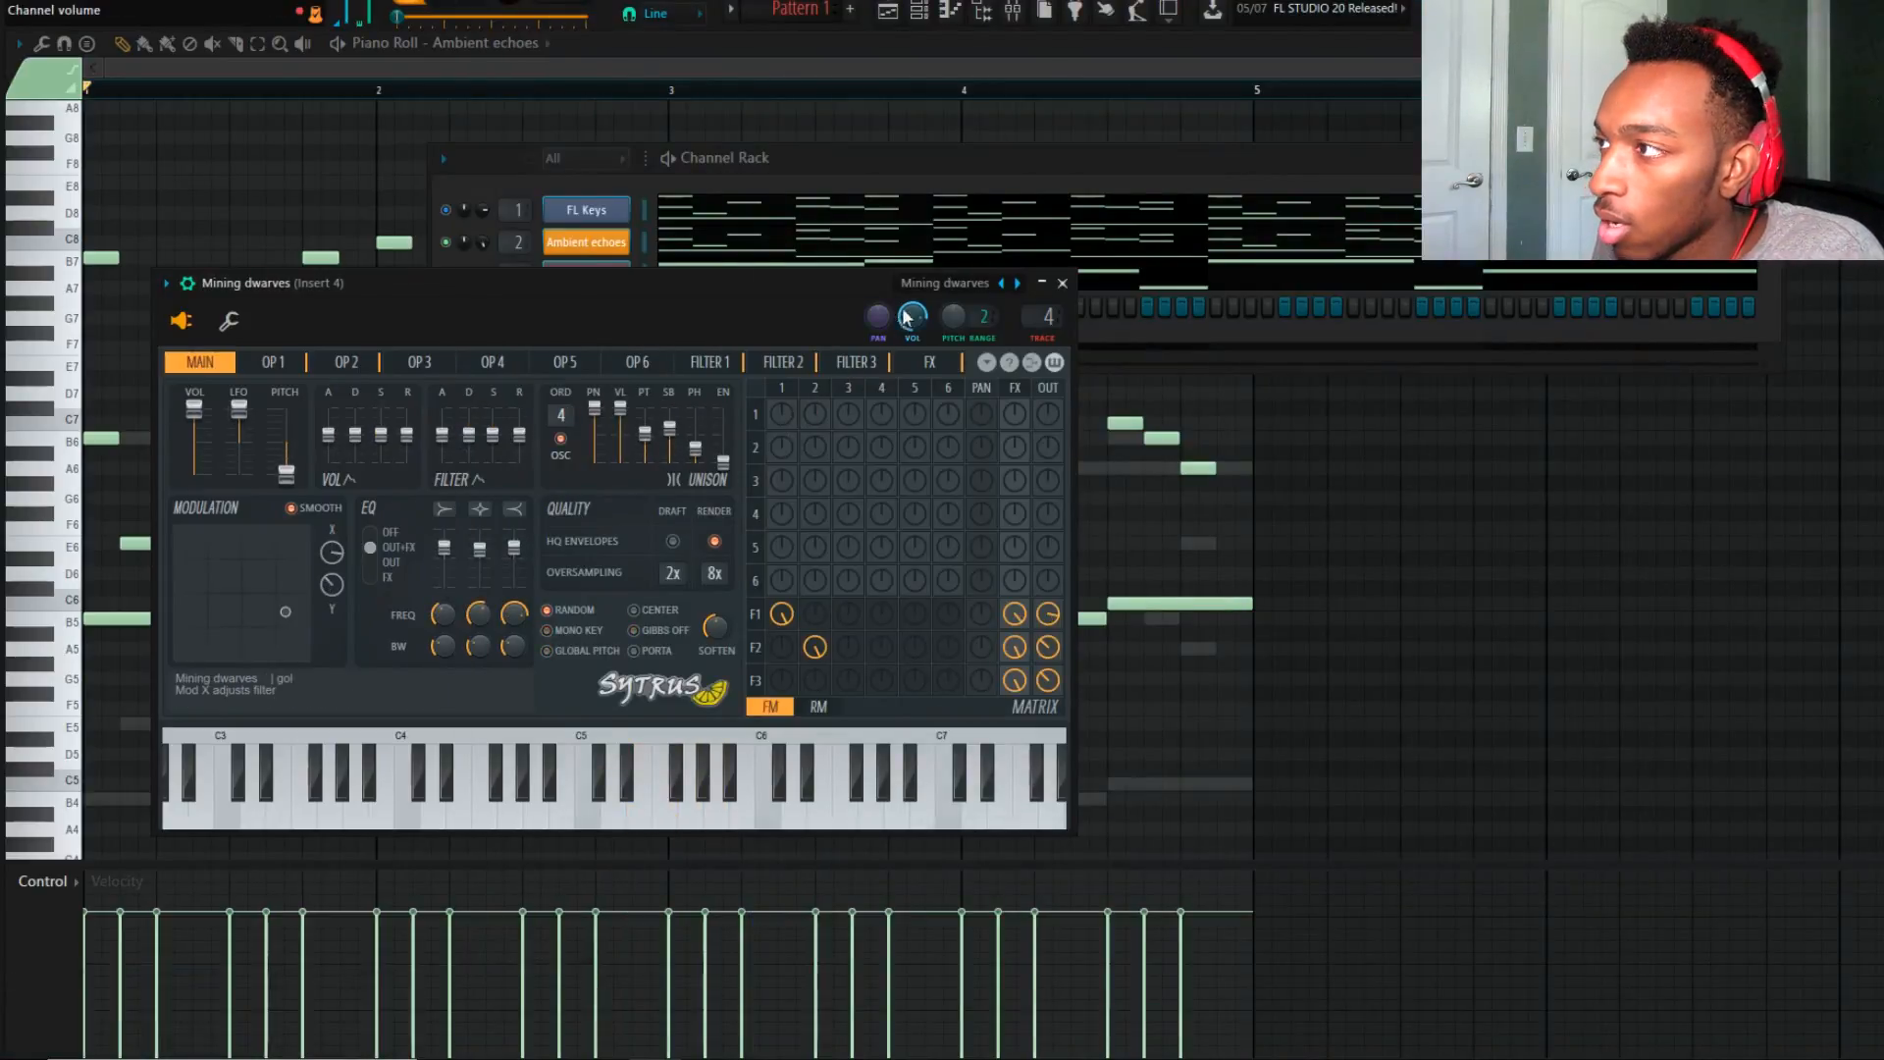
pyautogui.click(1022, 283)
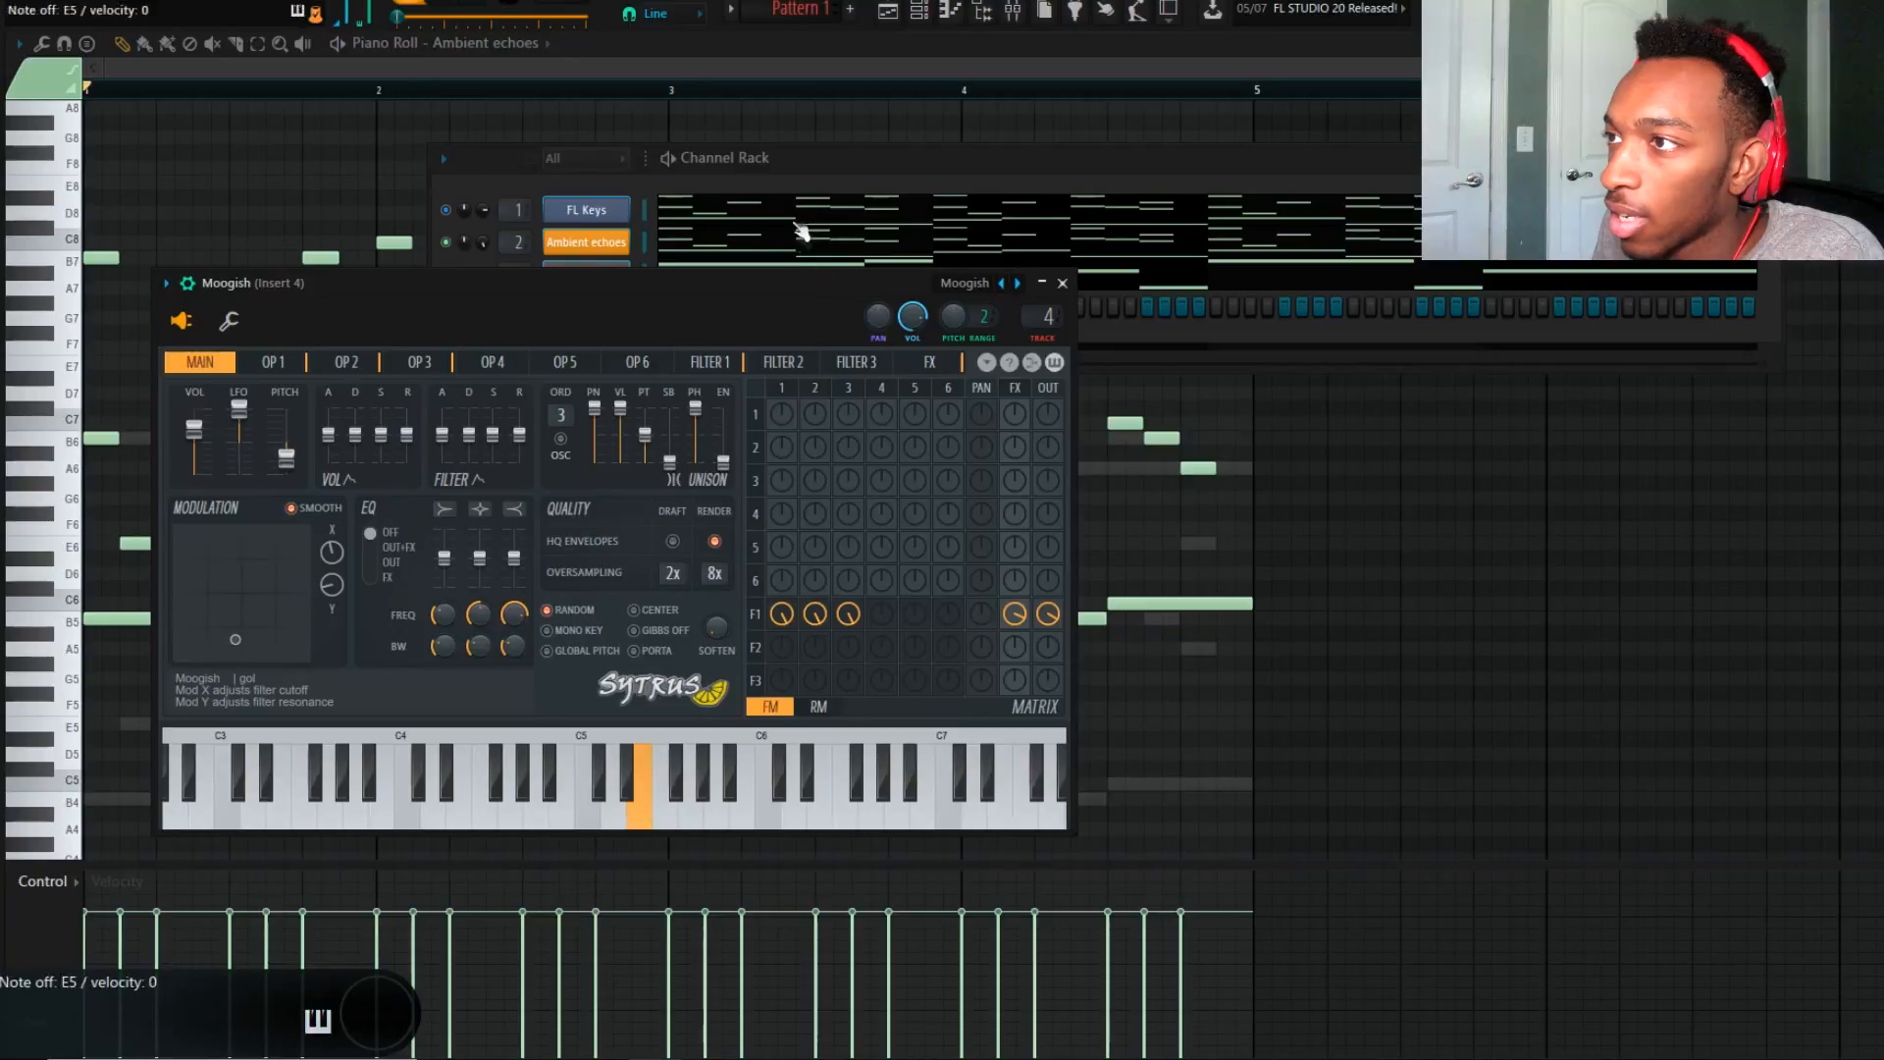
# Reopen the Moogish channel with Insert 4 selected, advance its preset through Moon ray to Pad, and mute operator 1's feed into filter 2.
pyautogui.click(497, 183)
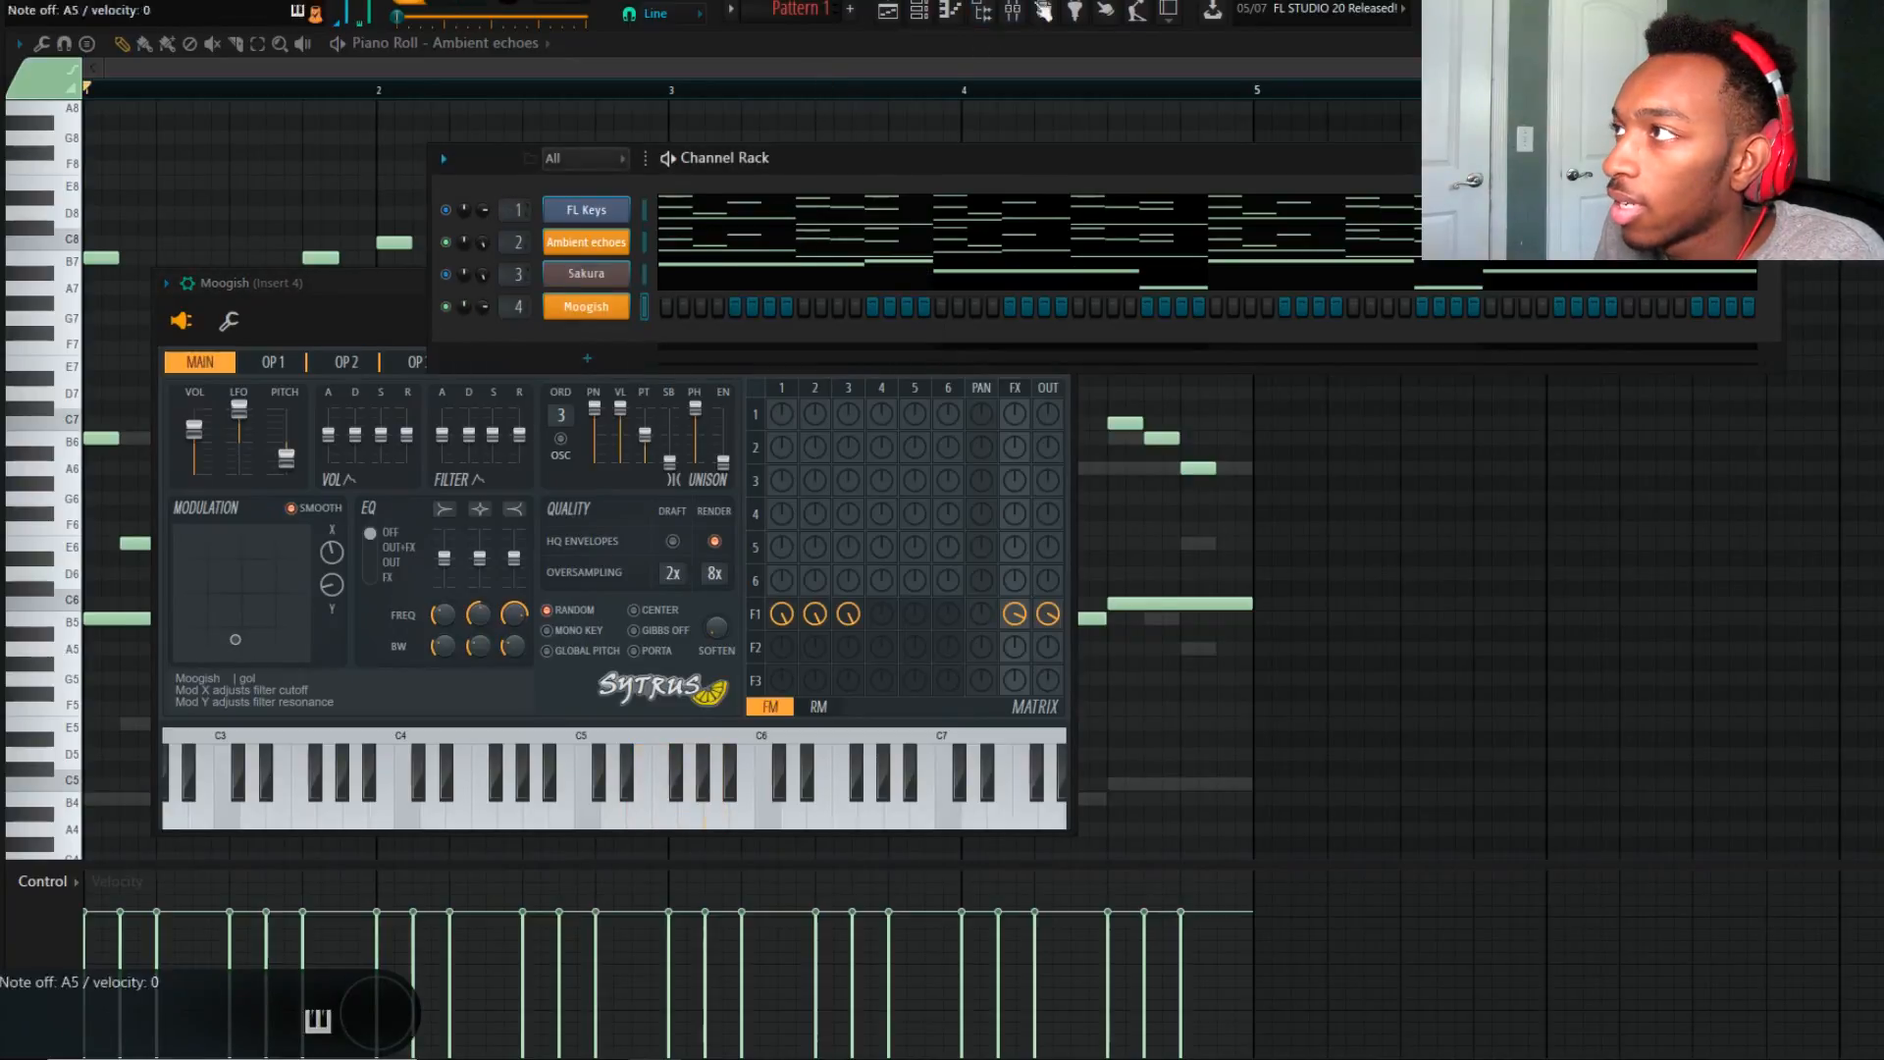
pyautogui.click(1017, 12)
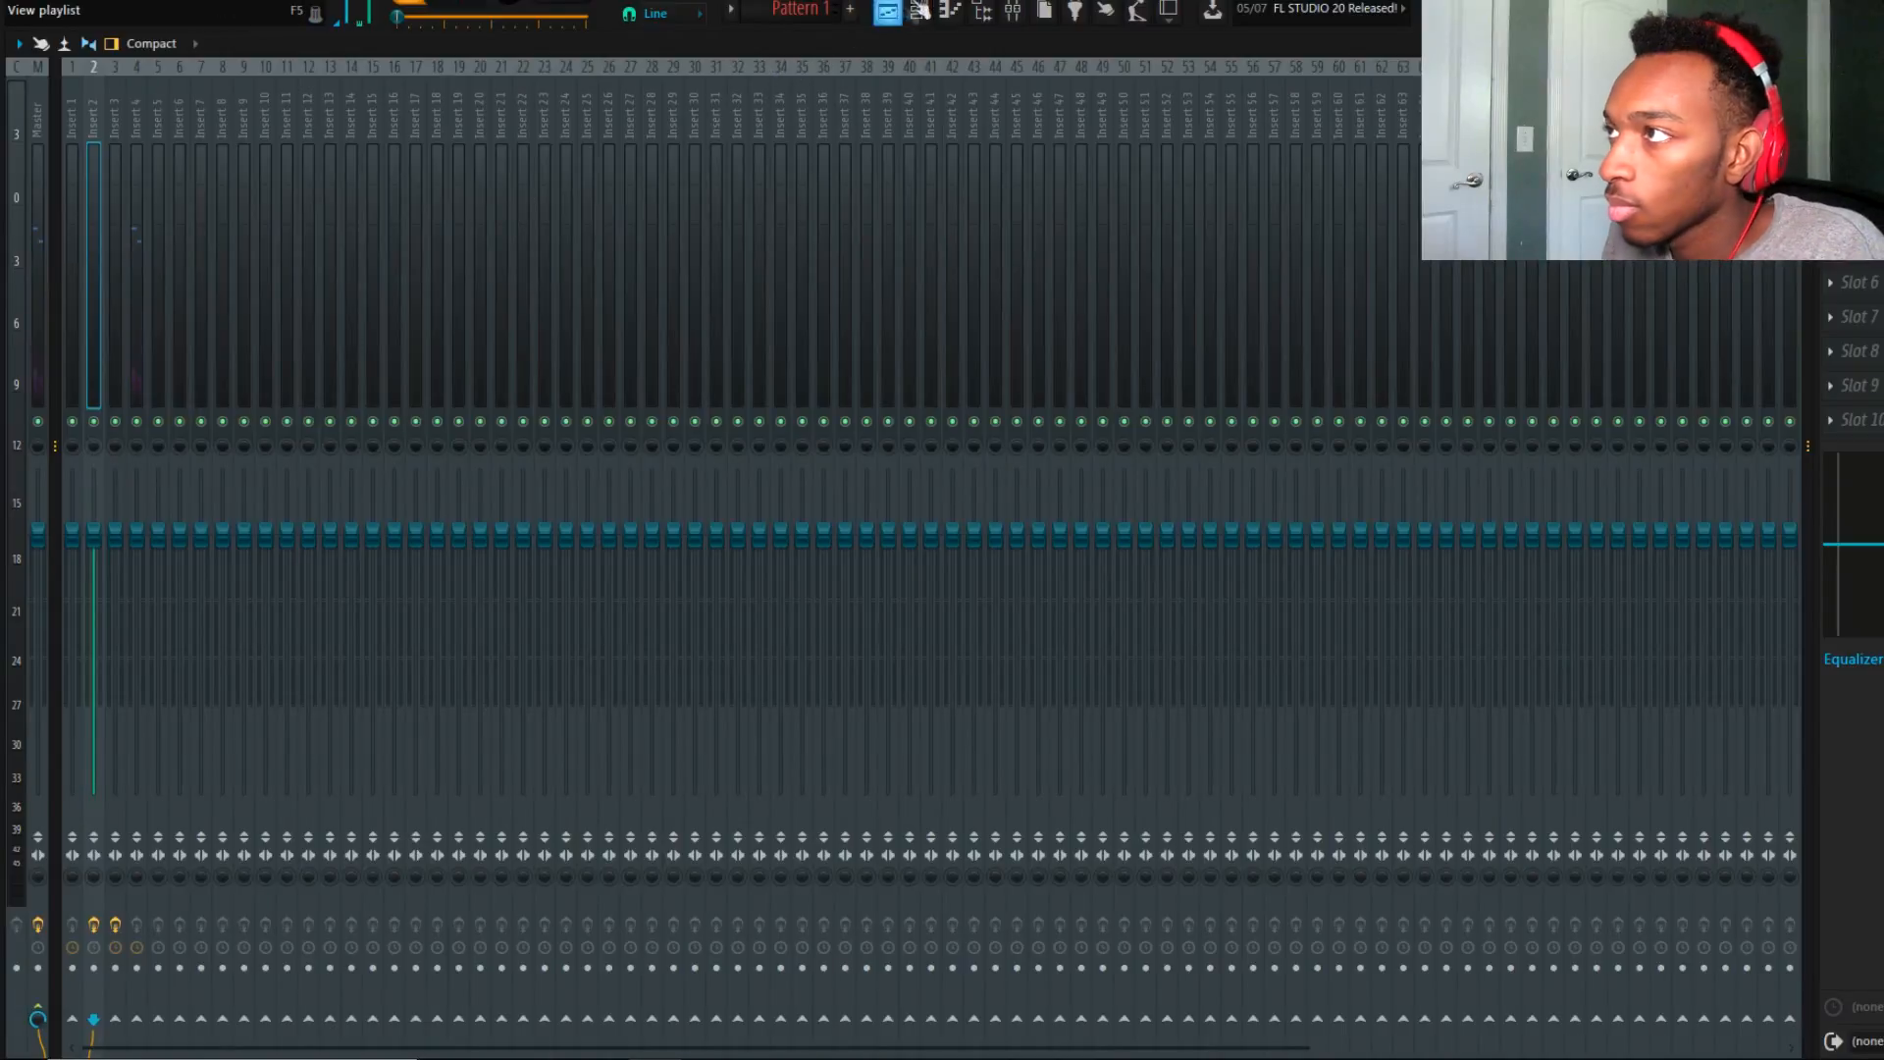
pyautogui.click(919, 12)
pyautogui.click(569, 306)
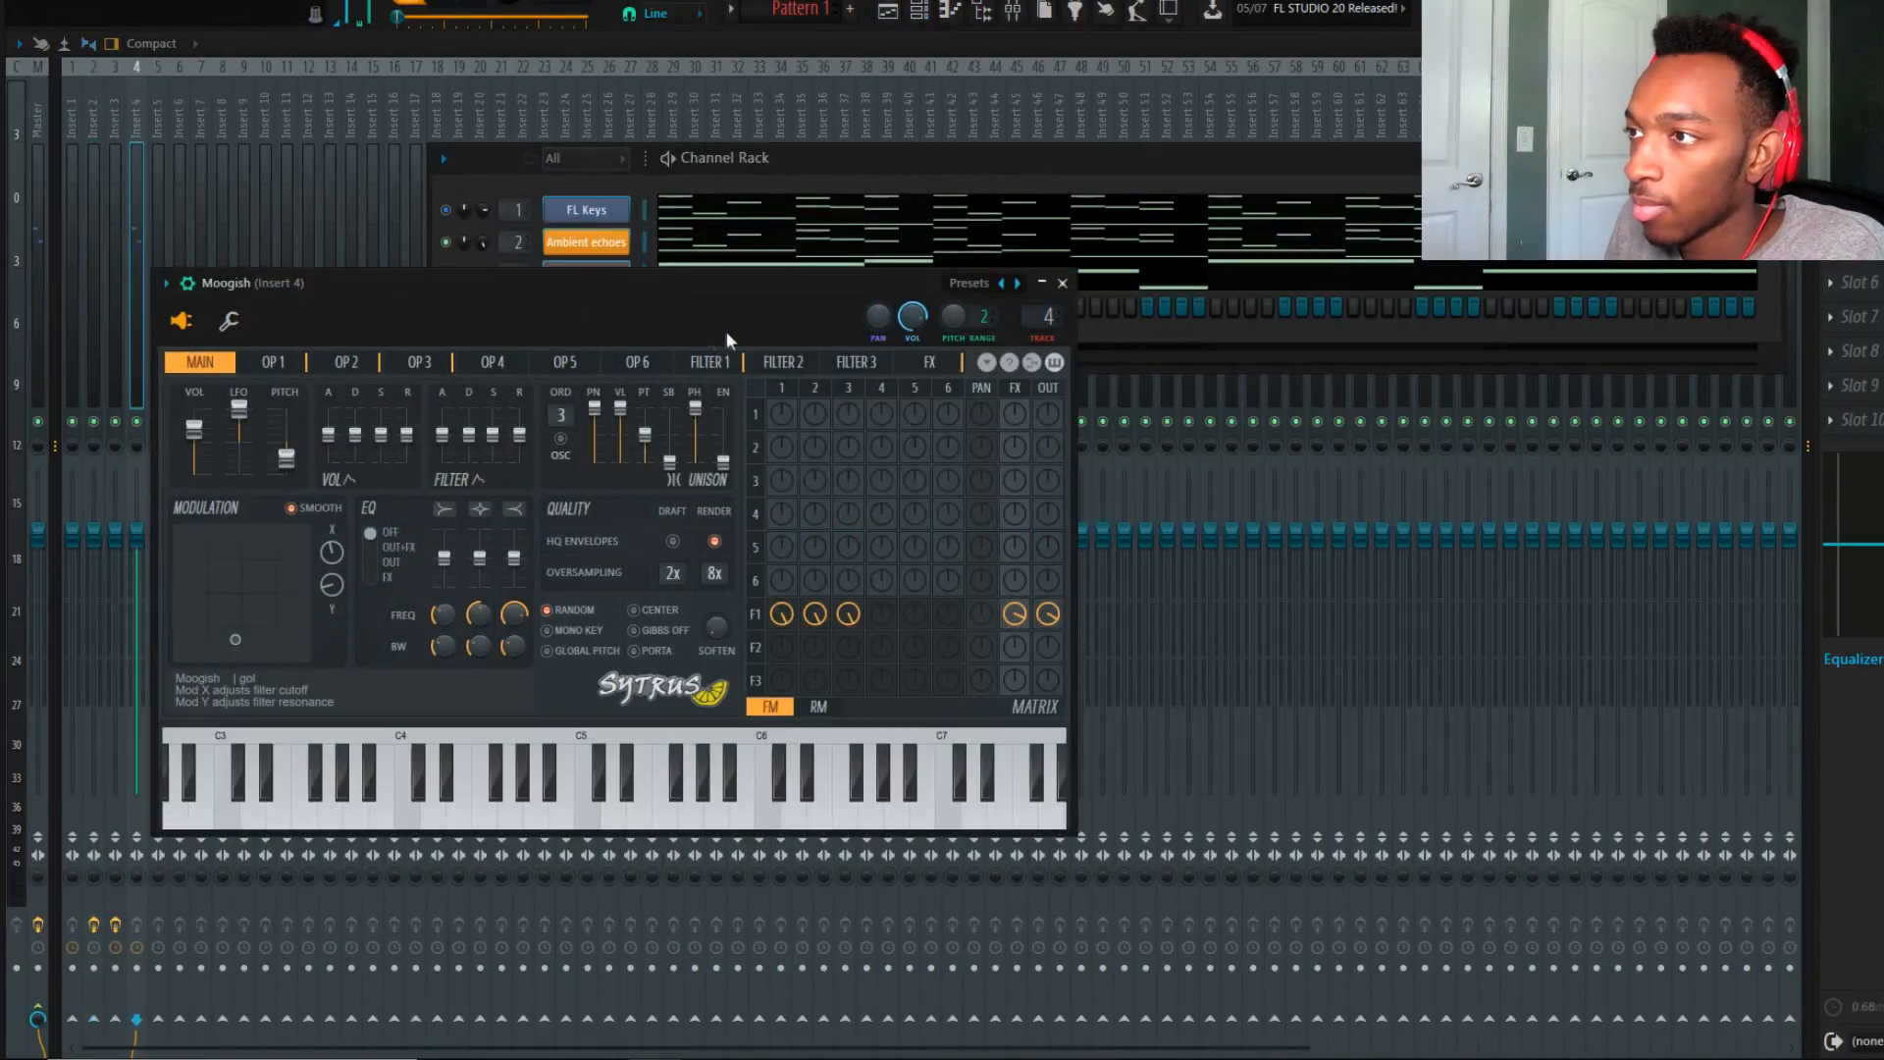
pyautogui.click(1020, 284)
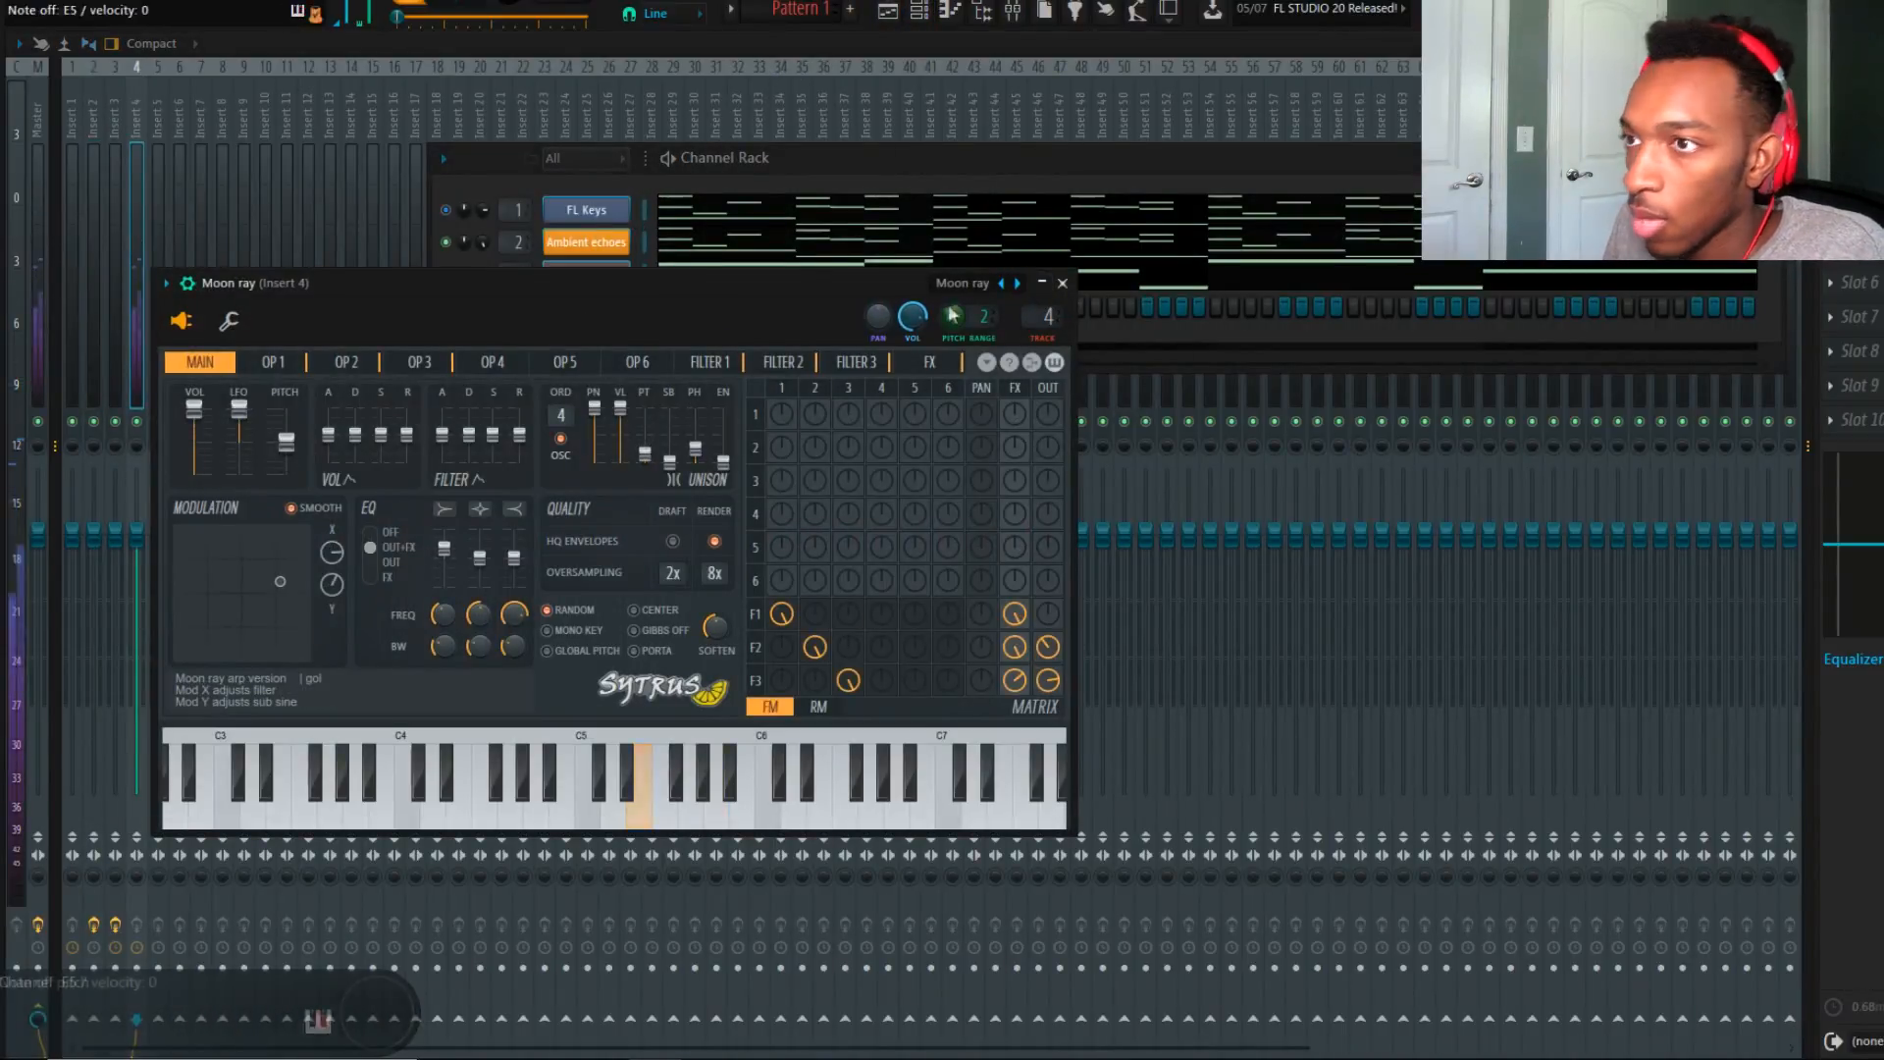
pyautogui.click(1019, 285)
pyautogui.click(1019, 285)
pyautogui.click(1019, 285)
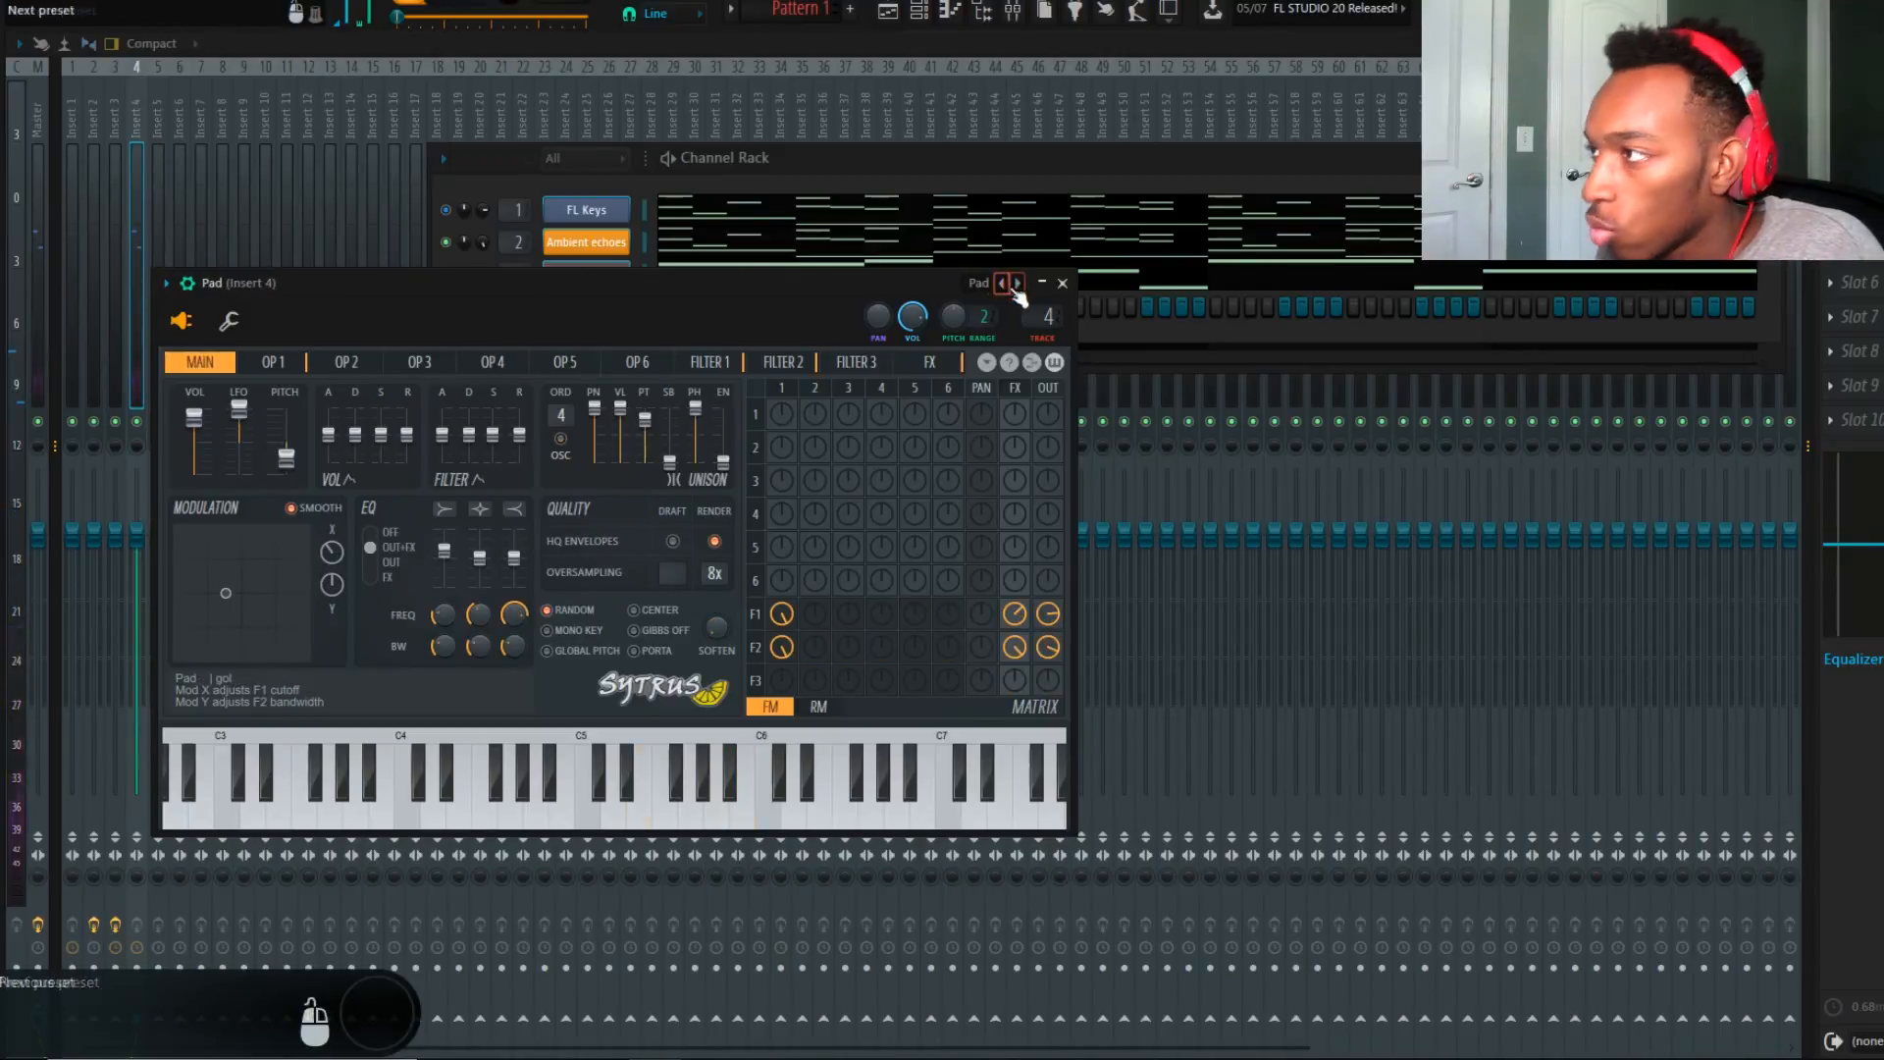
pyautogui.rightClick(782, 648)
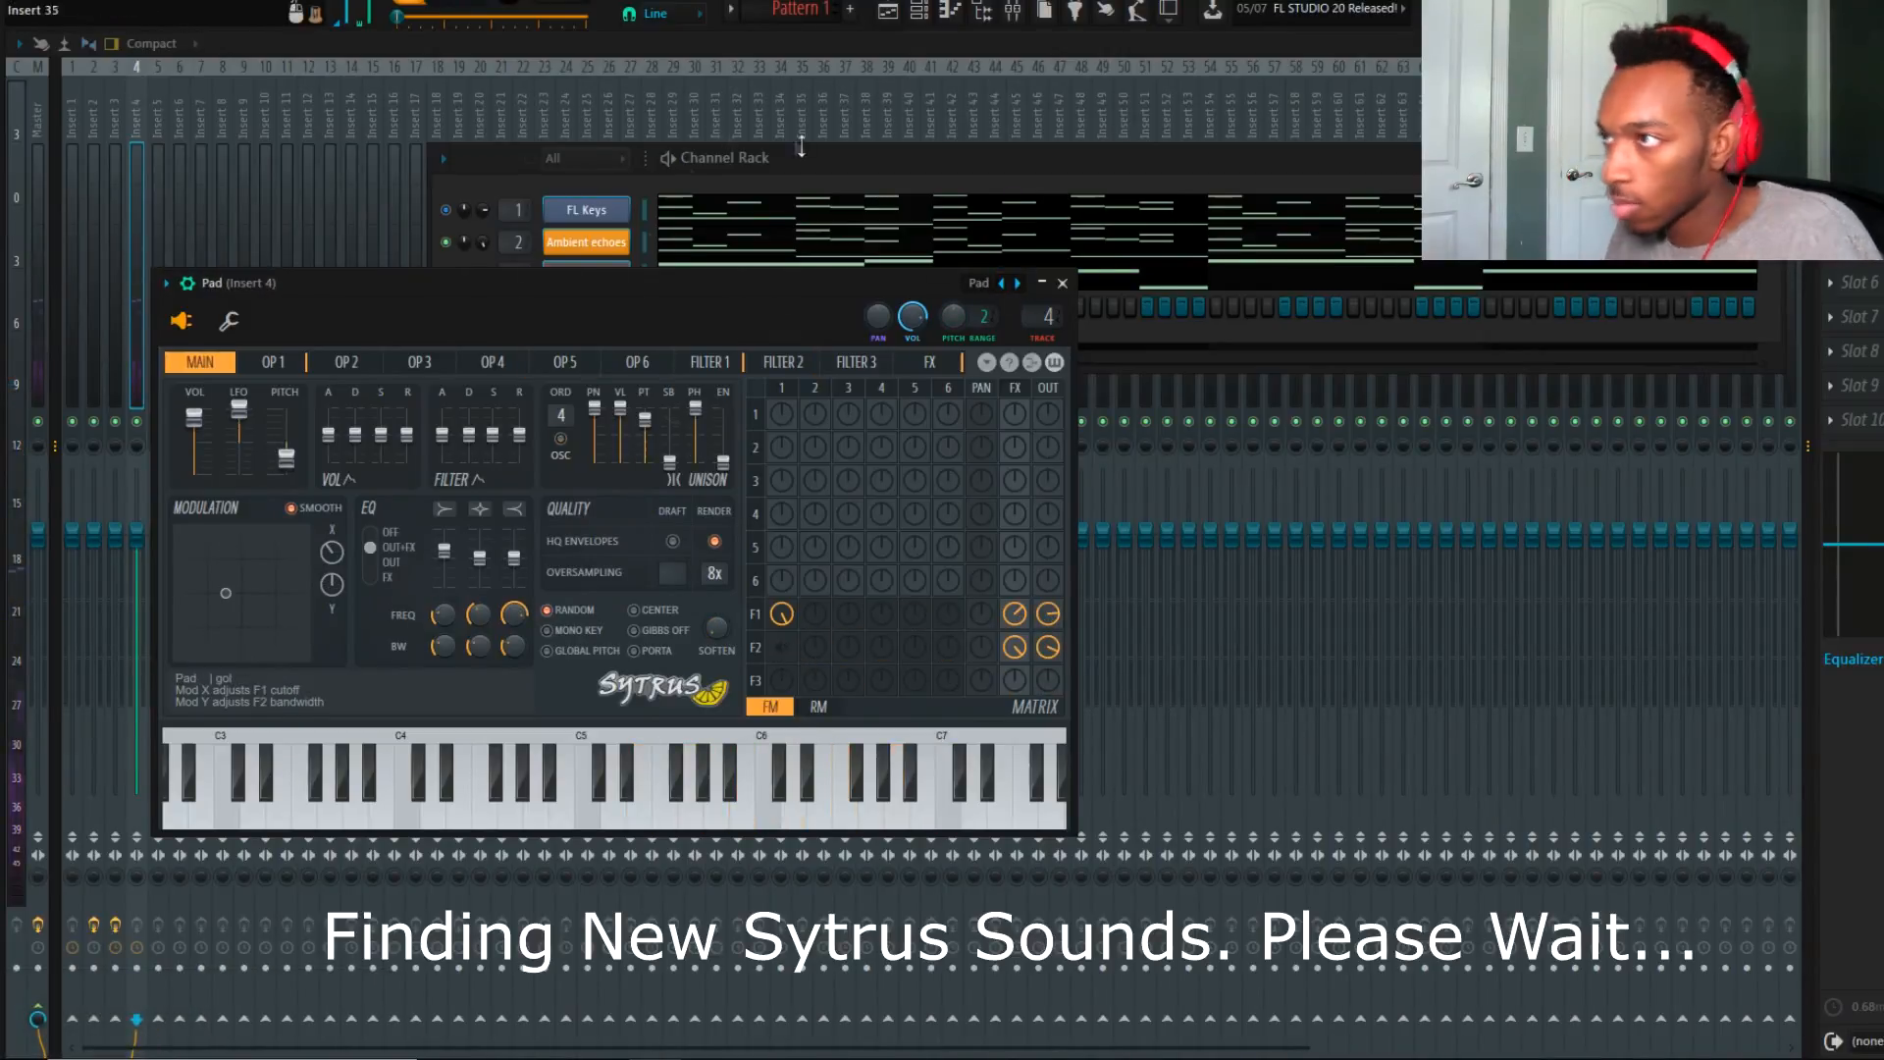
# Paste the copied Sakura melody into the Pad channel, play the pattern, and mute filter 1's effects send in Sytrus.
pyautogui.click(650, 181)
pyautogui.click(645, 306)
pyautogui.hotkey('ctrl', 'v')
pyautogui.press('space')
pyautogui.click(353, 292)
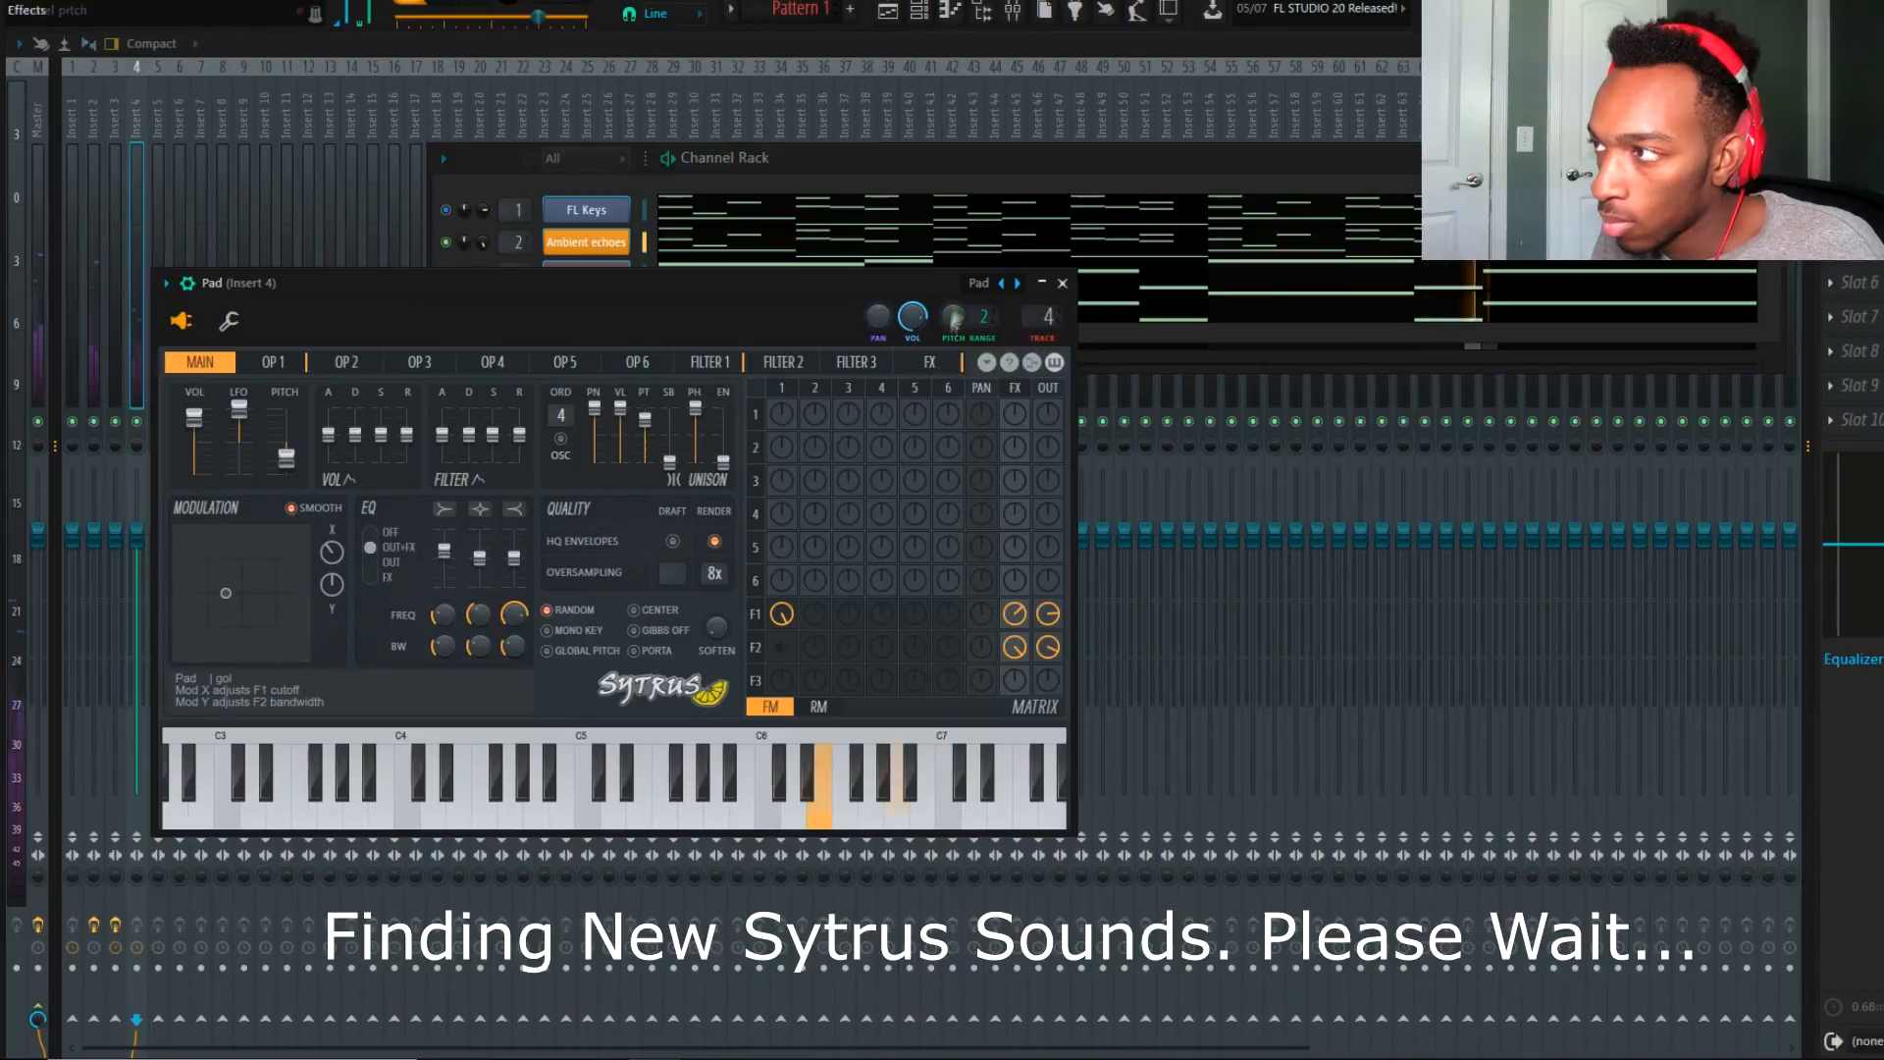
pyautogui.rightClick(1018, 285)
pyautogui.click(419, 271)
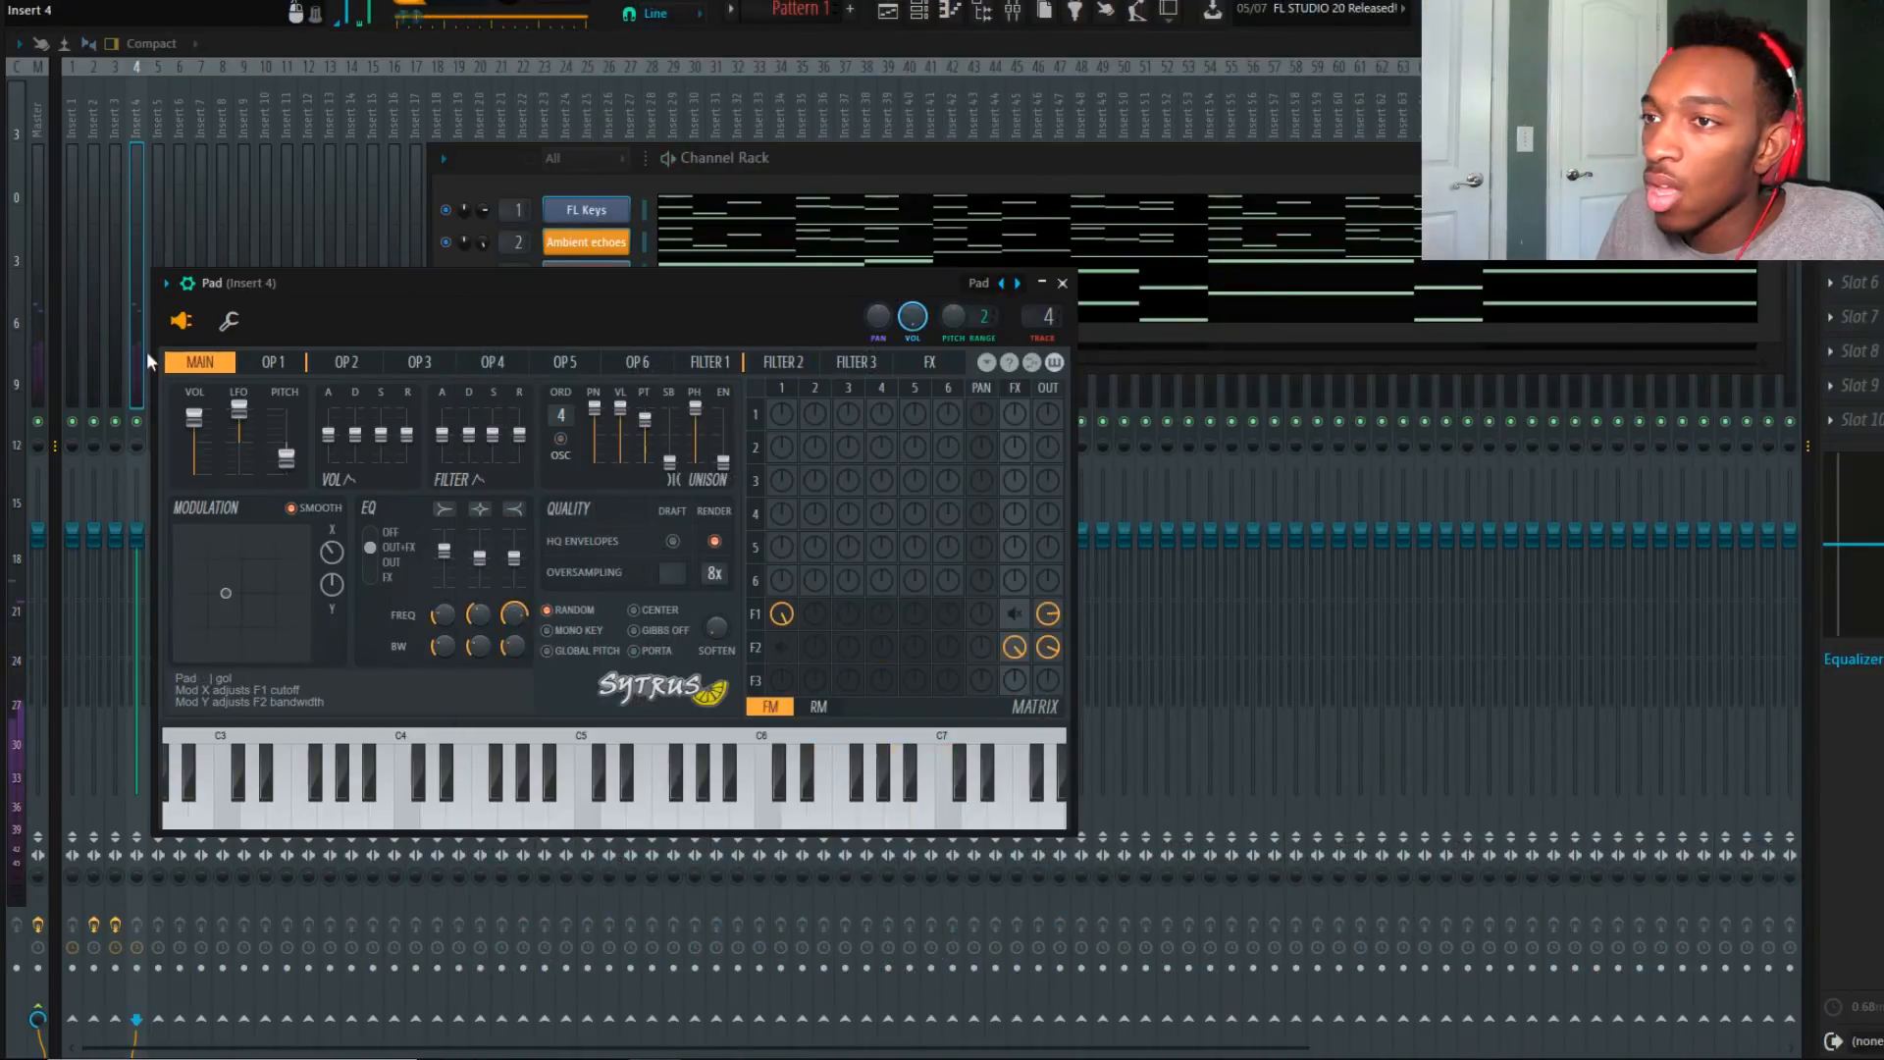
# Add Fruity Reeverb 2 to slot 1 of Insert 4.
pyautogui.click(152, 350)
pyautogui.click(1831, 110)
pyautogui.moveTo(1854, 127)
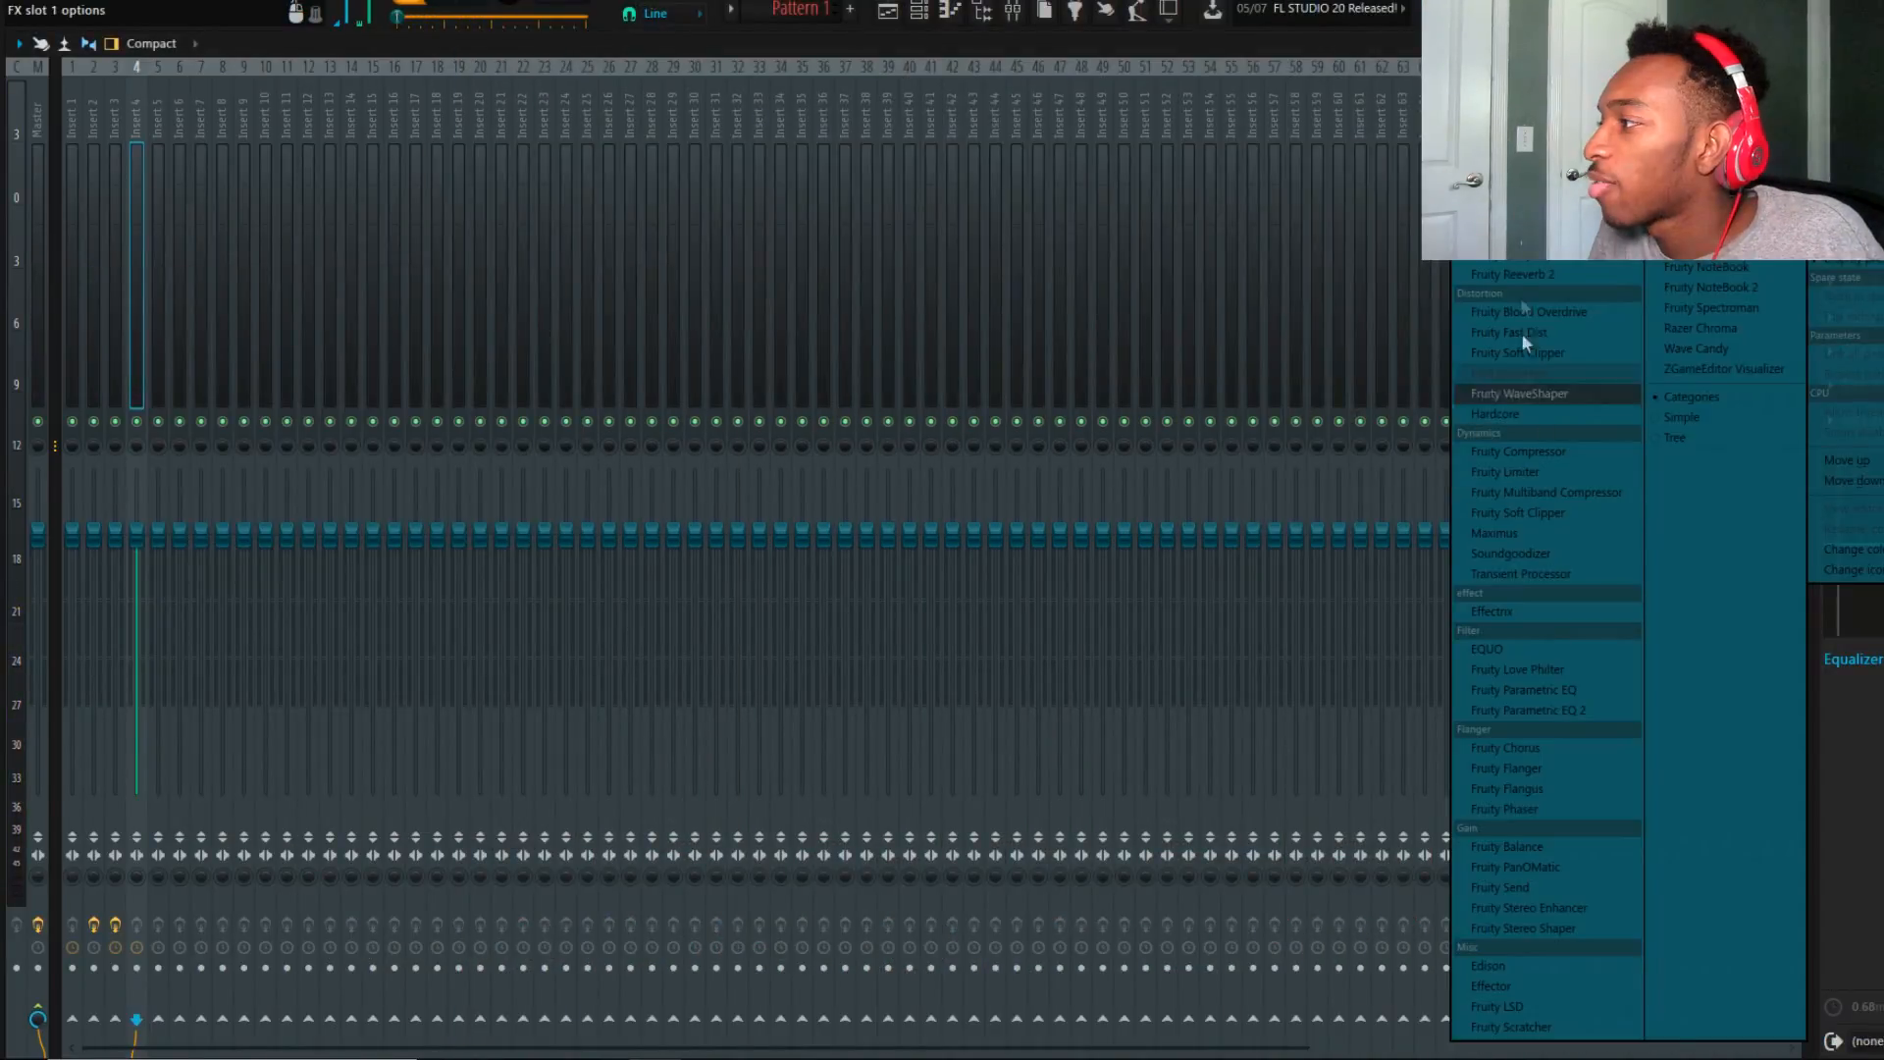
pyautogui.click(1516, 275)
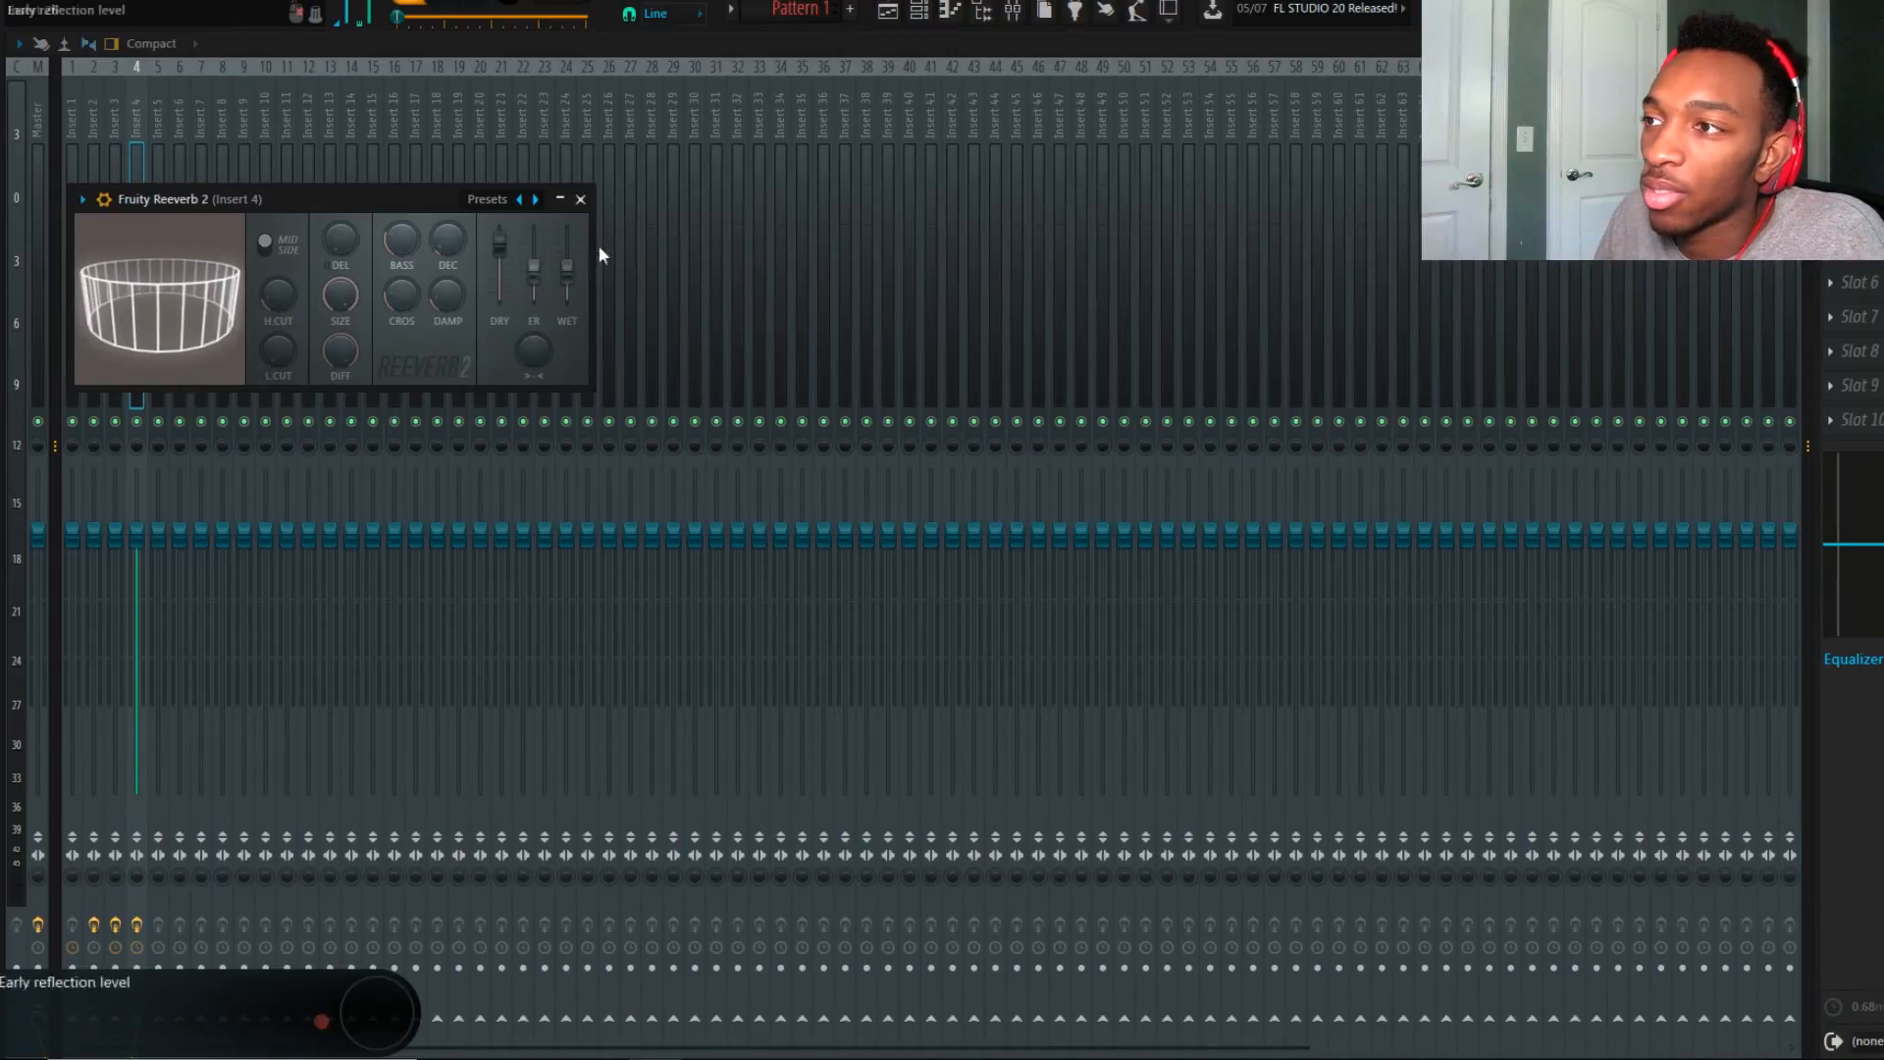
# Raise the reverb's wet level and adjust its decay, and ease the wet level back slightly while listening.
pyautogui.moveTo(568, 272); pyautogui.dragTo(567, 241)
pyautogui.moveTo(448, 241); pyautogui.dragTo(444, 236)
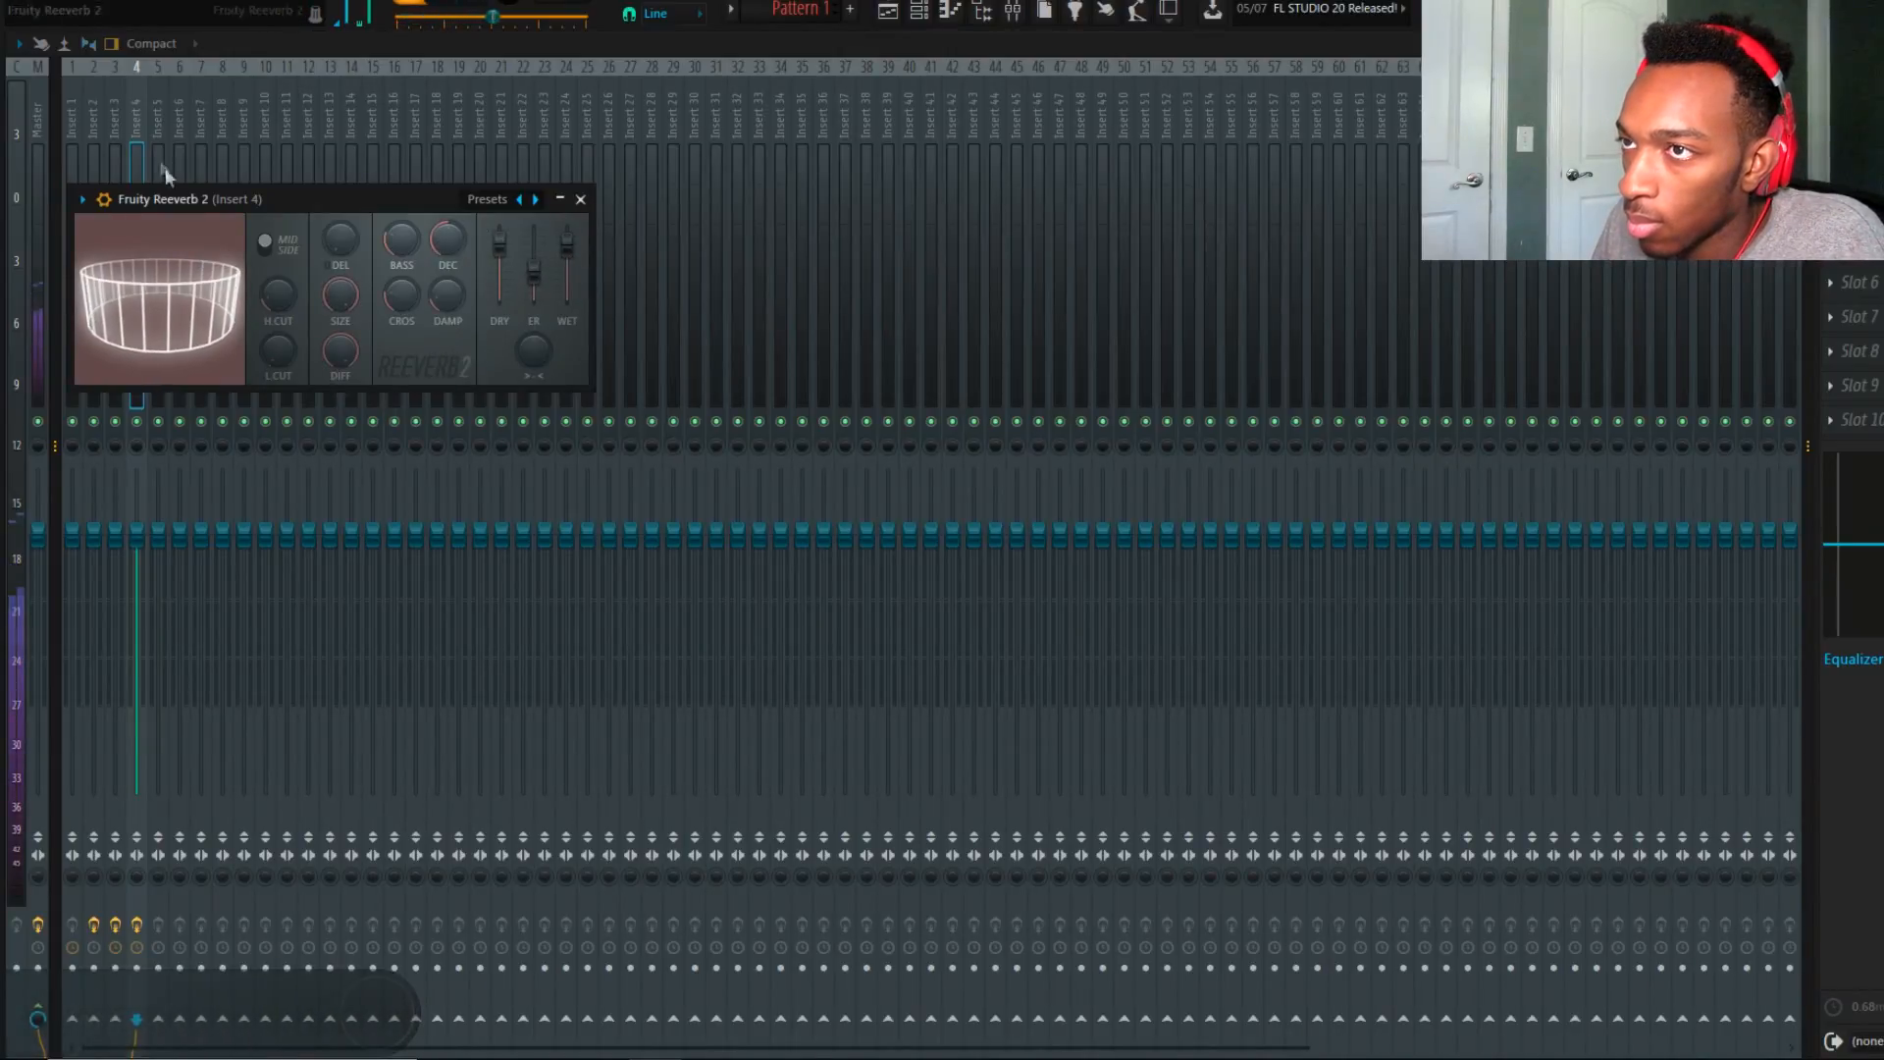
pyautogui.moveTo(567, 241)
pyautogui.mouseDown()
pyautogui.moveTo(567, 266)
pyautogui.moveTo(499, 230)
pyautogui.moveTo(567, 260)
pyautogui.mouseUp()
pyautogui.press('space')
# Add Gross Beat to slot 2 of Insert 4 with the Momentary preset and the 1/2 Speed time effect.
pyautogui.click(122, 155)
pyautogui.click(138, 159)
pyautogui.click(1831, 146)
pyautogui.click(1690, 67)
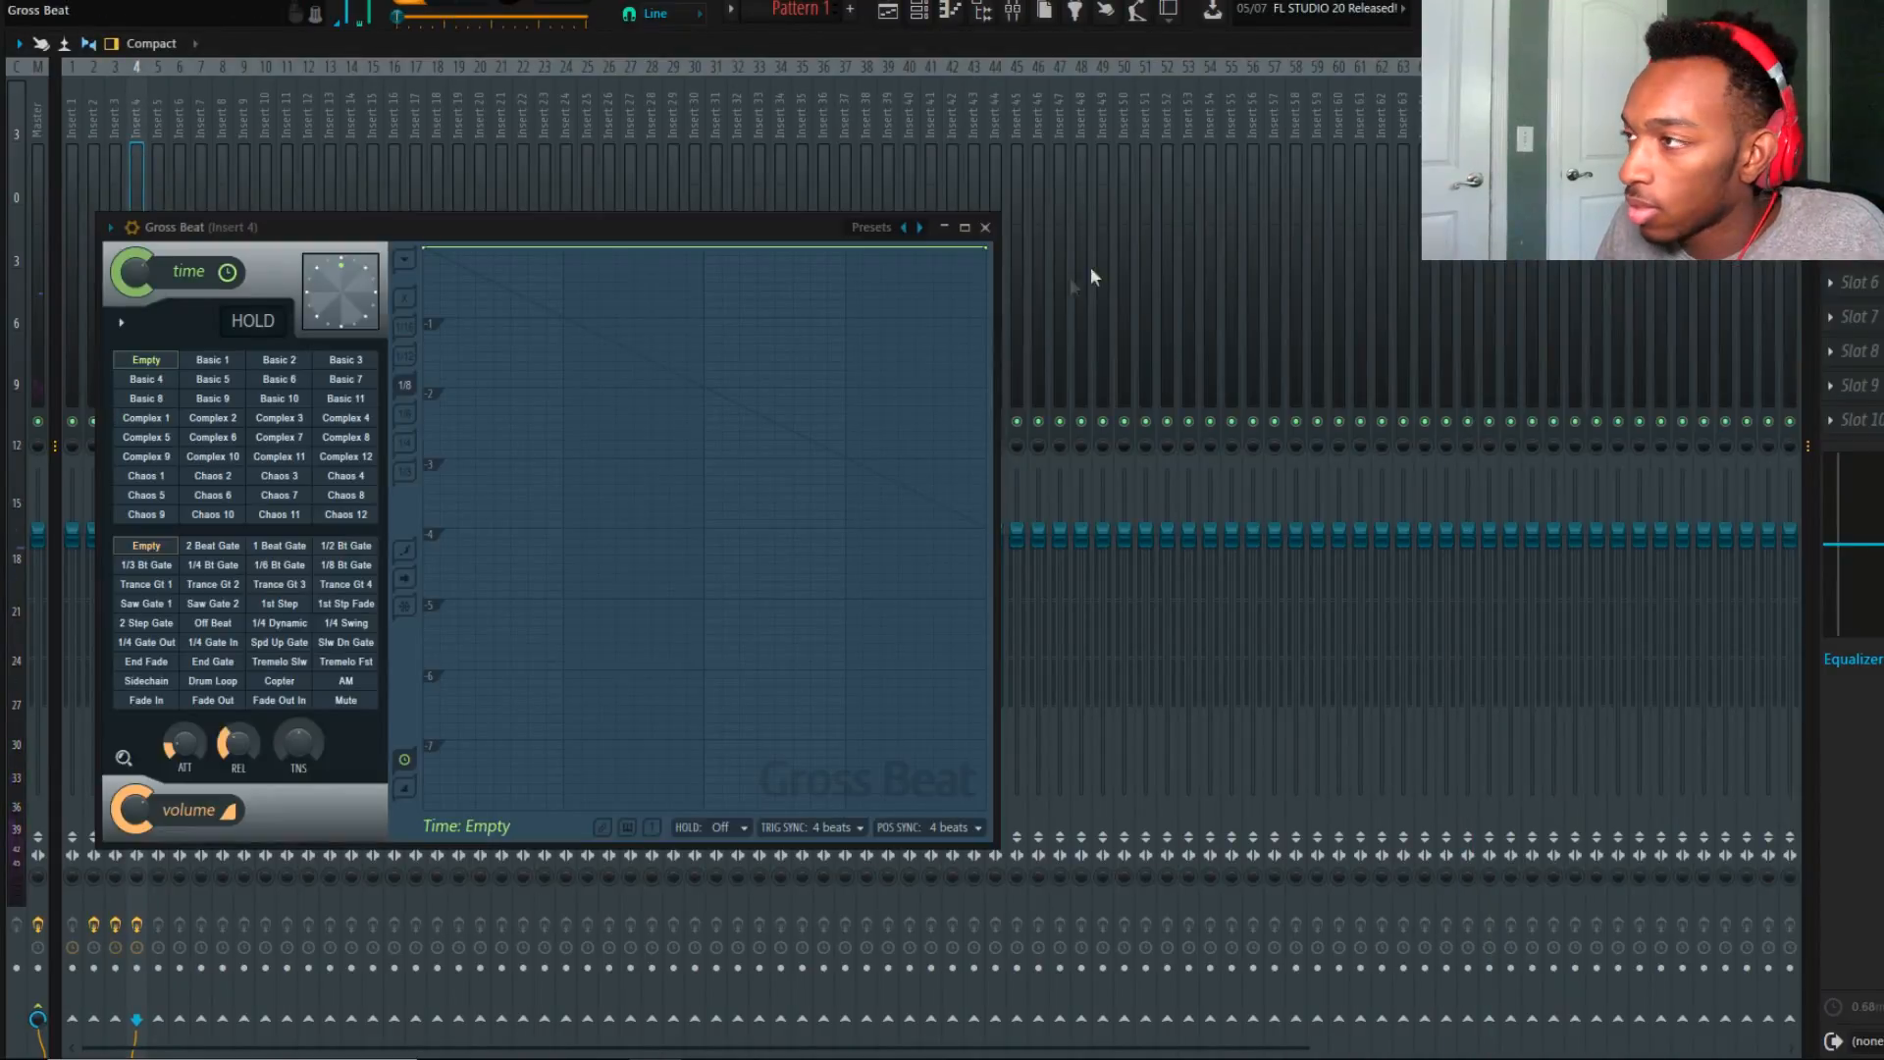
pyautogui.click(858, 228)
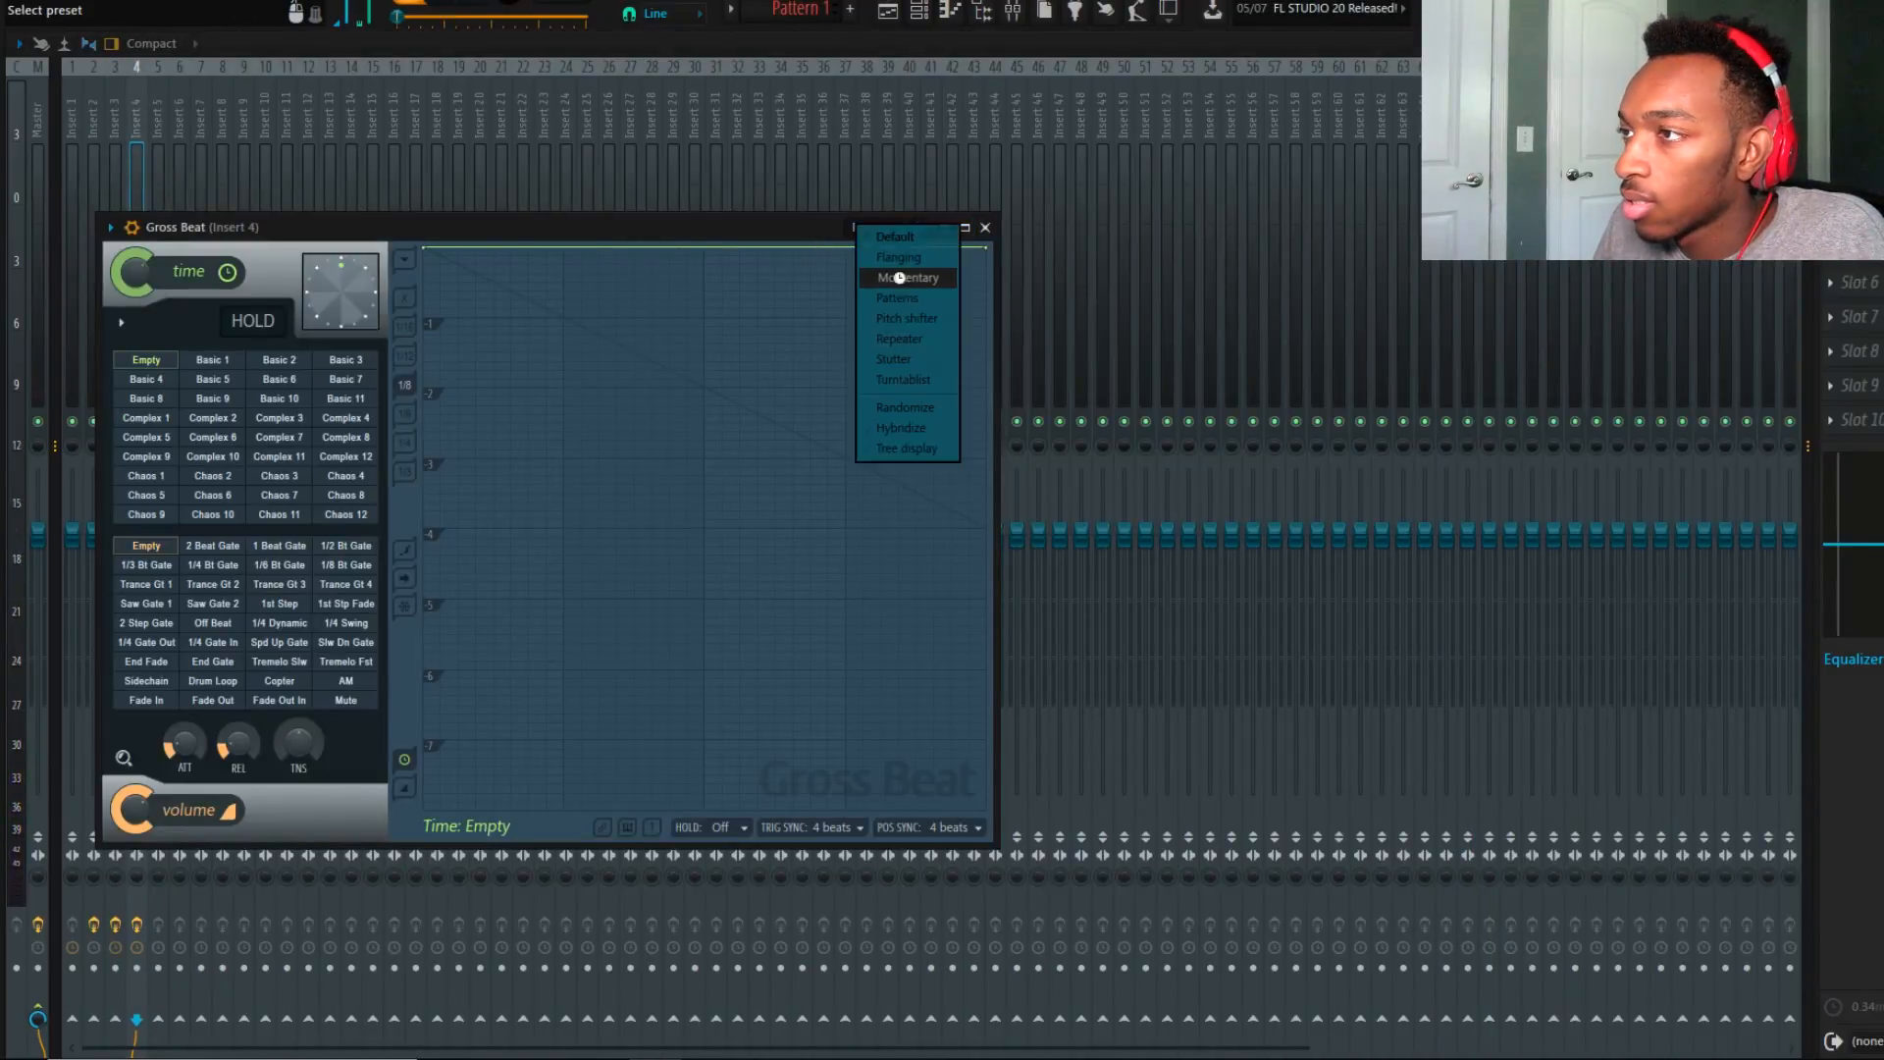
pyautogui.click(899, 278)
pyautogui.click(279, 495)
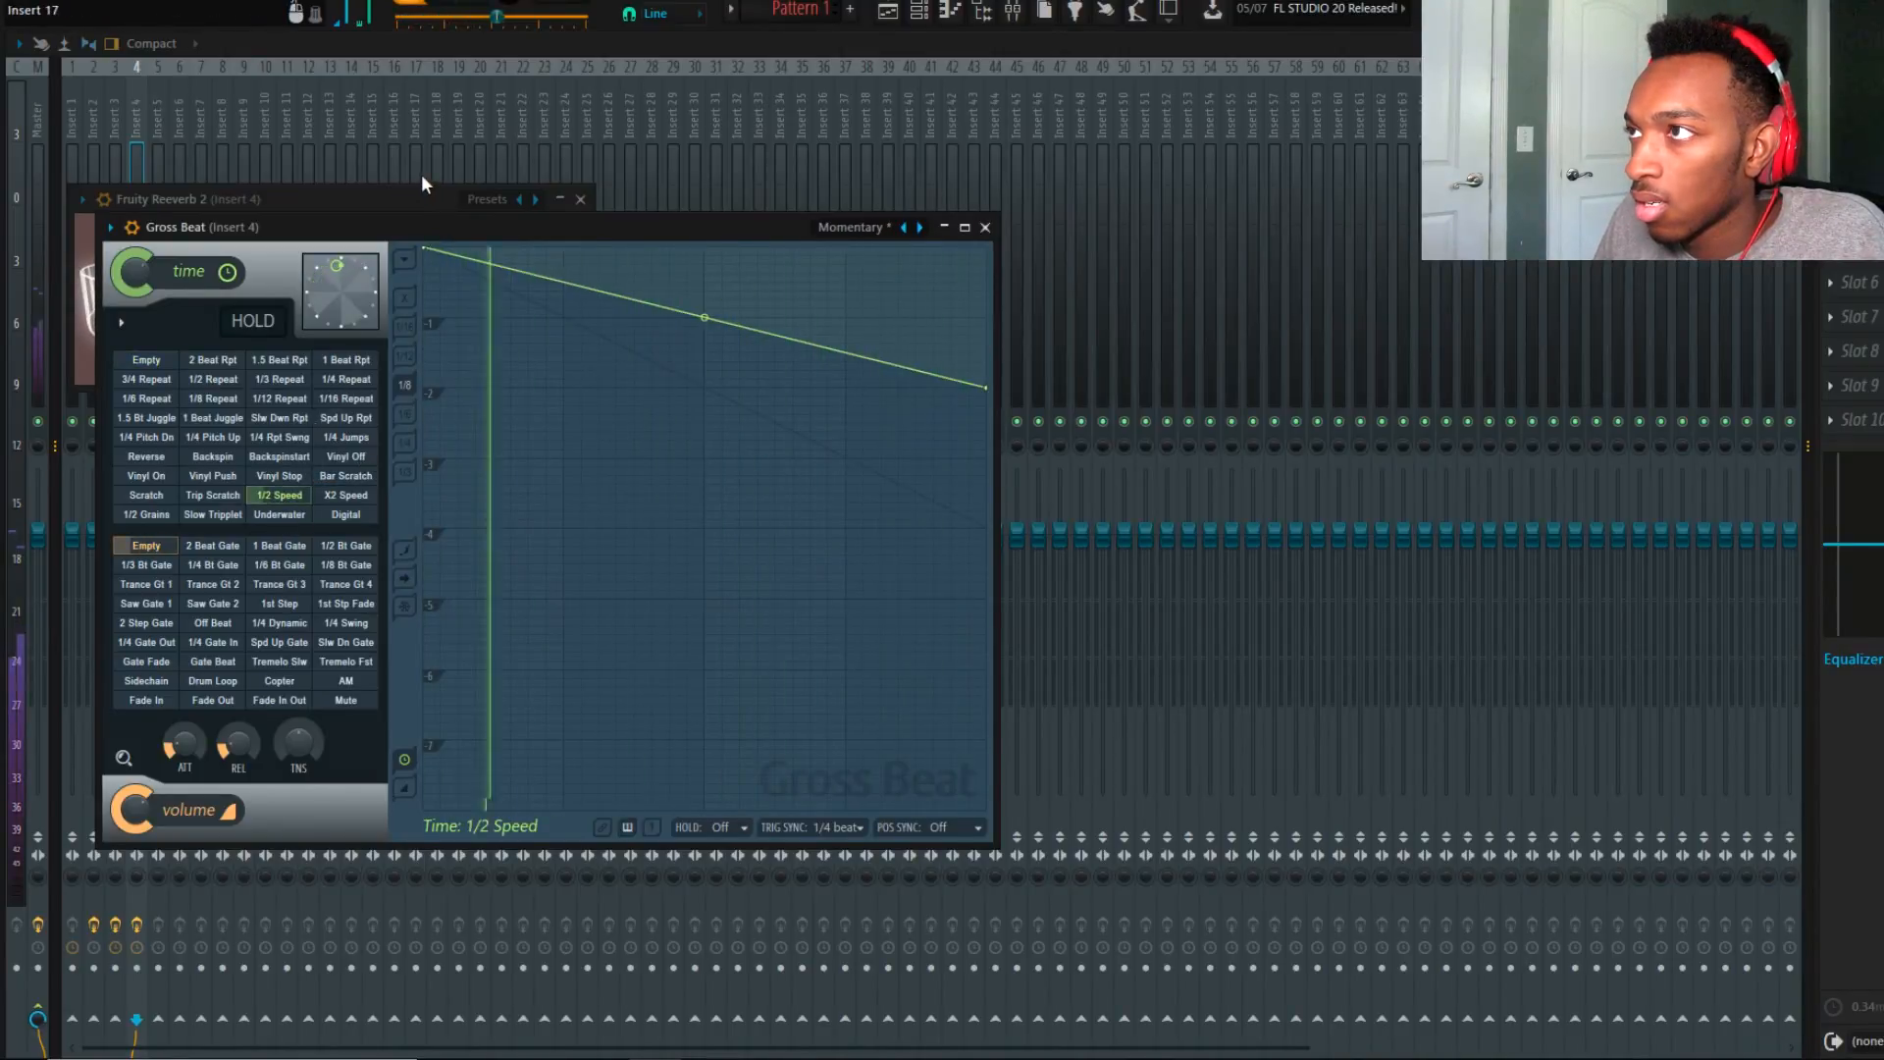
# Audition the channels from the channel rack and switch the Pad channel's Sytrus preset to Flamenco.
pyautogui.click(1084, 49)
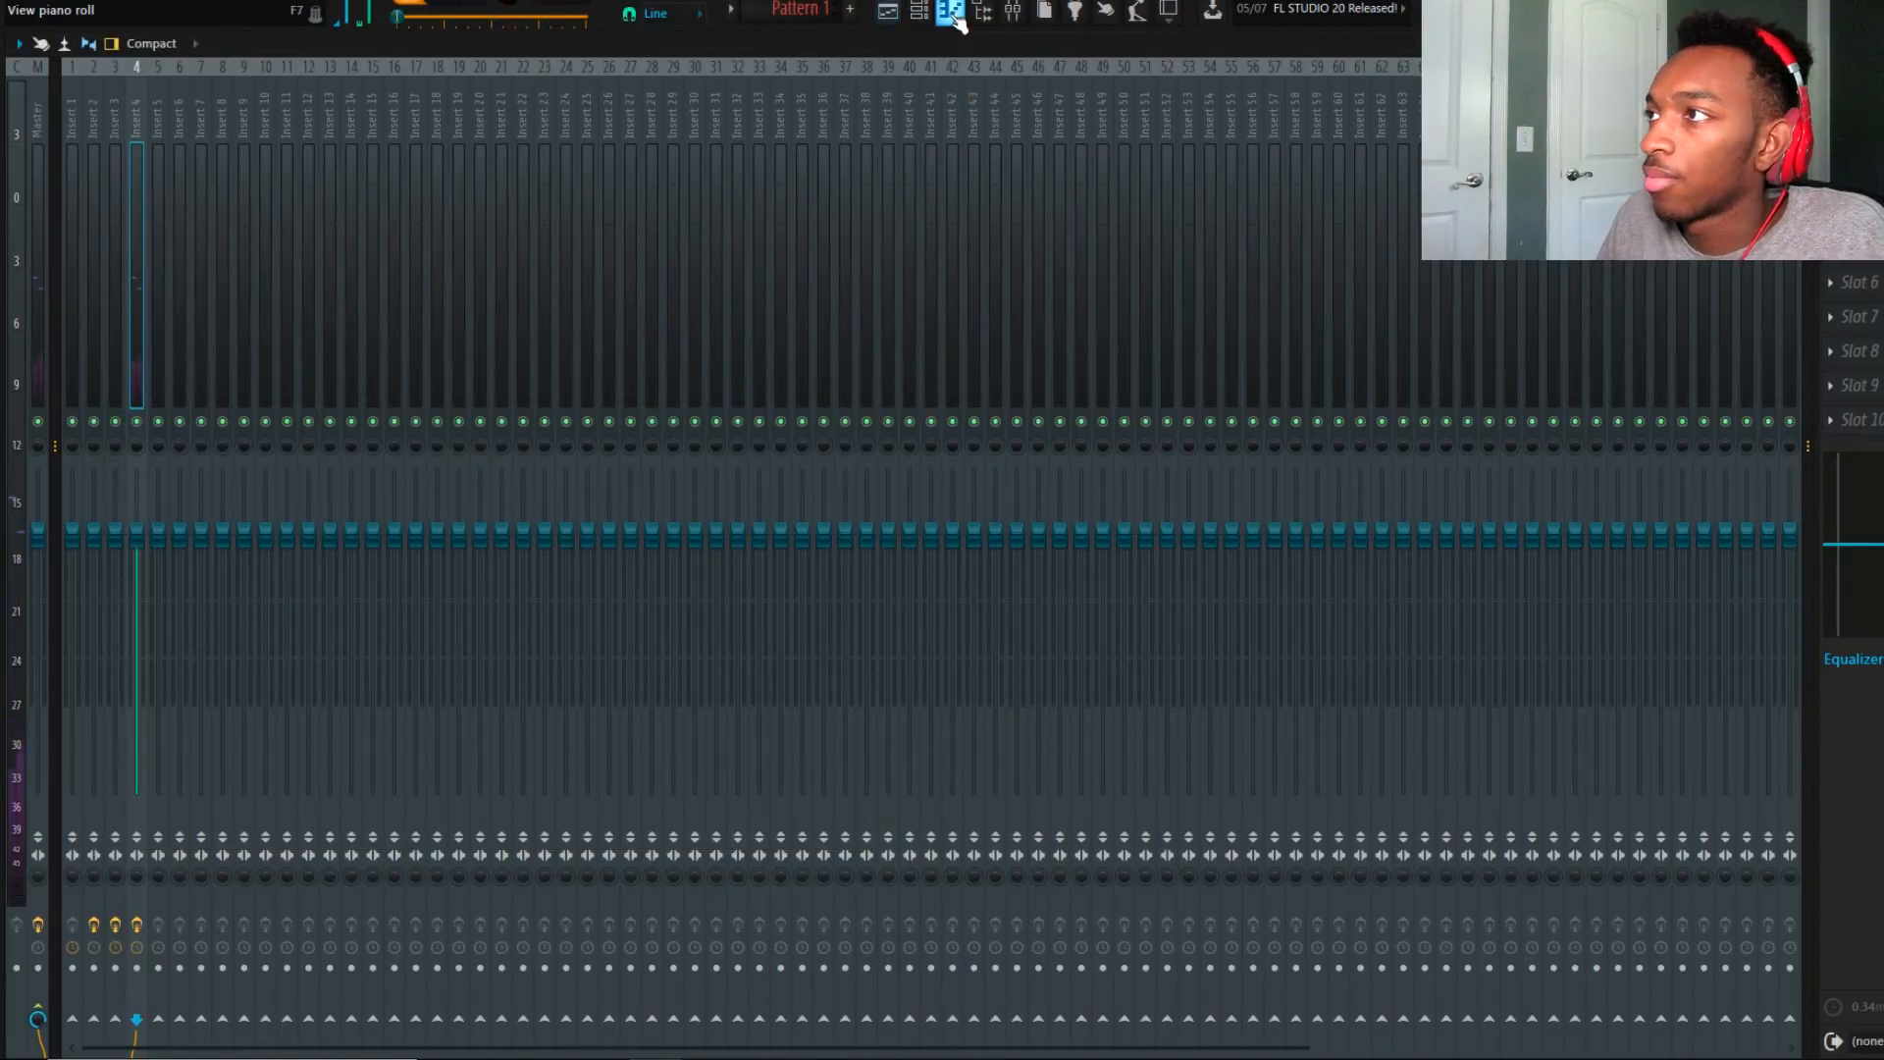
pyautogui.click(954, 15)
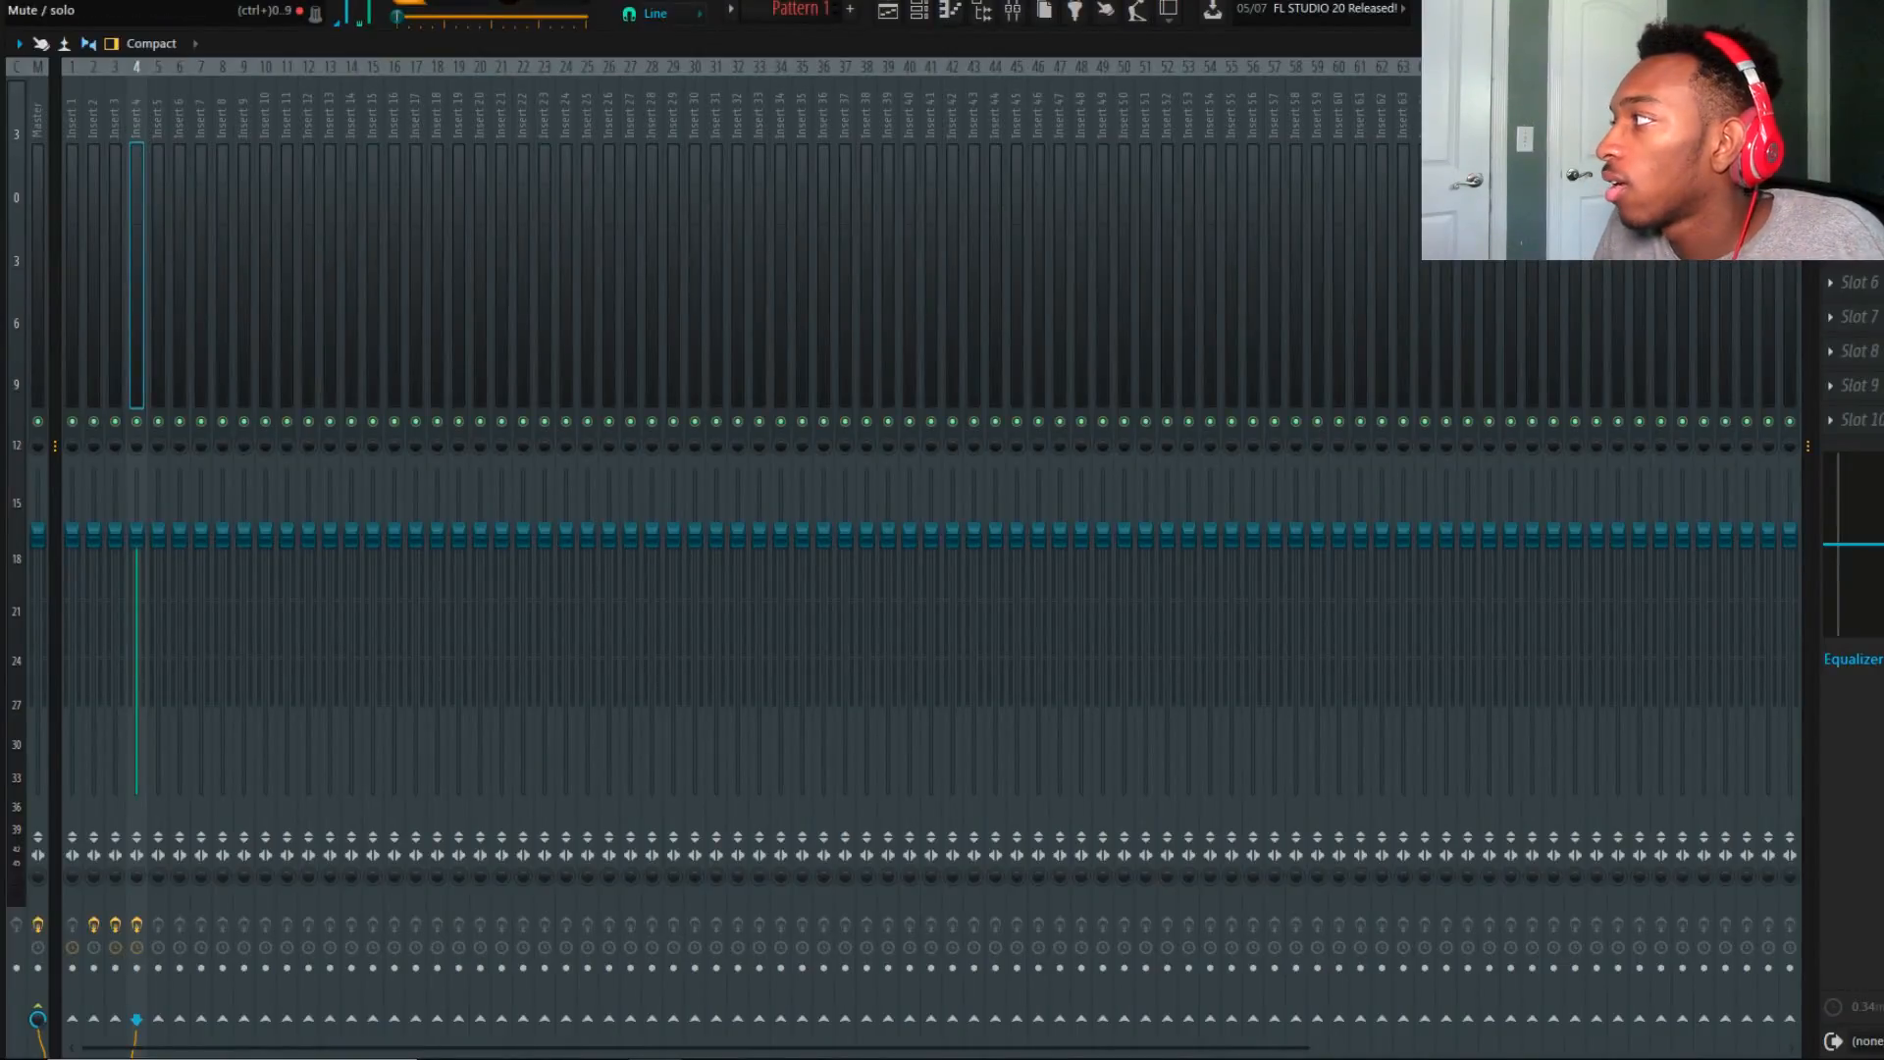
pyautogui.click(937, 13)
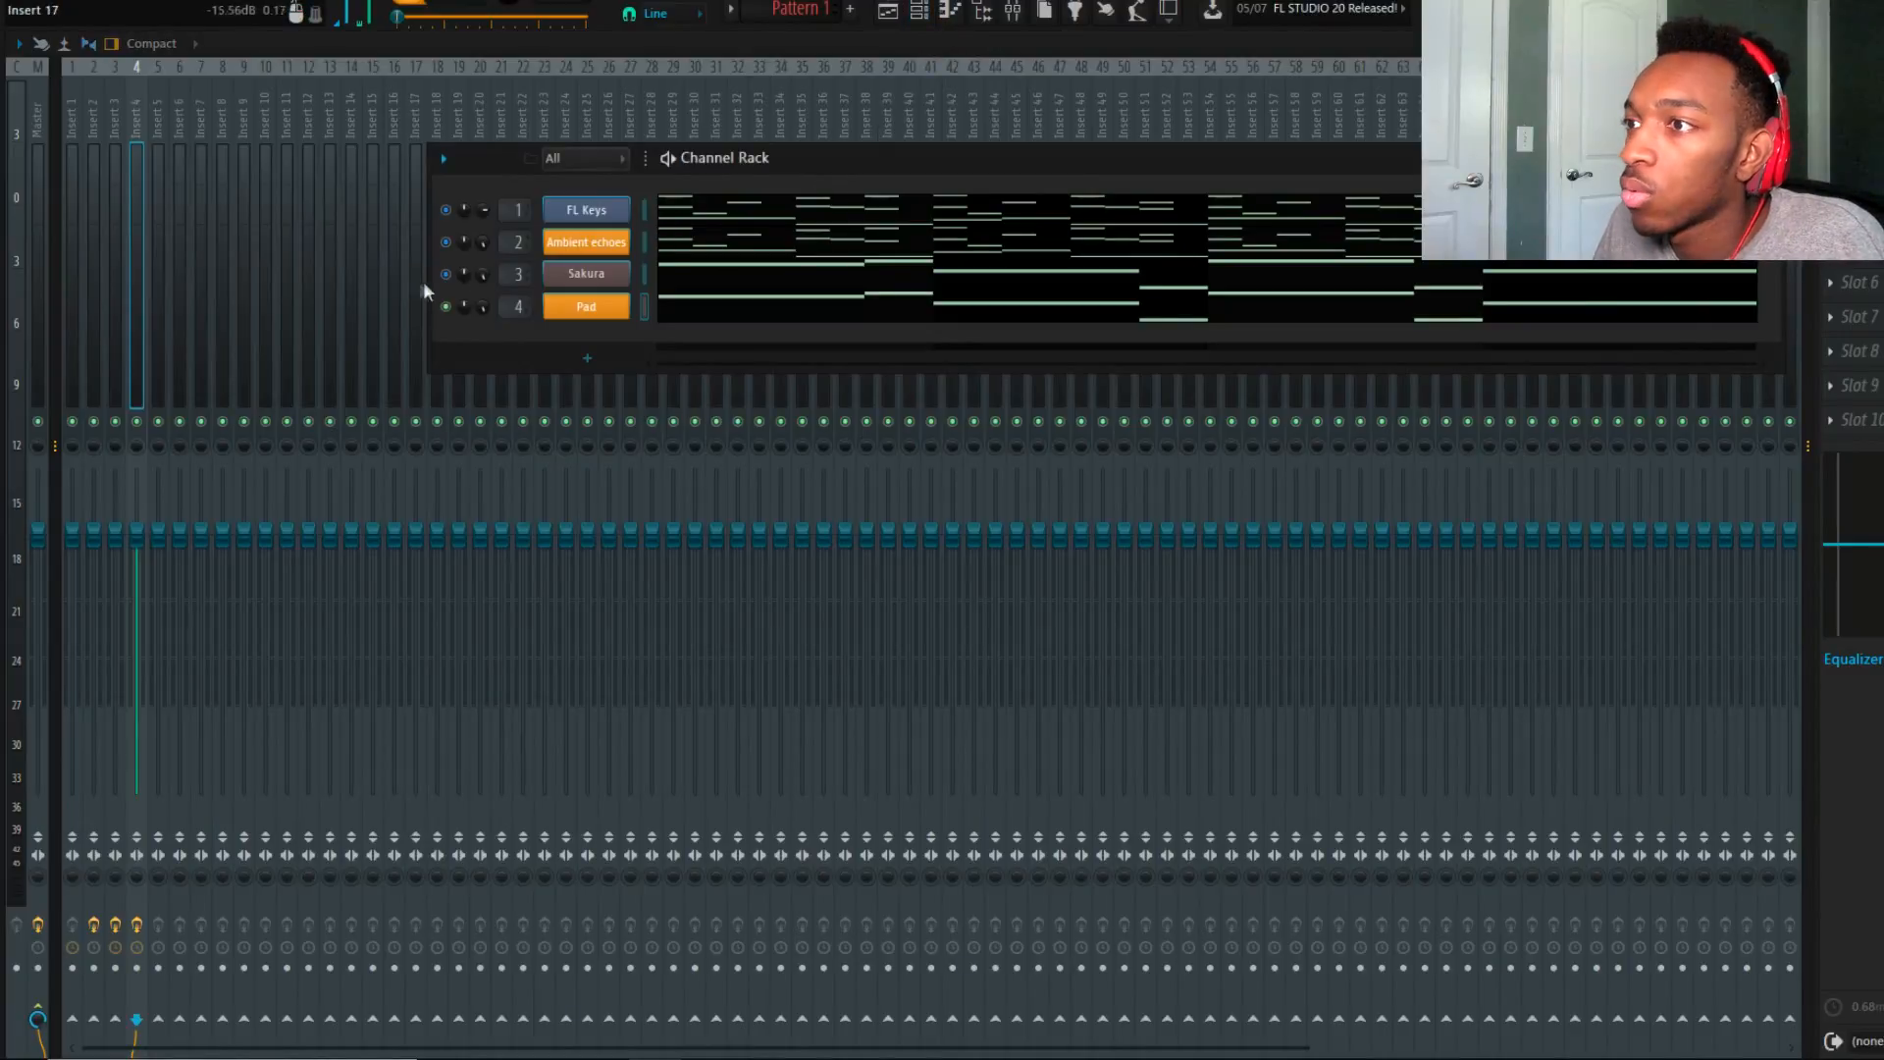
pyautogui.press('space')
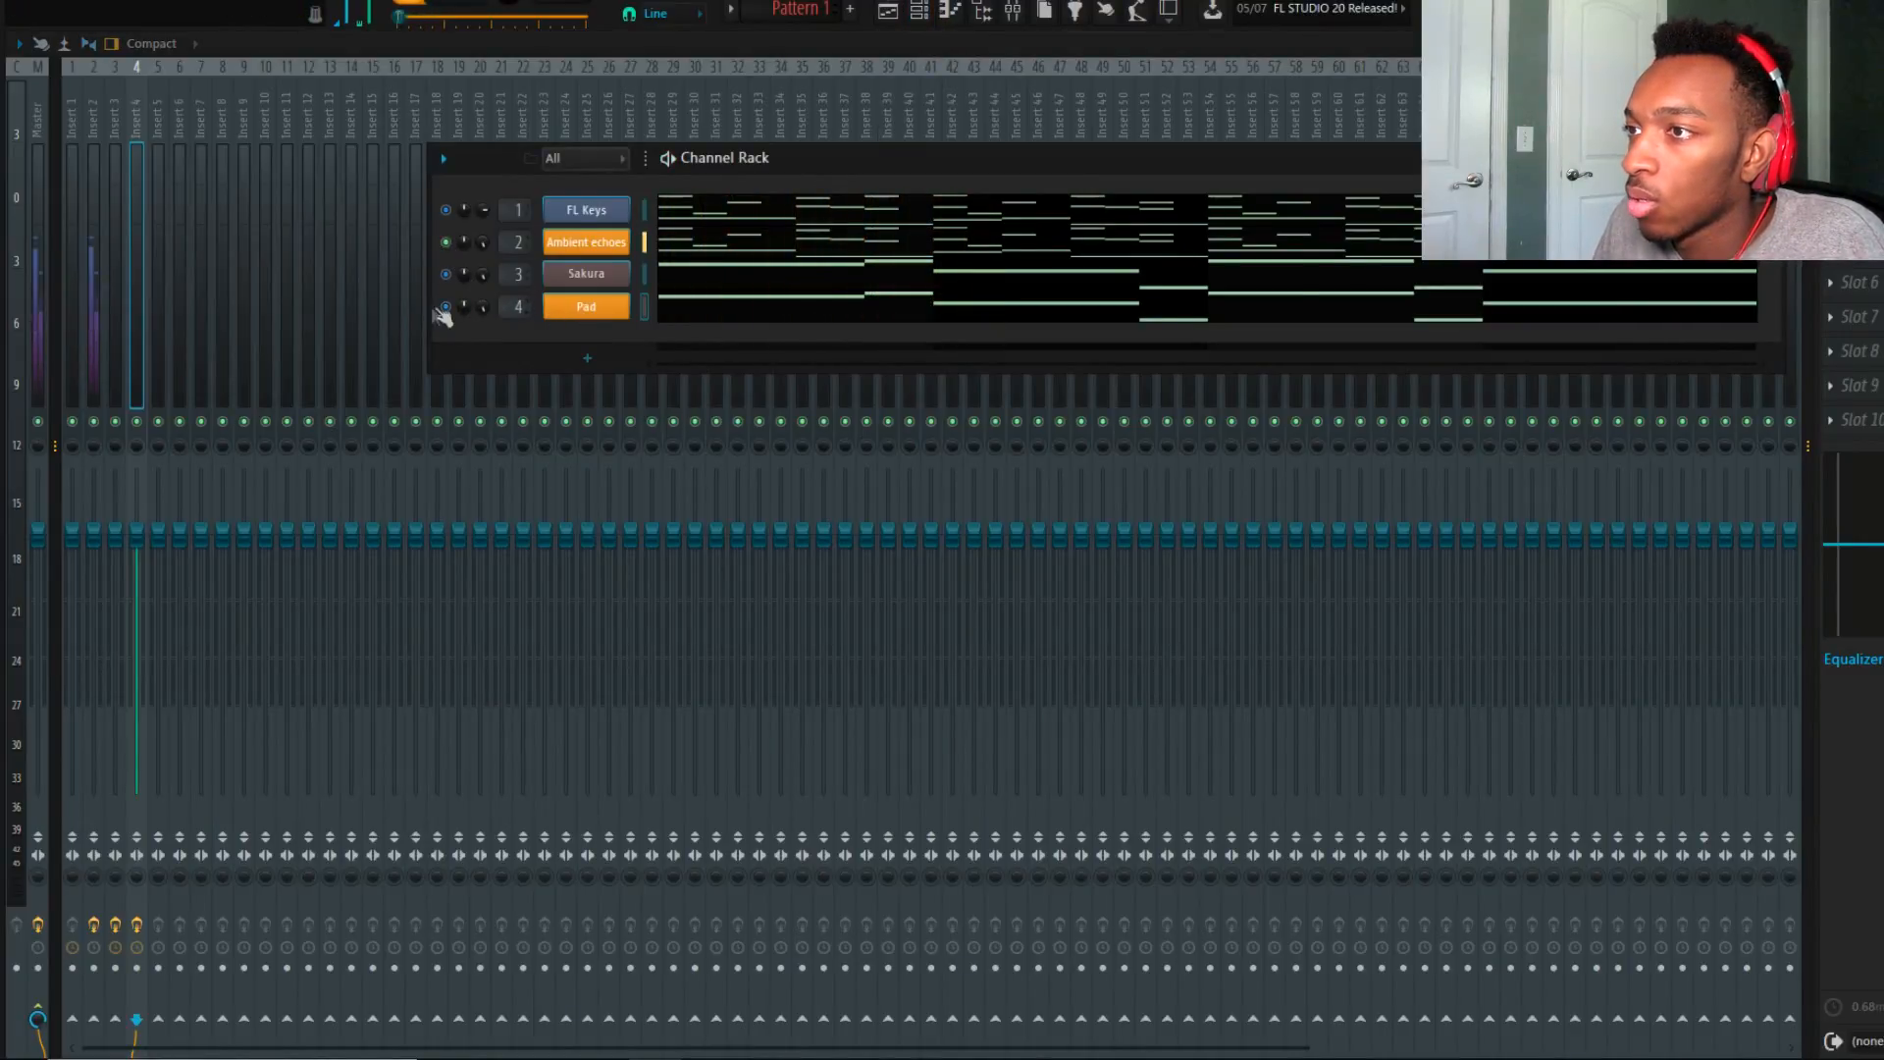
pyautogui.click(557, 312)
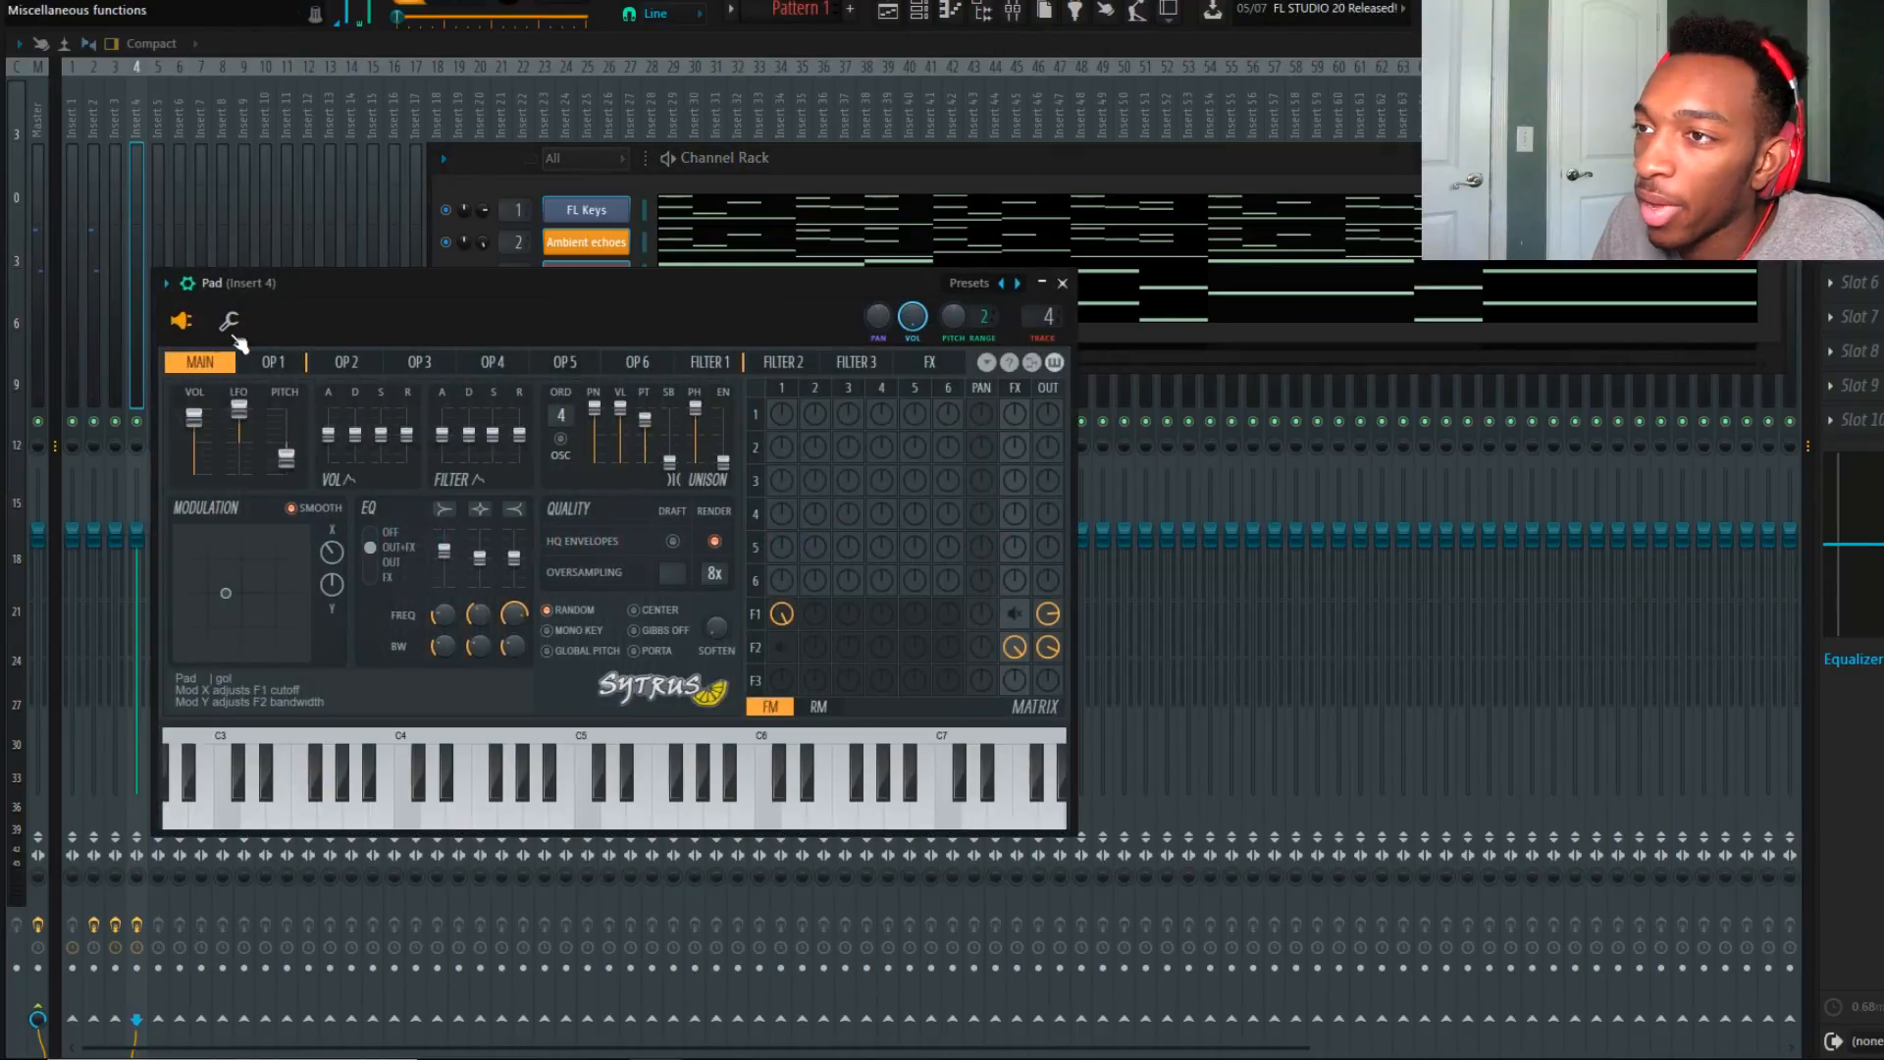
pyautogui.click(968, 288)
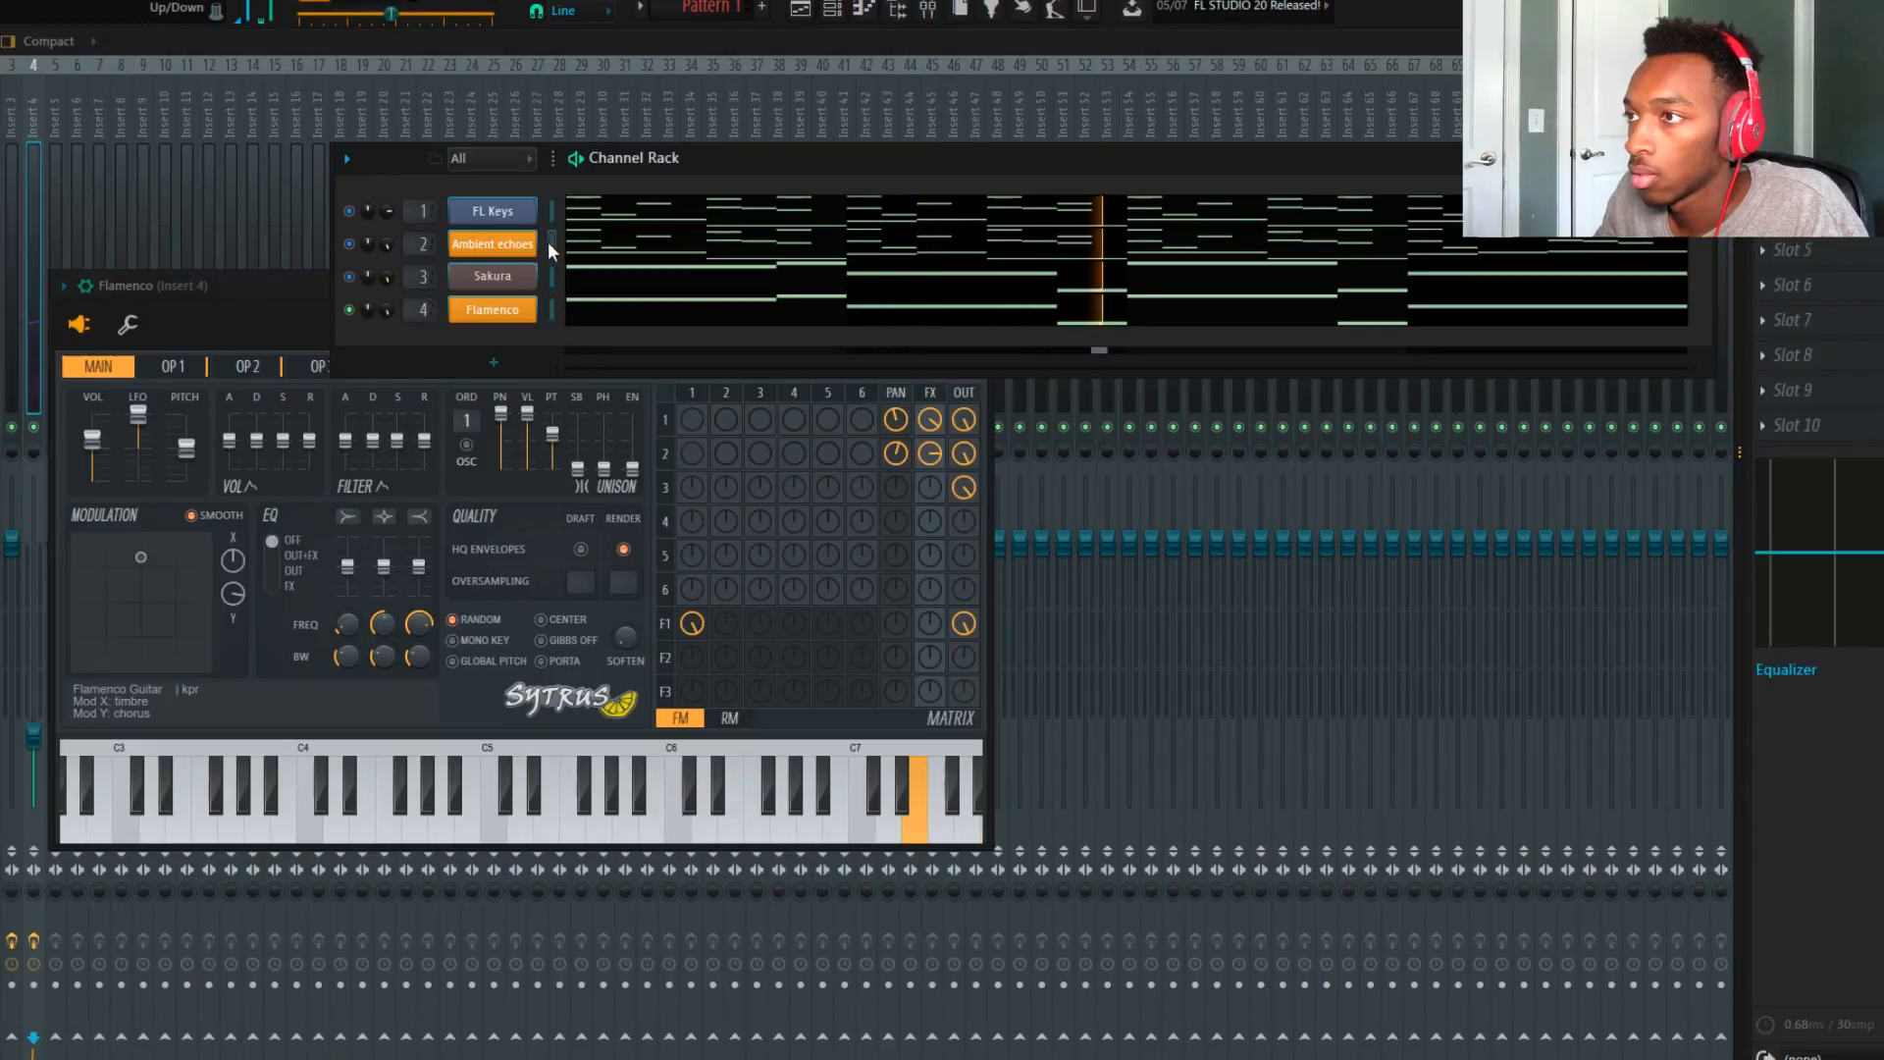
# In the Flamenco channel's piano roll, place a three-beat B6 note from beat 2 of bar 1 and shorten the opening B7 note to one beat.
pyautogui.click(582, 316)
pyautogui.moveTo(112, 442); pyautogui.dragTo(47, 455)
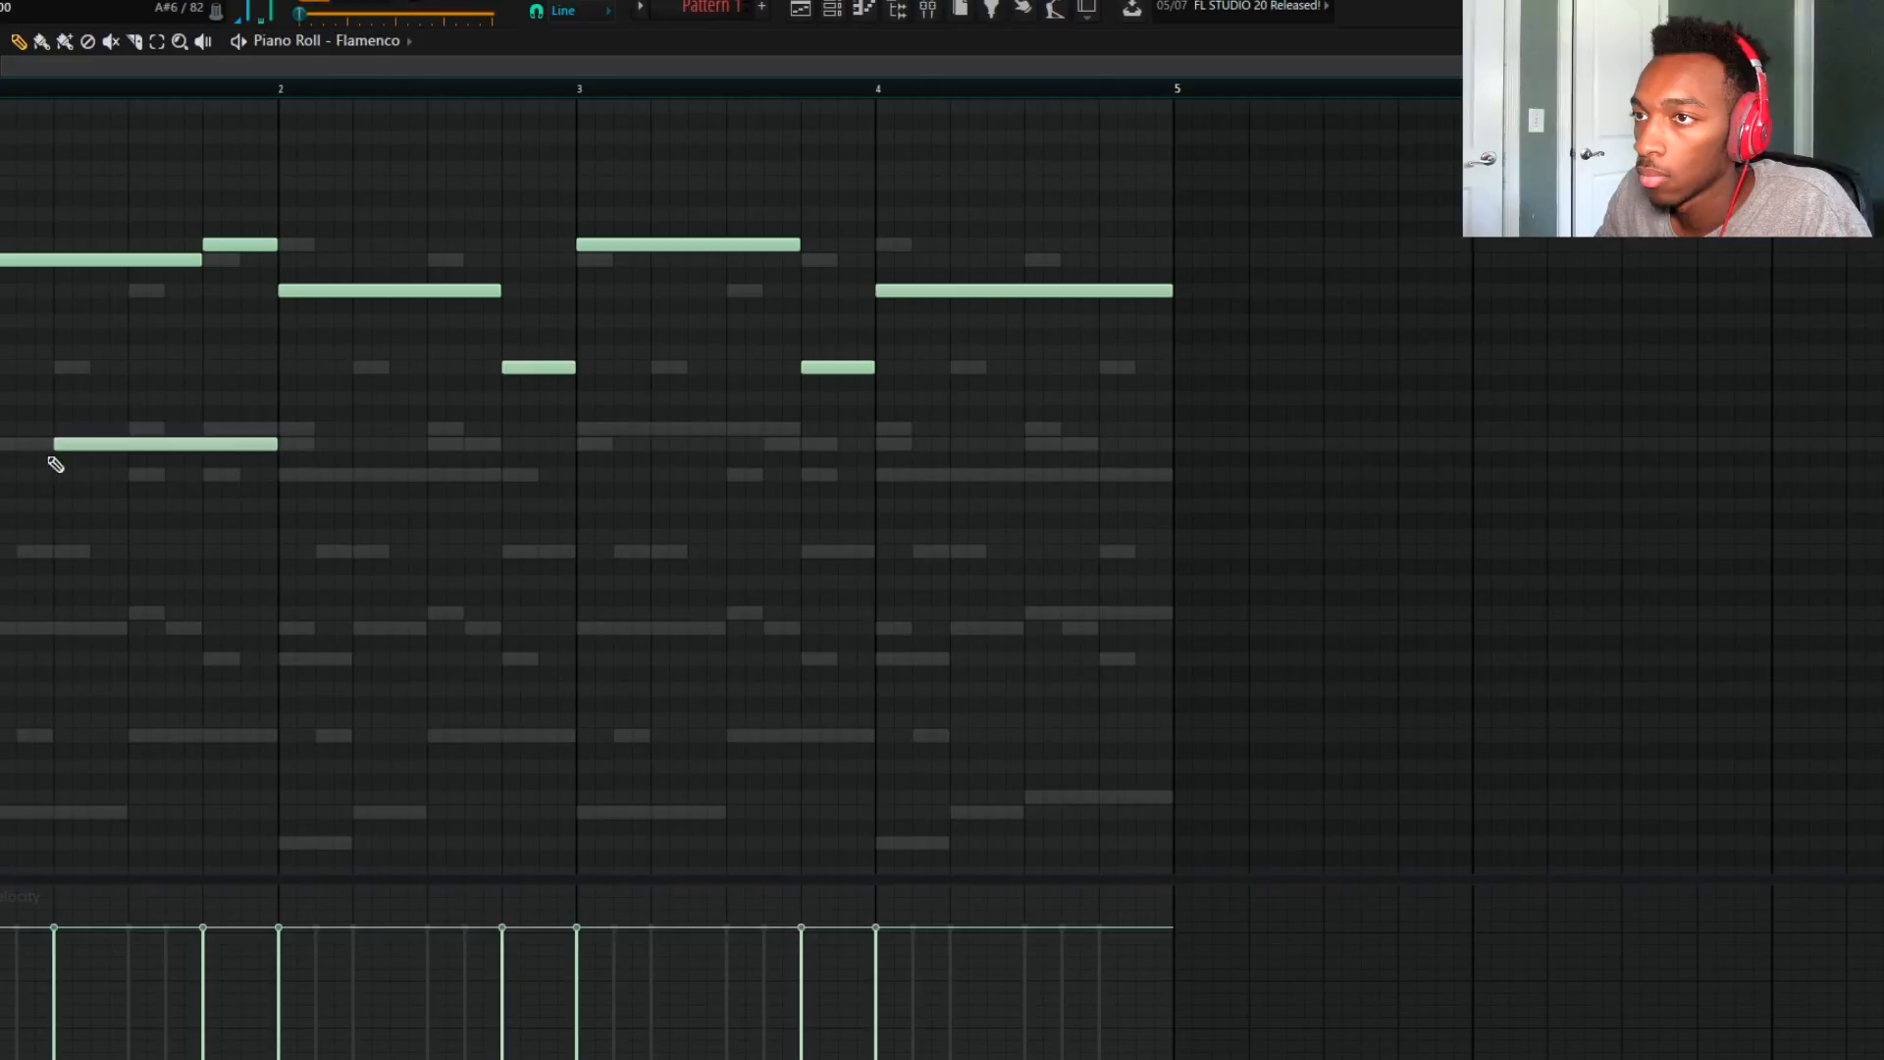
pyautogui.moveTo(197, 262); pyautogui.dragTo(65, 262)
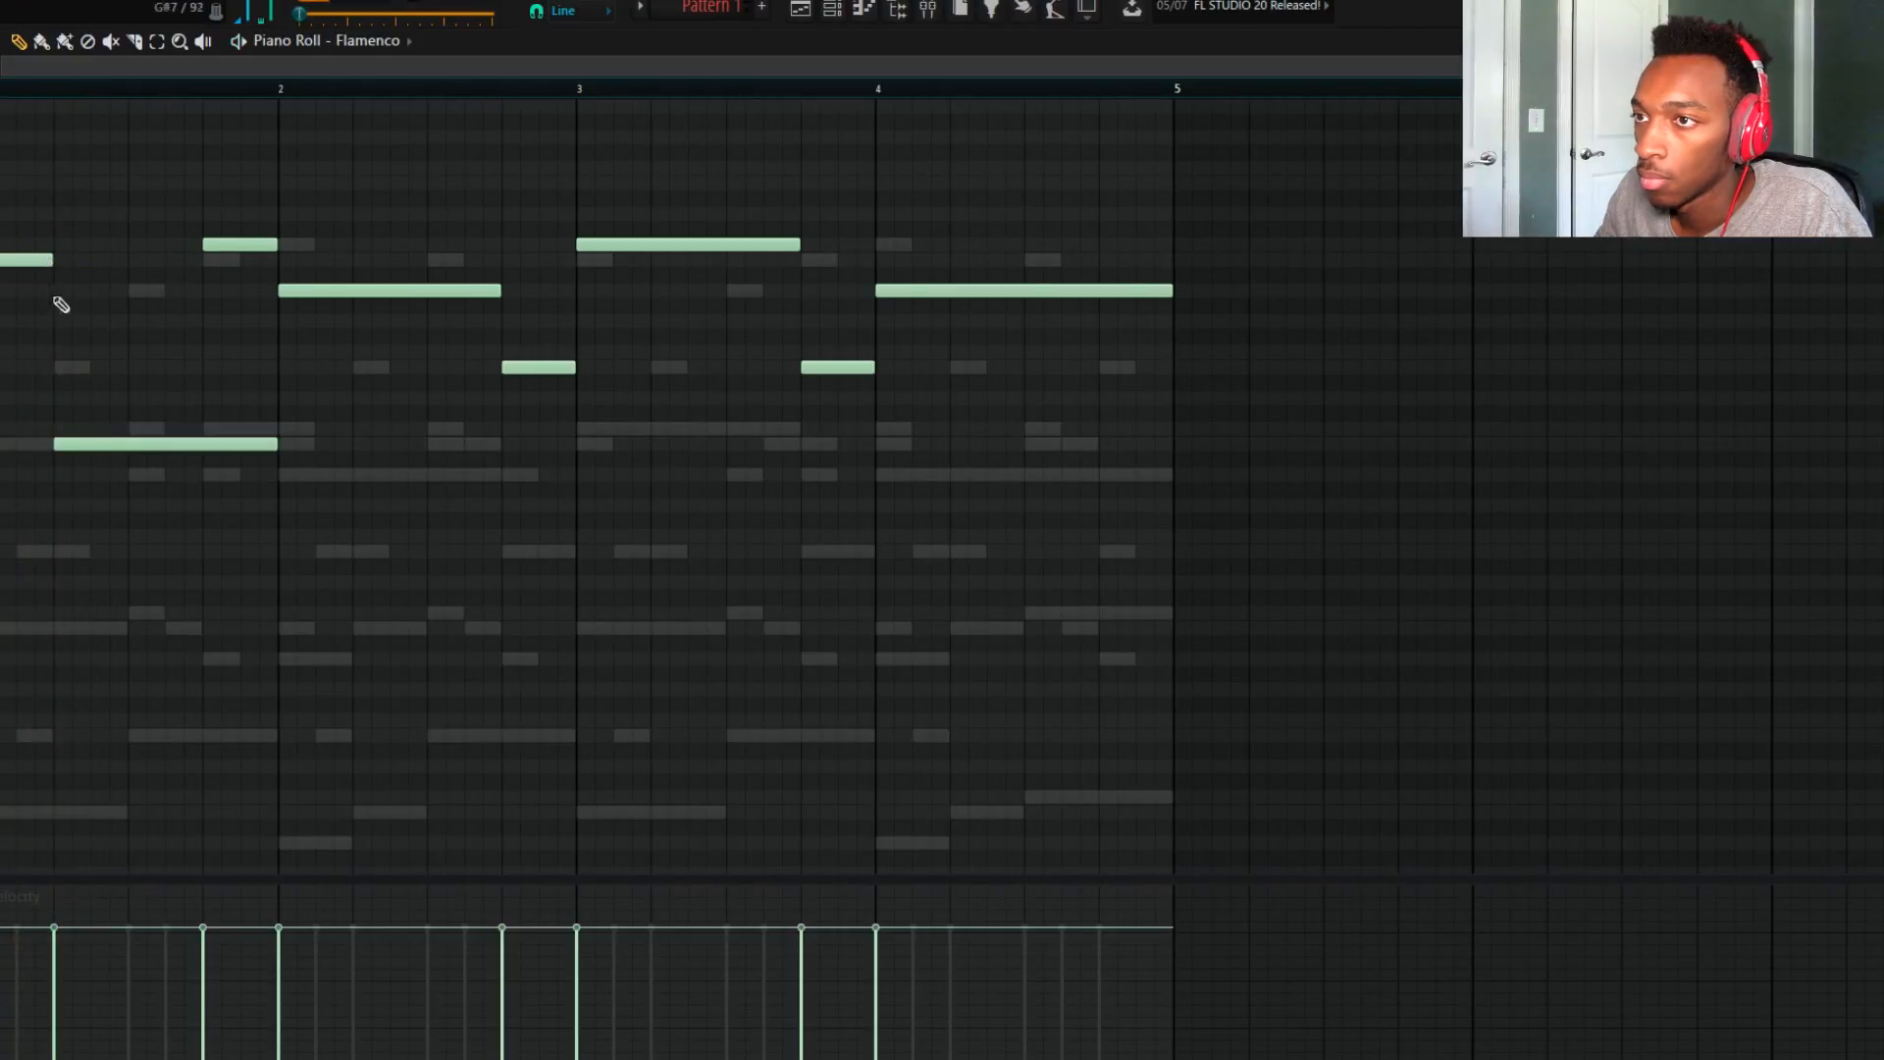
# Fill beats 2 and 3 of bar 1 with one-beat A7 and F#7 notes in place of the long B6 note, playing the melody to check.
pyautogui.press('space')
pyautogui.press('space')
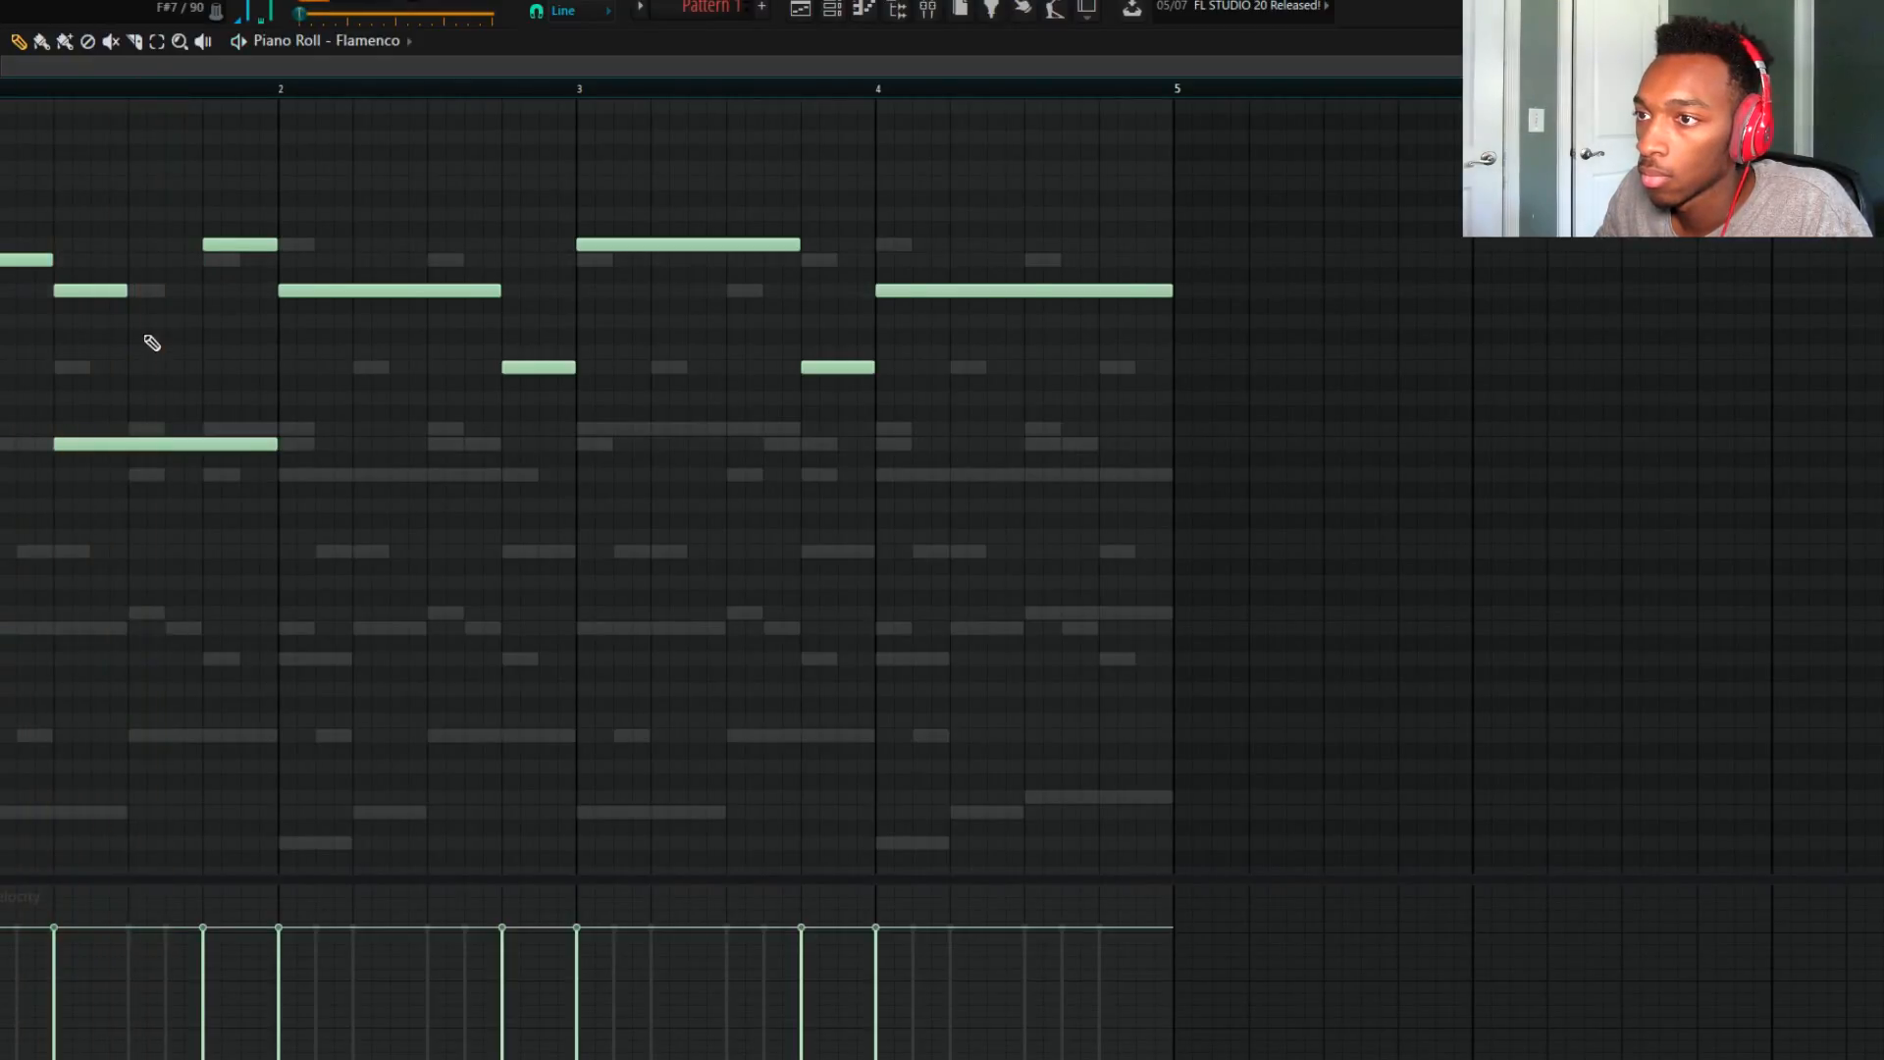
pyautogui.press('space')
pyautogui.press('space')
pyautogui.click(135, 336)
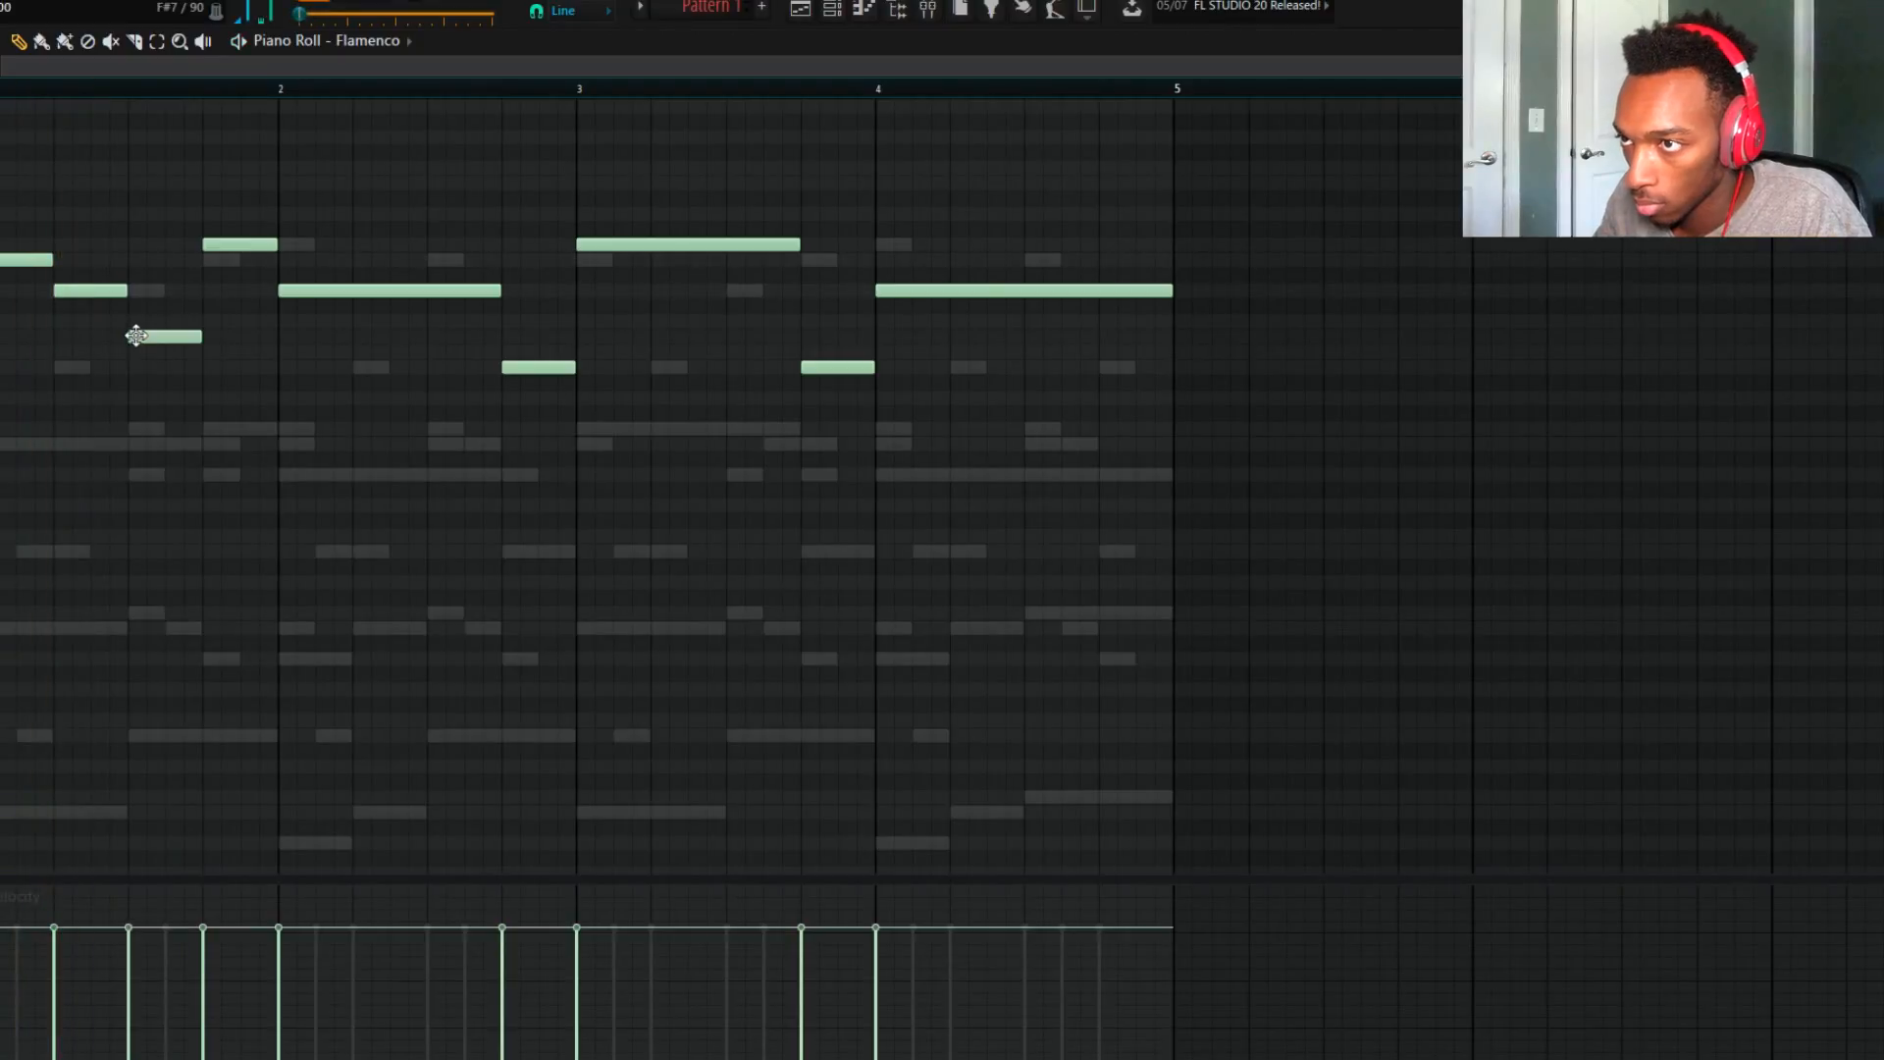
# Transpose all Flamenco notes down two octaves and set bar 1's beat 2 note to E5 and beat 3 note to E6 while listening.
pyautogui.hotkey('ctrl', 'a')
pyautogui.moveTo(1207, 303); pyautogui.dragTo(1207, 675)
pyautogui.press('space')
pyautogui.press('space')
pyautogui.click(59, 736)
pyautogui.press('space')
pyautogui.press('space')
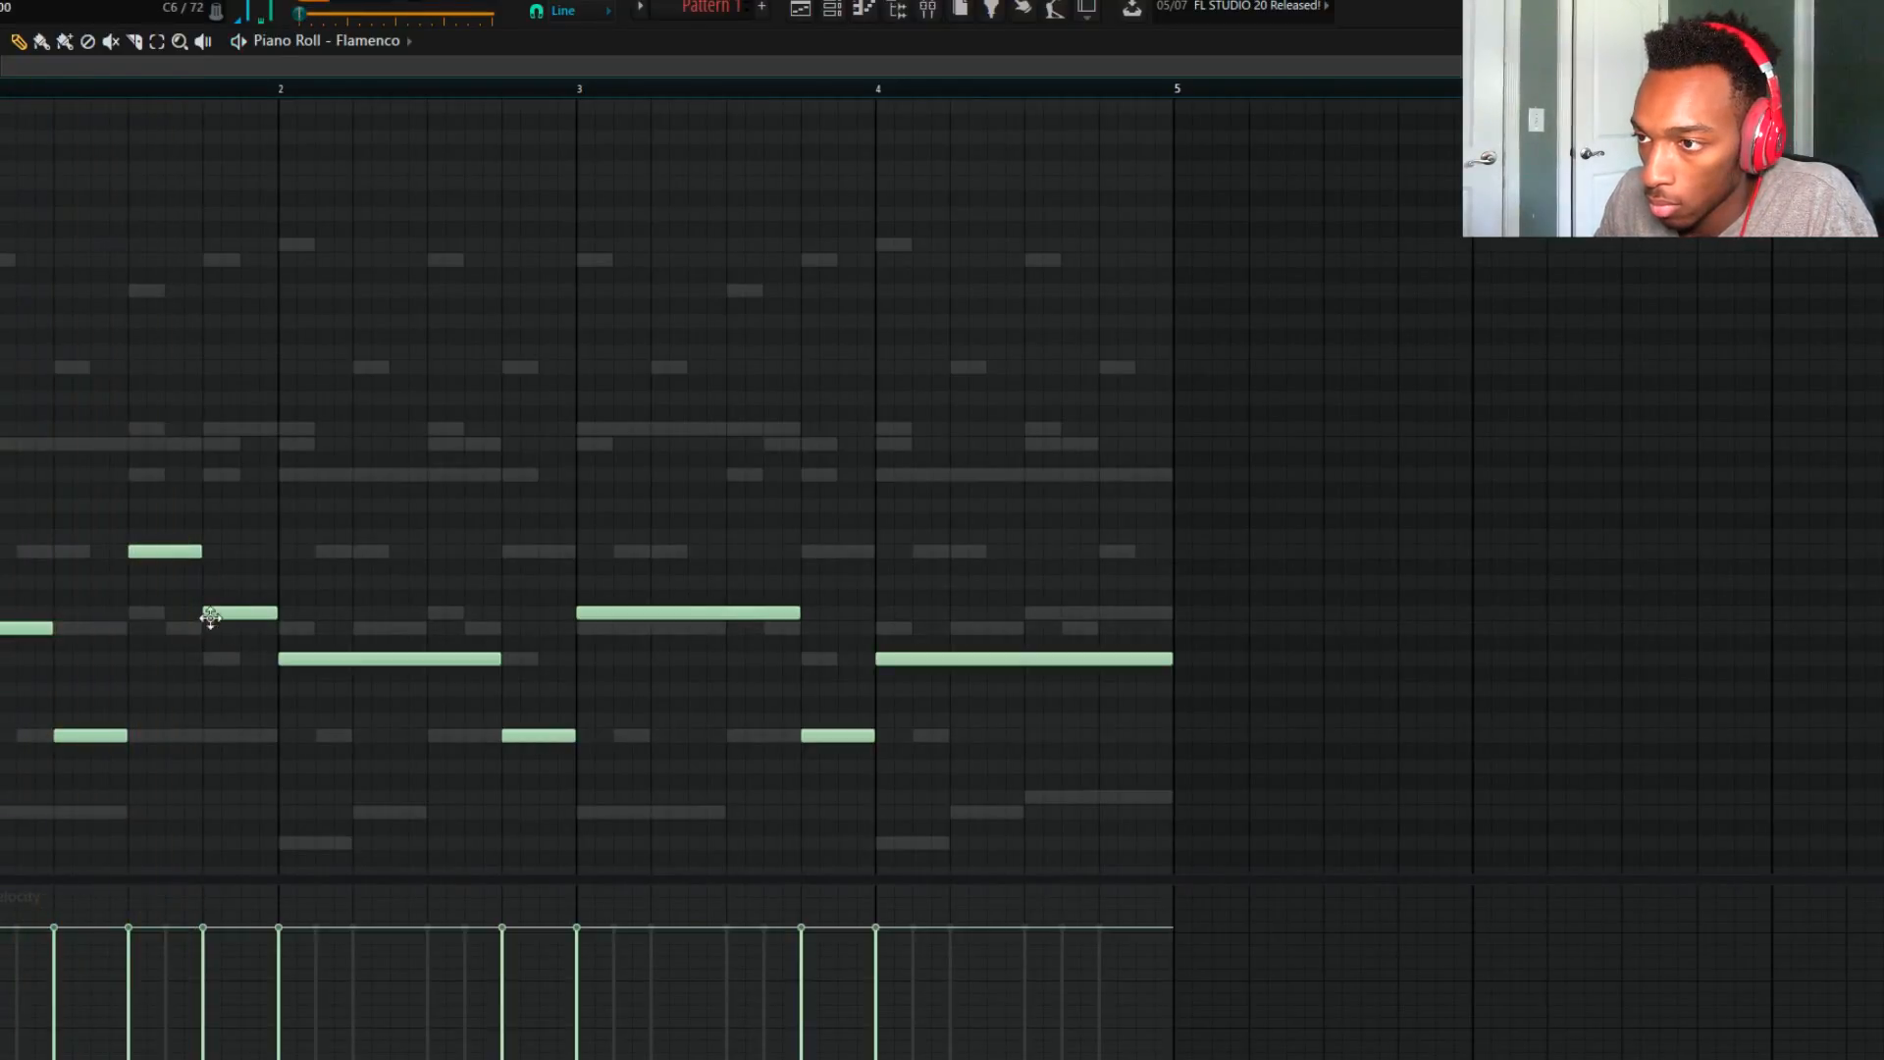
# In the Flamenco piano roll, move bar 1's E5 note from beat 2 to beat 3, playing the melody to check.
pyautogui.press('space')
pyautogui.press('space')
pyautogui.press('space')
pyautogui.moveTo(91, 738); pyautogui.dragTo(168, 738)
pyautogui.press('space')
pyautogui.moveTo(178, 550); pyautogui.dragTo(216, 550)
pyautogui.press('space')
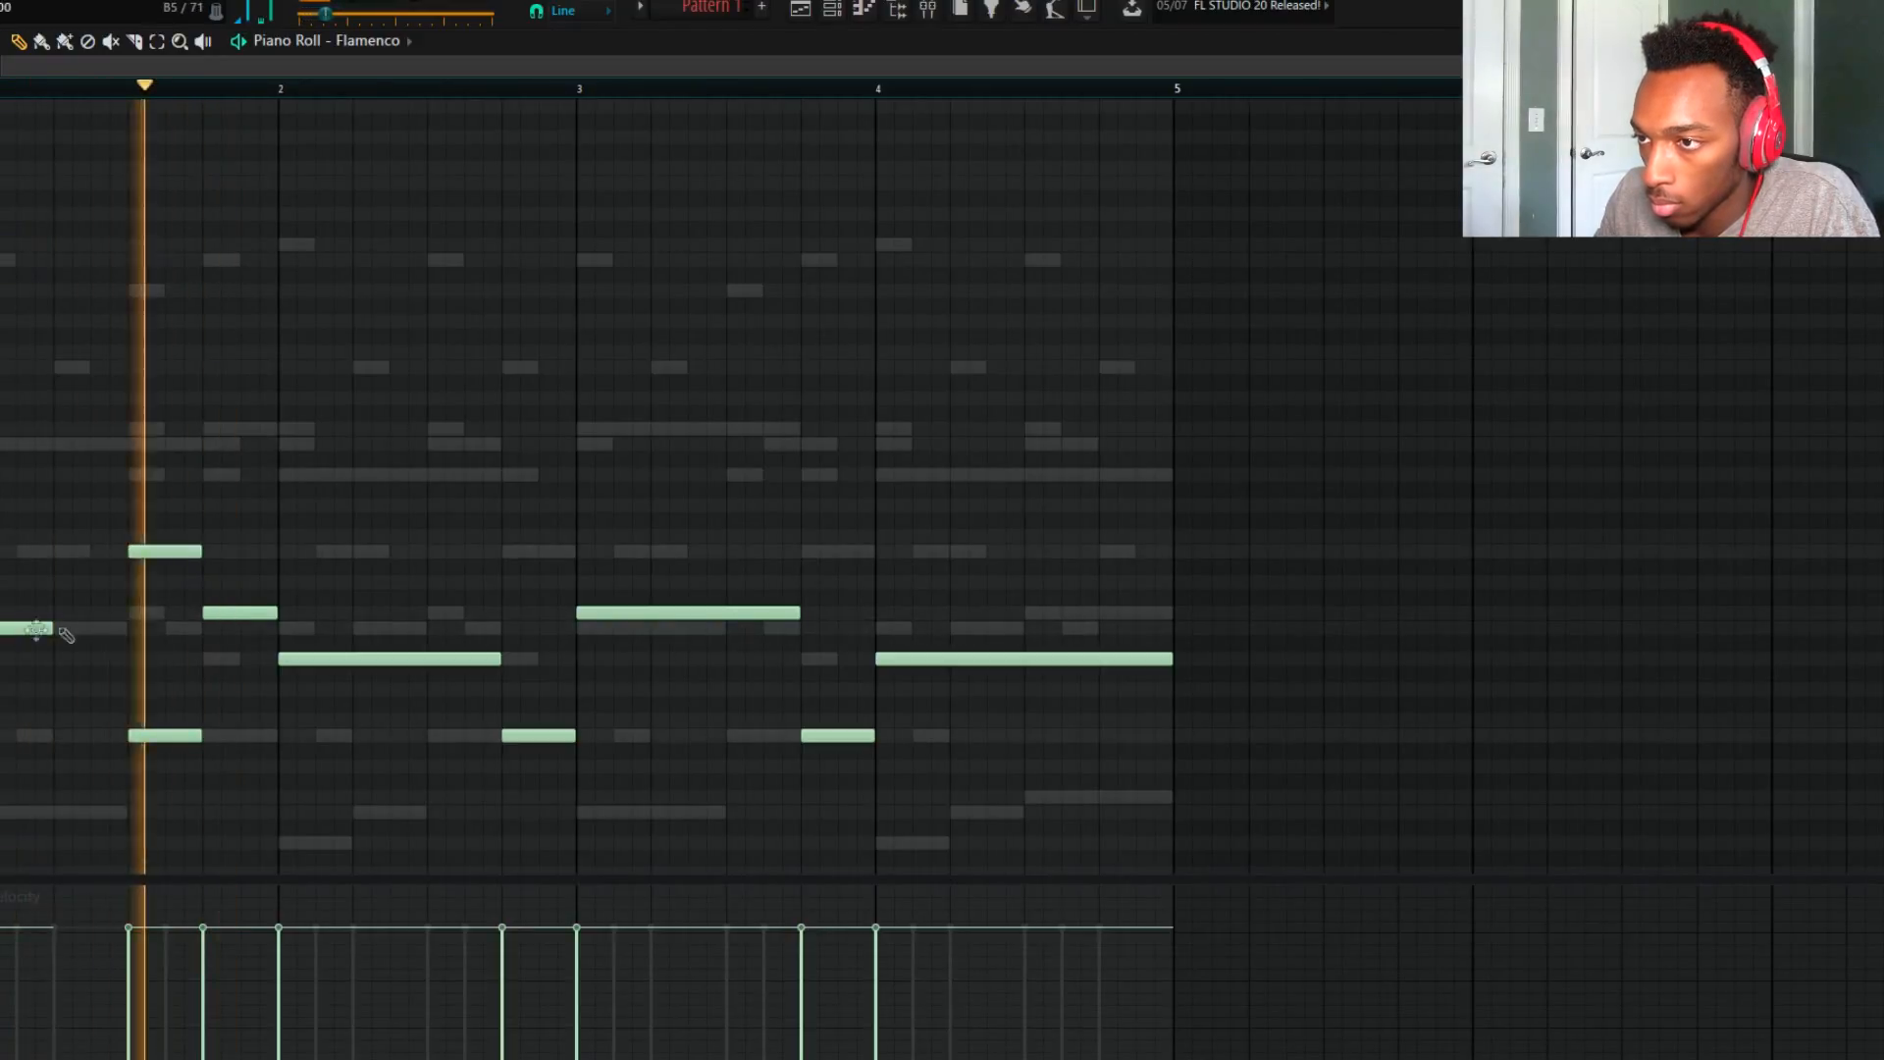
# Shorten bar 2's A5 note to one beat and add one-beat C6 and B5 notes on beats 2 and 3.
pyautogui.press('space')
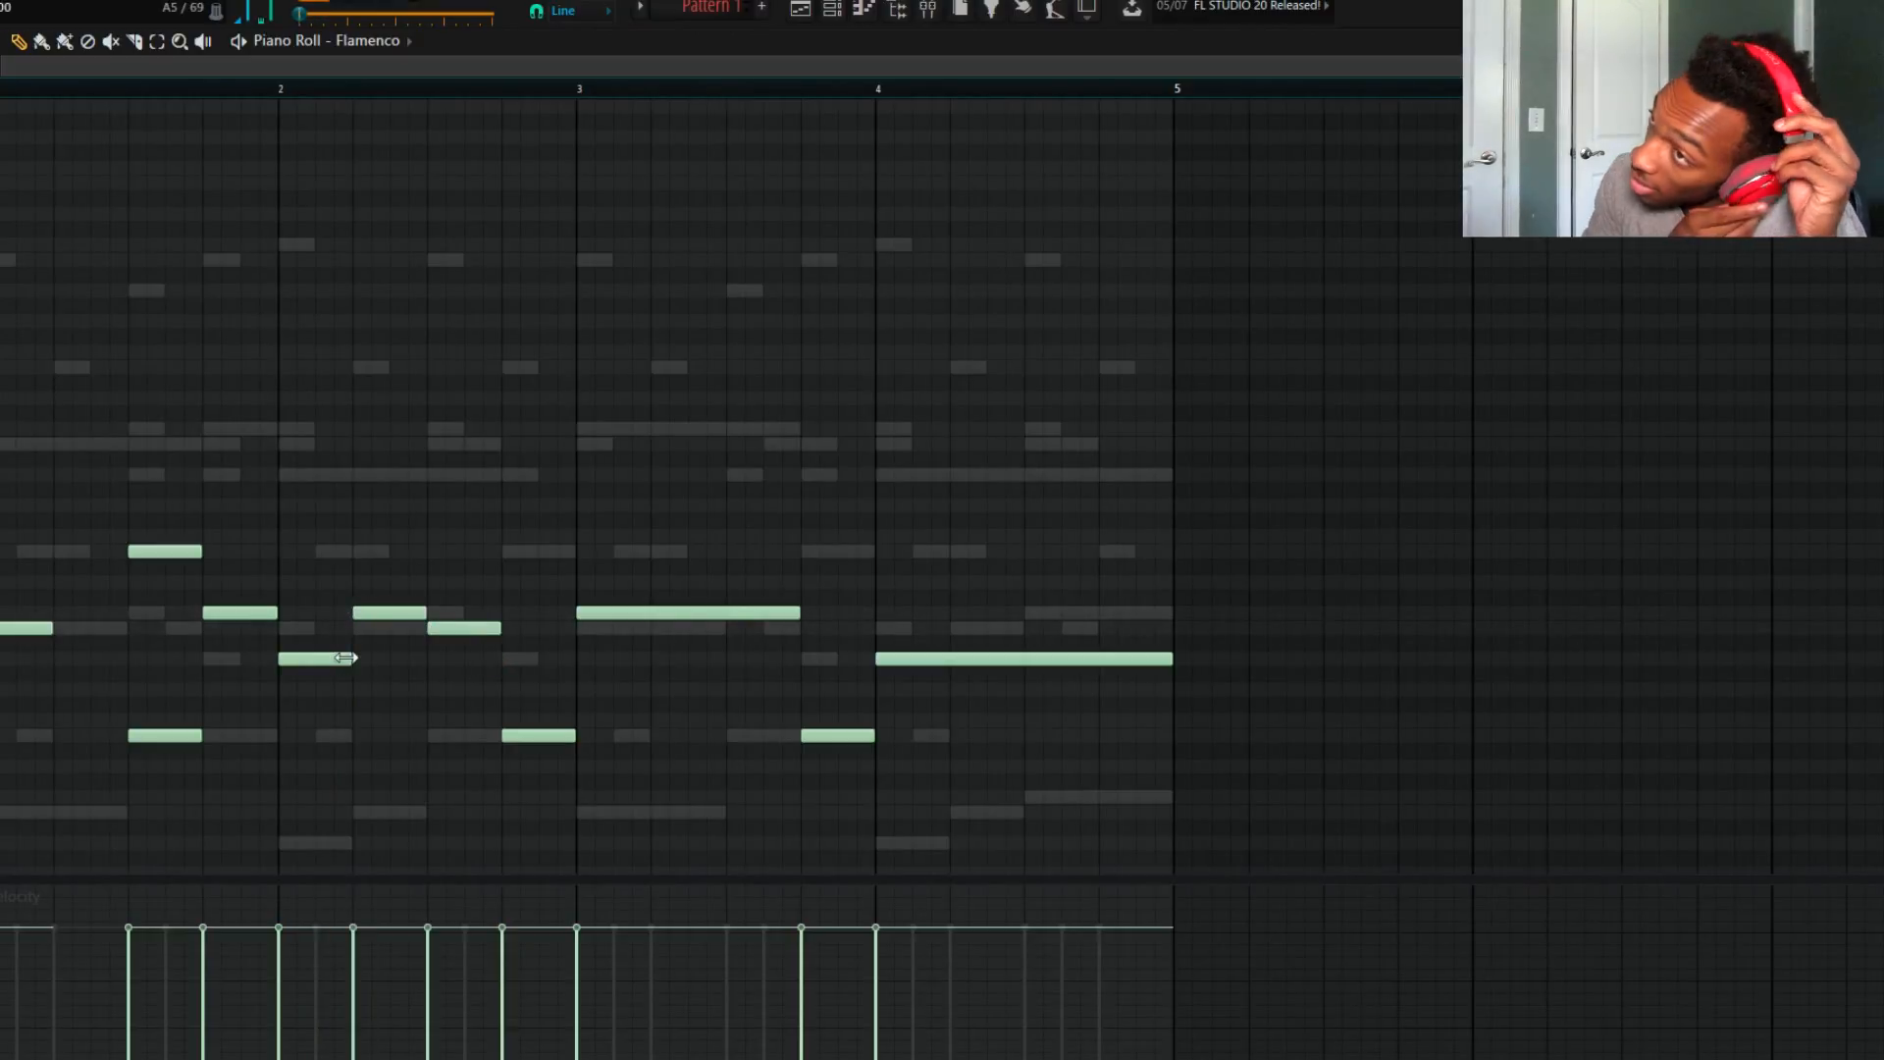
pyautogui.press('space')
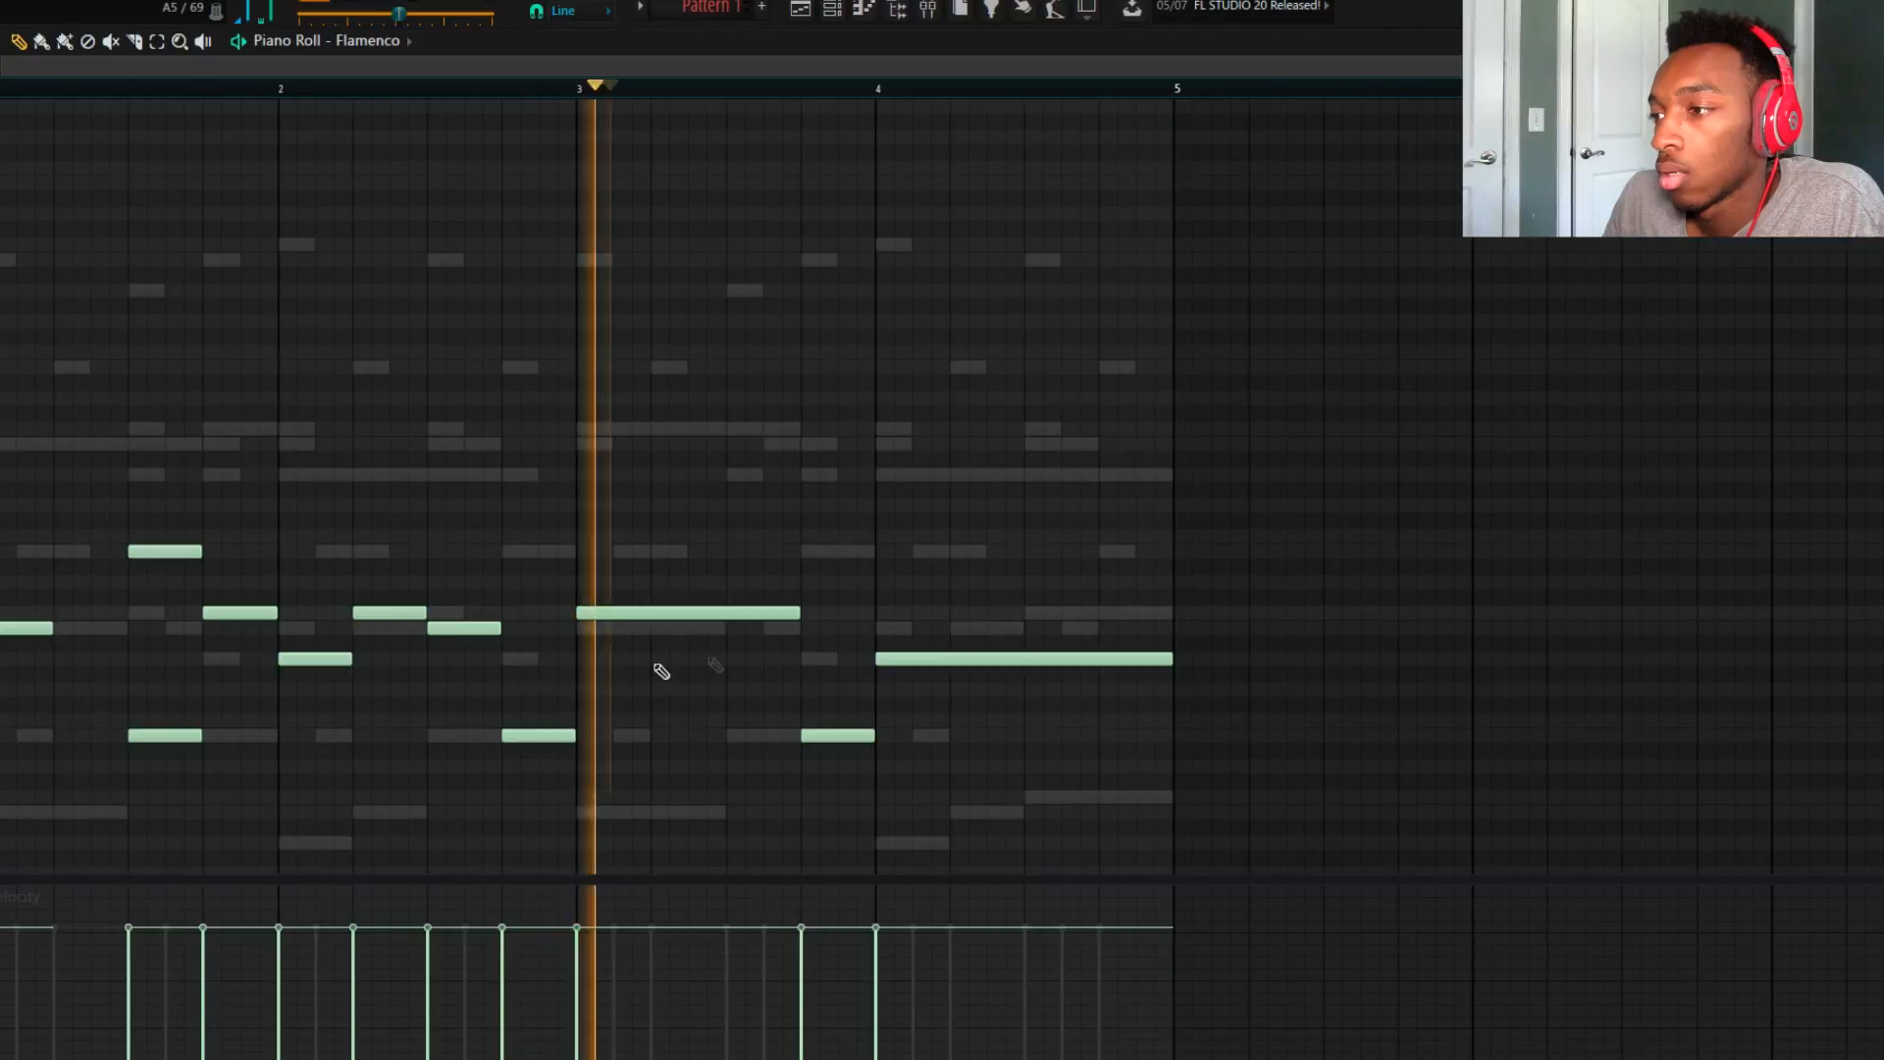
pyautogui.press('space')
# Delete the Flamenco notes in bars 3 and 4 and duplicate the notes of bars 1 and 2 into them.
pyautogui.moveTo(1337, 805); pyautogui.dragTo(630, 567)
pyautogui.press('Delete')
pyautogui.moveTo(673, 812); pyautogui.dragTo(72, 468)
pyautogui.hotkey('ctrl', 'b')
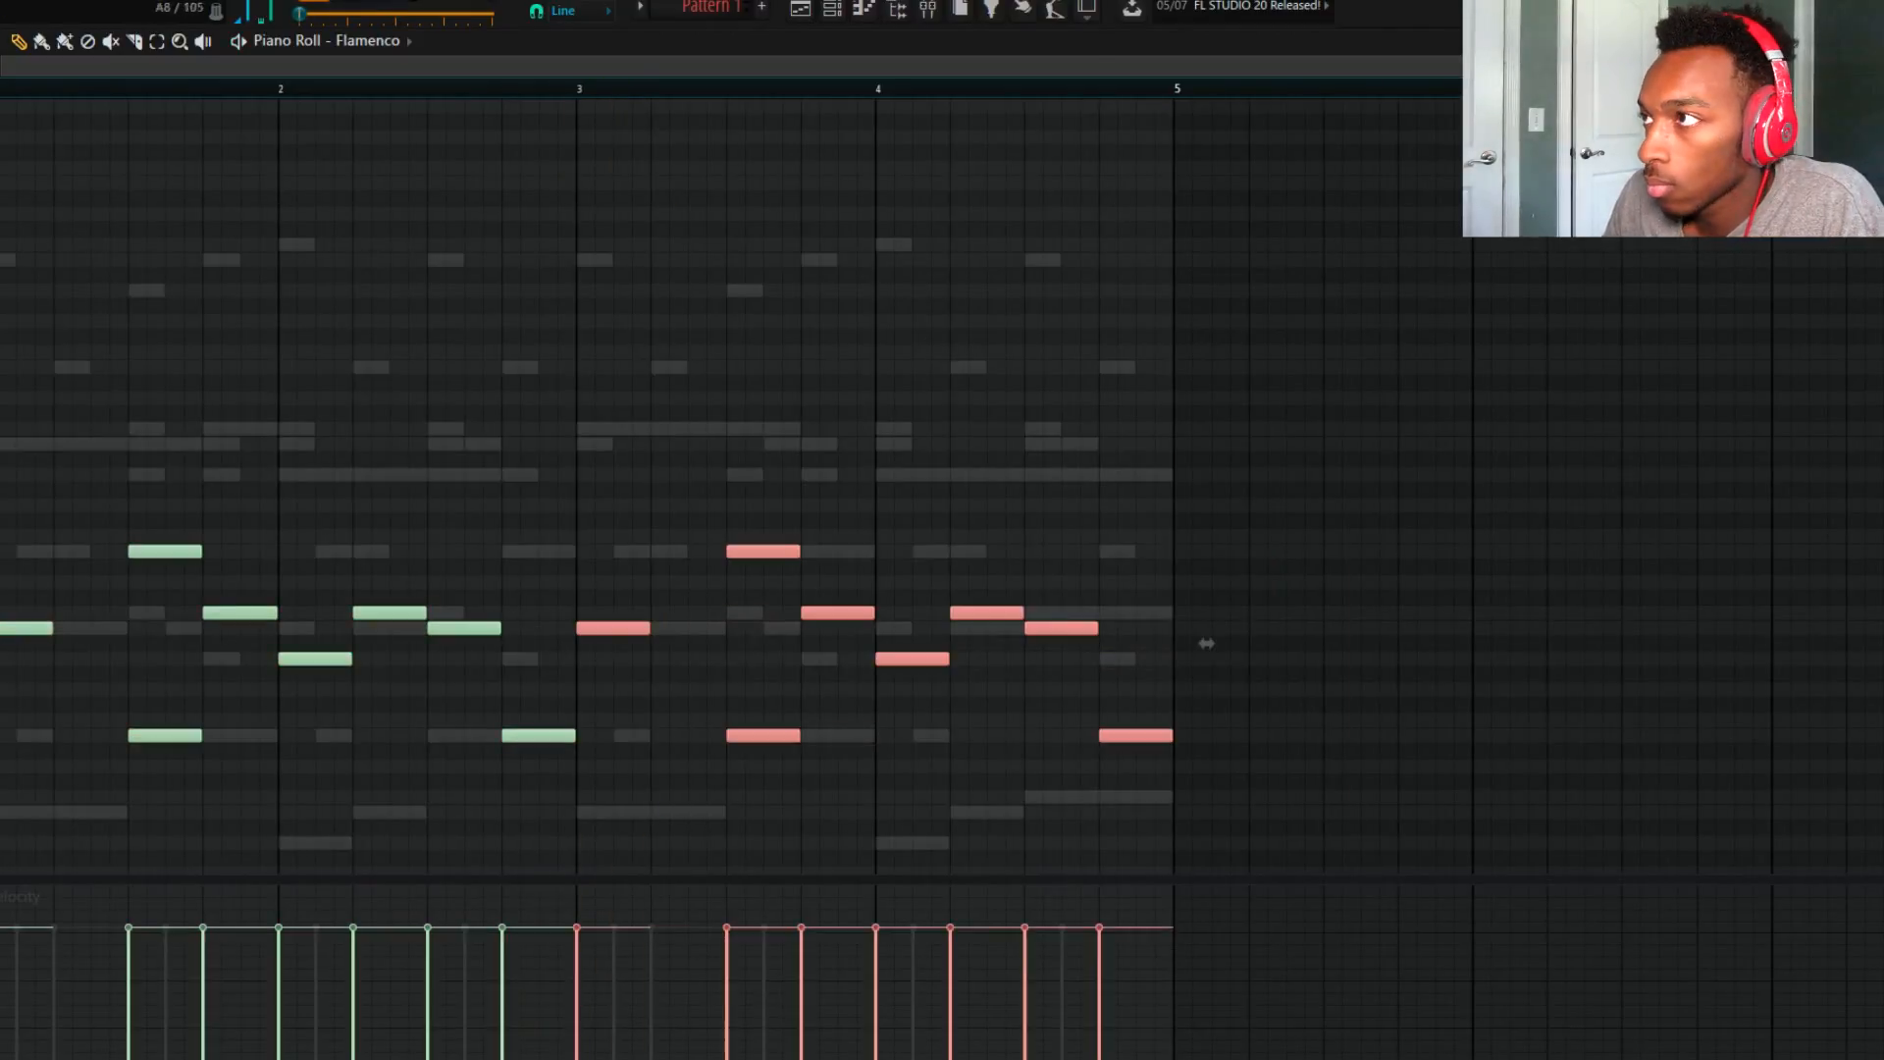
# Play the layered pattern and examine the Fruity Reeverb 2 and Gross Beat effects on mixer insert 4.
pyautogui.click(832, 9)
pyautogui.press('space')
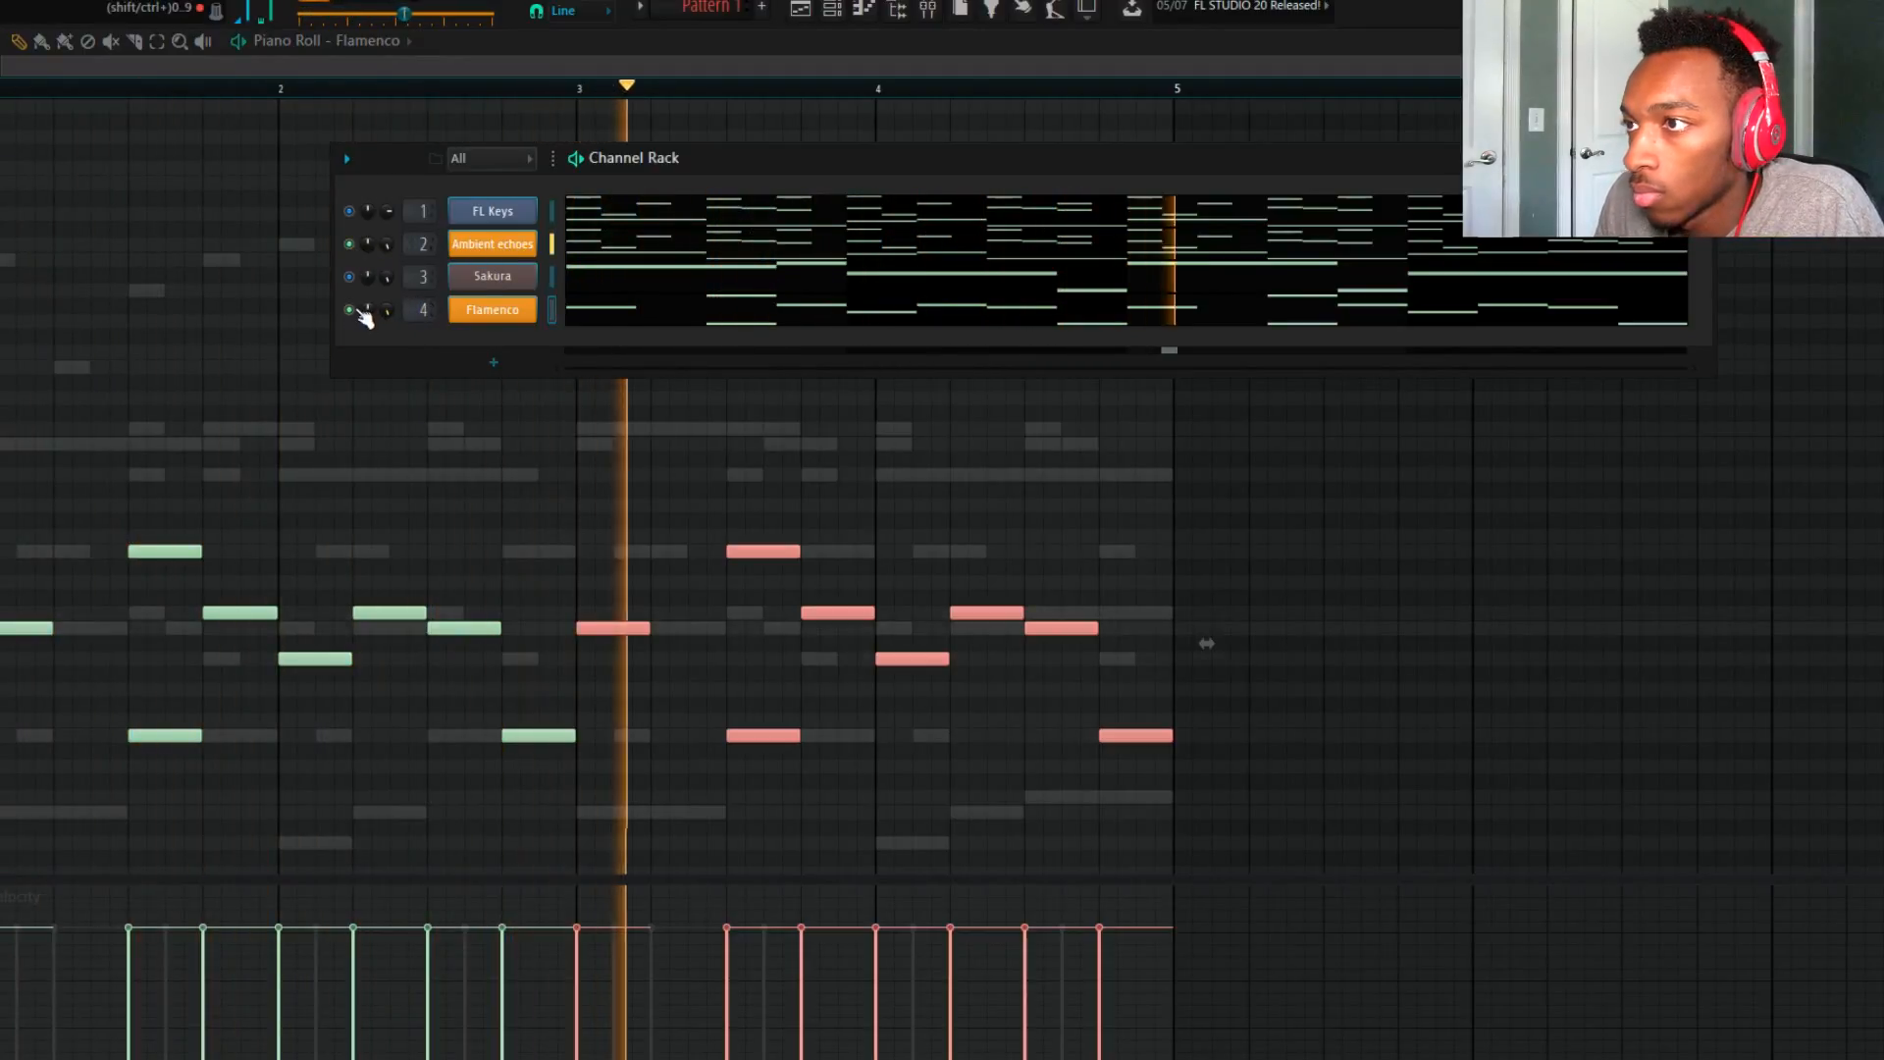
pyautogui.click(927, 9)
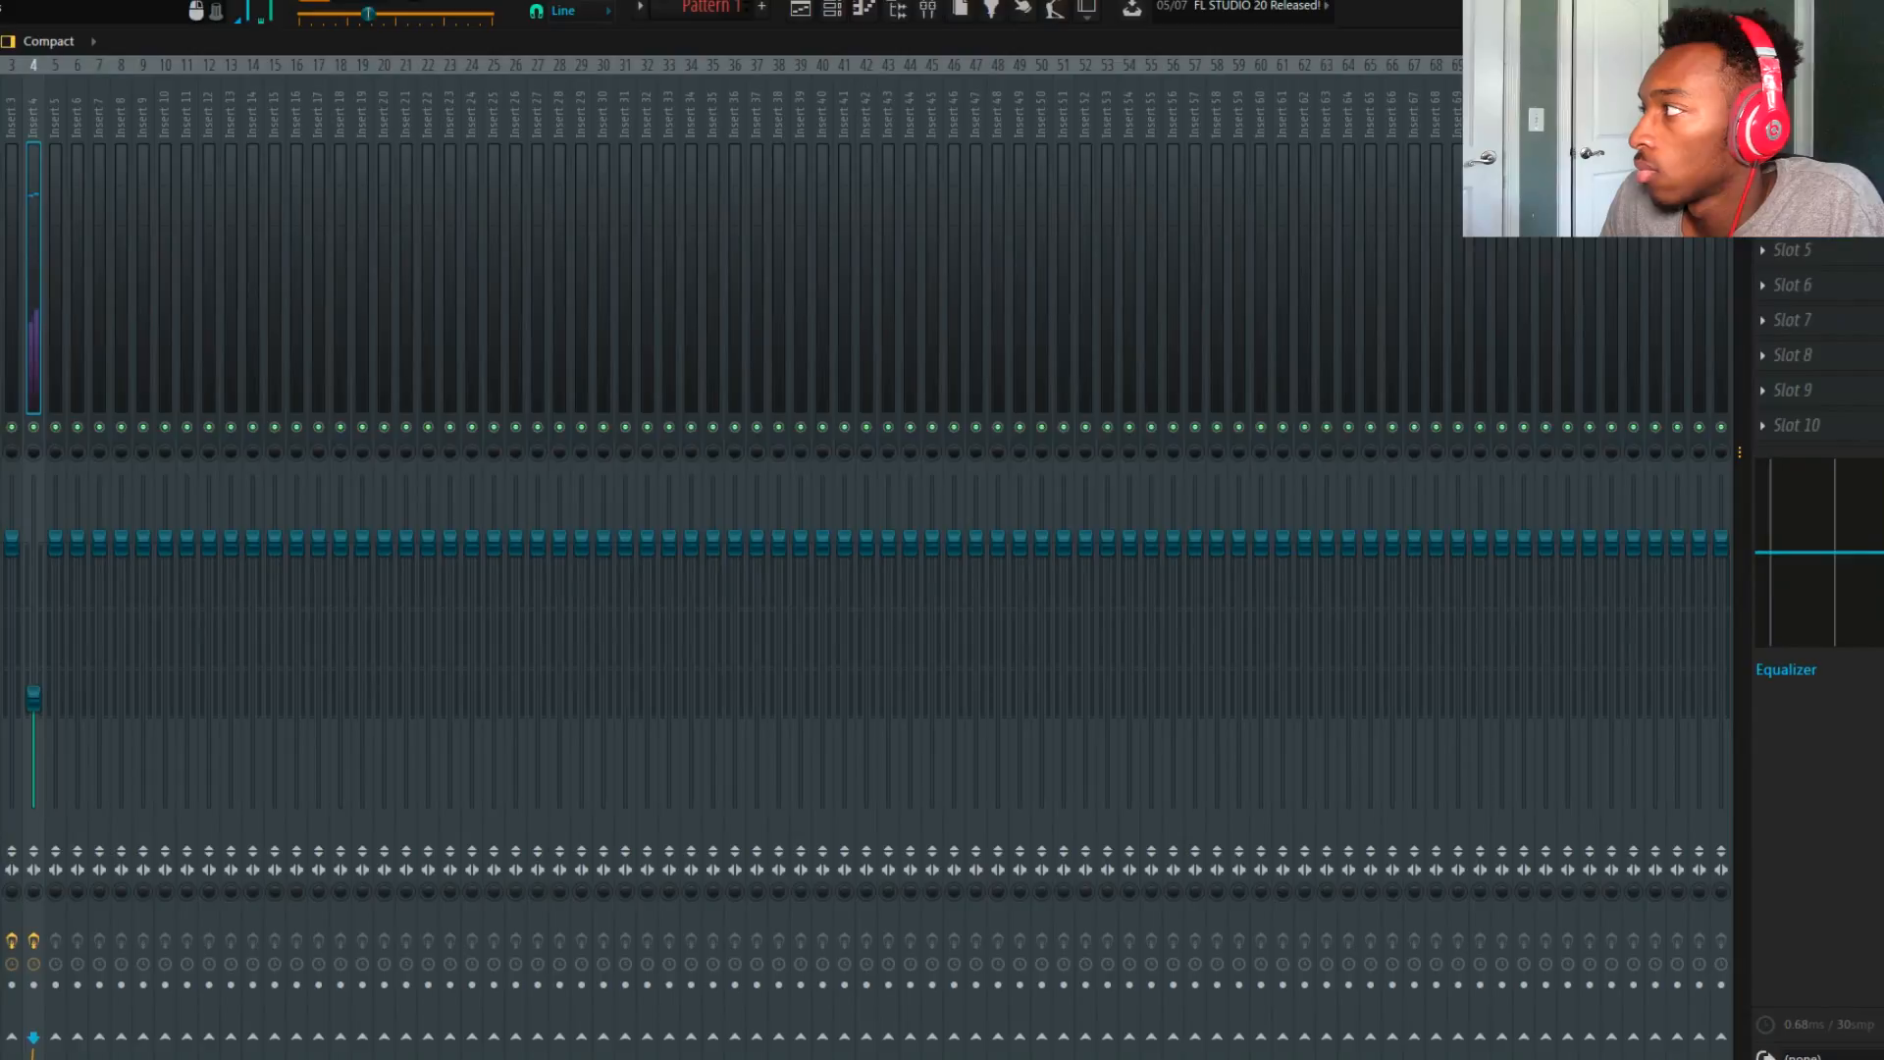
pyautogui.click(1813, 110)
pyautogui.click(1813, 144)
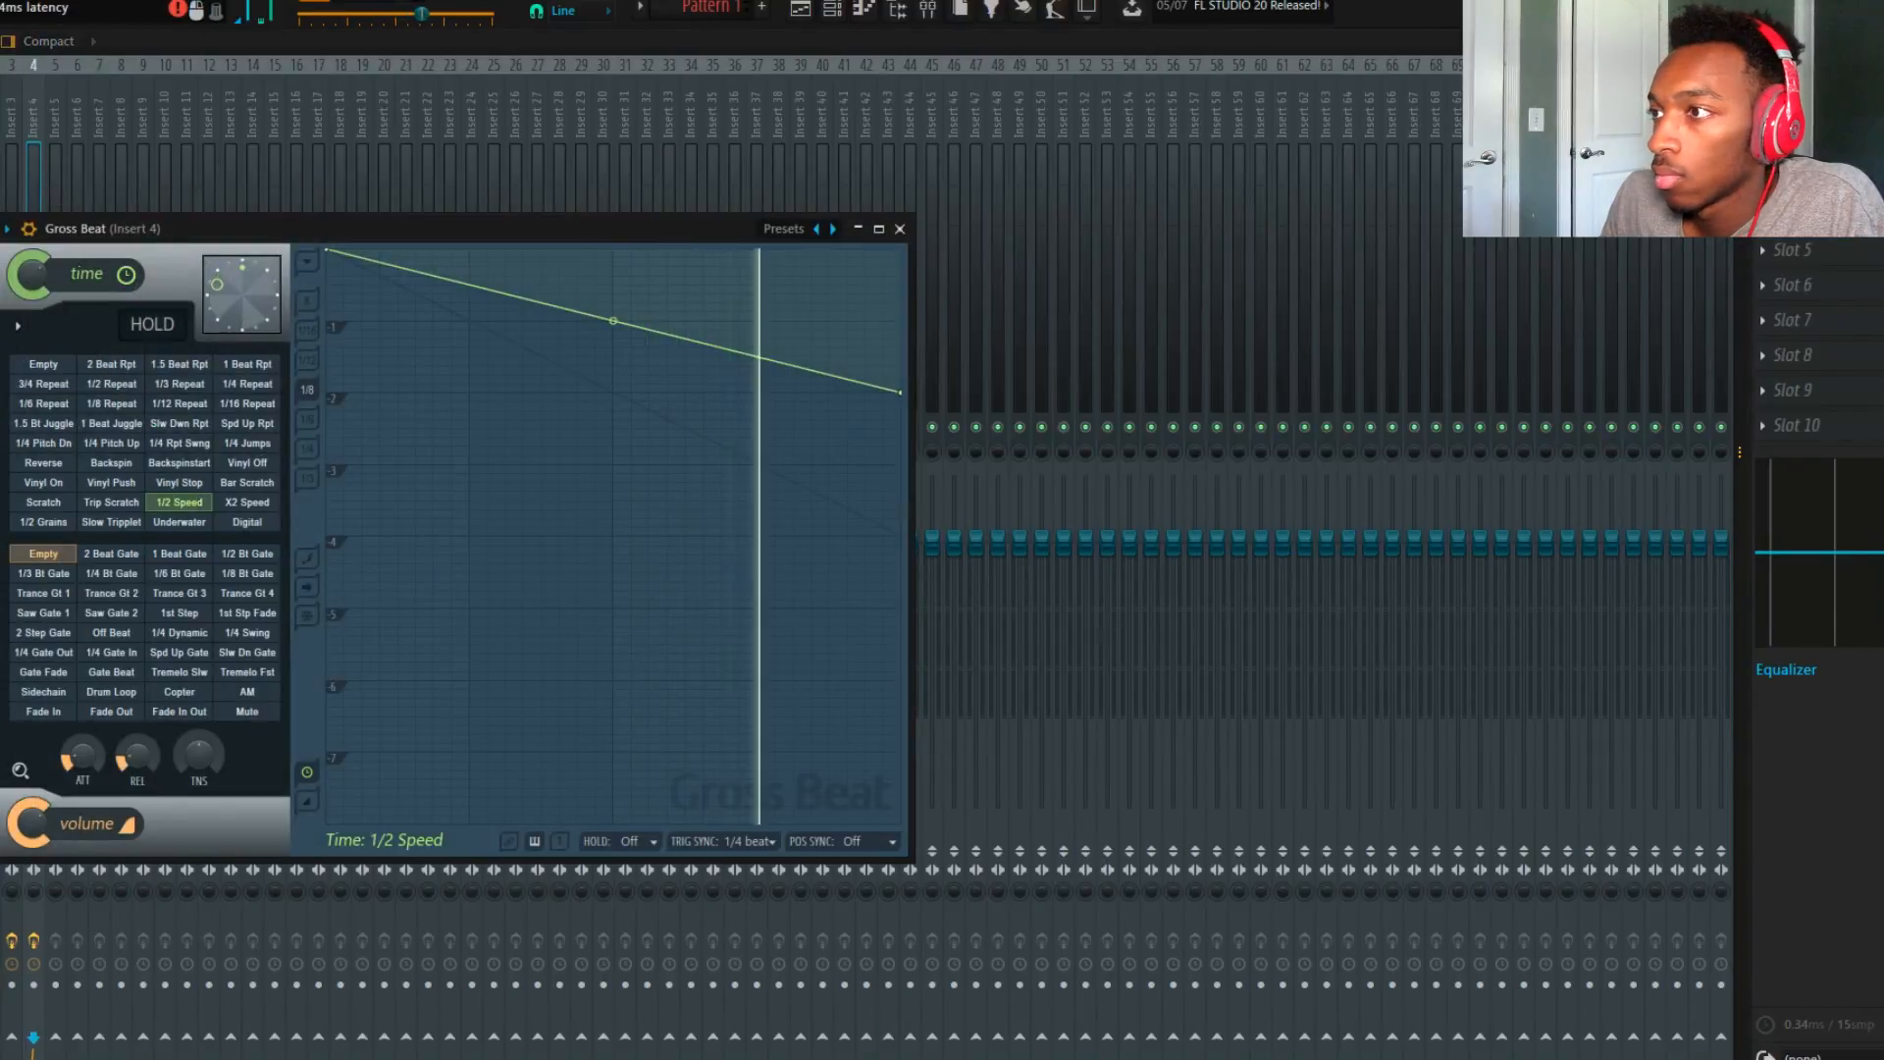
# Load a fresh Gross Beat on insert 4, choose its Flanging preset and set the time effect to WishWash 2.
pyautogui.click(1764, 144)
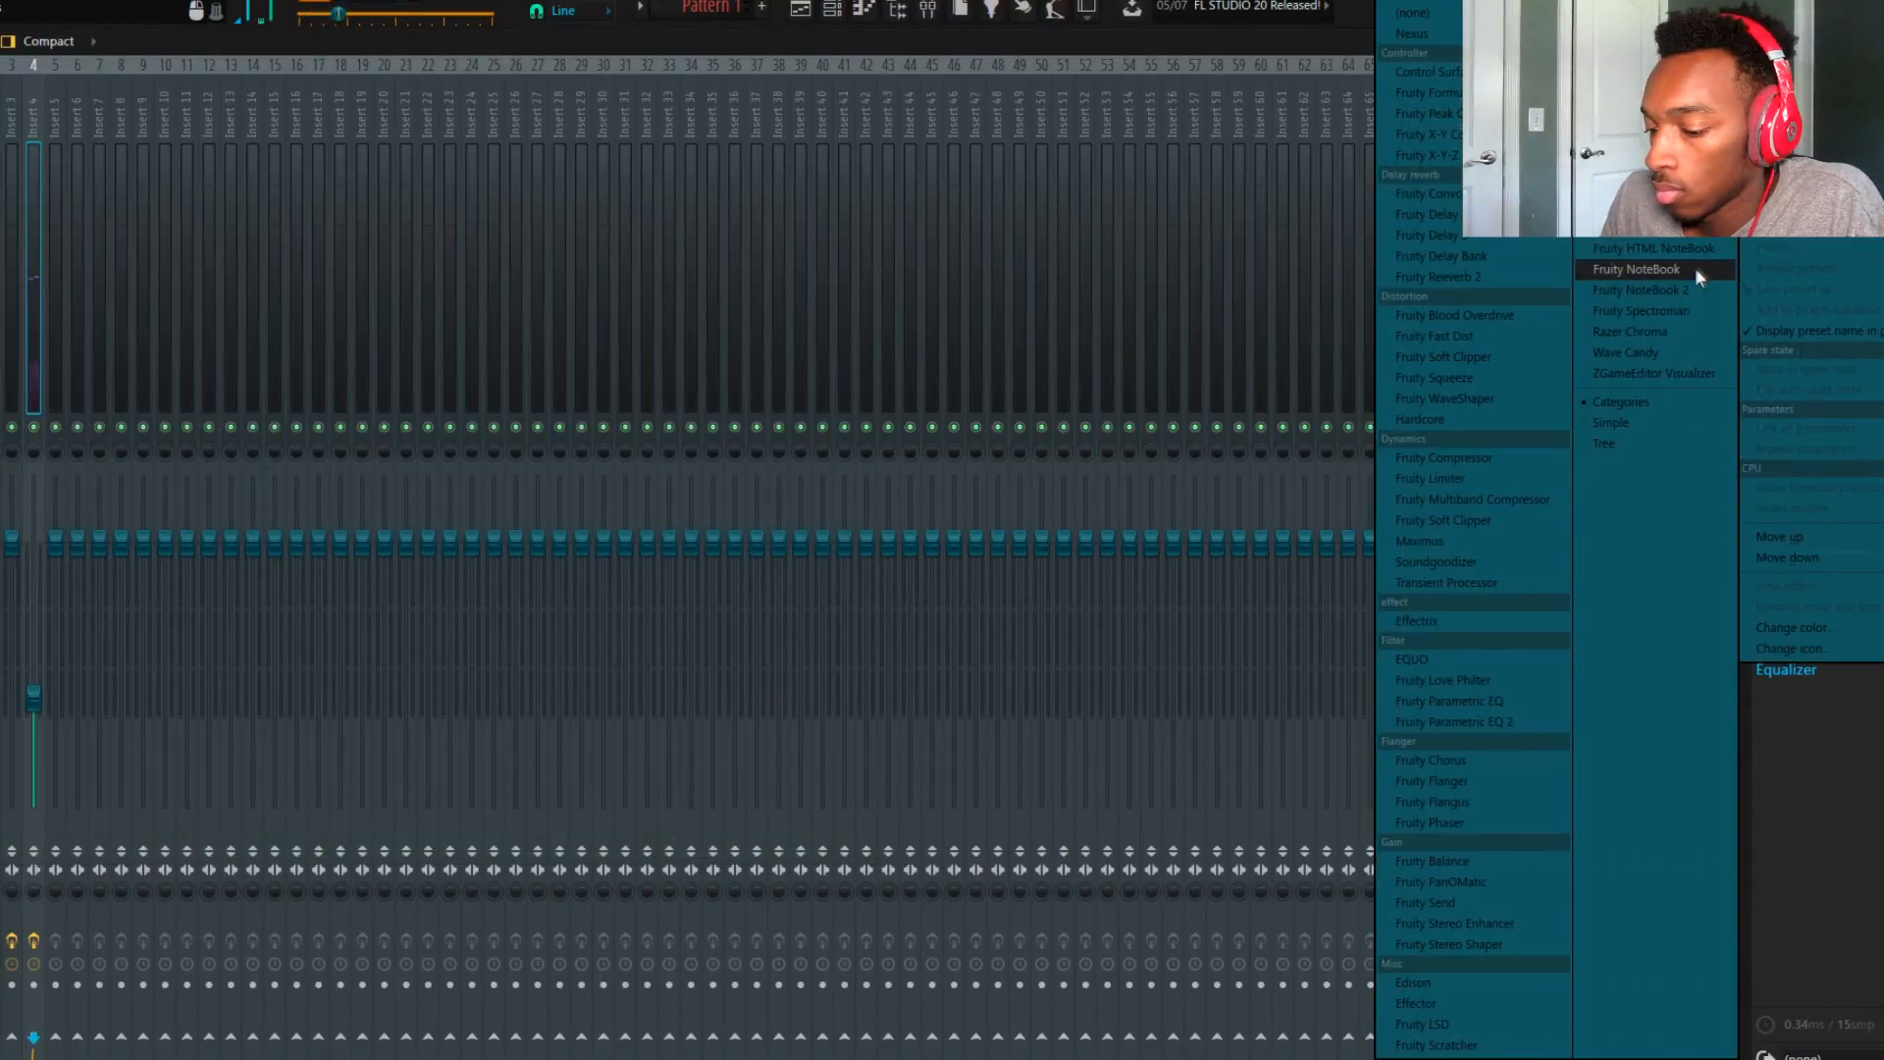
pyautogui.click(1698, 266)
pyautogui.press('space')
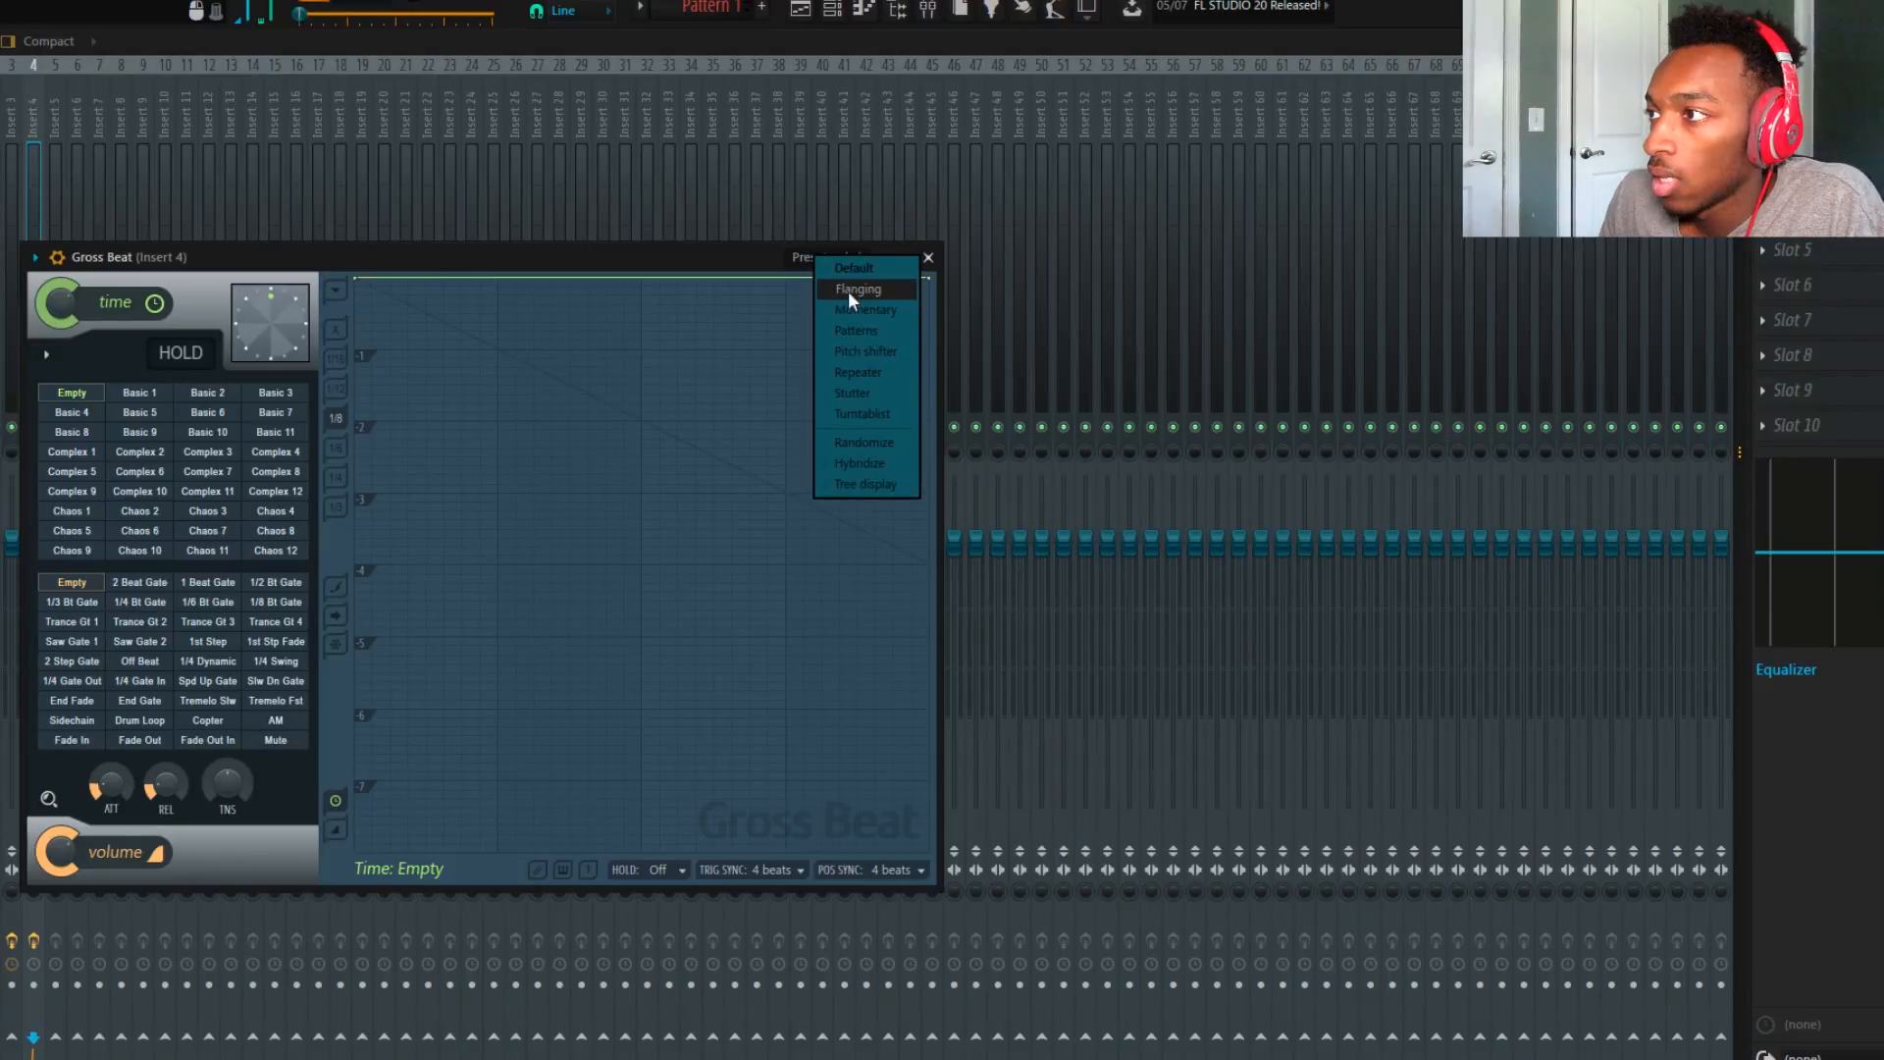
pyautogui.click(848, 291)
pyautogui.click(276, 412)
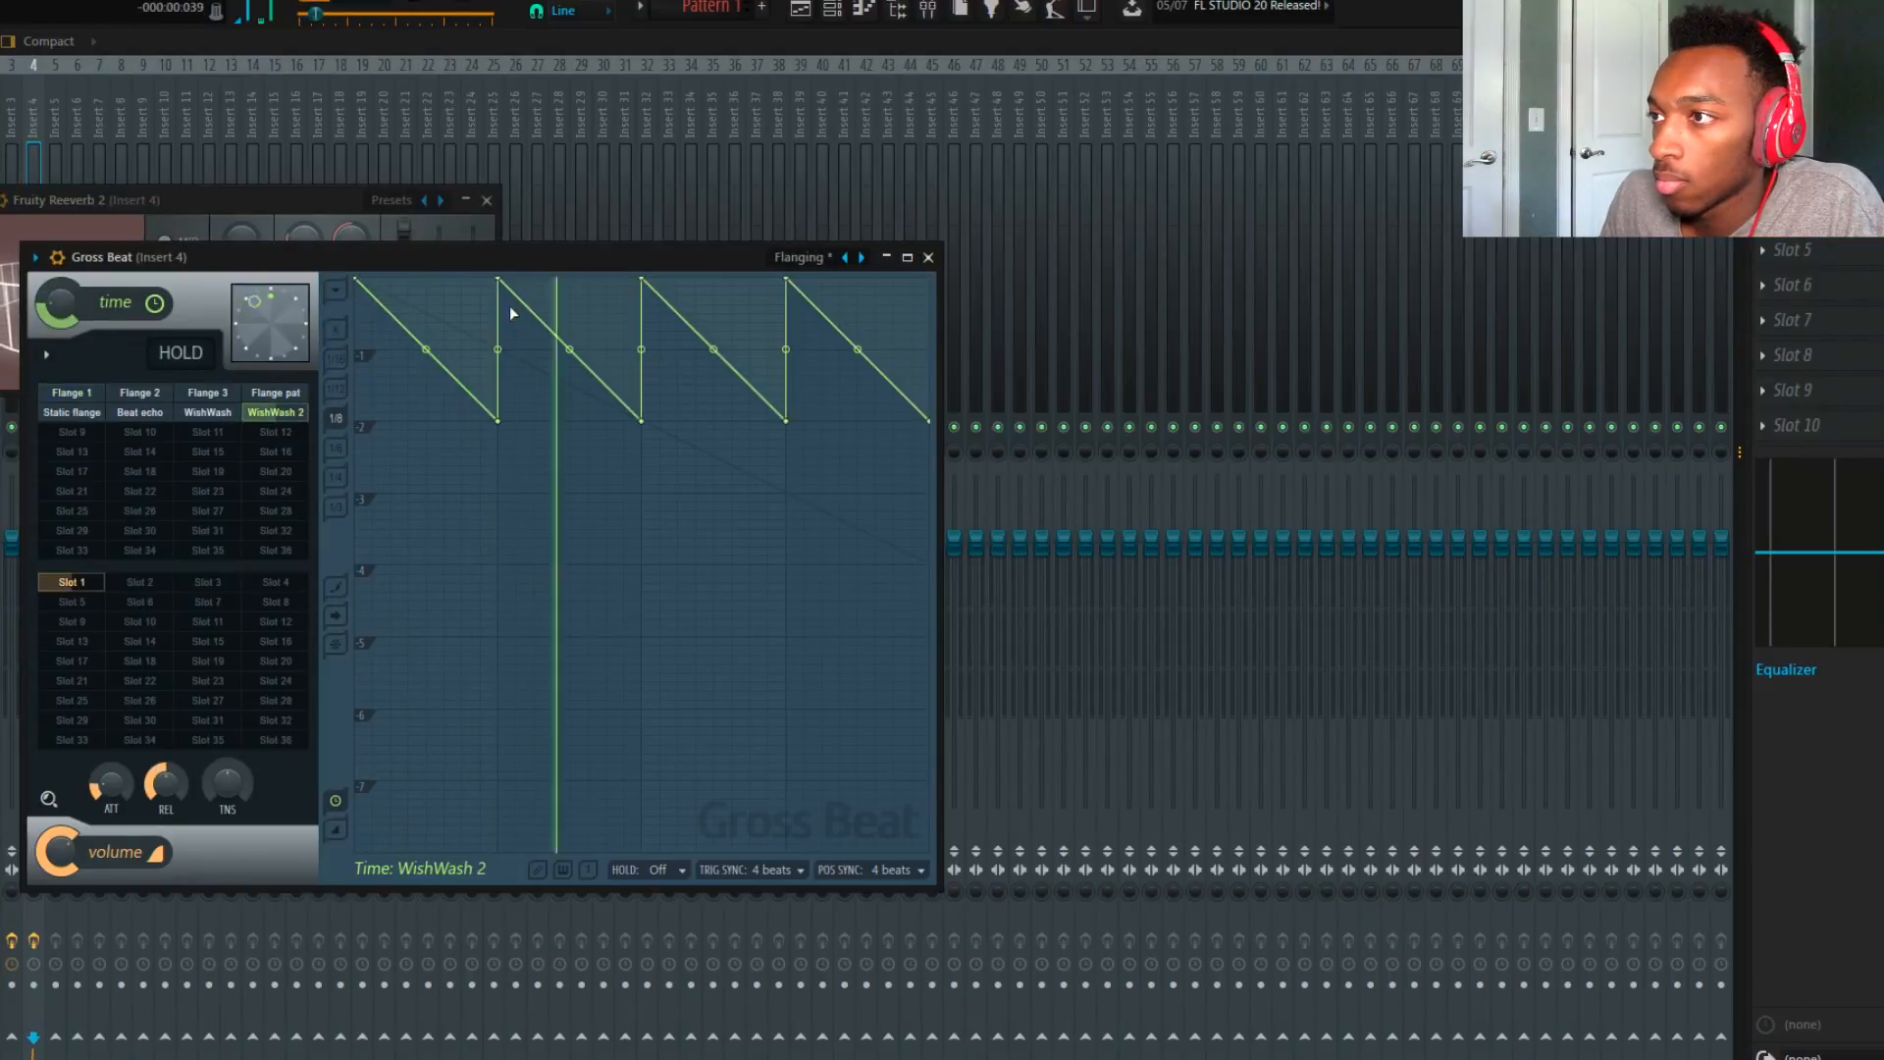
# Raise mixer insert 4's volume and adjust the Wet level of its Fruity Reeverb 2 while the pattern plays.
pyautogui.click(873, 10)
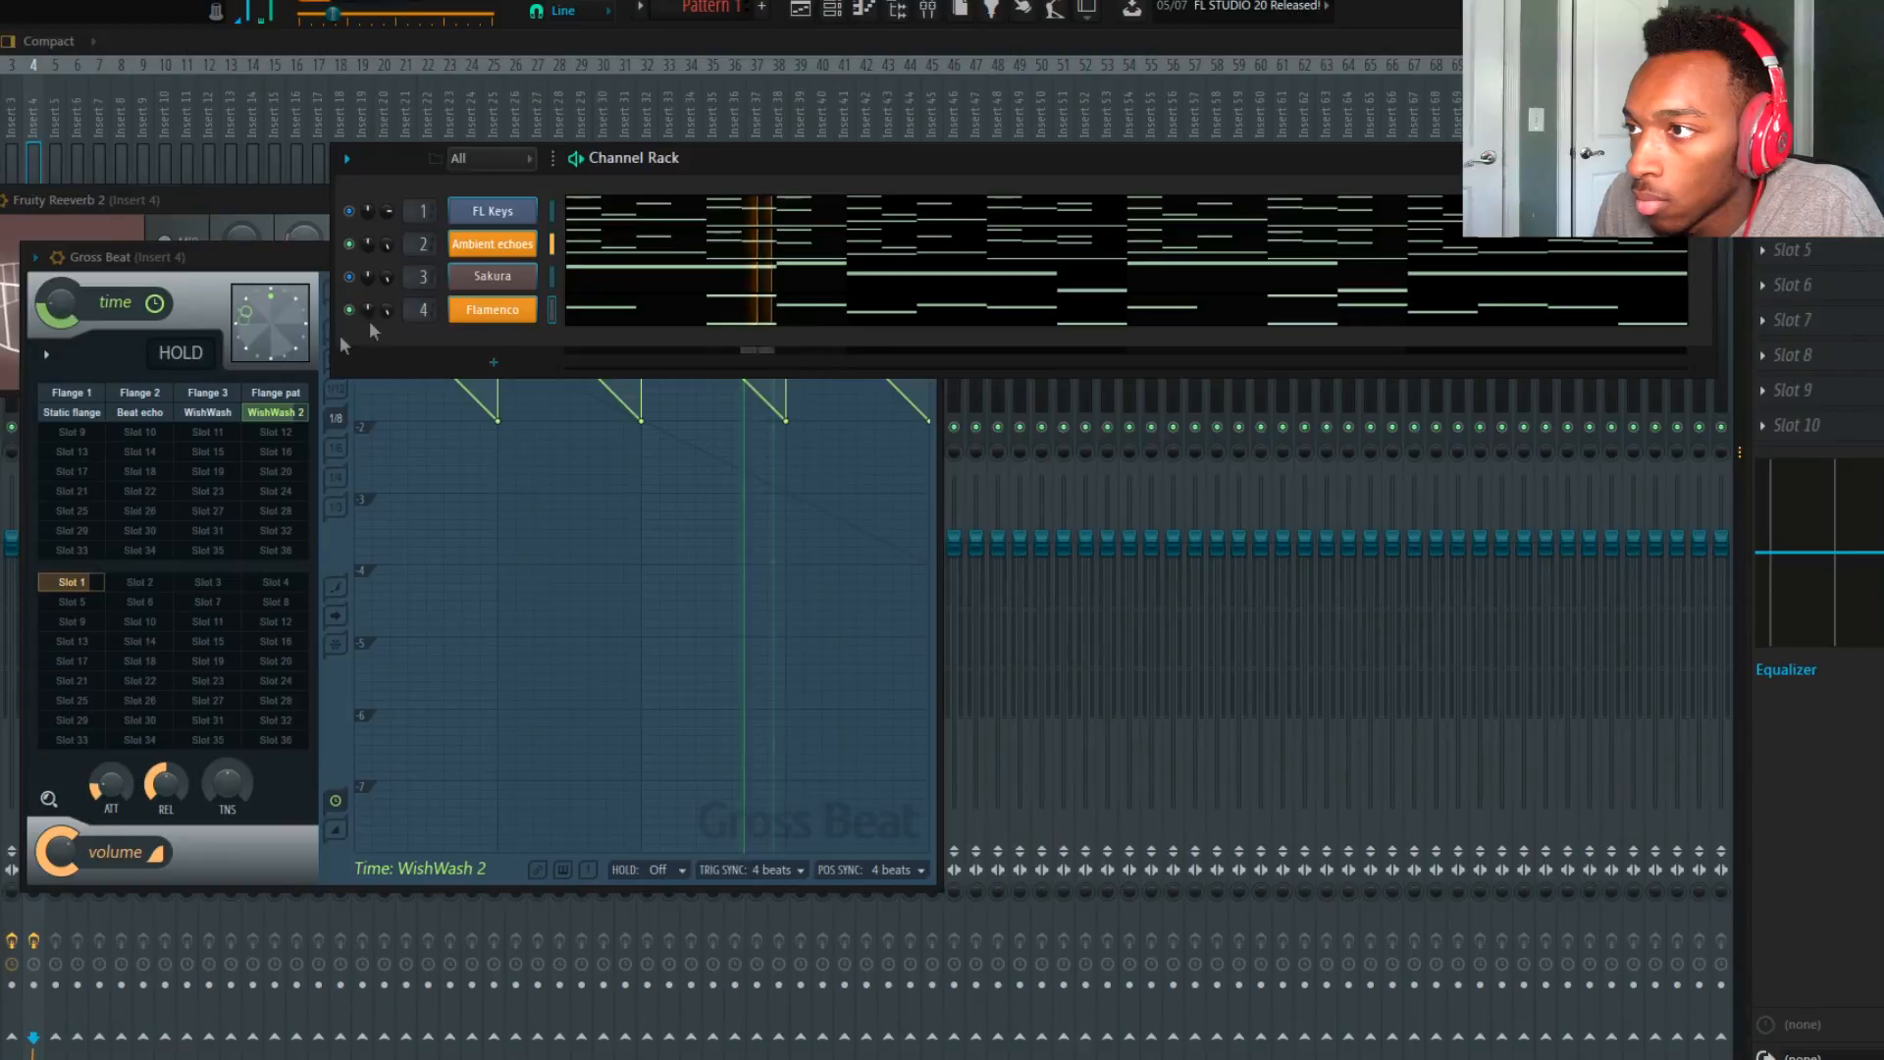
pyautogui.click(707, 310)
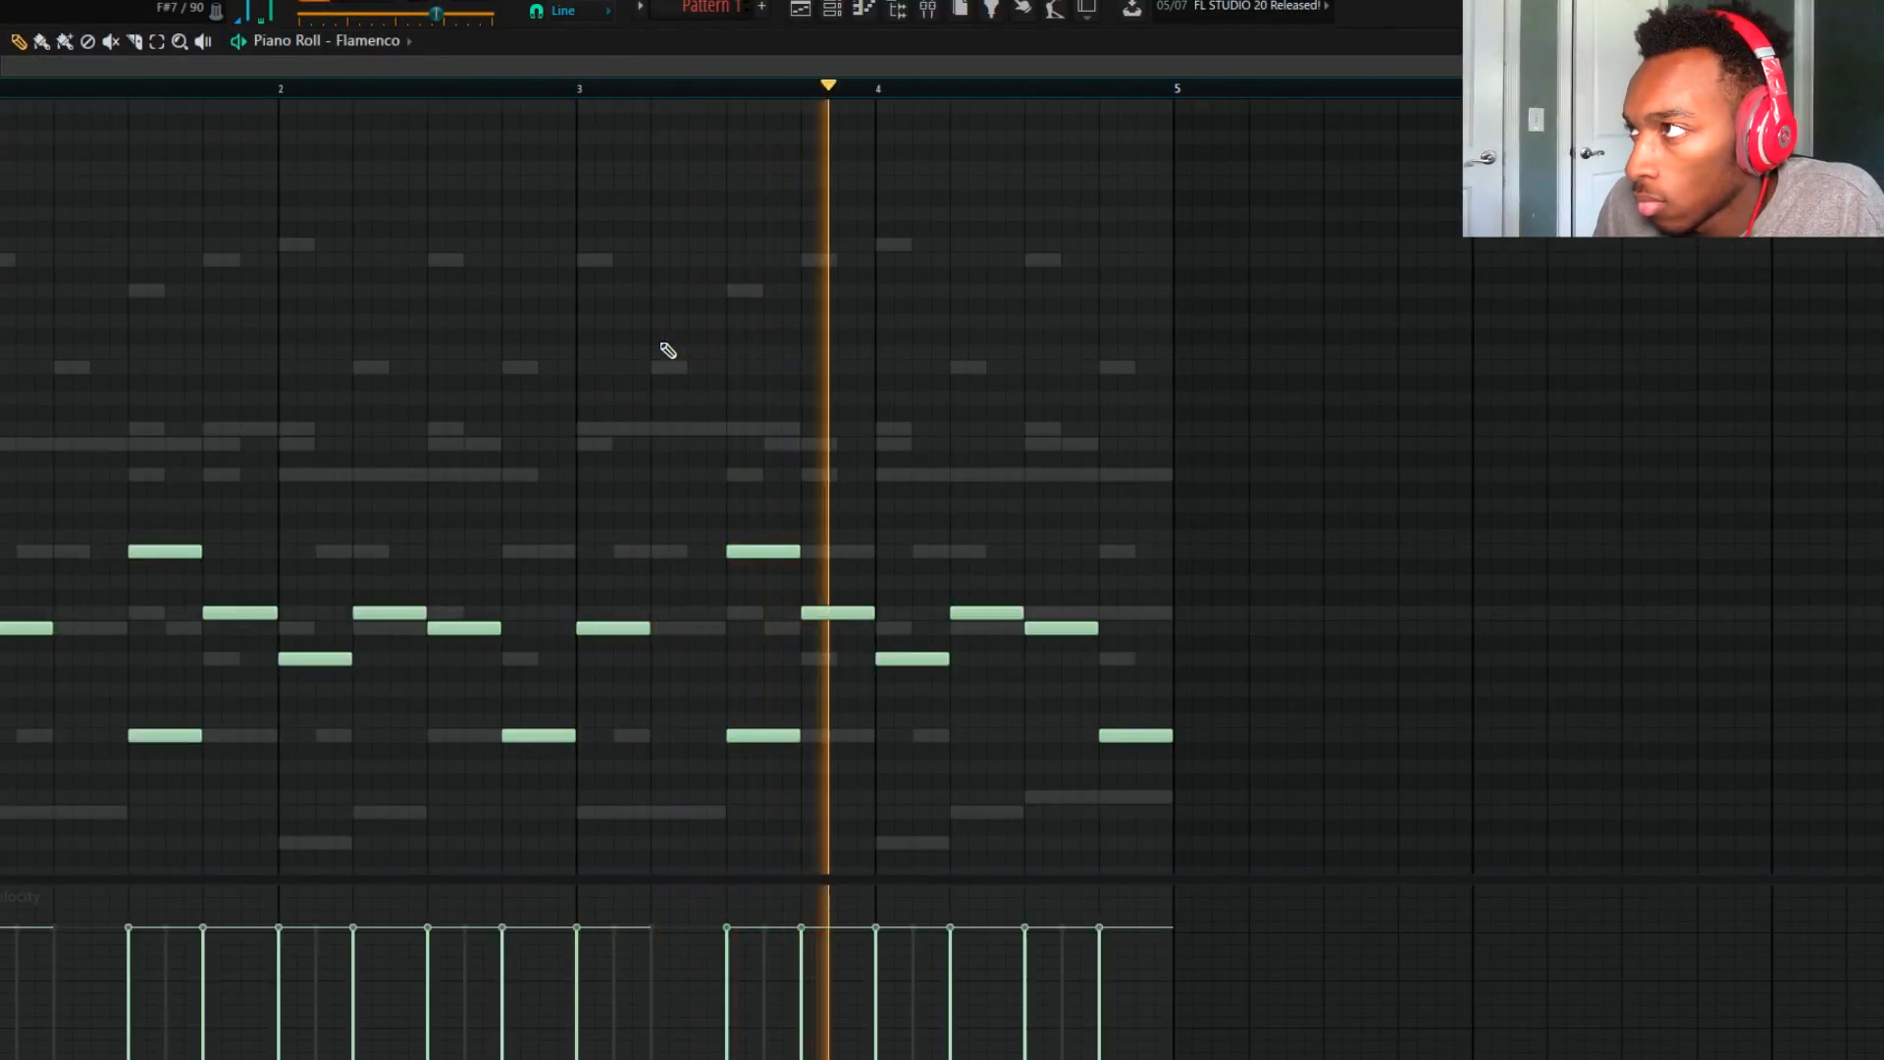
pyautogui.click(932, 10)
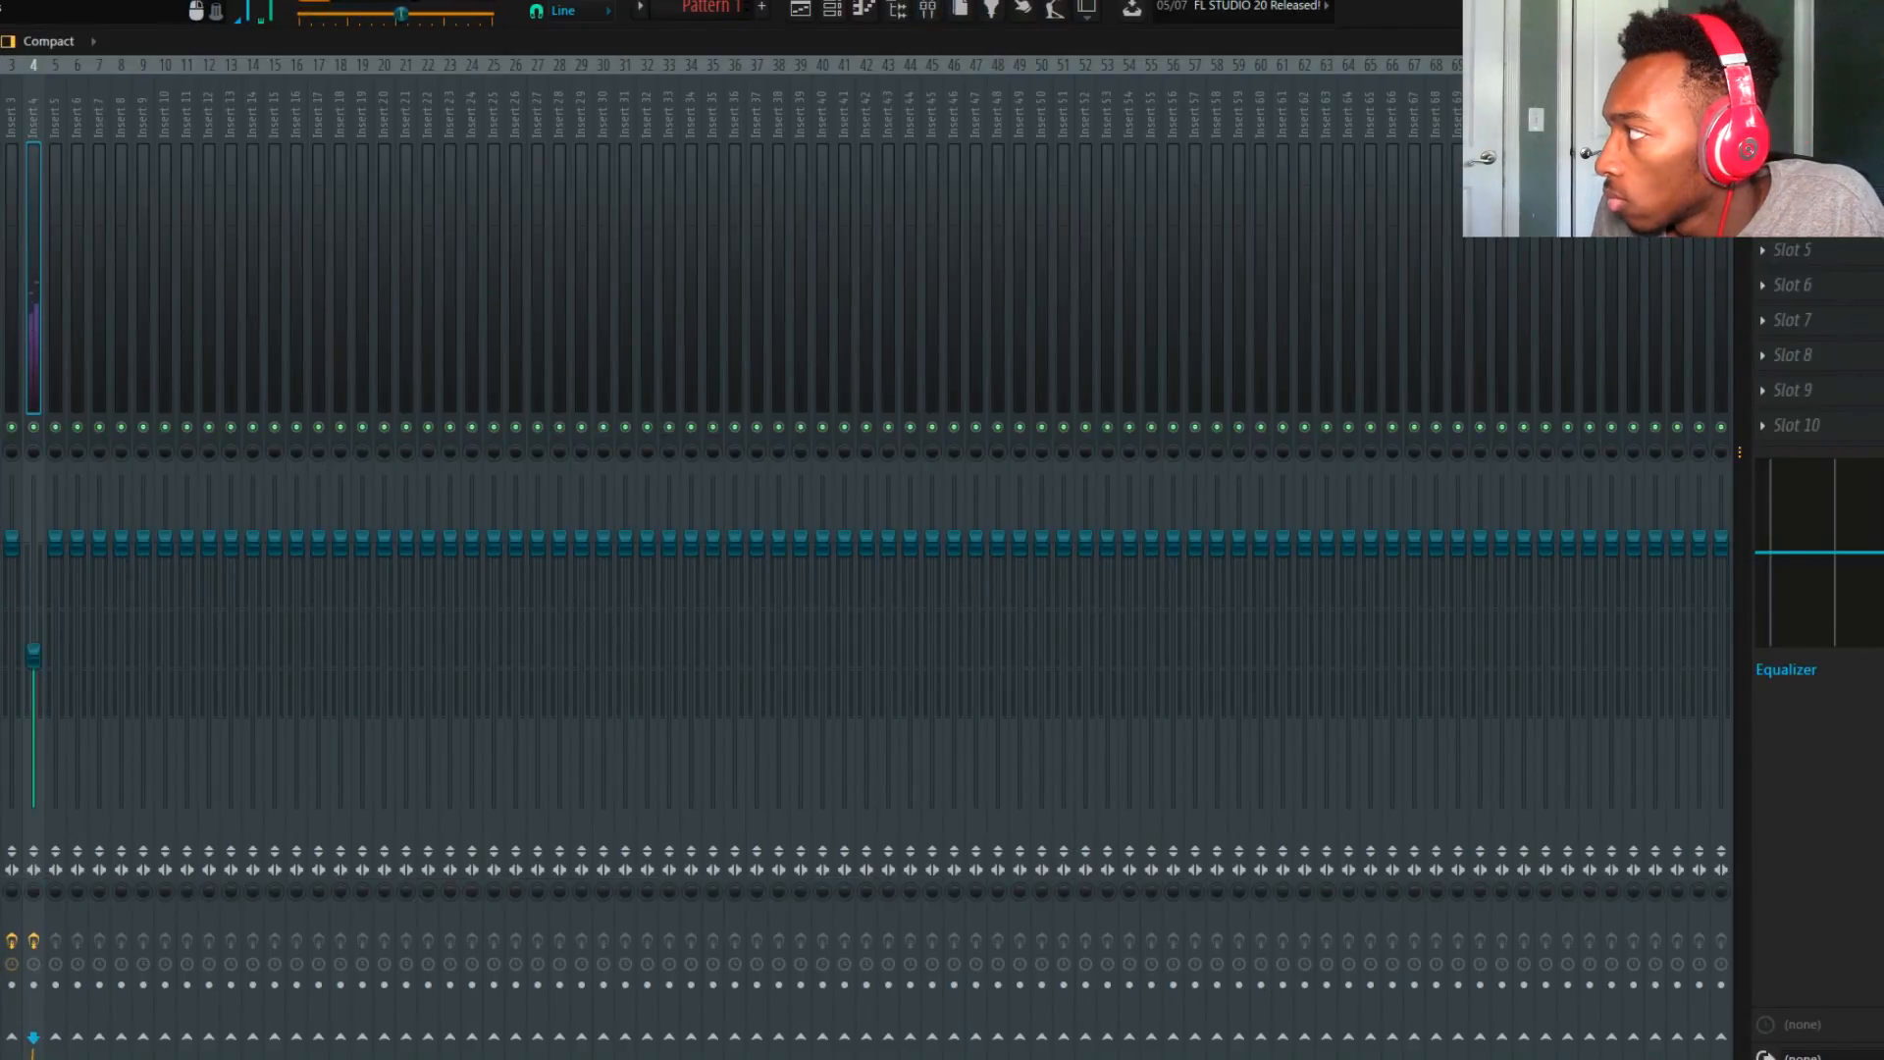
pyautogui.click(1811, 109)
pyautogui.click(1811, 145)
pyautogui.click(1811, 109)
pyautogui.click(1810, 144)
pyautogui.click(1811, 109)
pyautogui.moveTo(473, 265); pyautogui.dragTo(404, 233)
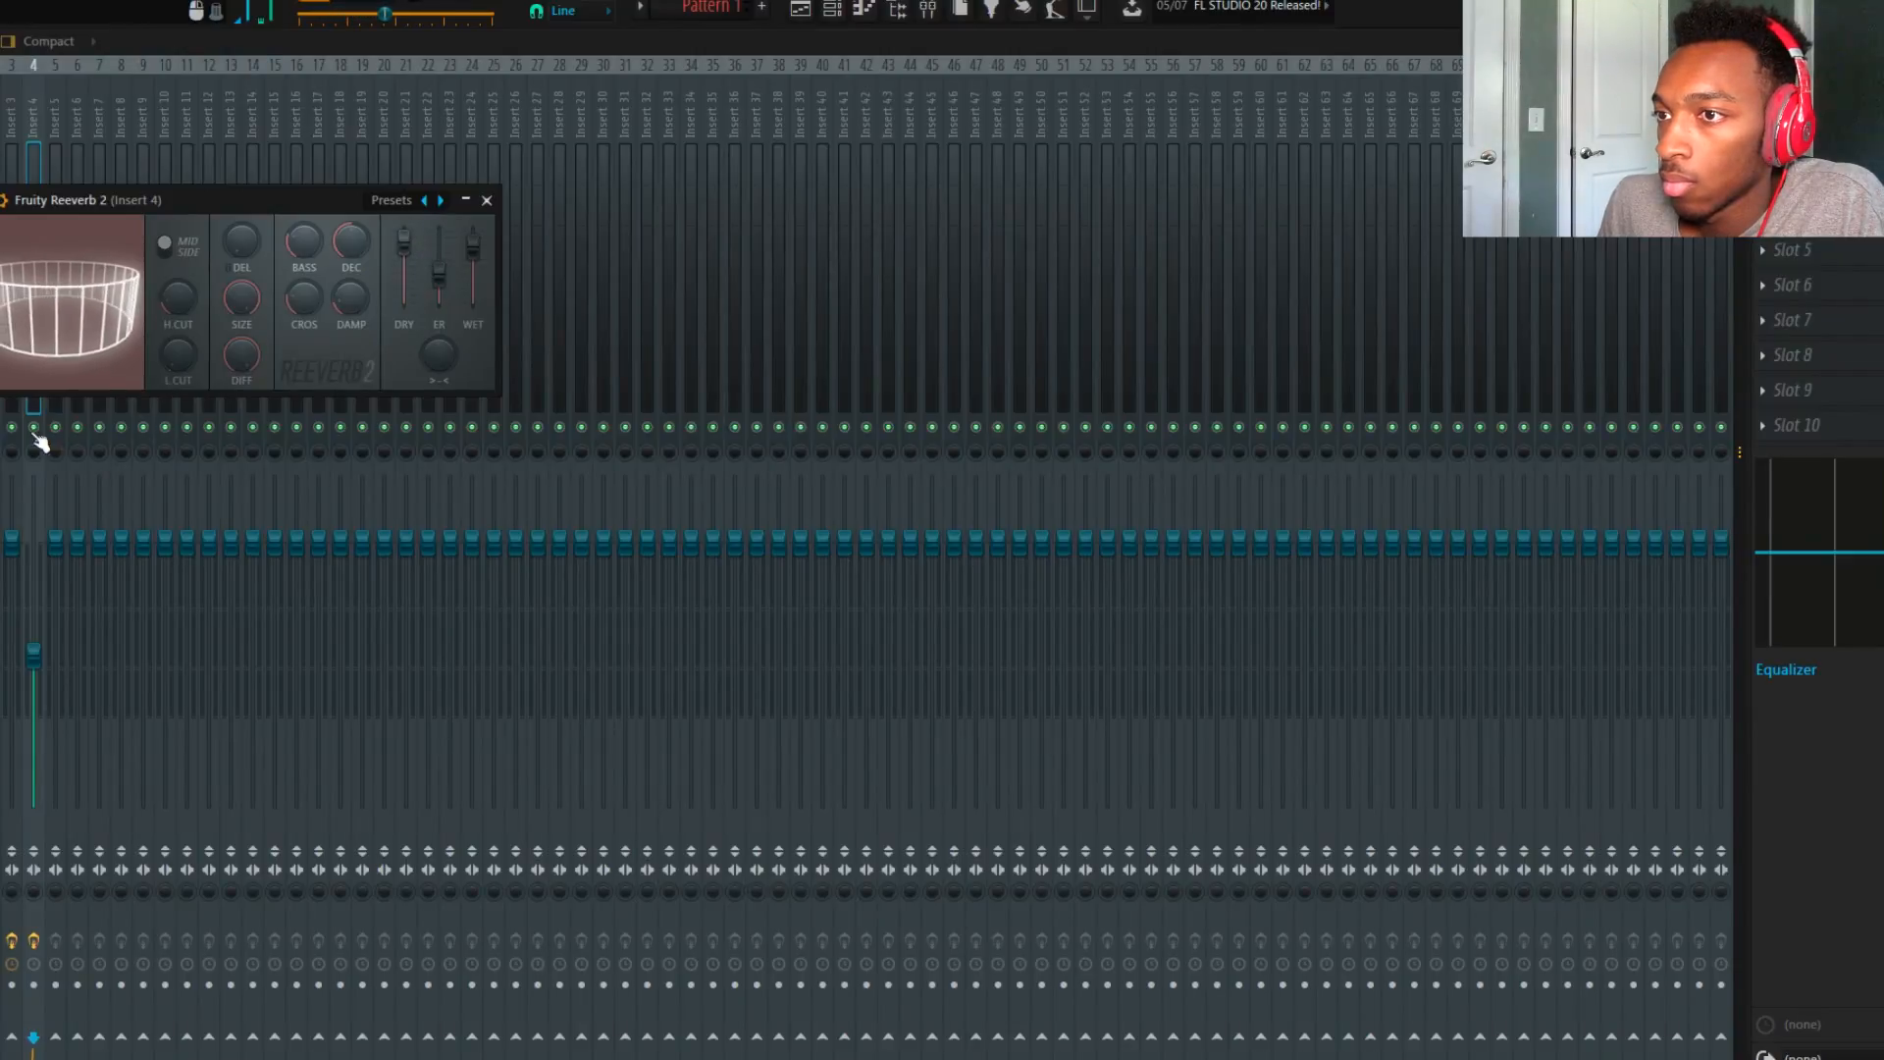
# Solo mixer insert 4 and add Fruity Parametric EQ 2 to an empty effect slot.
pyautogui.rightClick(33, 427)
pyautogui.click(1790, 251)
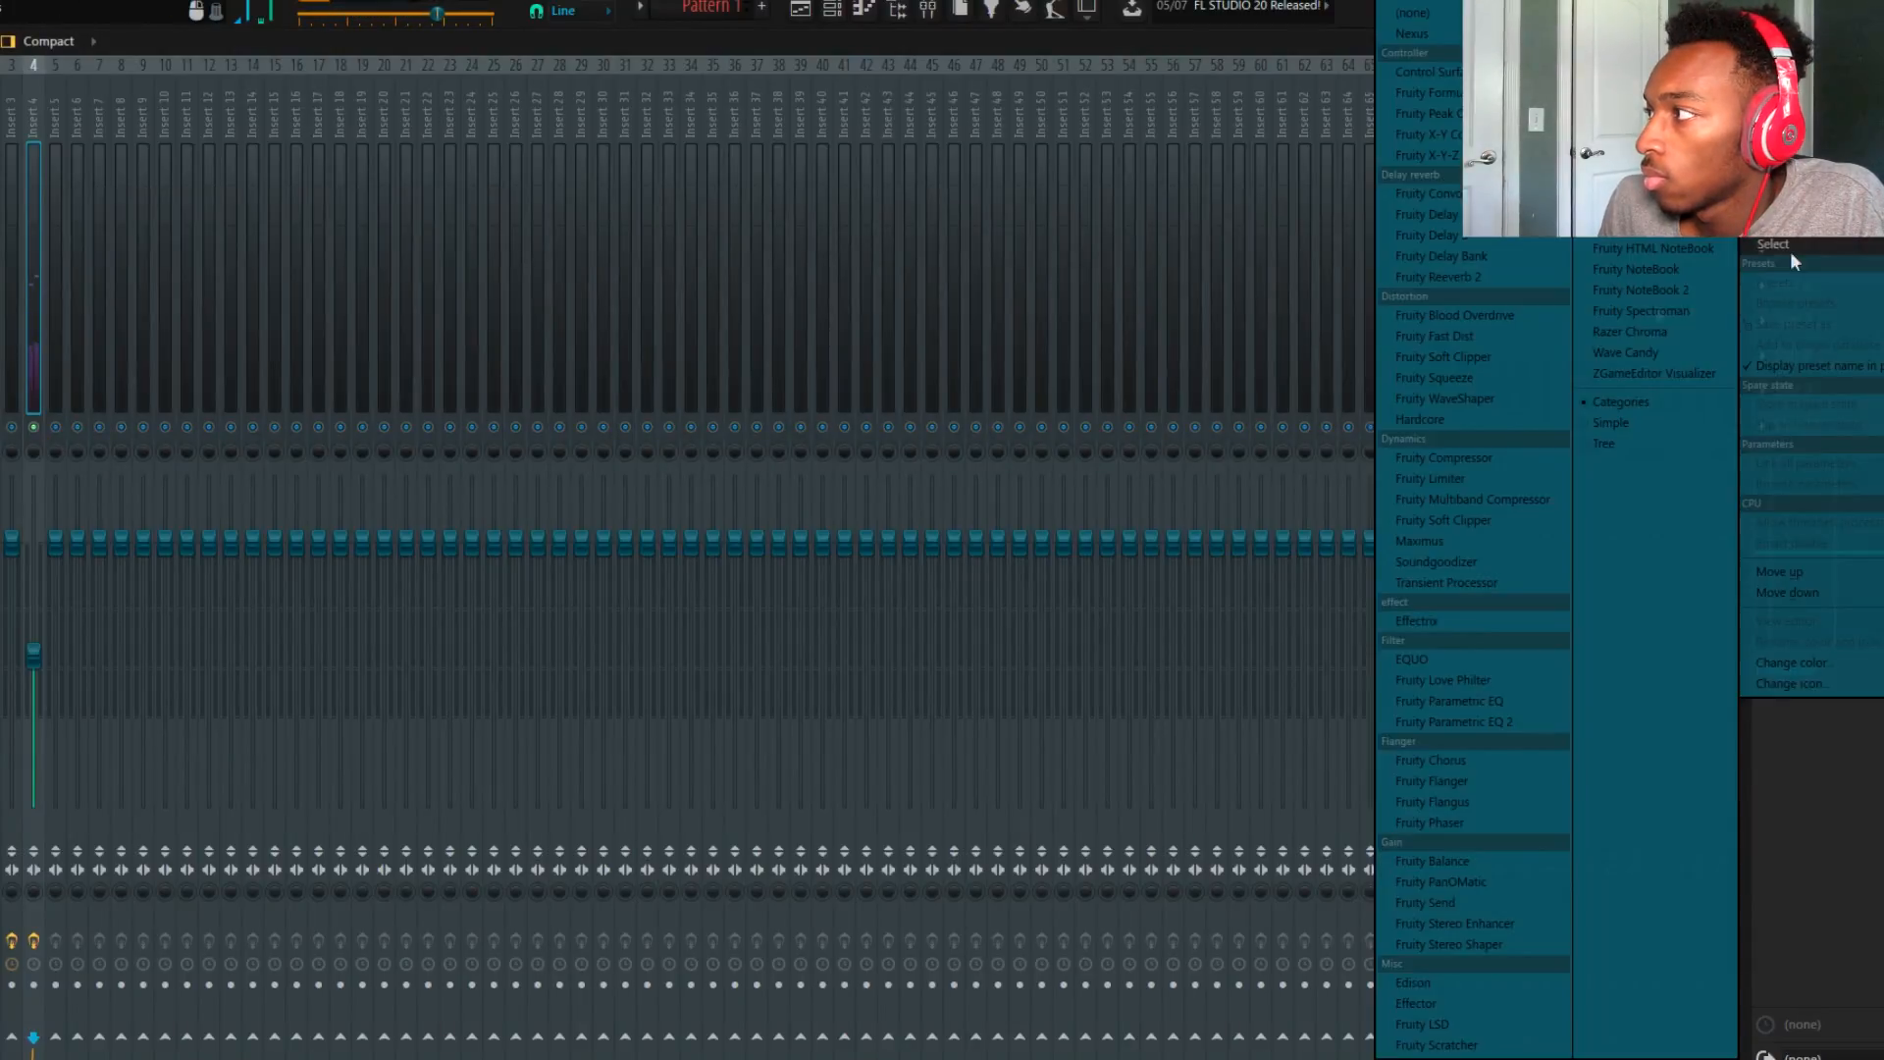
pyautogui.click(1478, 720)
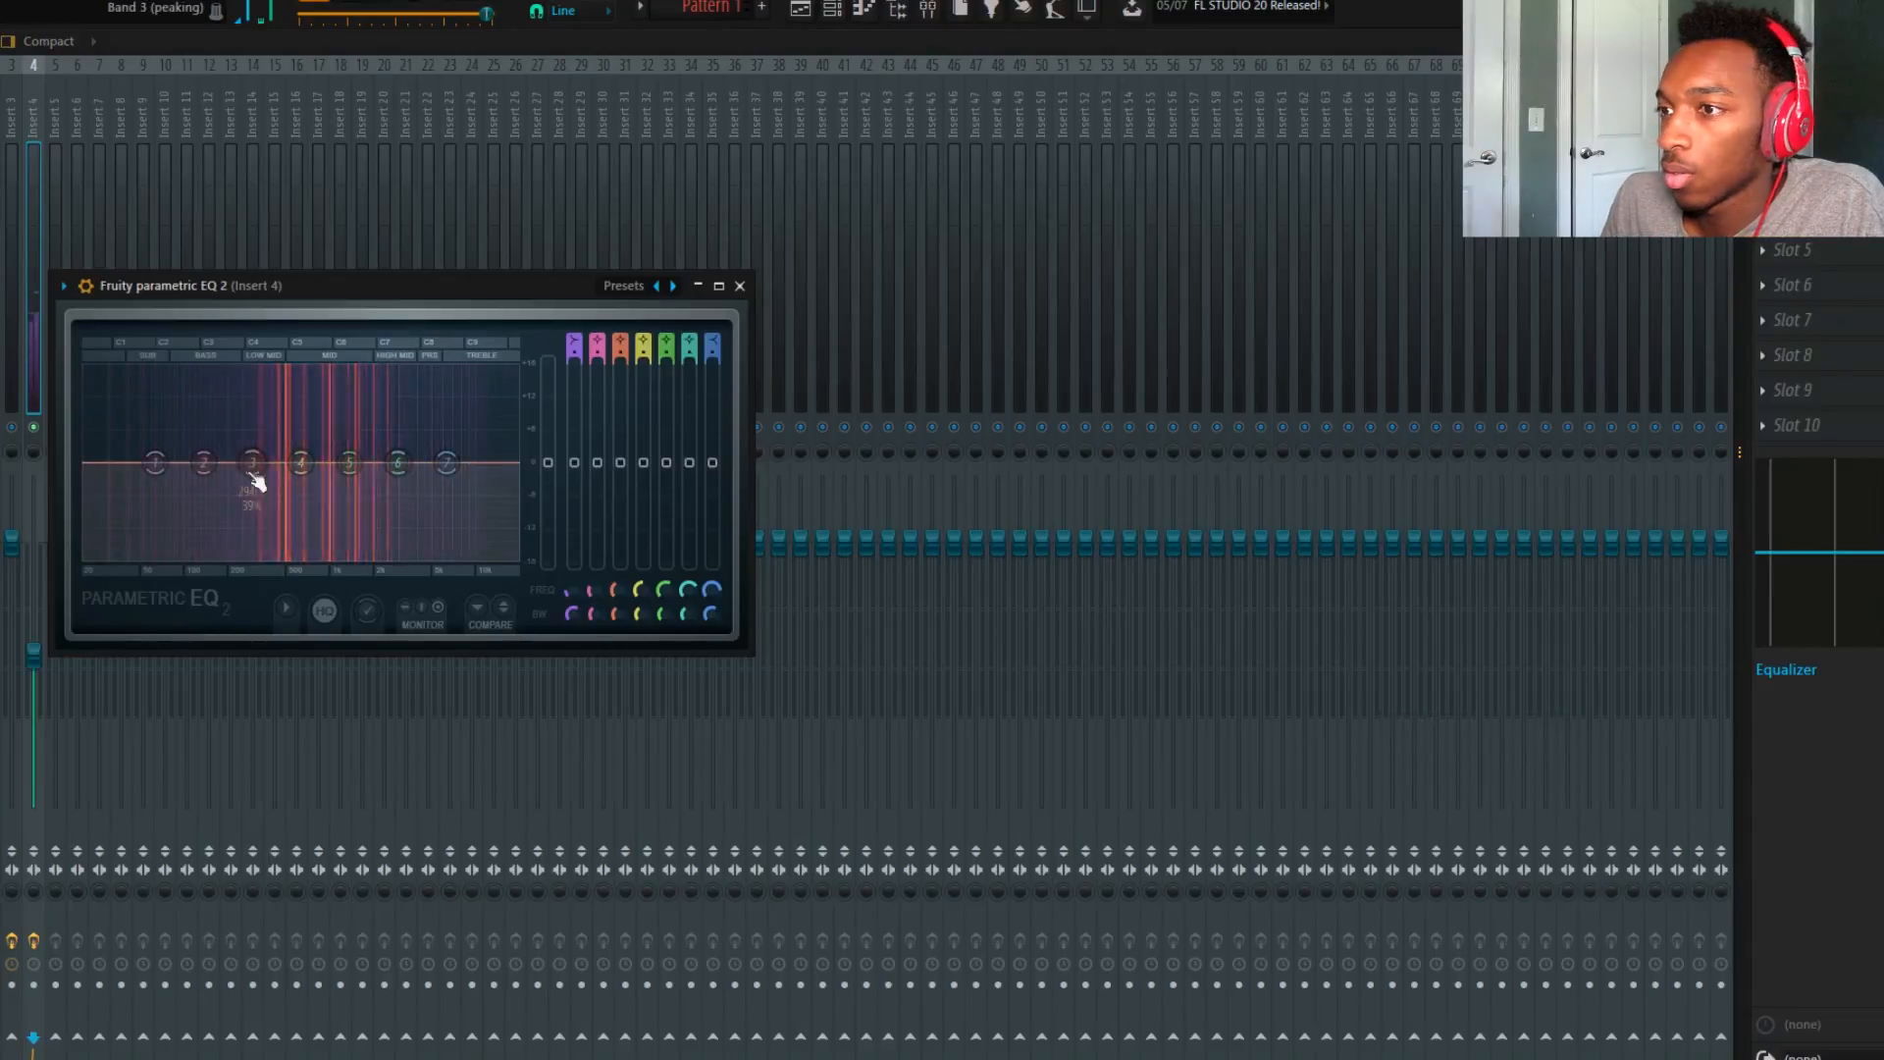
# Shape steep cuts below about 200 Hz with band 1 and above about 10 kHz with band 7, and unsolo insert 4.
pyautogui.moveTo(154, 462); pyautogui.dragTo(236, 559)
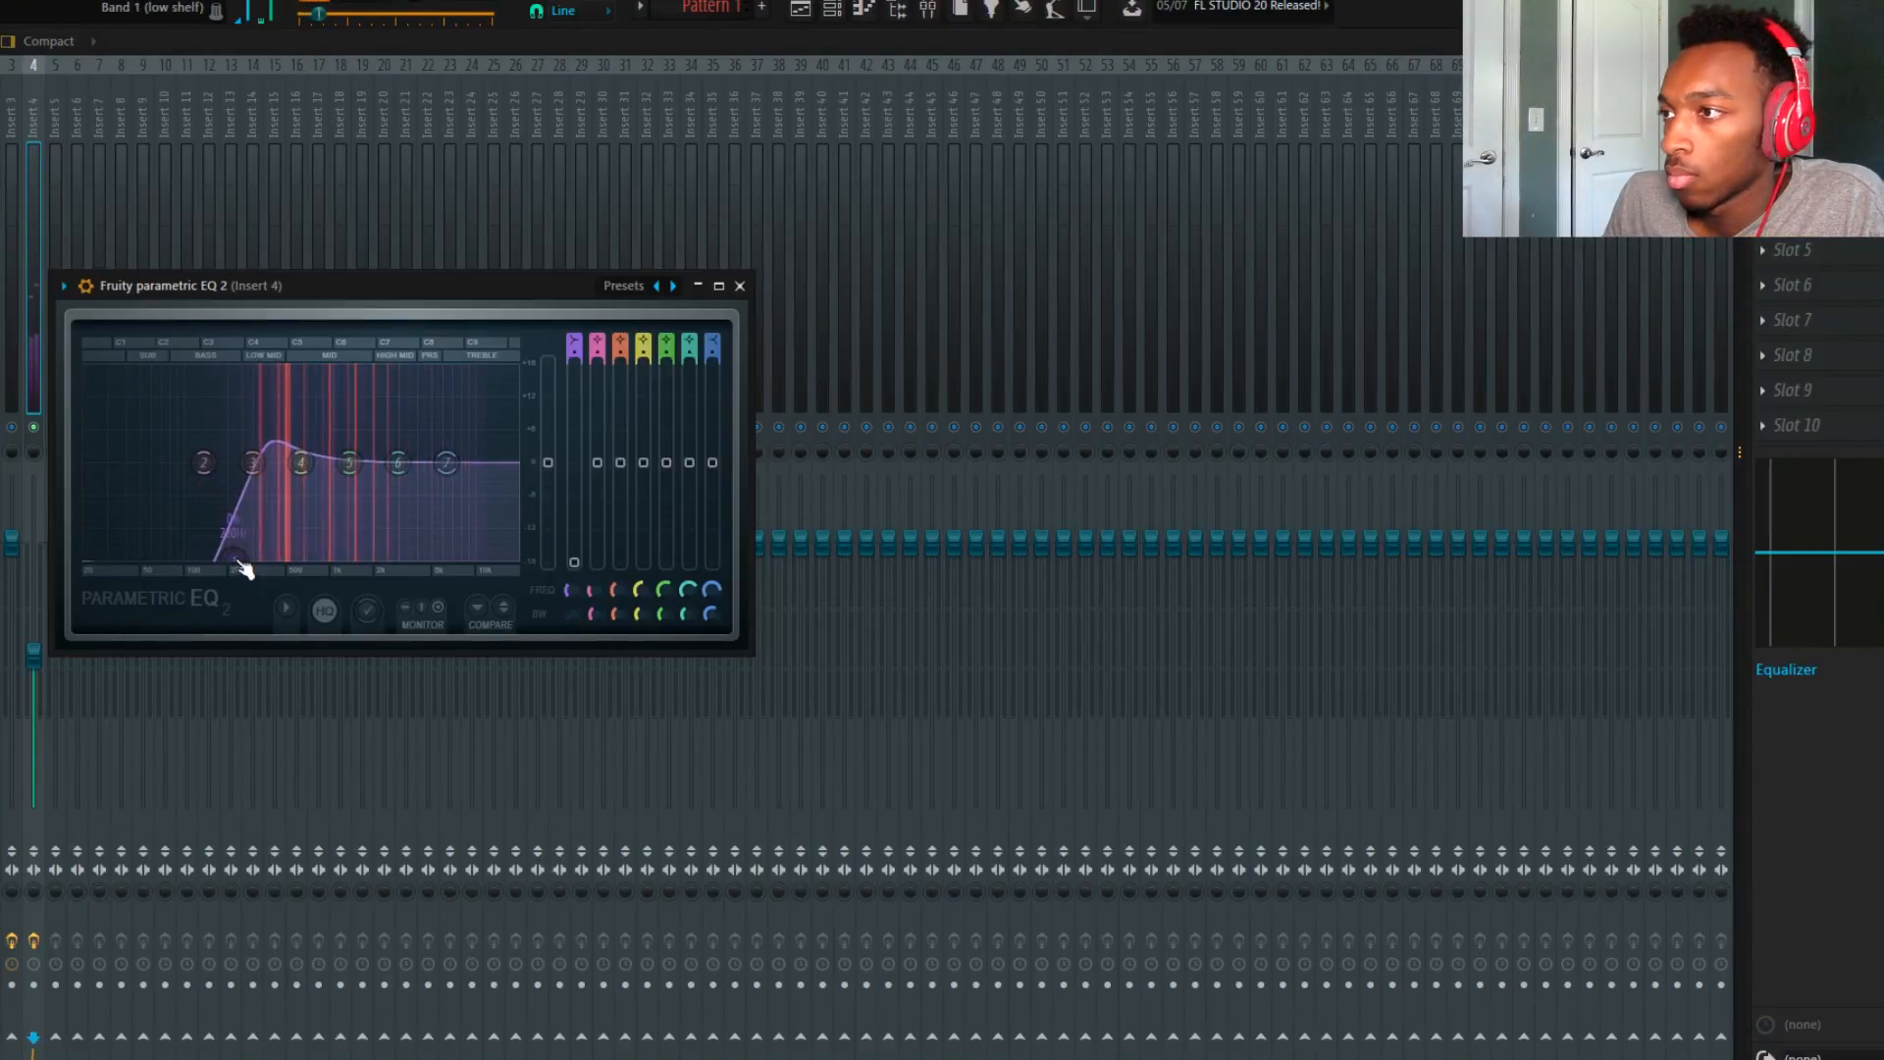
pyautogui.scroll(4, 224, 540)
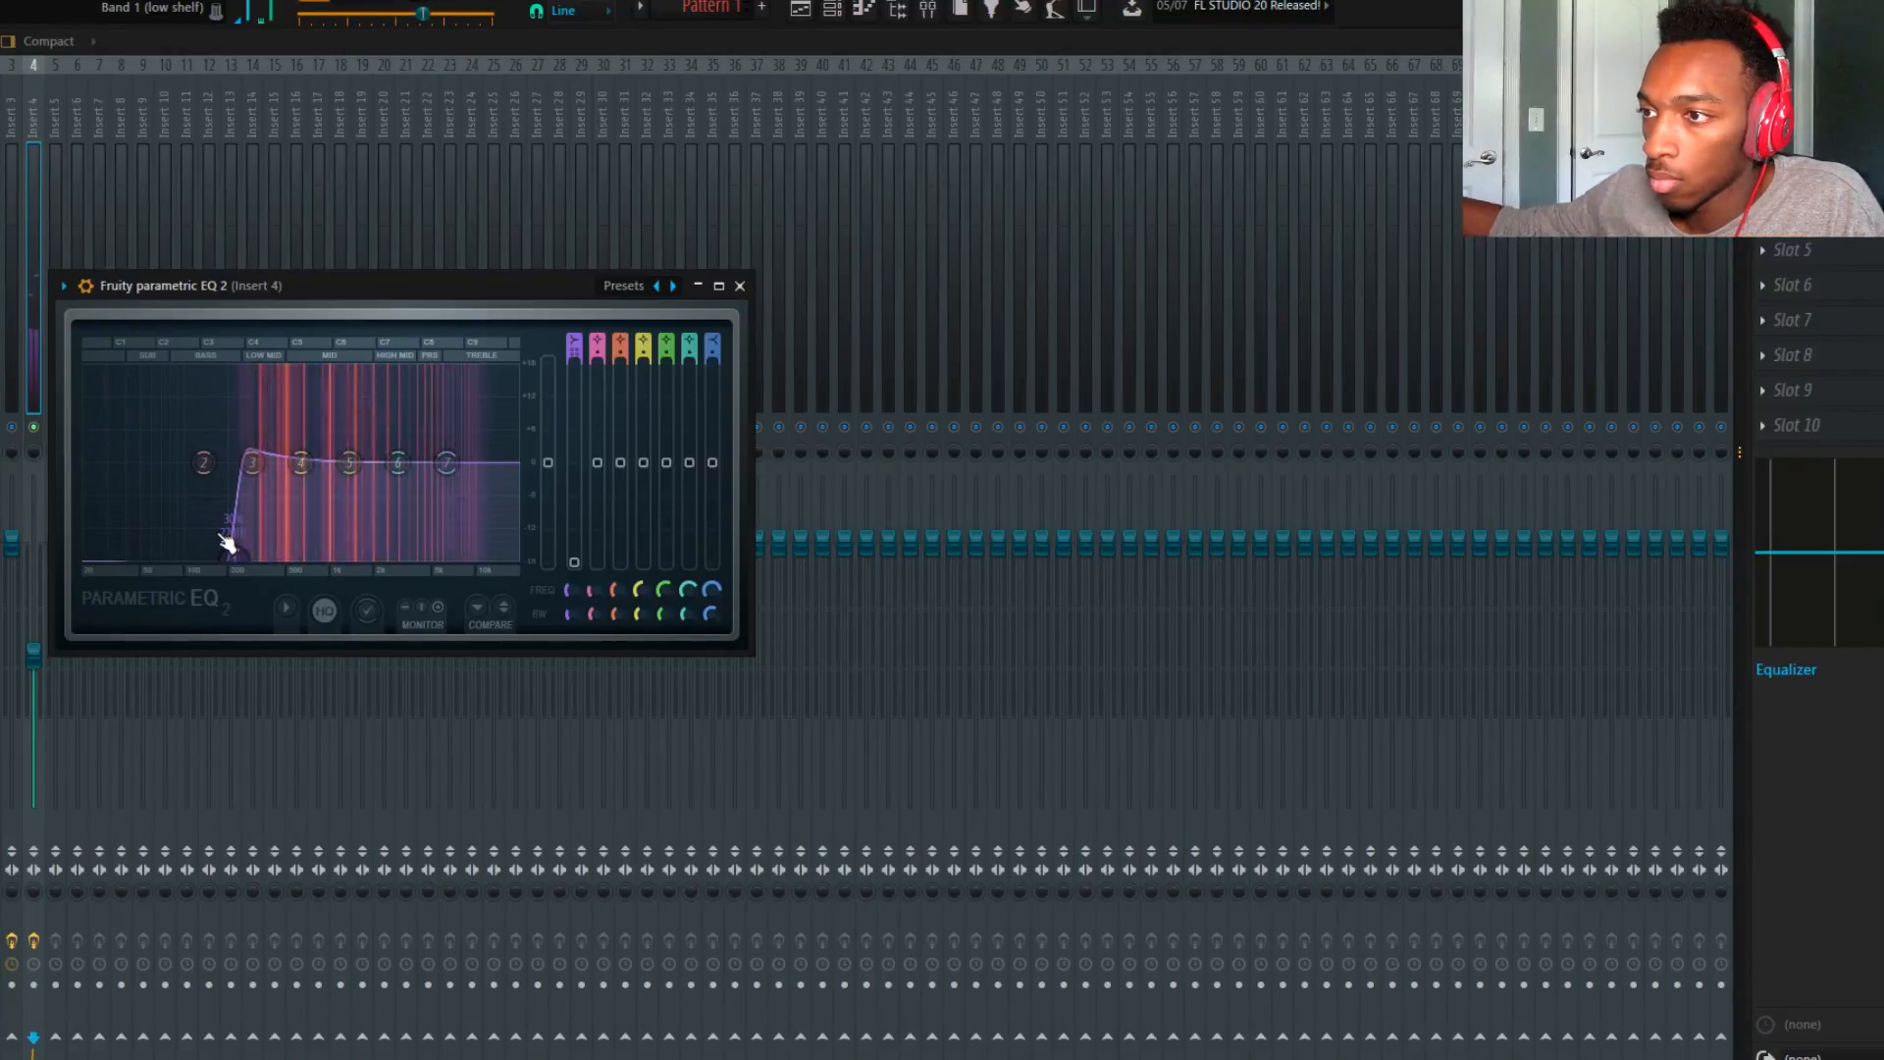
pyautogui.moveTo(446, 462); pyautogui.dragTo(496, 557)
pyautogui.moveTo(712, 354); pyautogui.dragTo(712, 328)
pyautogui.scroll(3, 497, 553)
pyautogui.moveTo(496, 553)
pyautogui.mouseDown()
pyautogui.moveTo(430, 552)
pyautogui.moveTo(490, 551)
pyautogui.mouseUp()
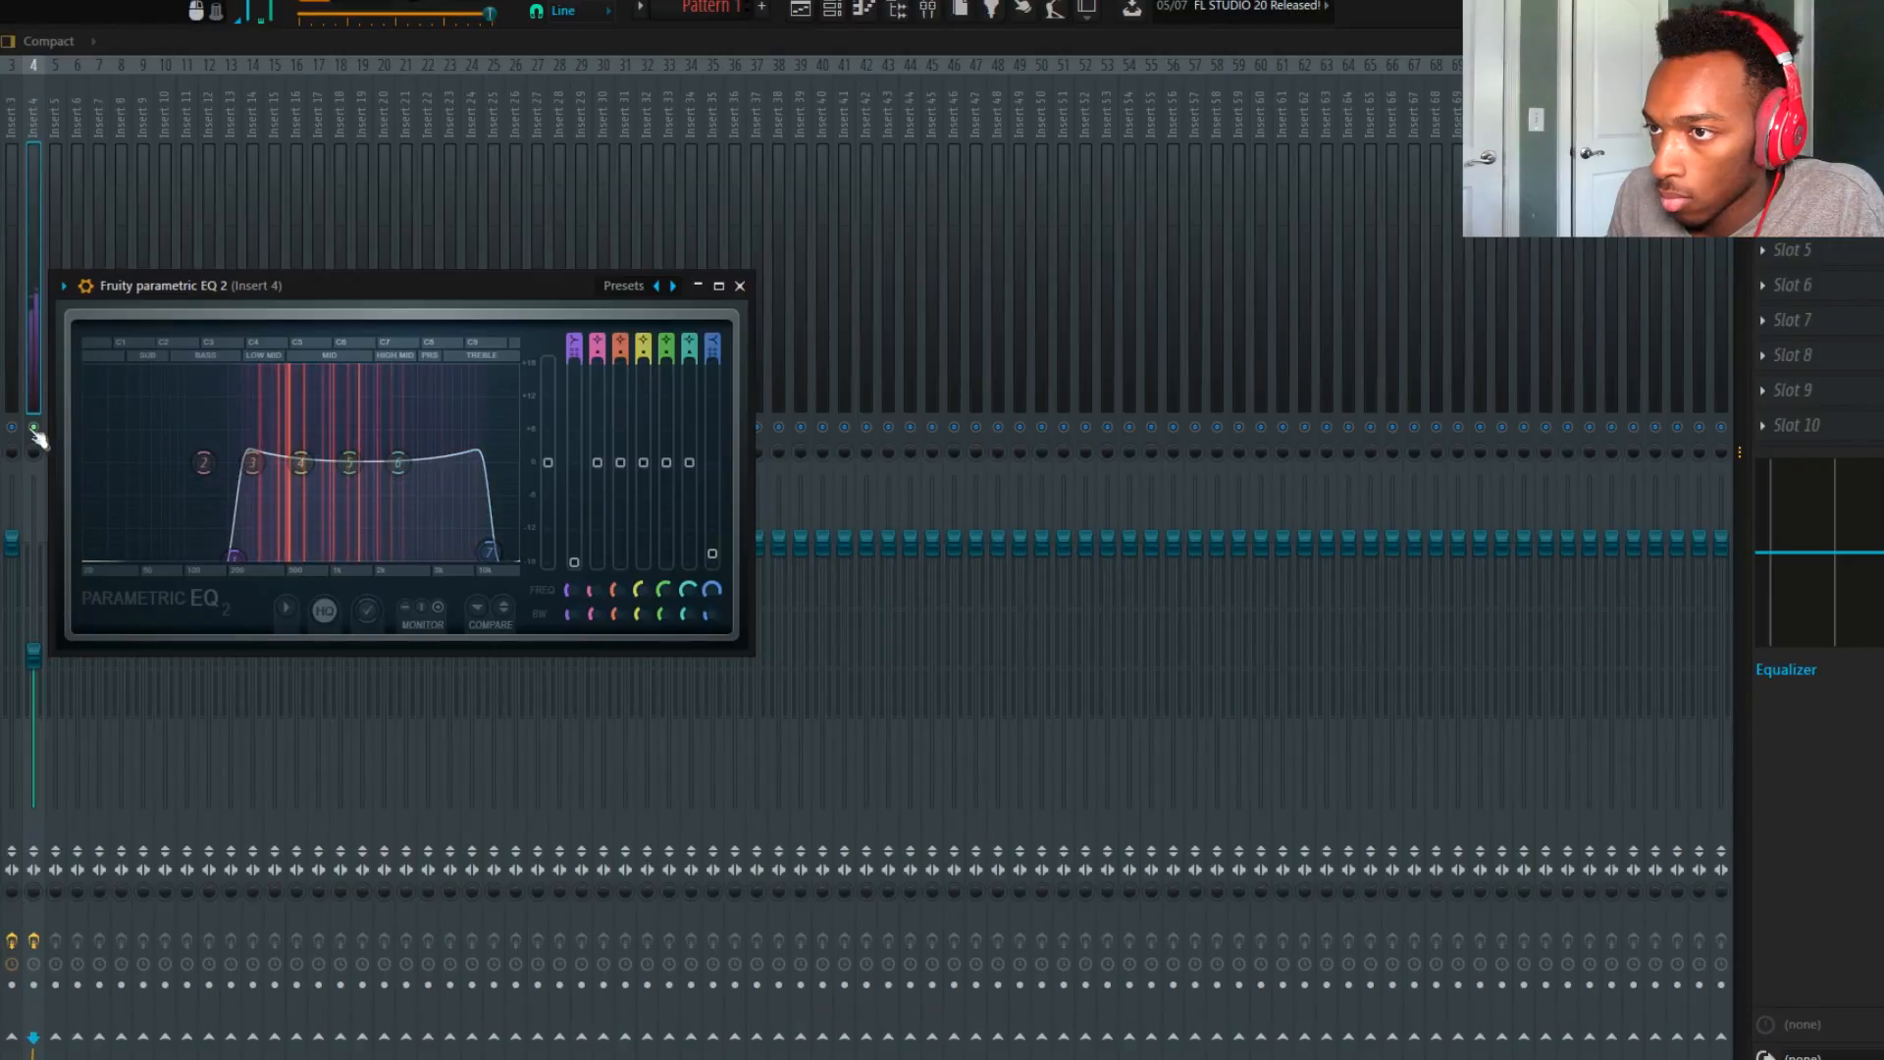
pyautogui.rightClick(35, 427)
# Add the Bad Guy Hit sample from the drum kit folder to the channel rack as a new channel.
pyautogui.click(834, 14)
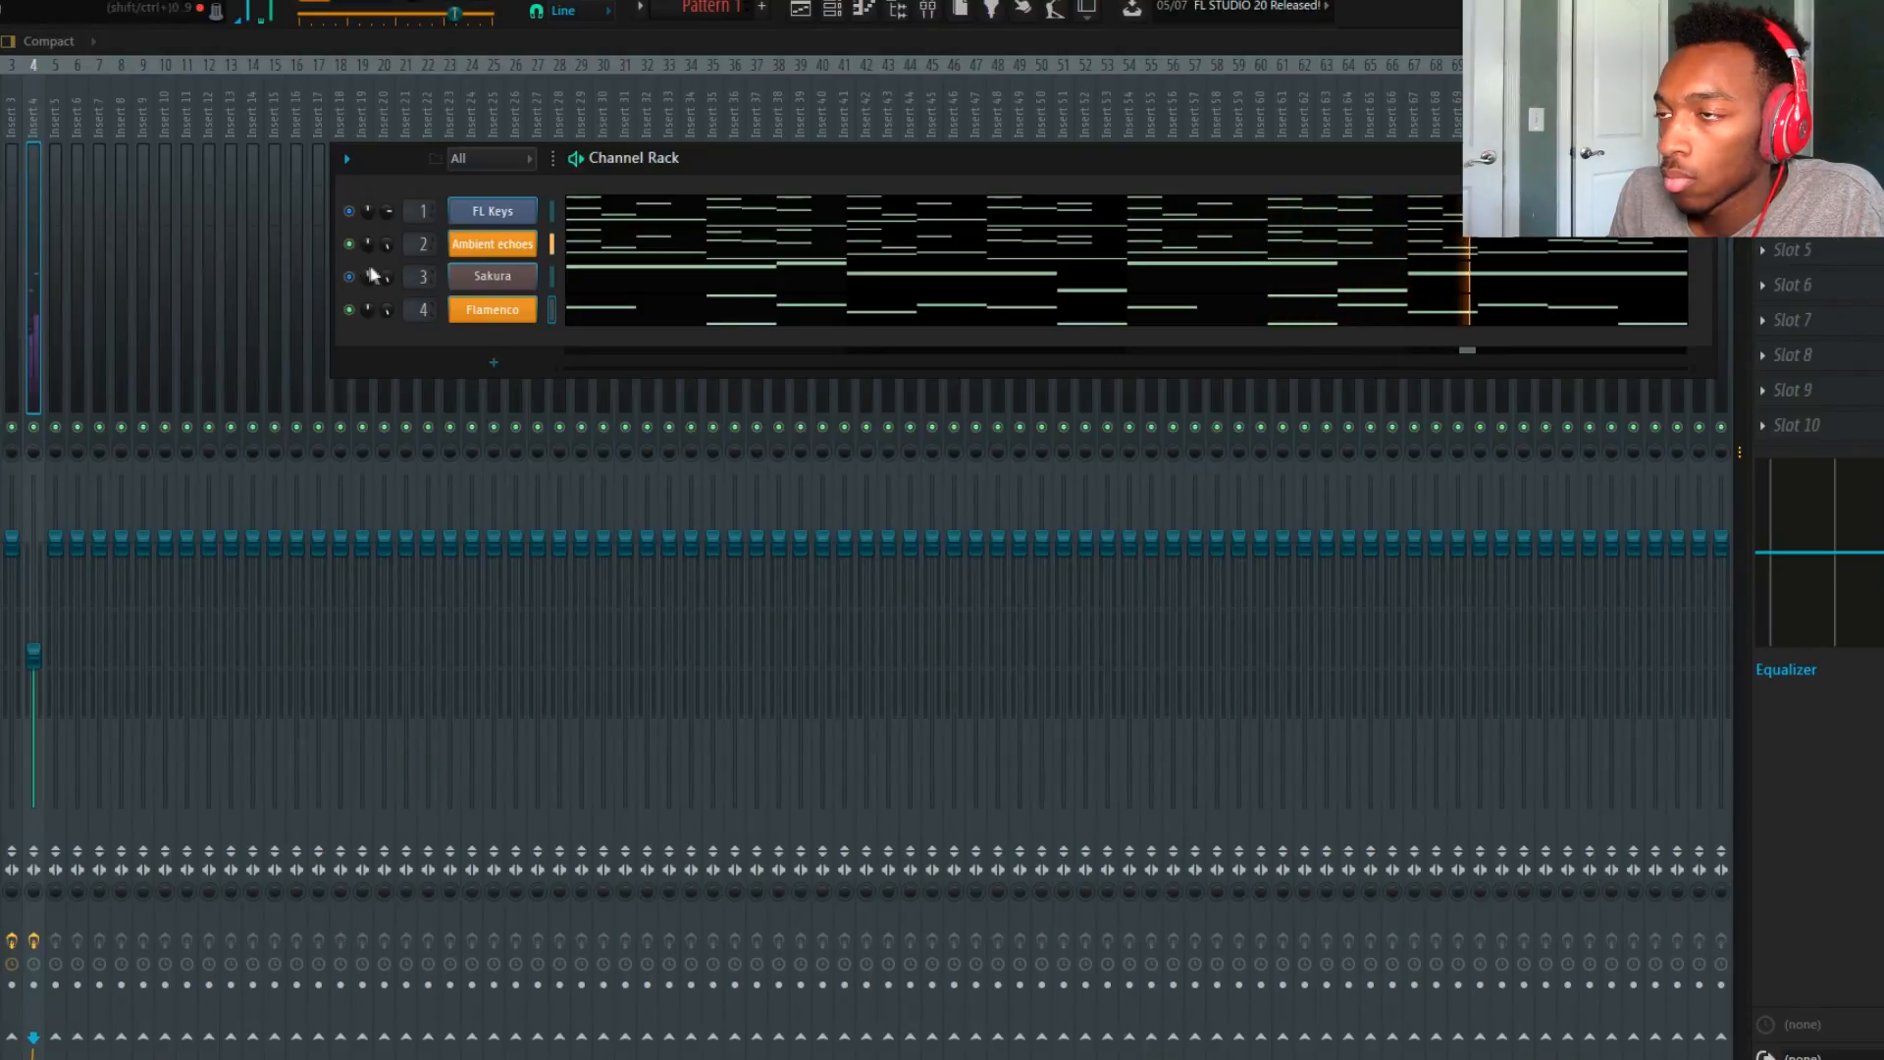
pyautogui.moveTo(0, 177); pyautogui.dragTo(81, 252)
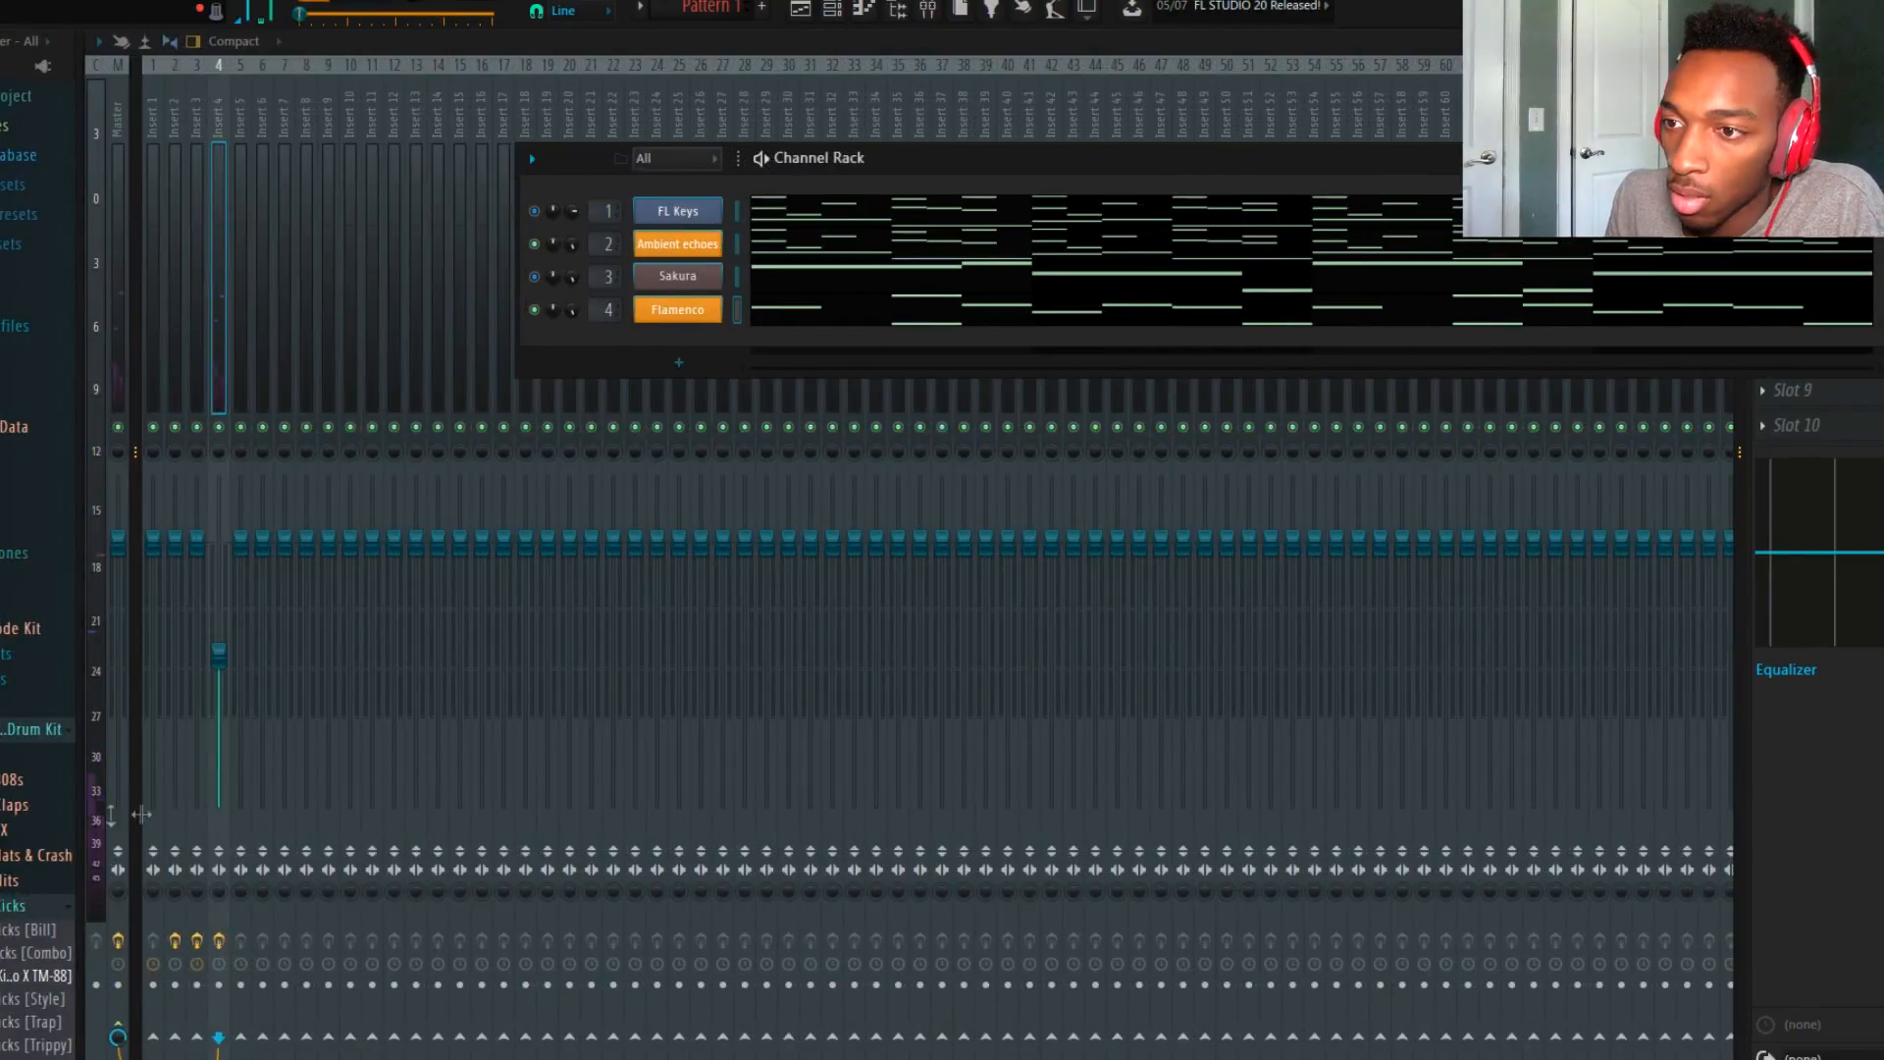
pyautogui.click(5, 633)
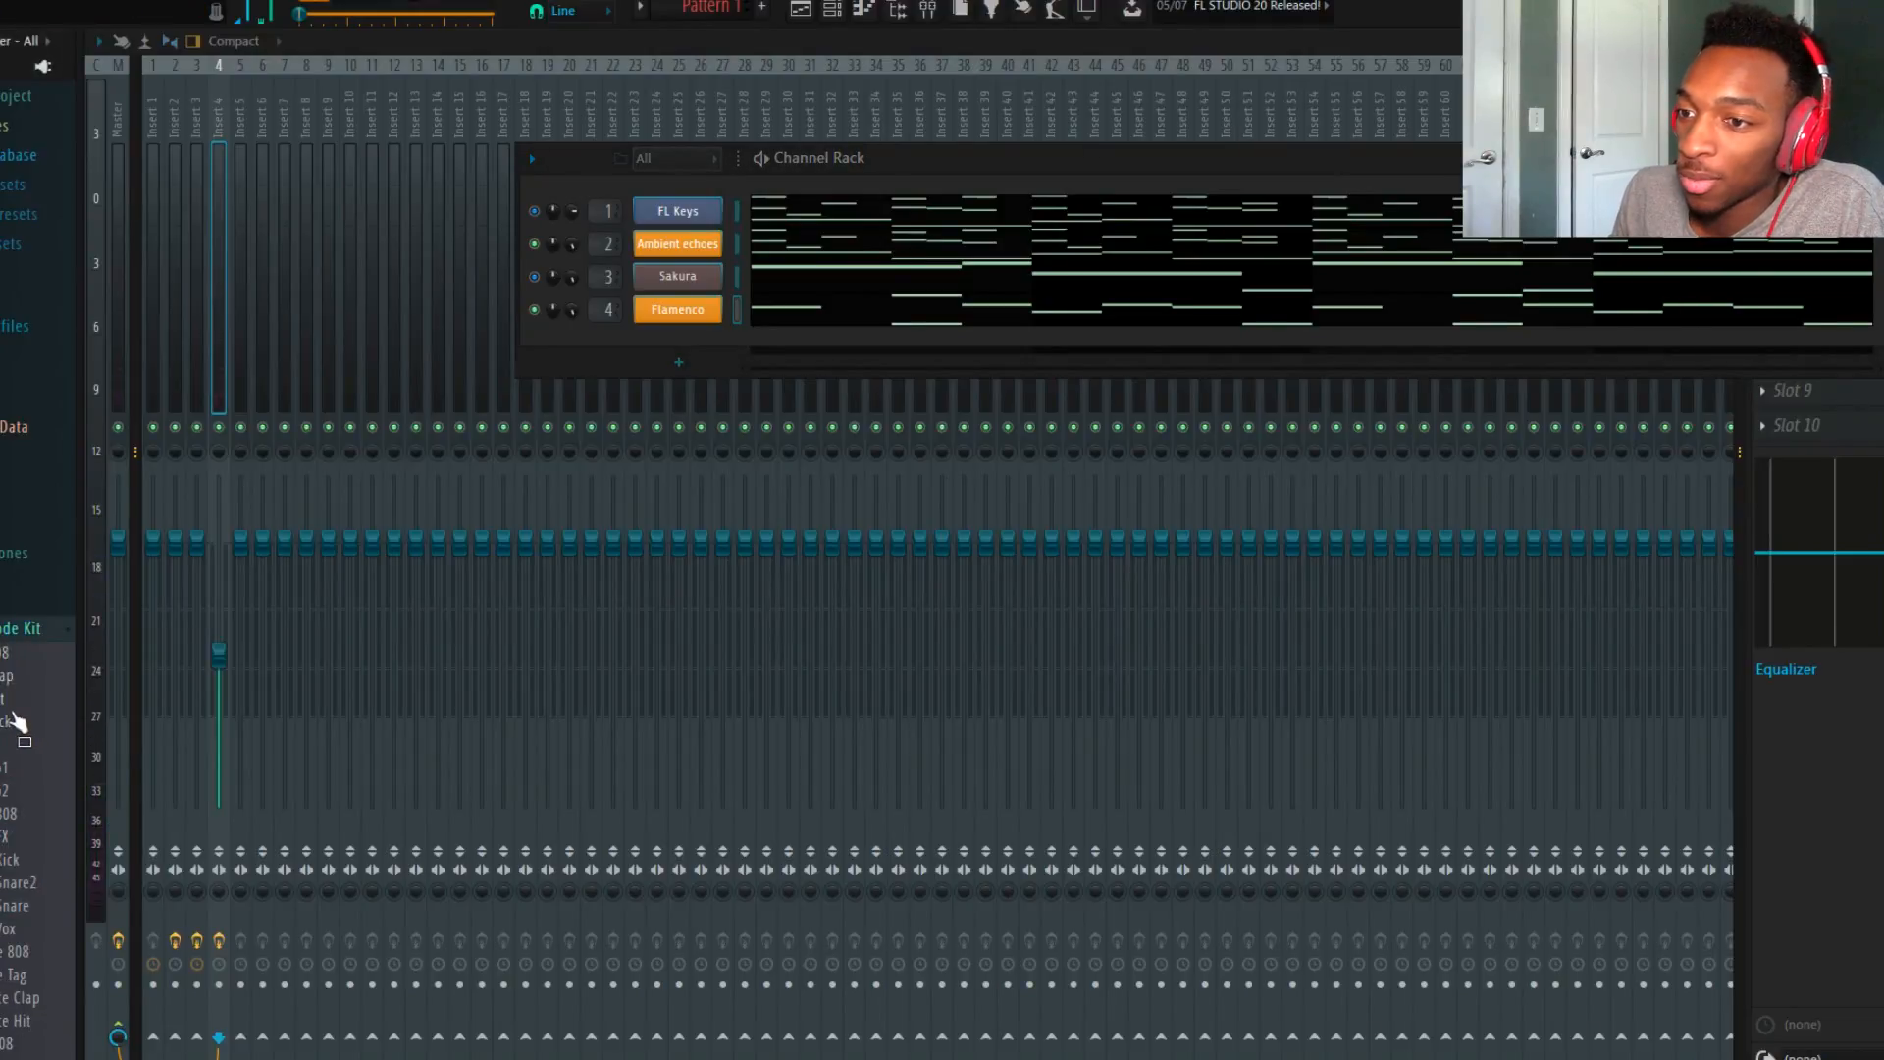
pyautogui.moveTo(689, 341); pyautogui.dragTo(683, 346)
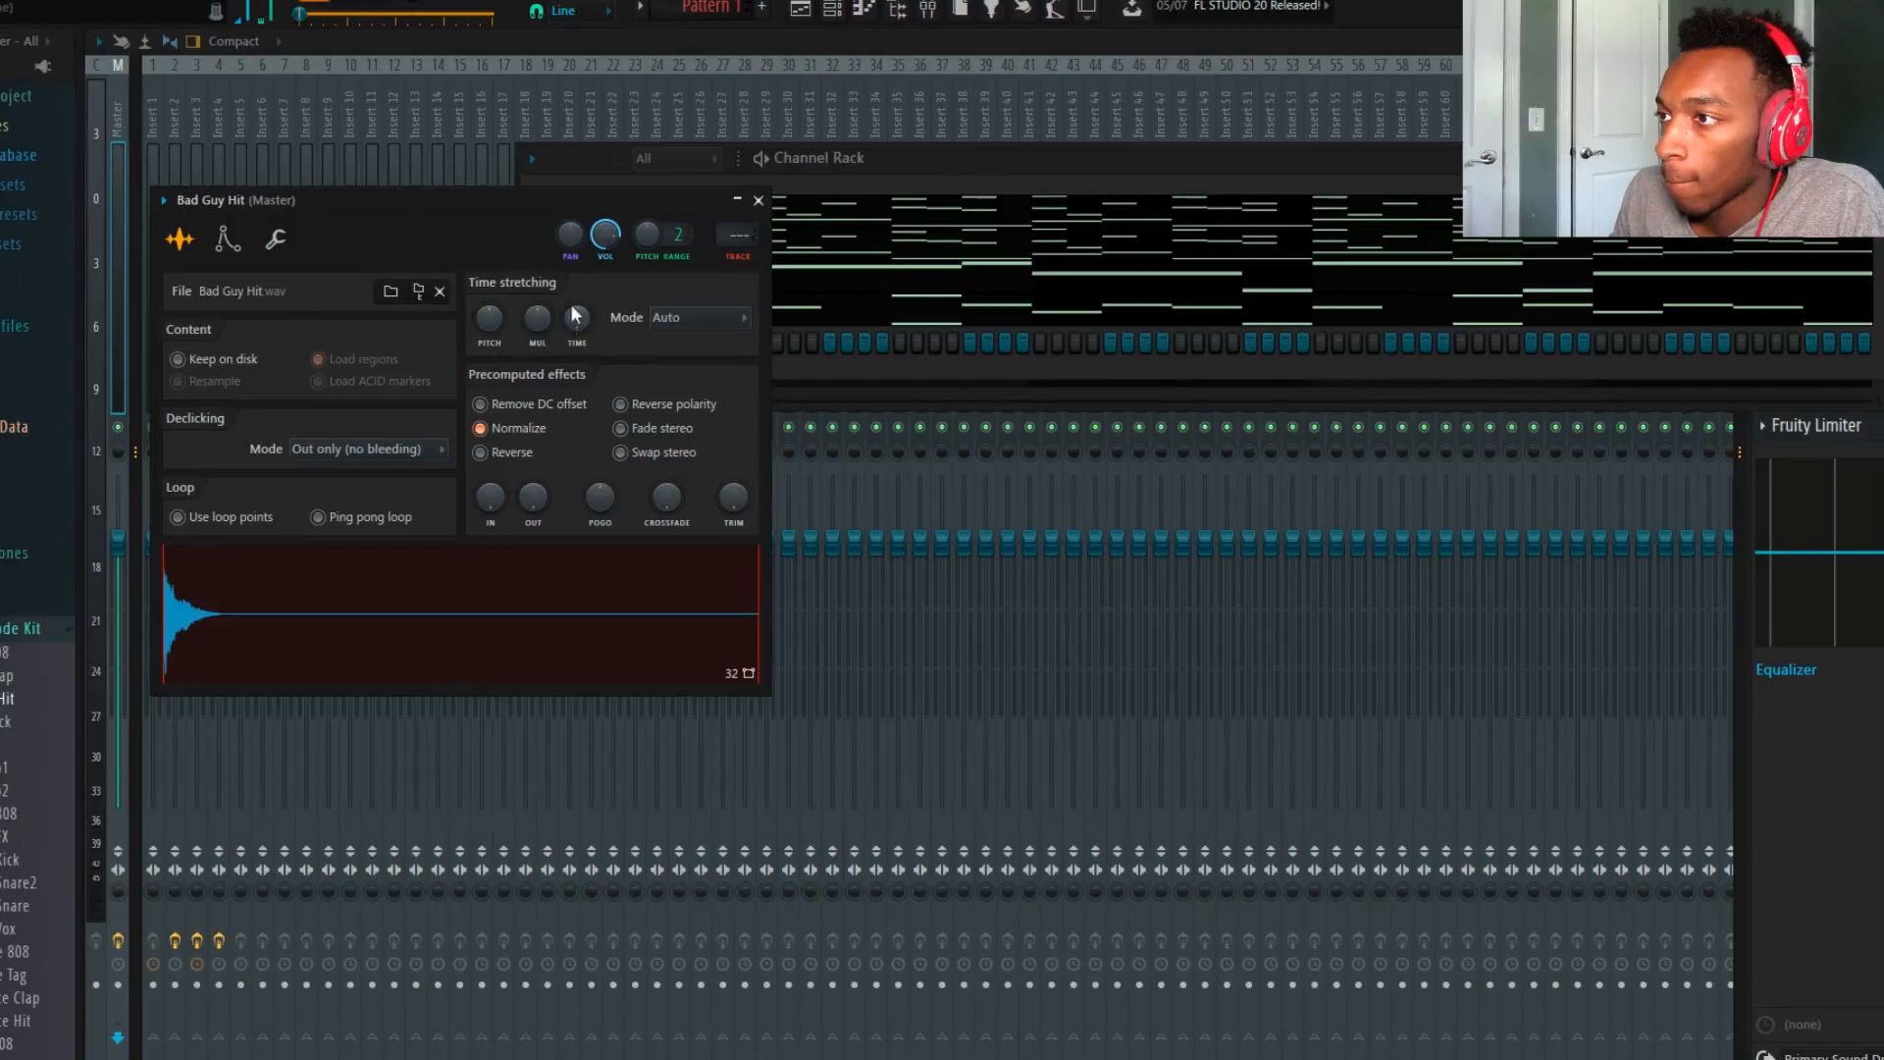
pyautogui.click(817, 378)
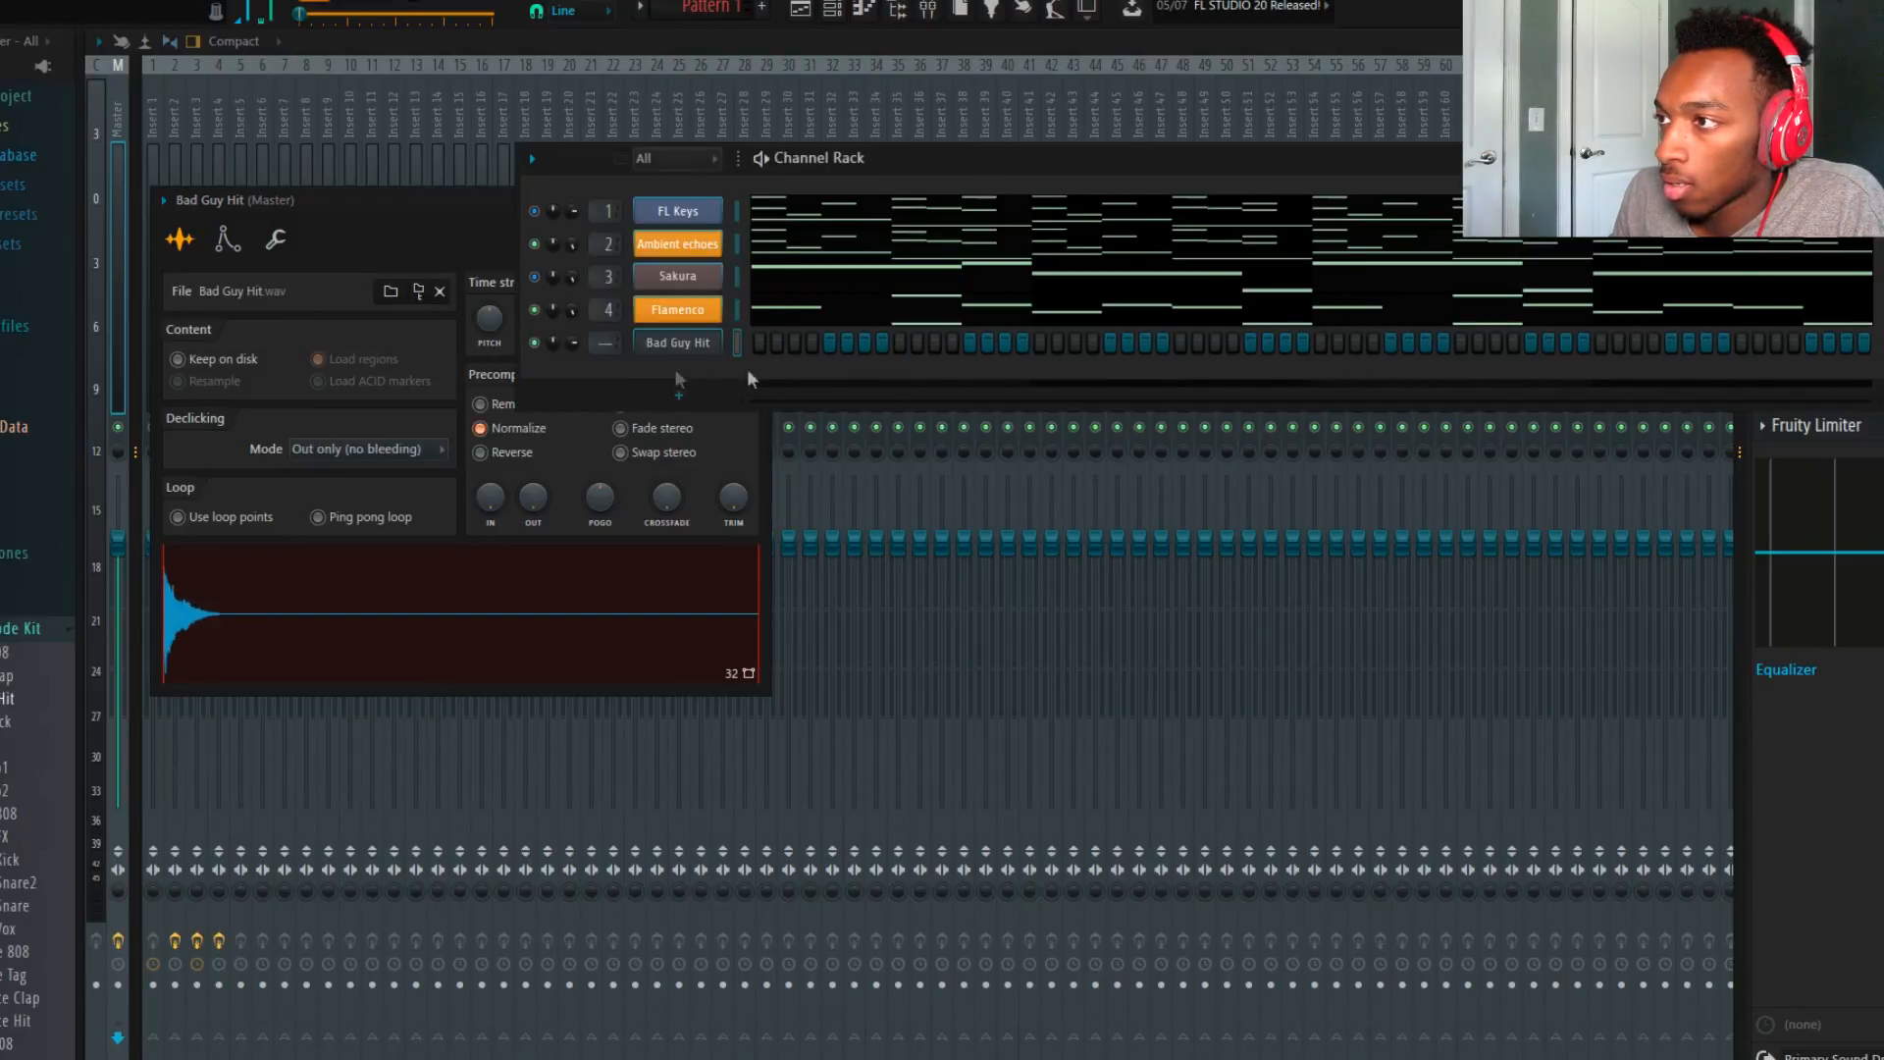
# Fill every second step of the Bad Guy Hit channel and open its notes in the piano roll during playback.
pyautogui.rightClick(716, 346)
pyautogui.click(1008, 403)
pyautogui.press('space')
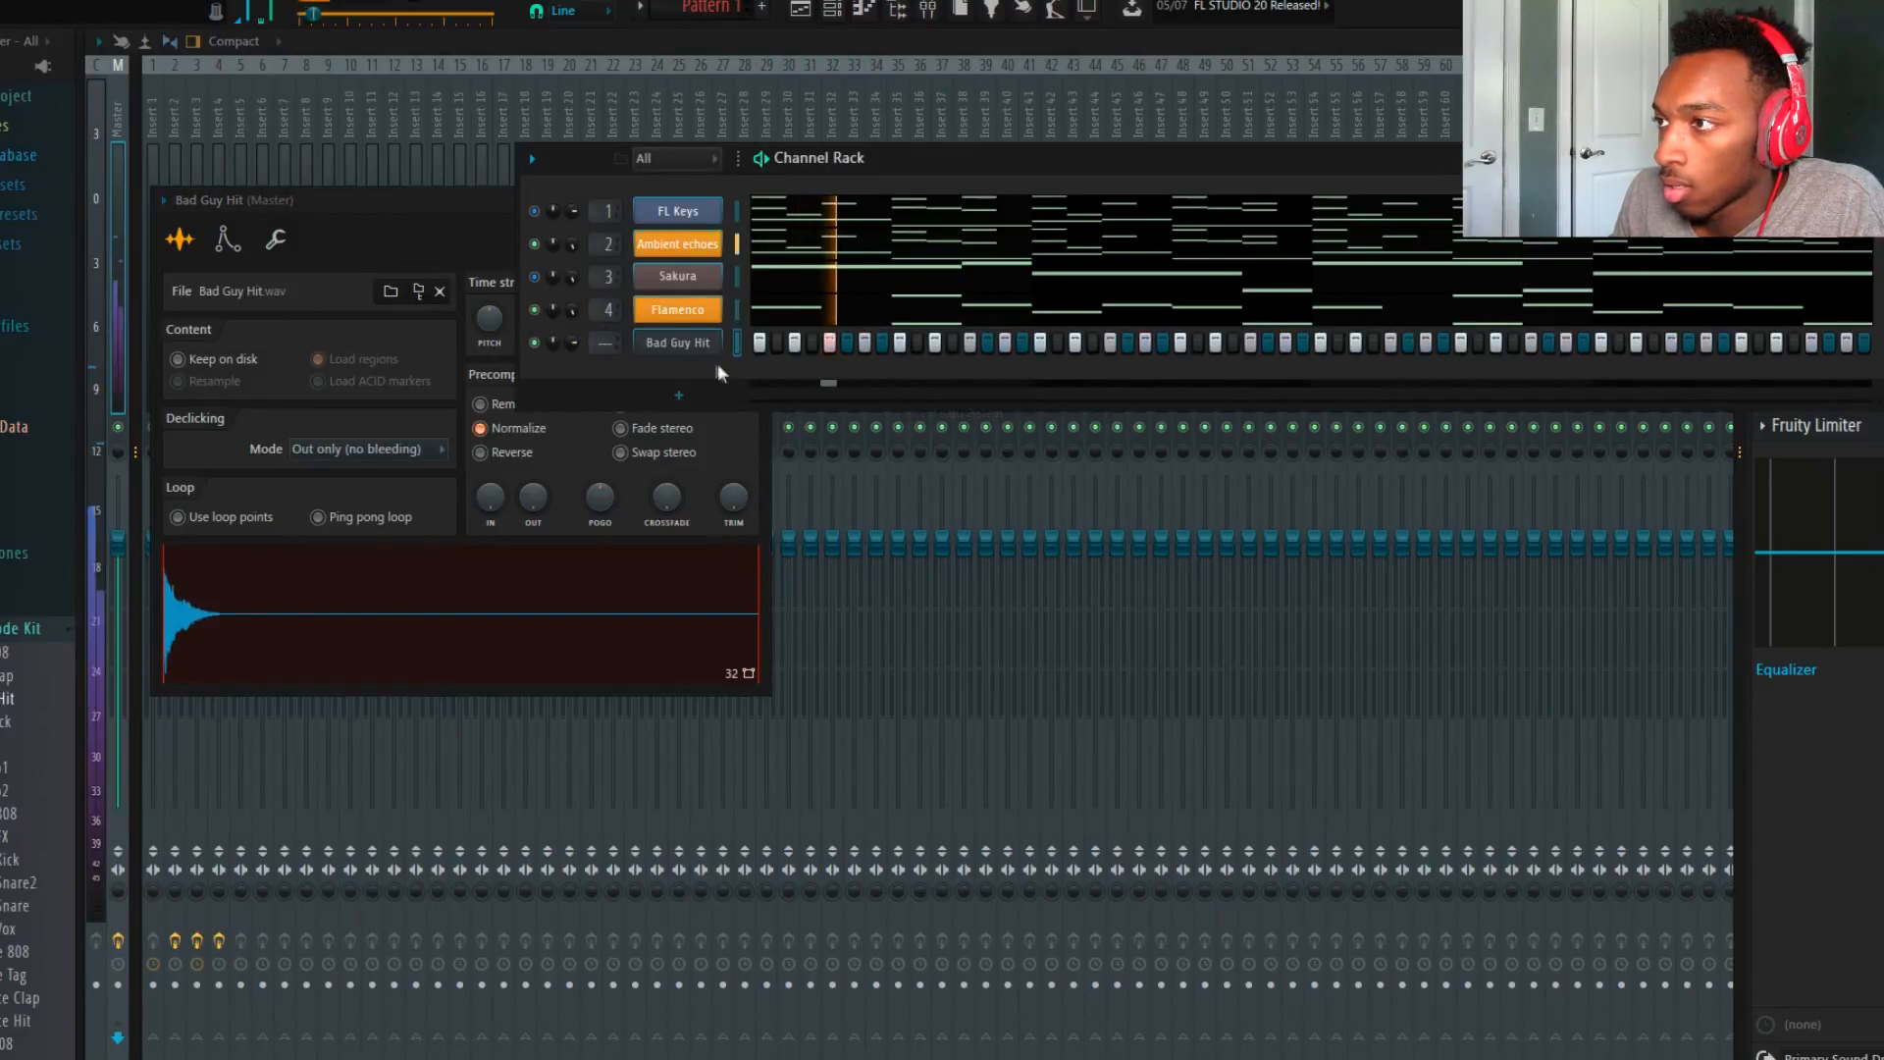
pyautogui.rightClick(705, 349)
pyautogui.click(793, 345)
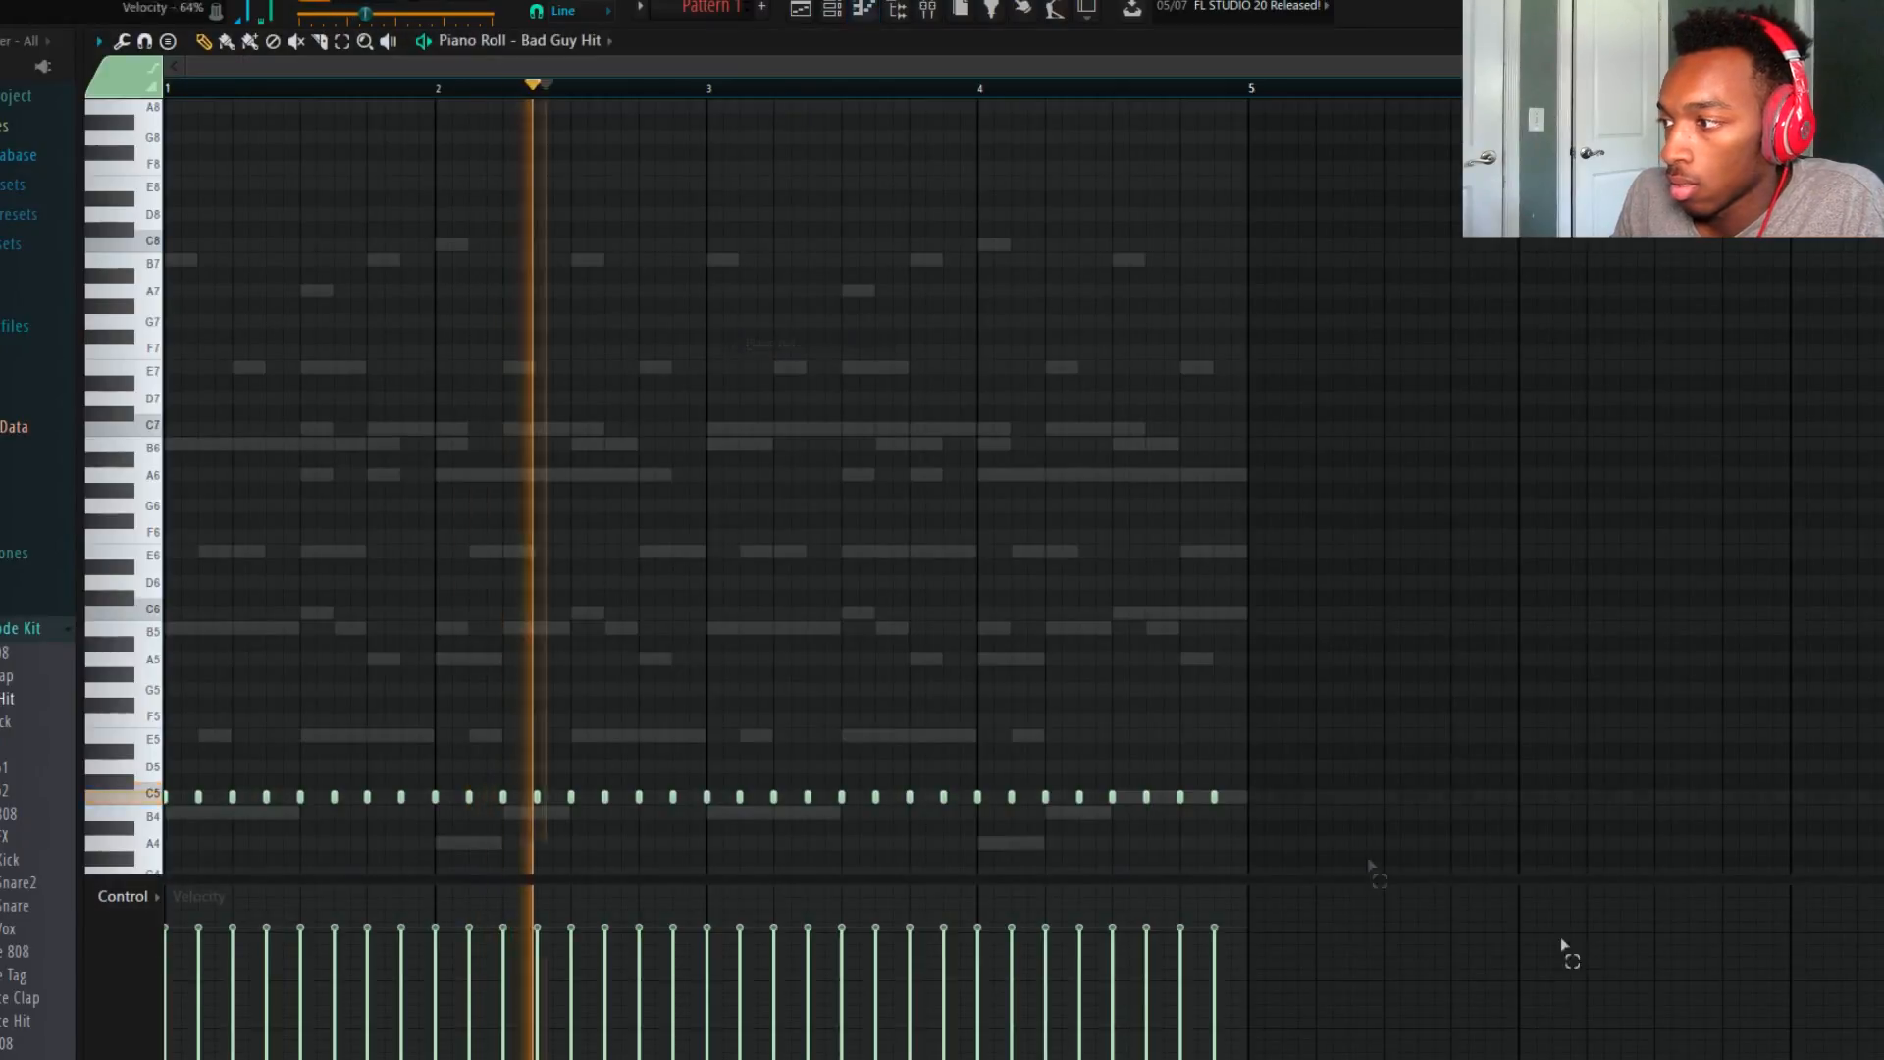
pyautogui.keyDown('ctrl'); pyautogui.click(663, 171); pyautogui.keyUp('ctrl')
pyautogui.keyDown('ctrl'); pyautogui.click(811, 91); pyautogui.keyUp('ctrl')
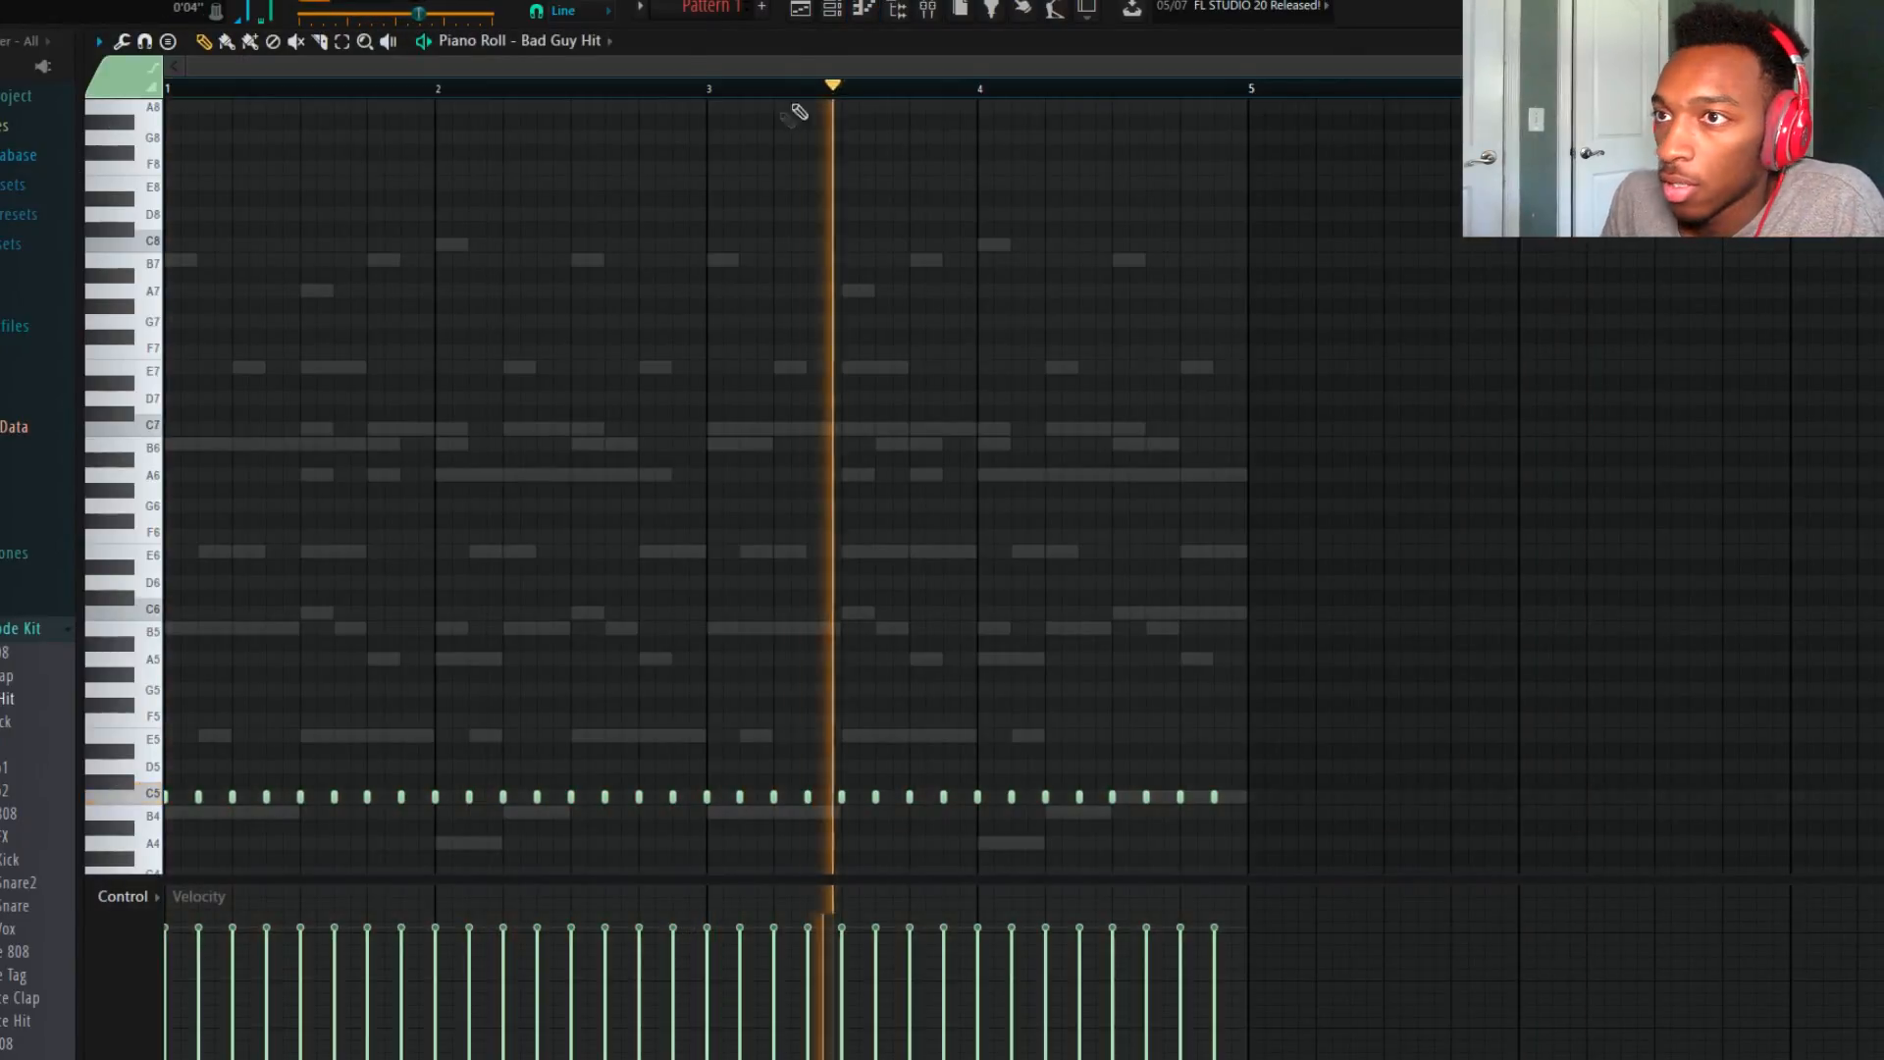
# Browse the drum kit's clap folder and its crash and percussion folder, auditioning samples.
pyautogui.click(2, 379)
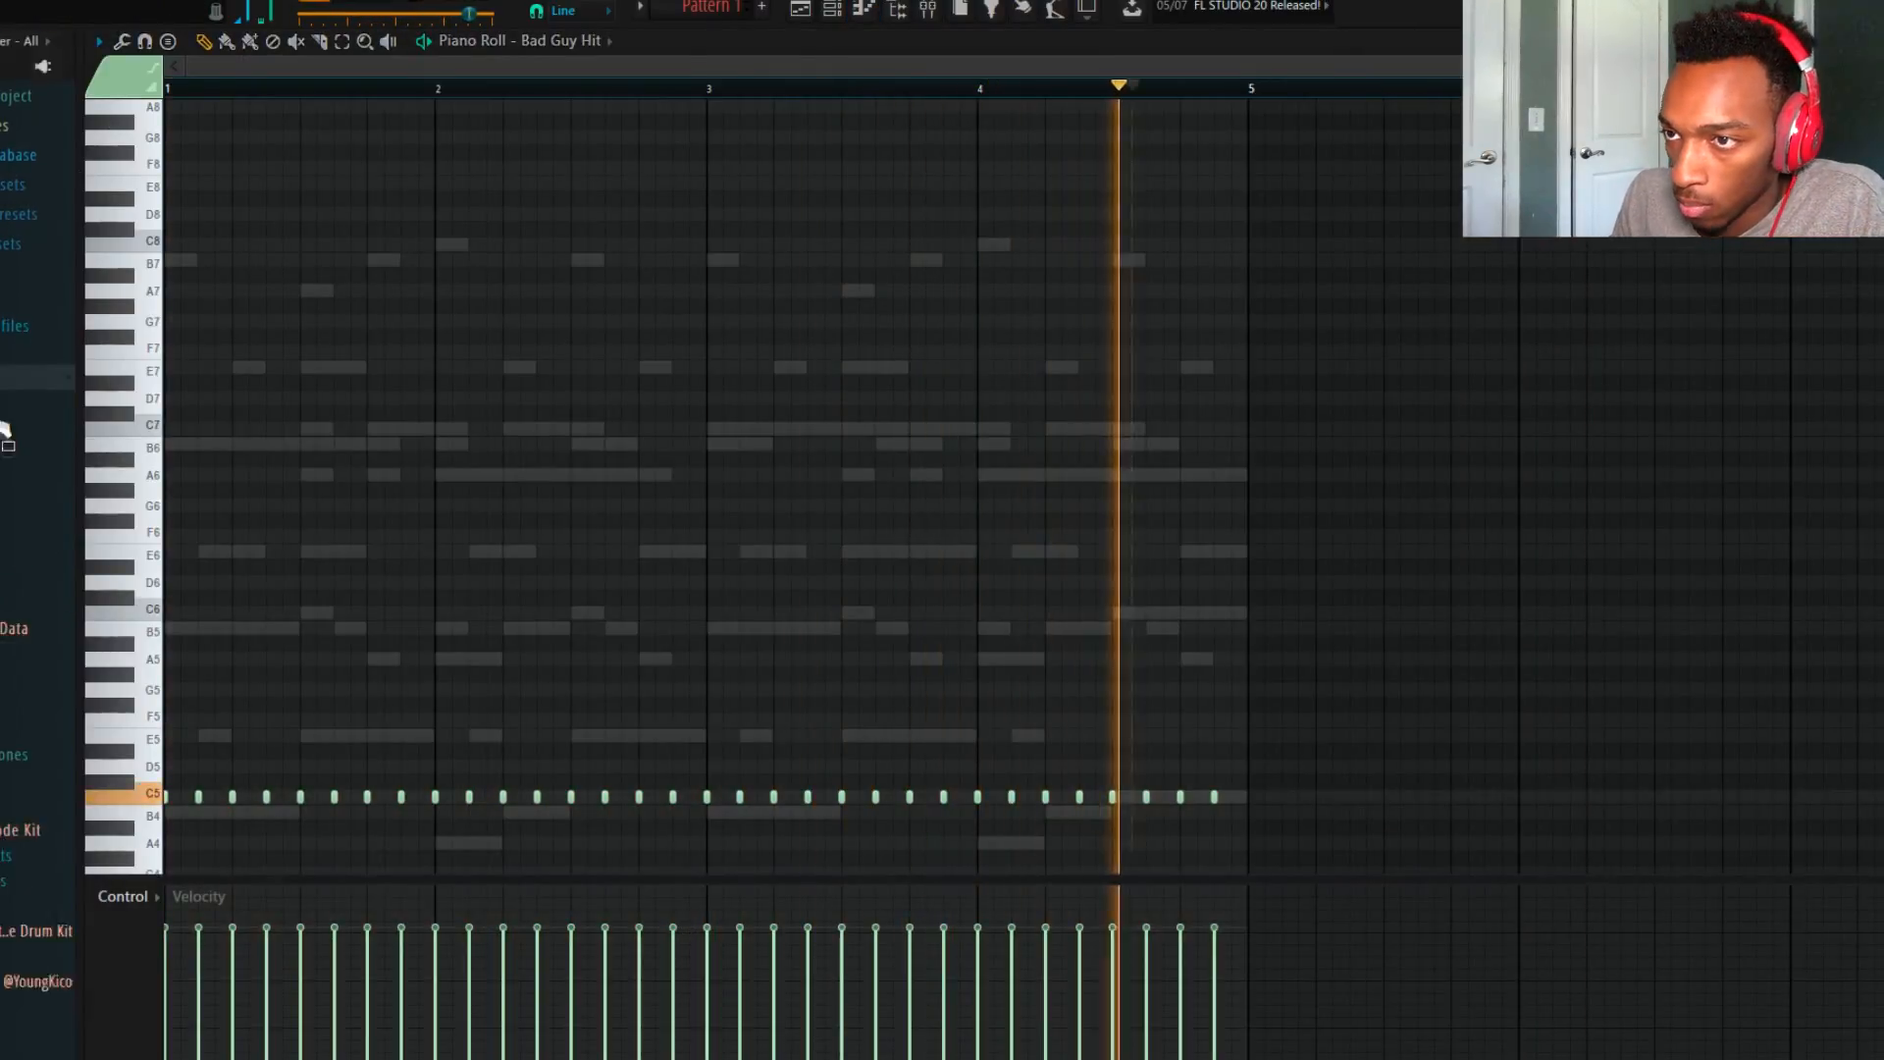
pyautogui.click(1, 429)
pyautogui.click(3, 522)
pyautogui.click(4, 498)
pyautogui.click(12, 751)
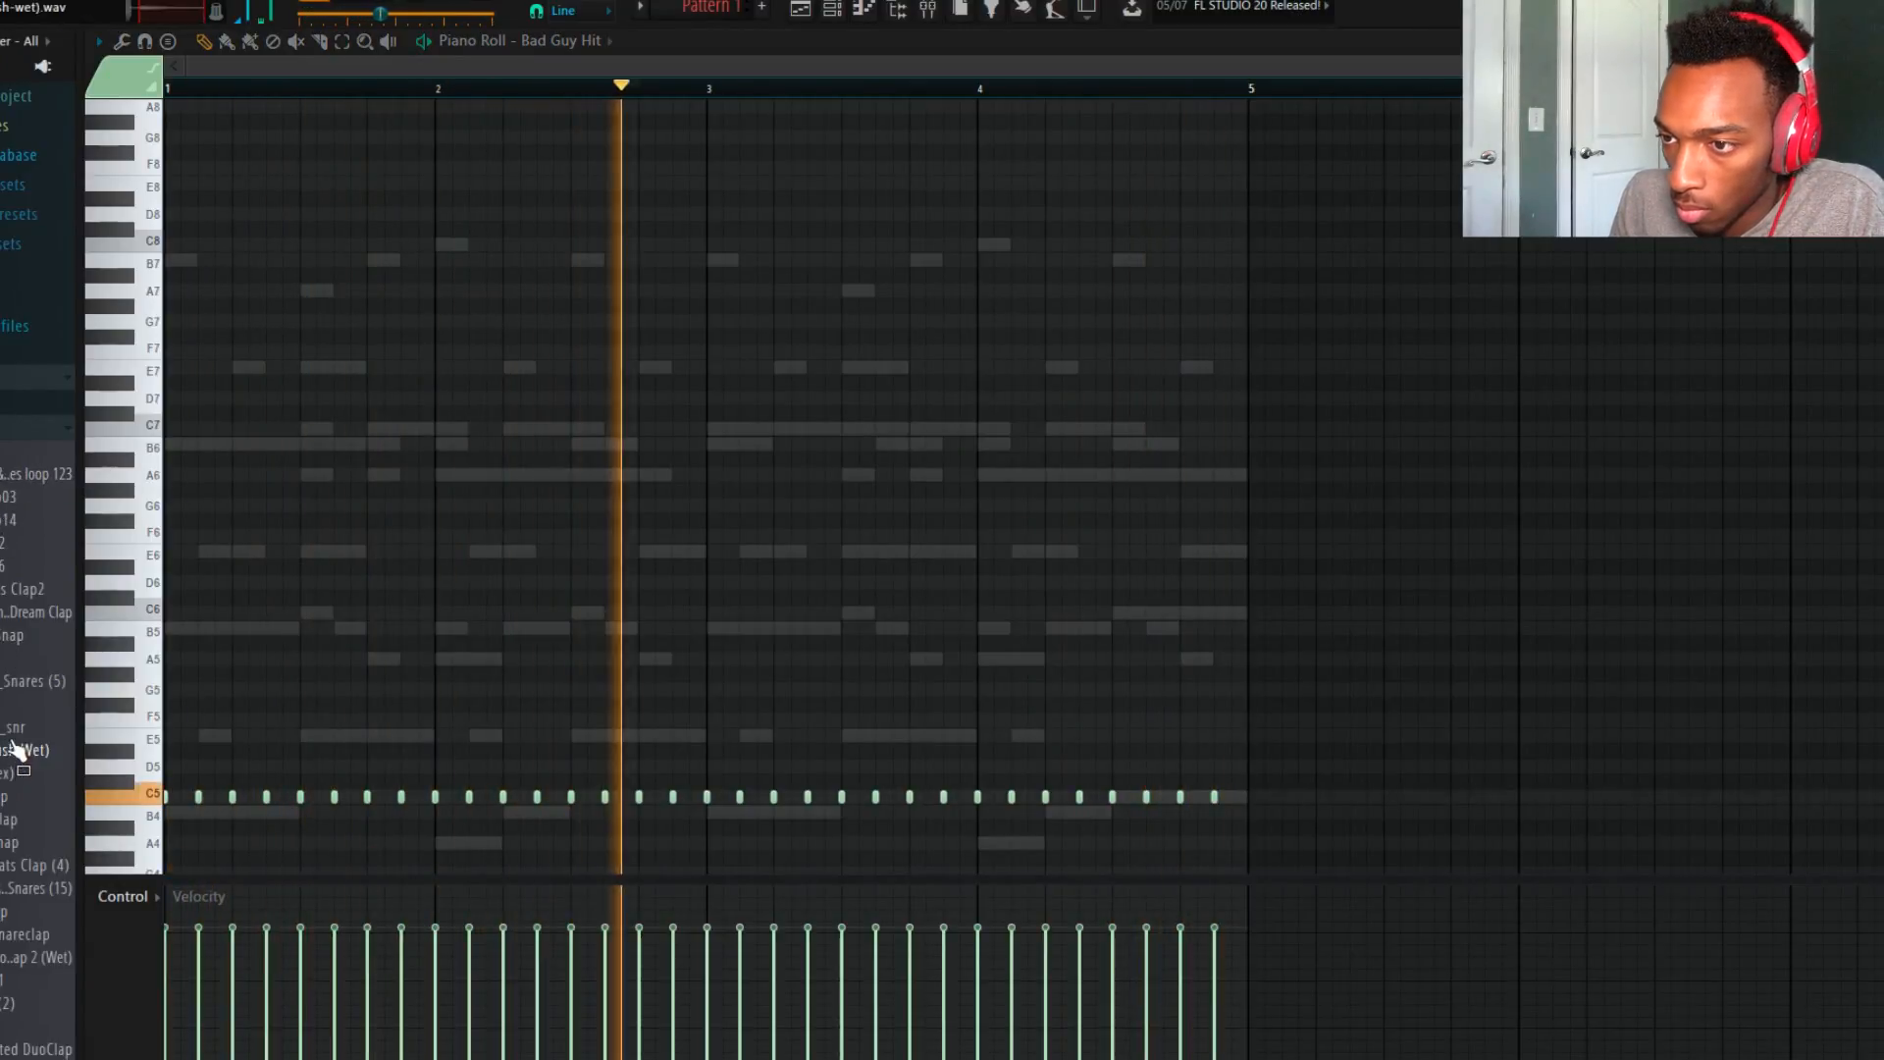
pyautogui.scroll(-5, 3, 775)
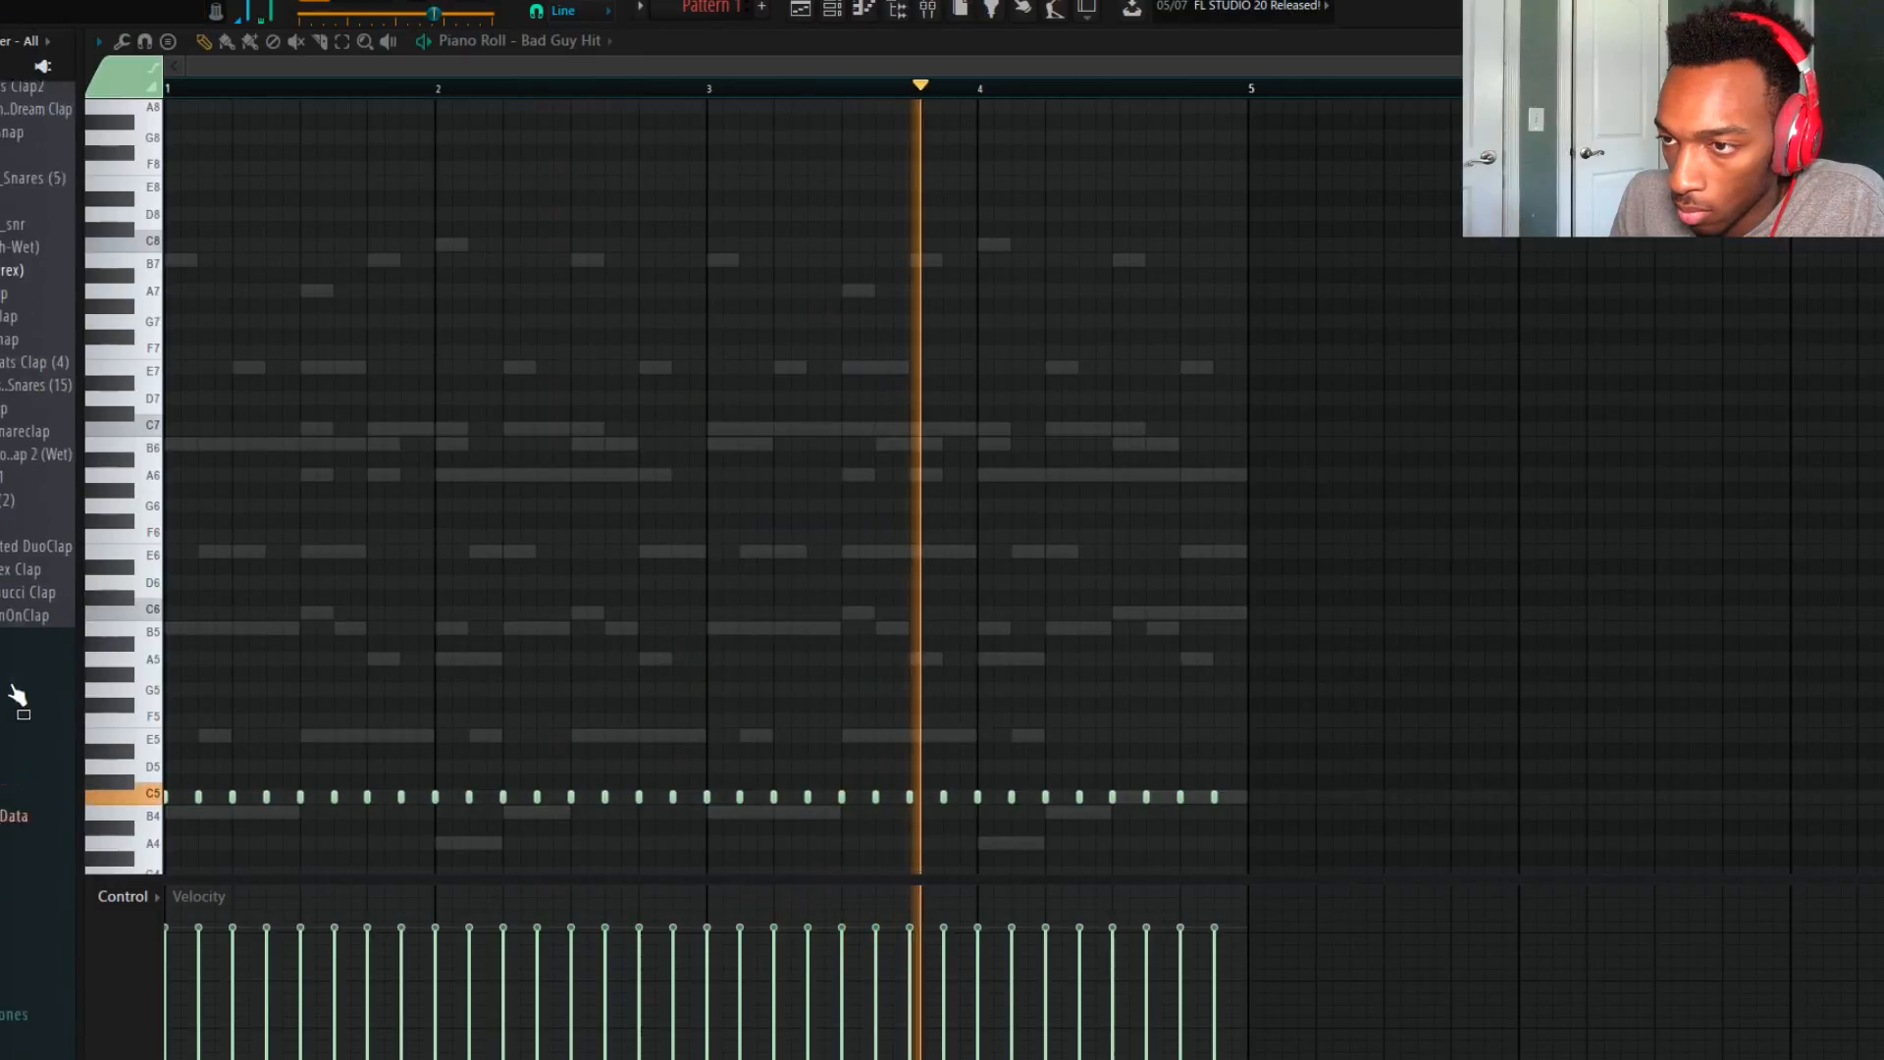
pyautogui.click(14, 754)
pyautogui.press('space')
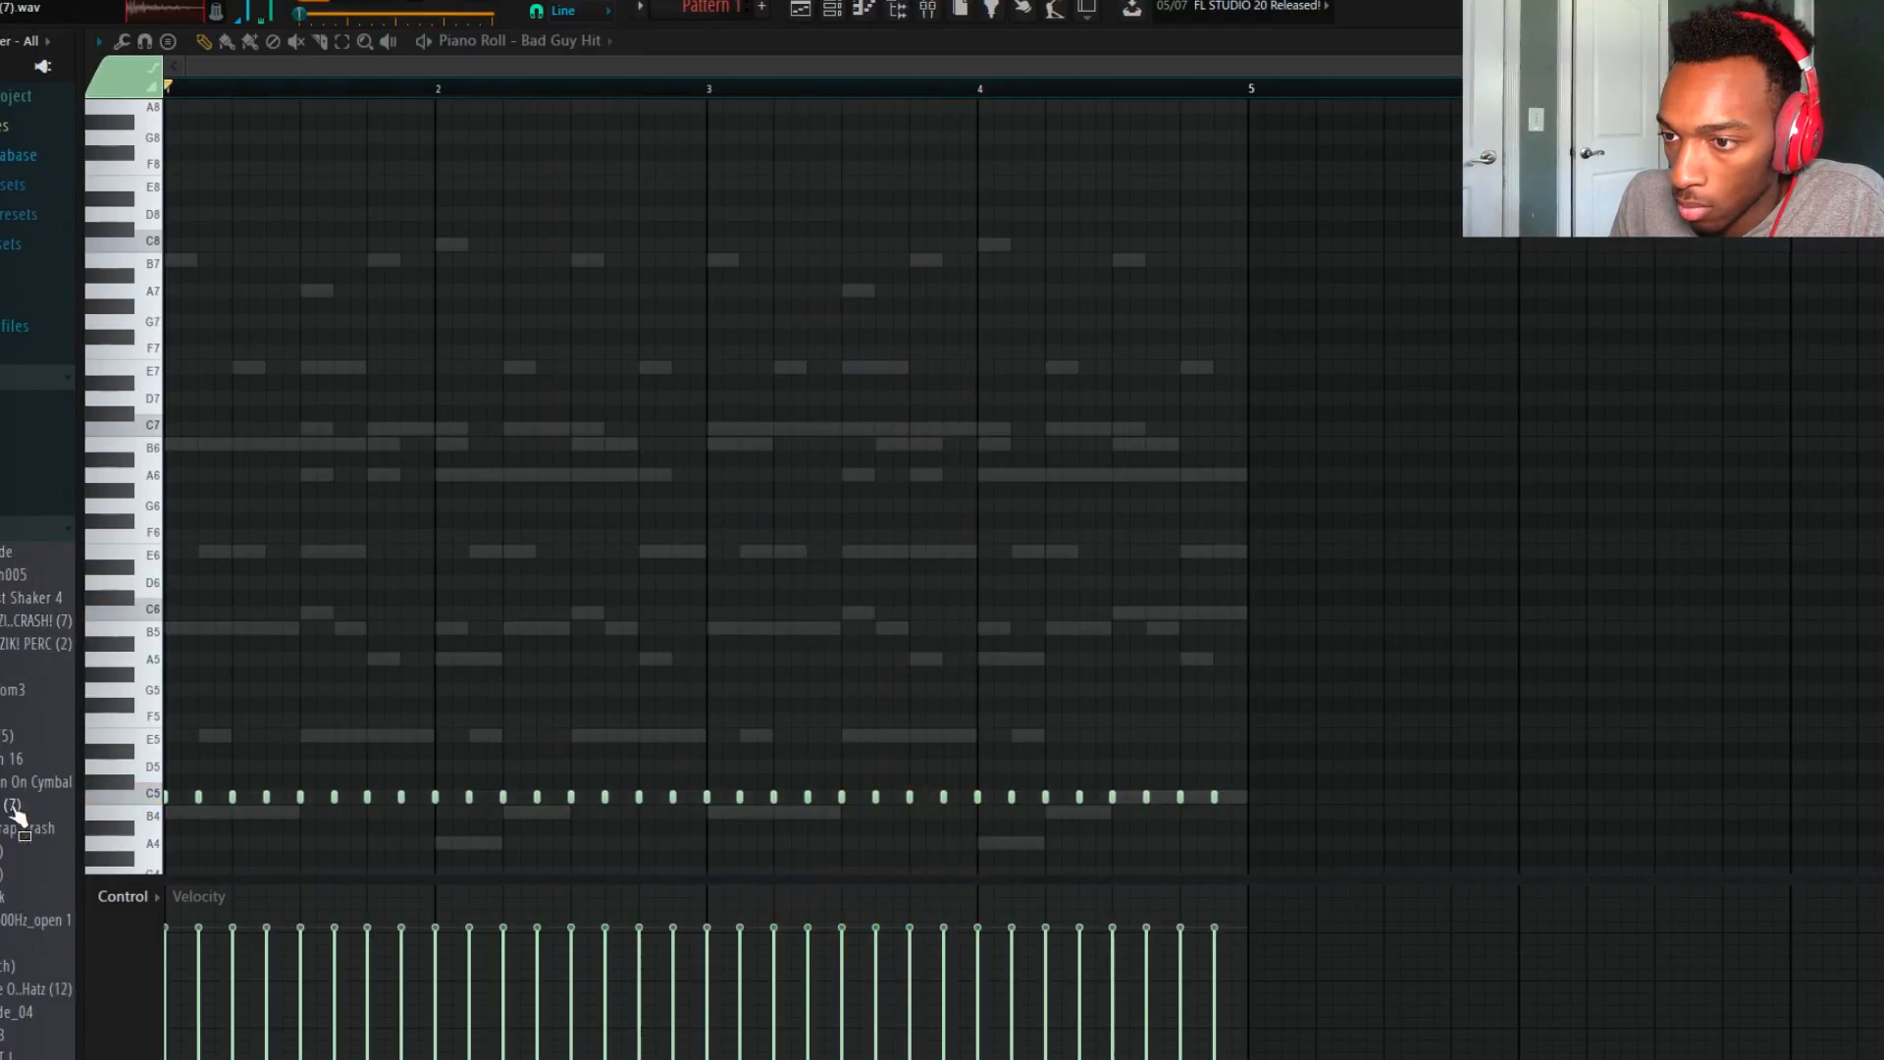
pyautogui.click(27, 535)
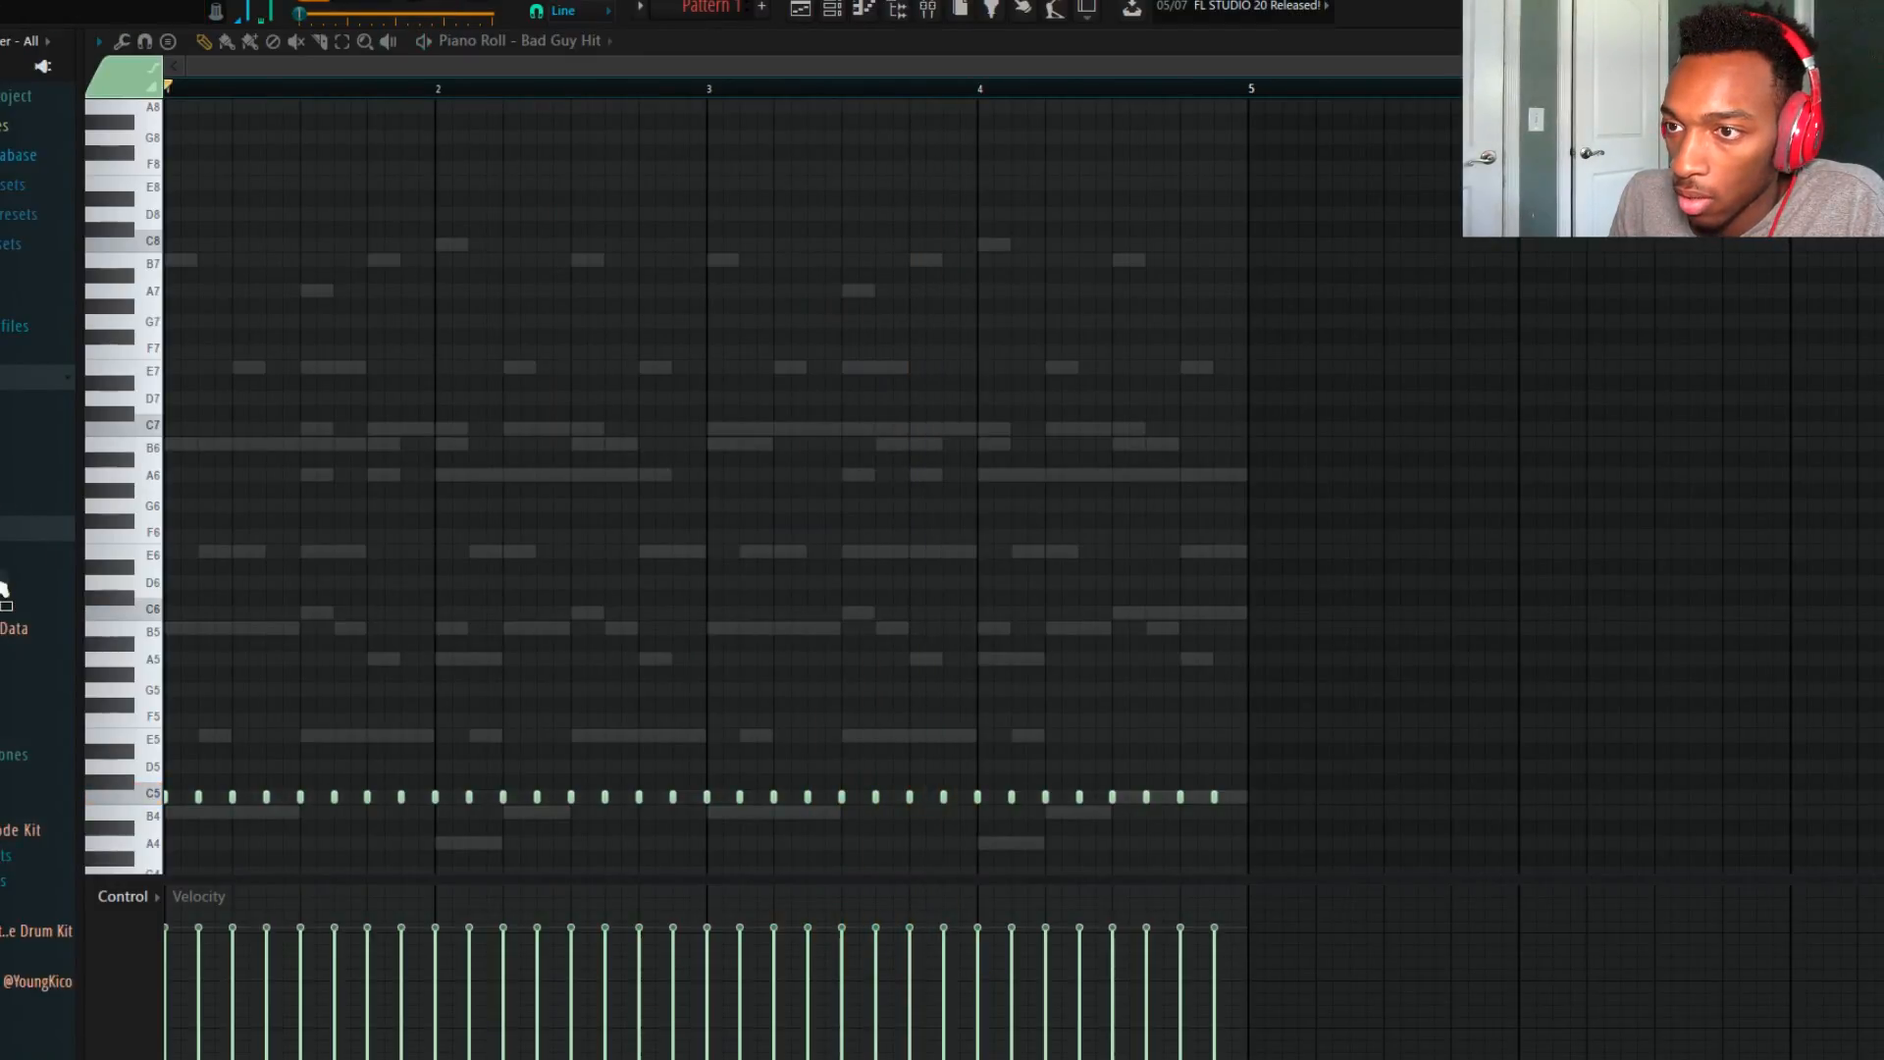
# Look through the samples in the drum kit's snare folder, and close the folder.
pyautogui.click(10, 554)
pyautogui.scroll(-6, 14, 811)
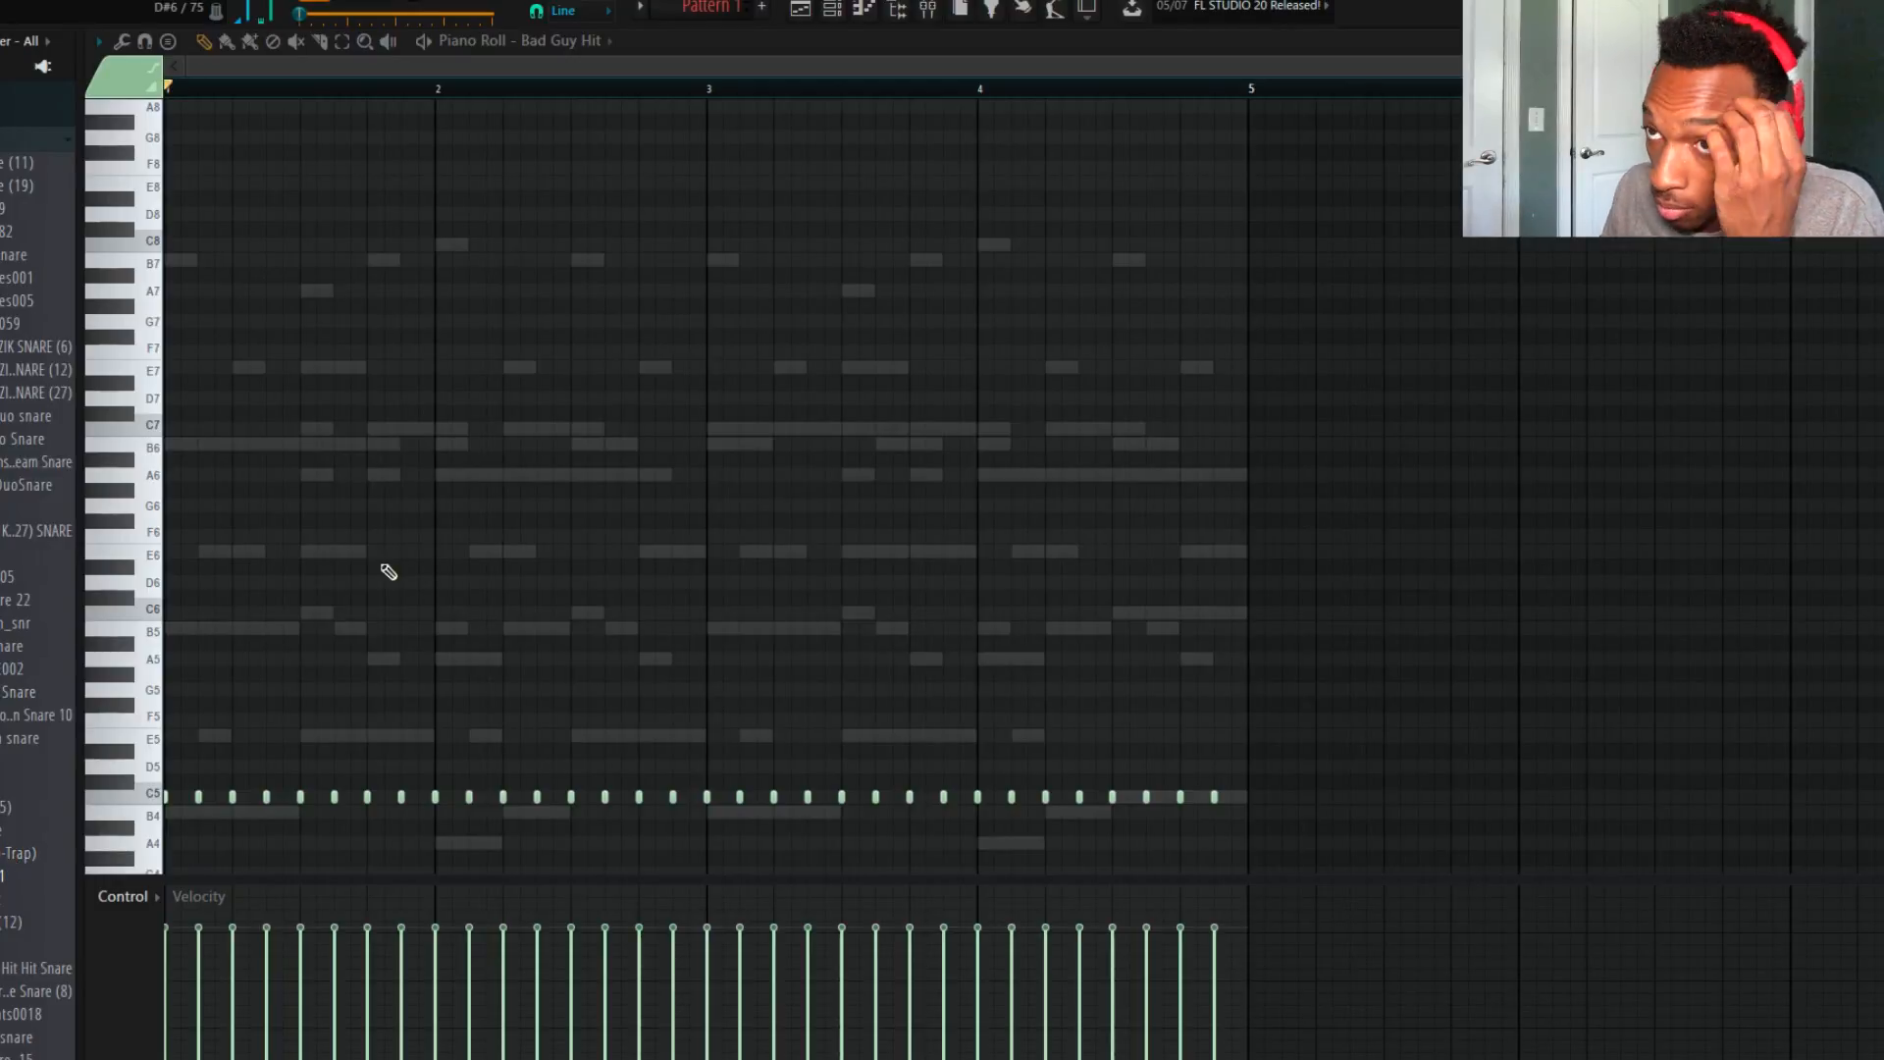
pyautogui.click(20, 146)
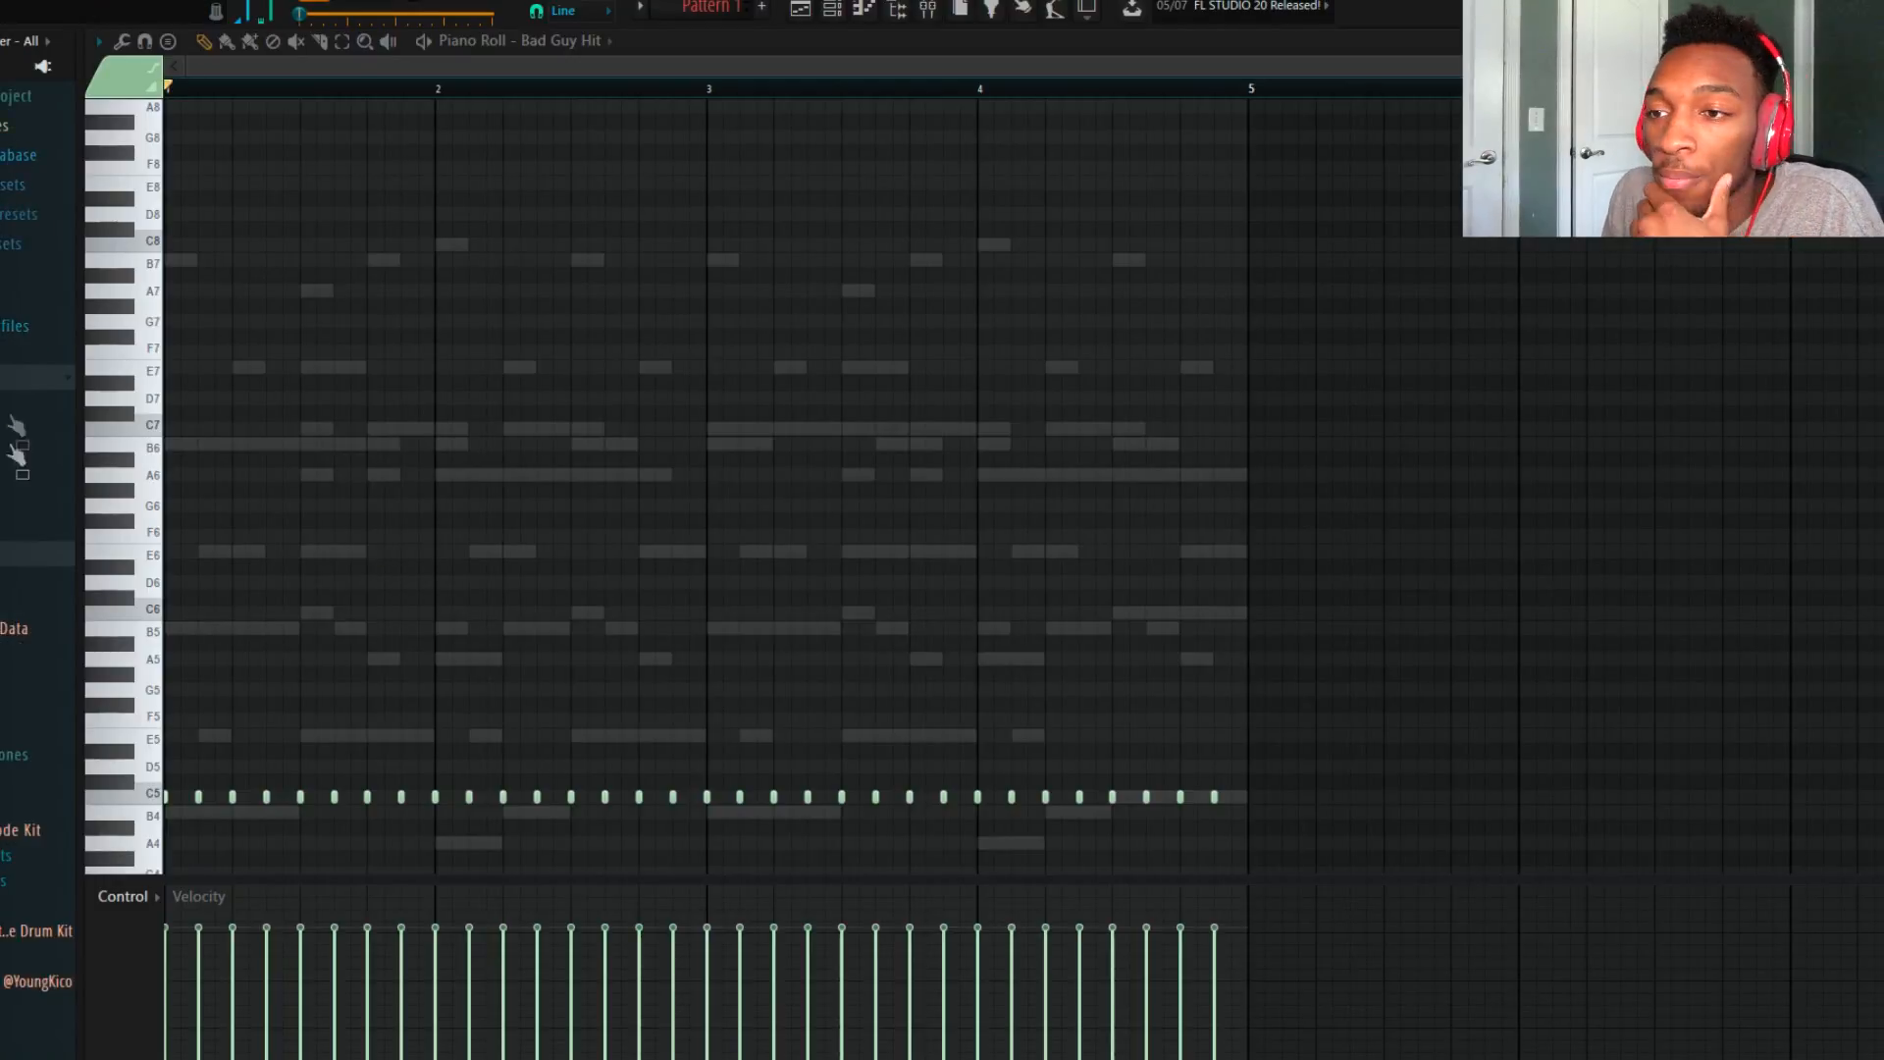
# Add the No Advance Clap sample from the Savage Mode Kit as a new channel and start playback.
pyautogui.click(33, 837)
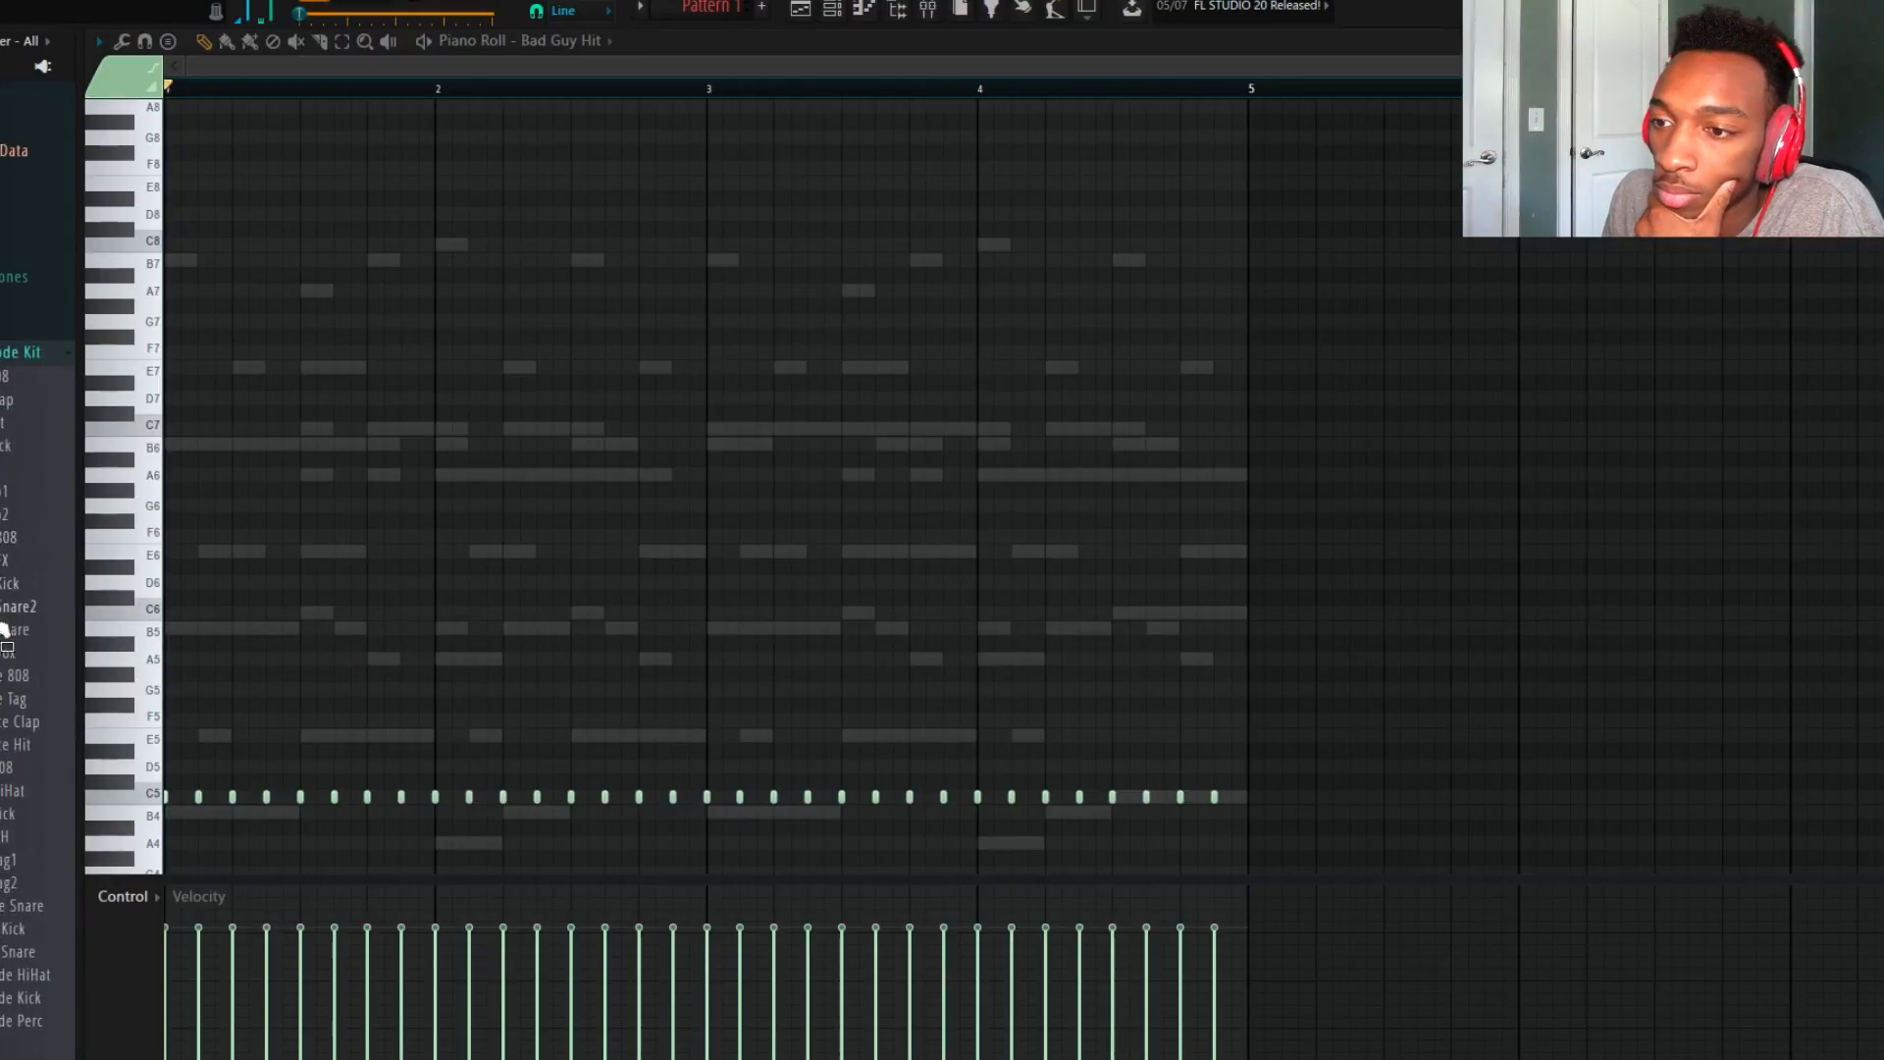
pyautogui.rightClick(5, 726)
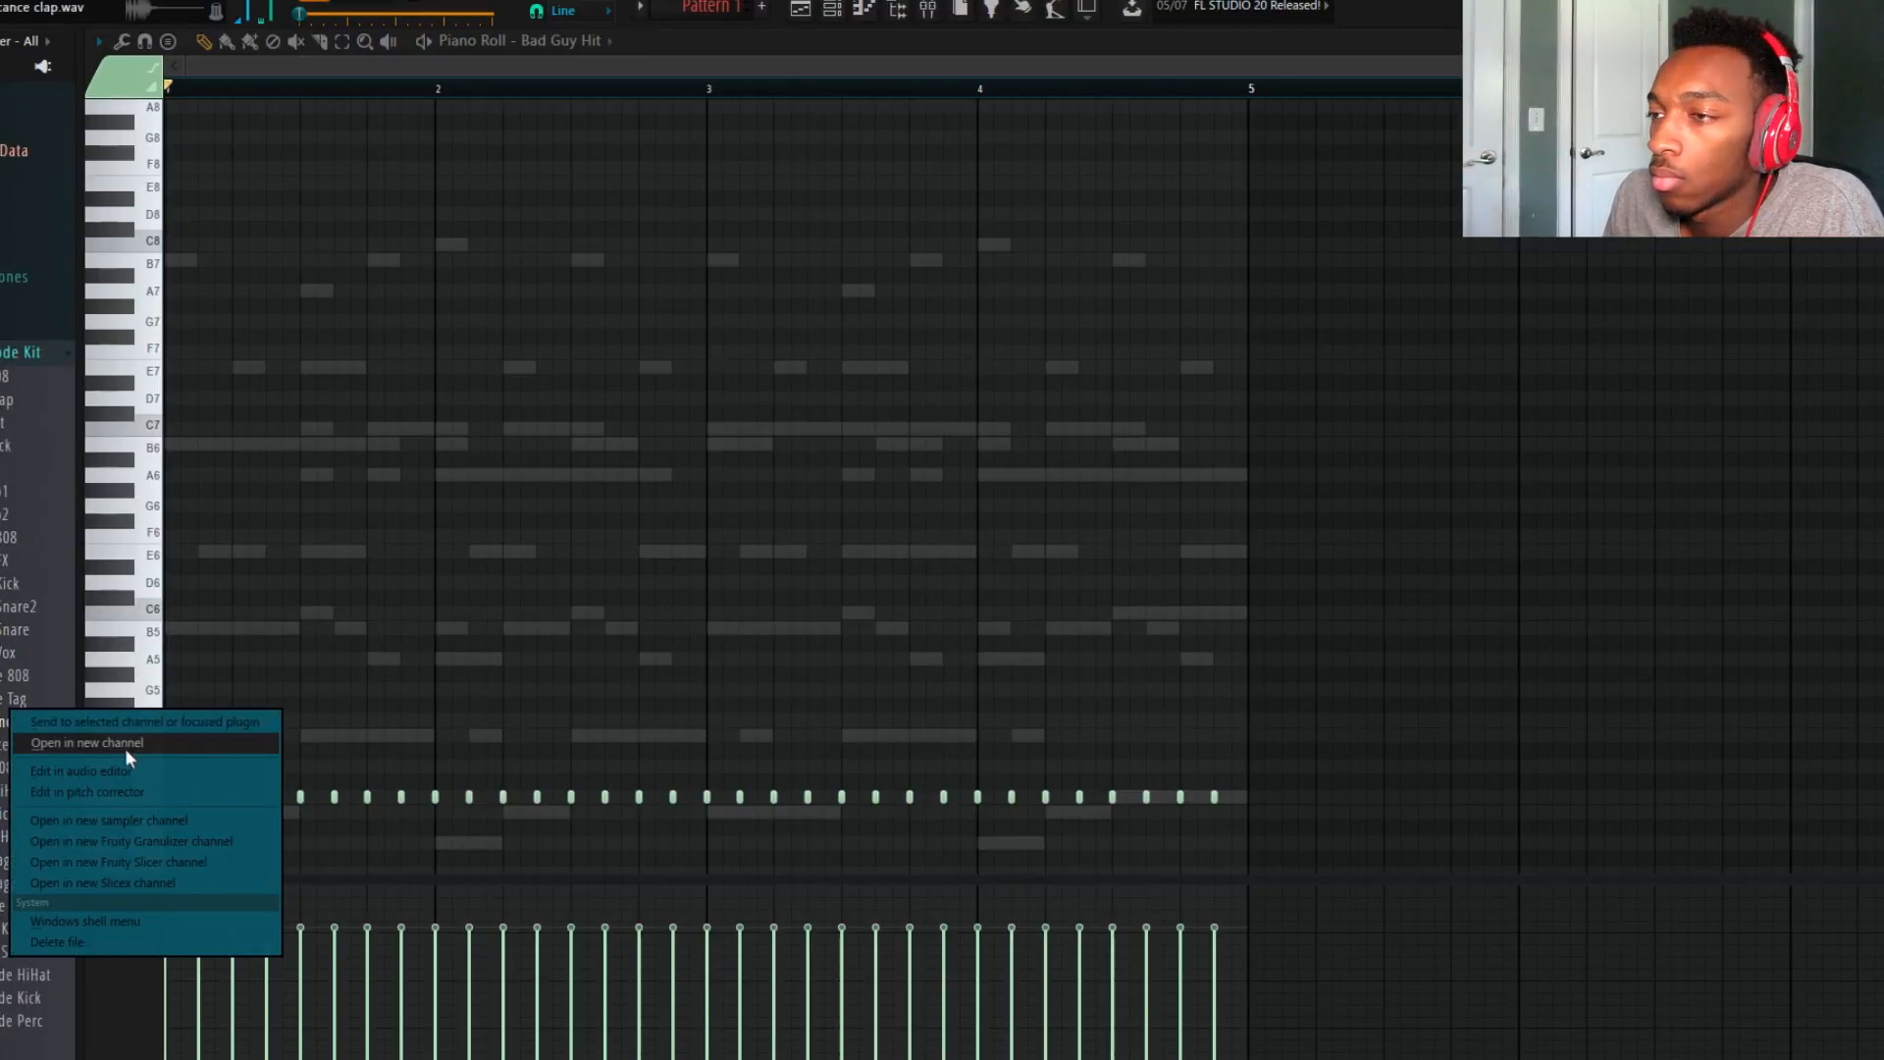
pyautogui.click(39, 743)
pyautogui.click(834, 10)
pyautogui.press('space')
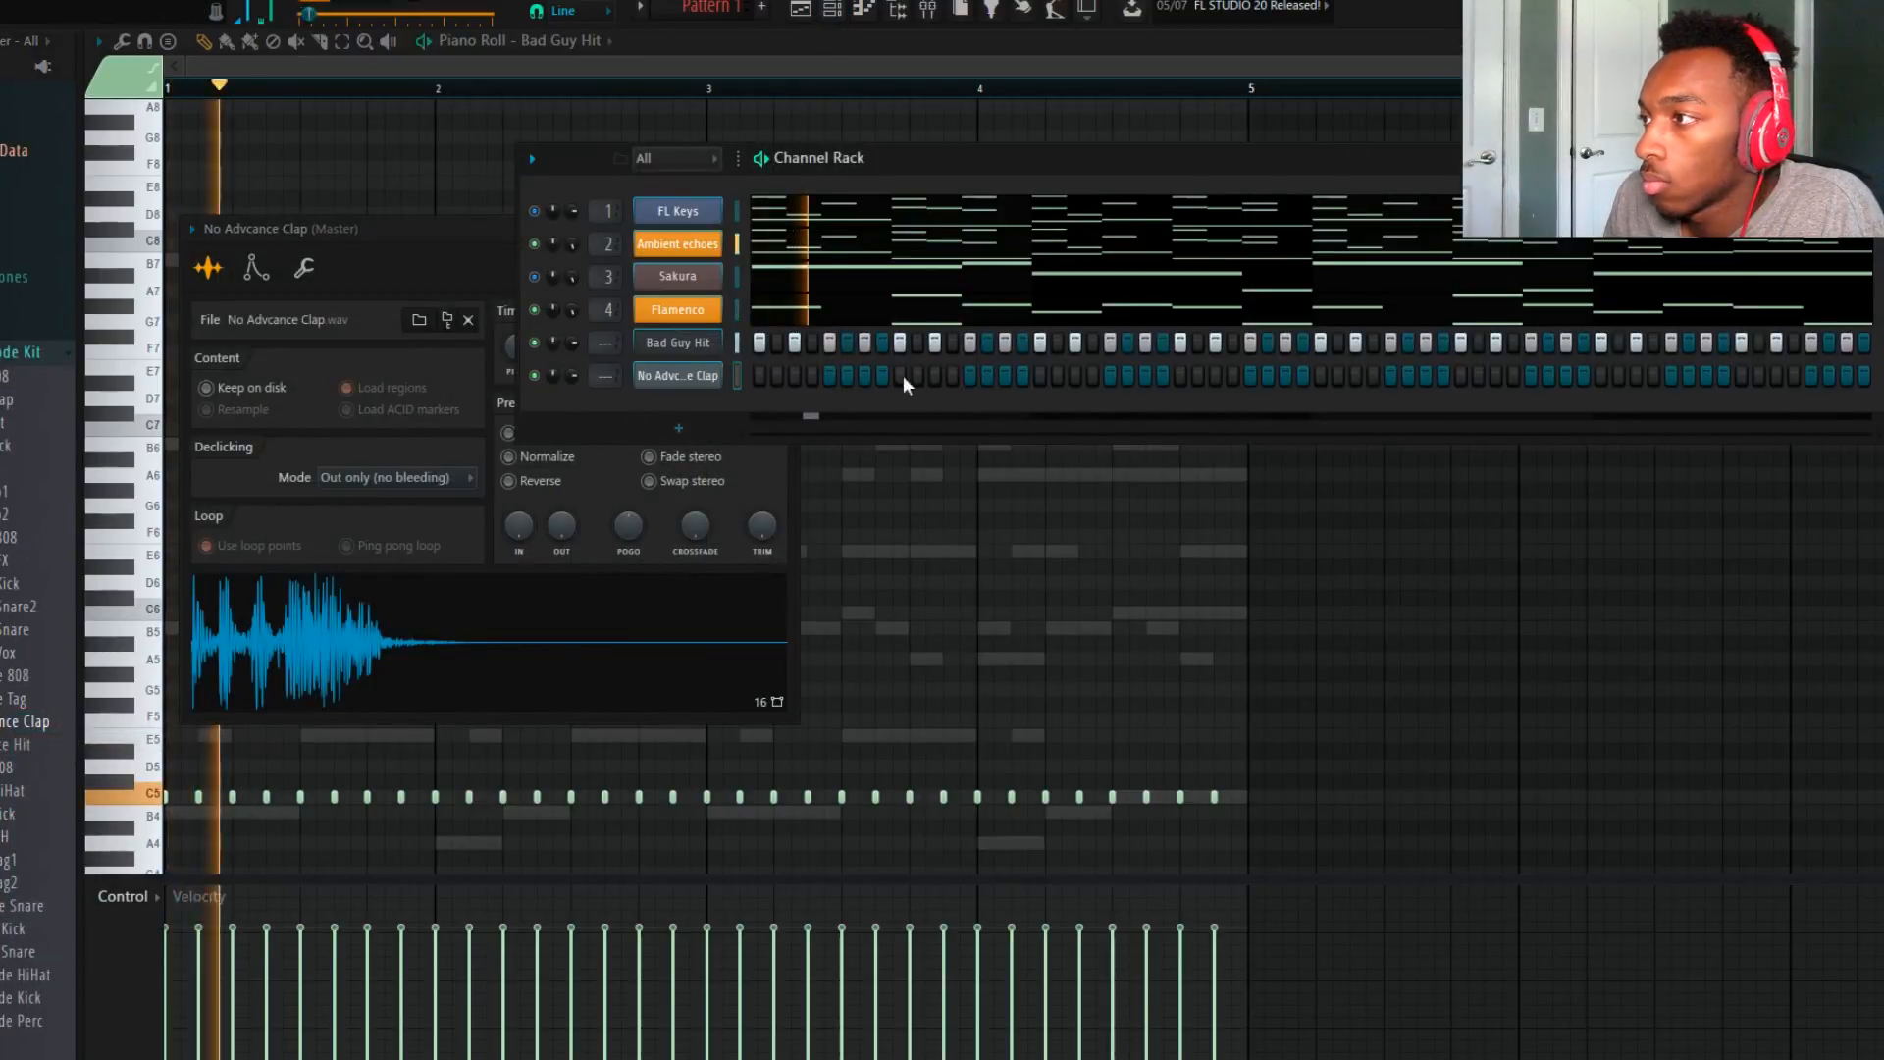
# Program clap hits on beat 3 of each of the four bars, and open the clap's channel settings.
pyautogui.click(1178, 377)
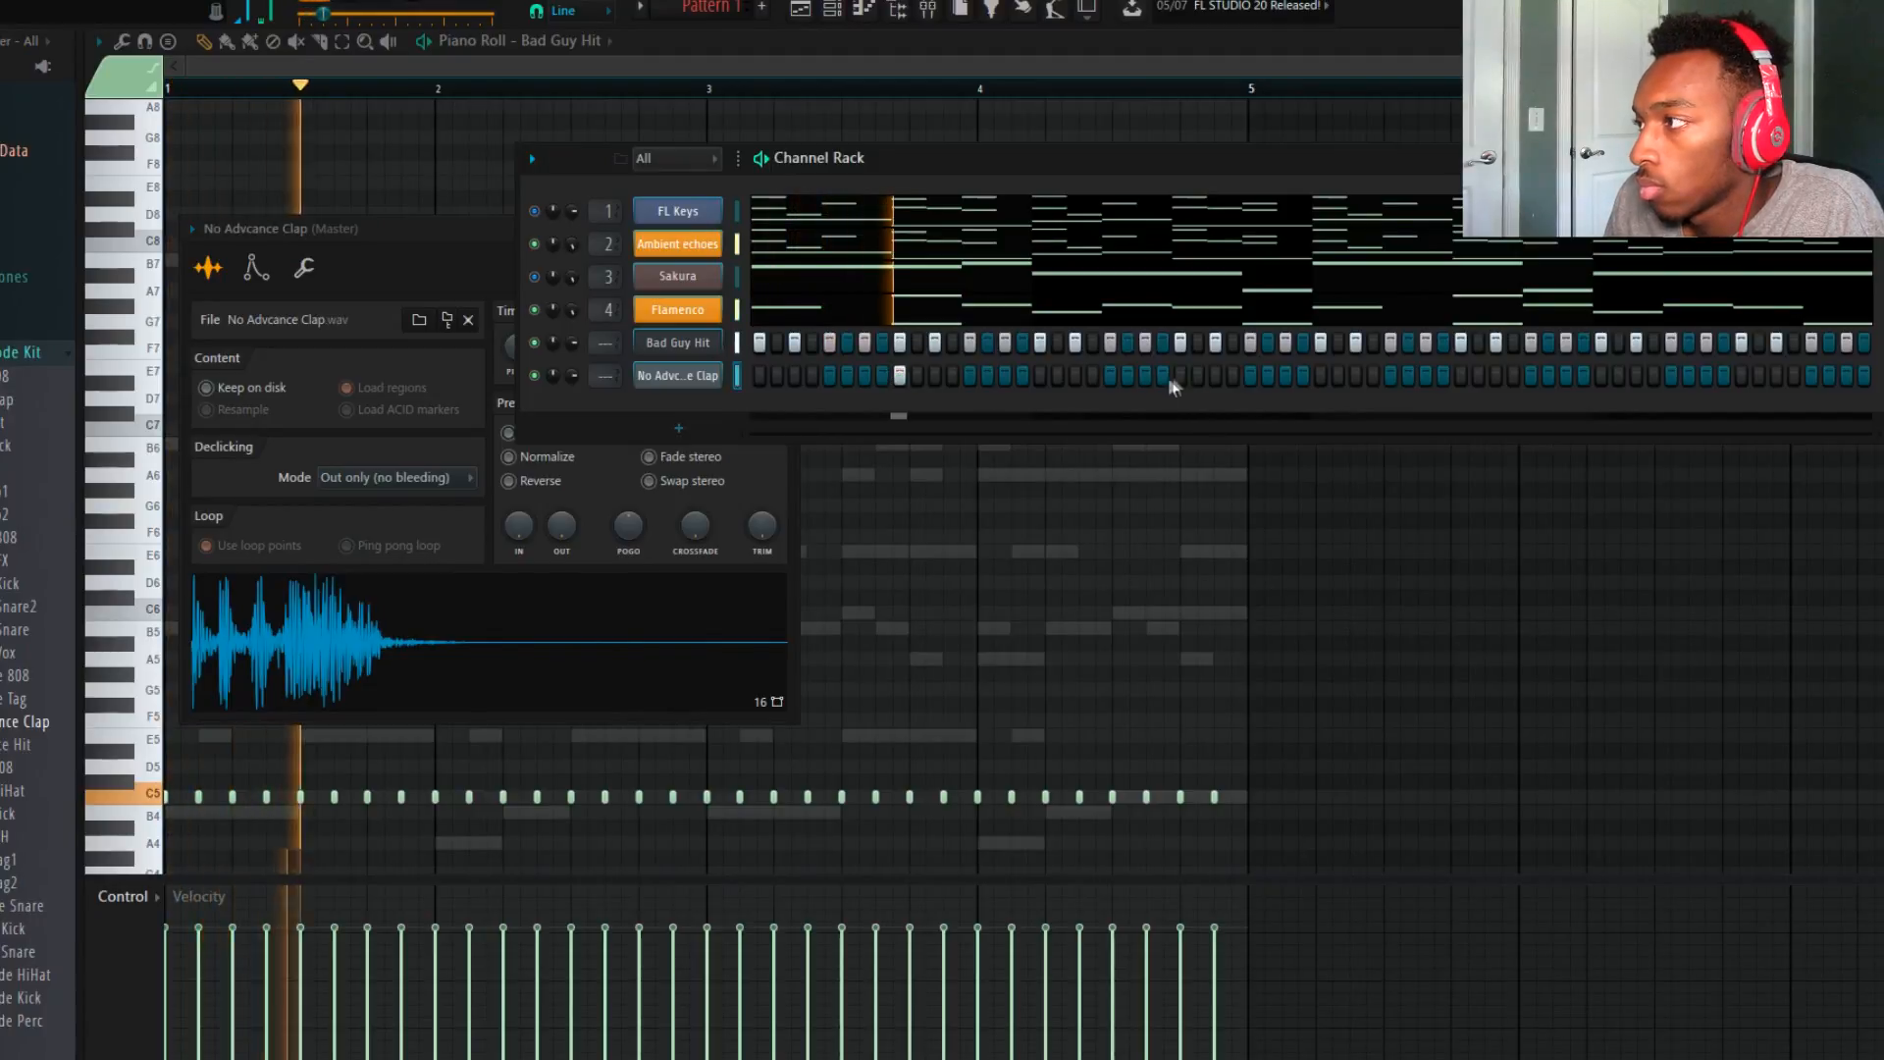
pyautogui.click(1461, 376)
pyautogui.click(1741, 376)
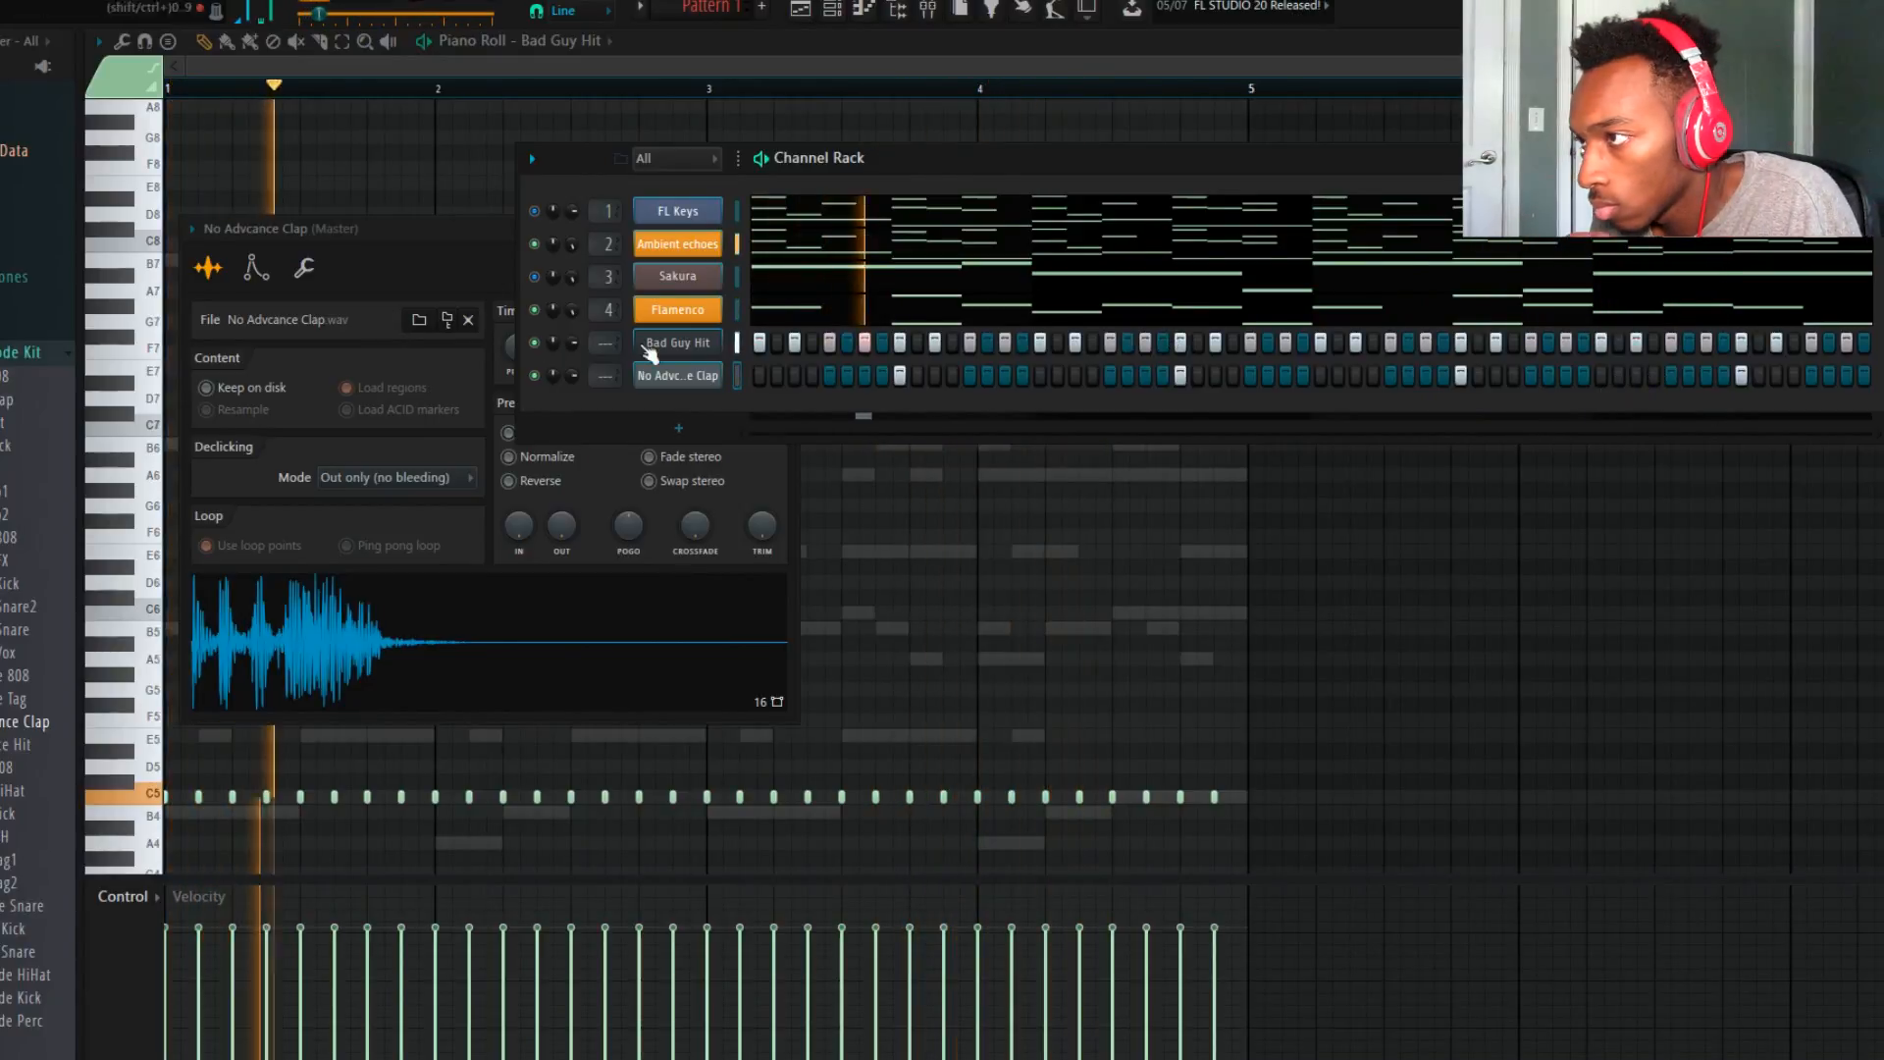
pyautogui.click(650, 376)
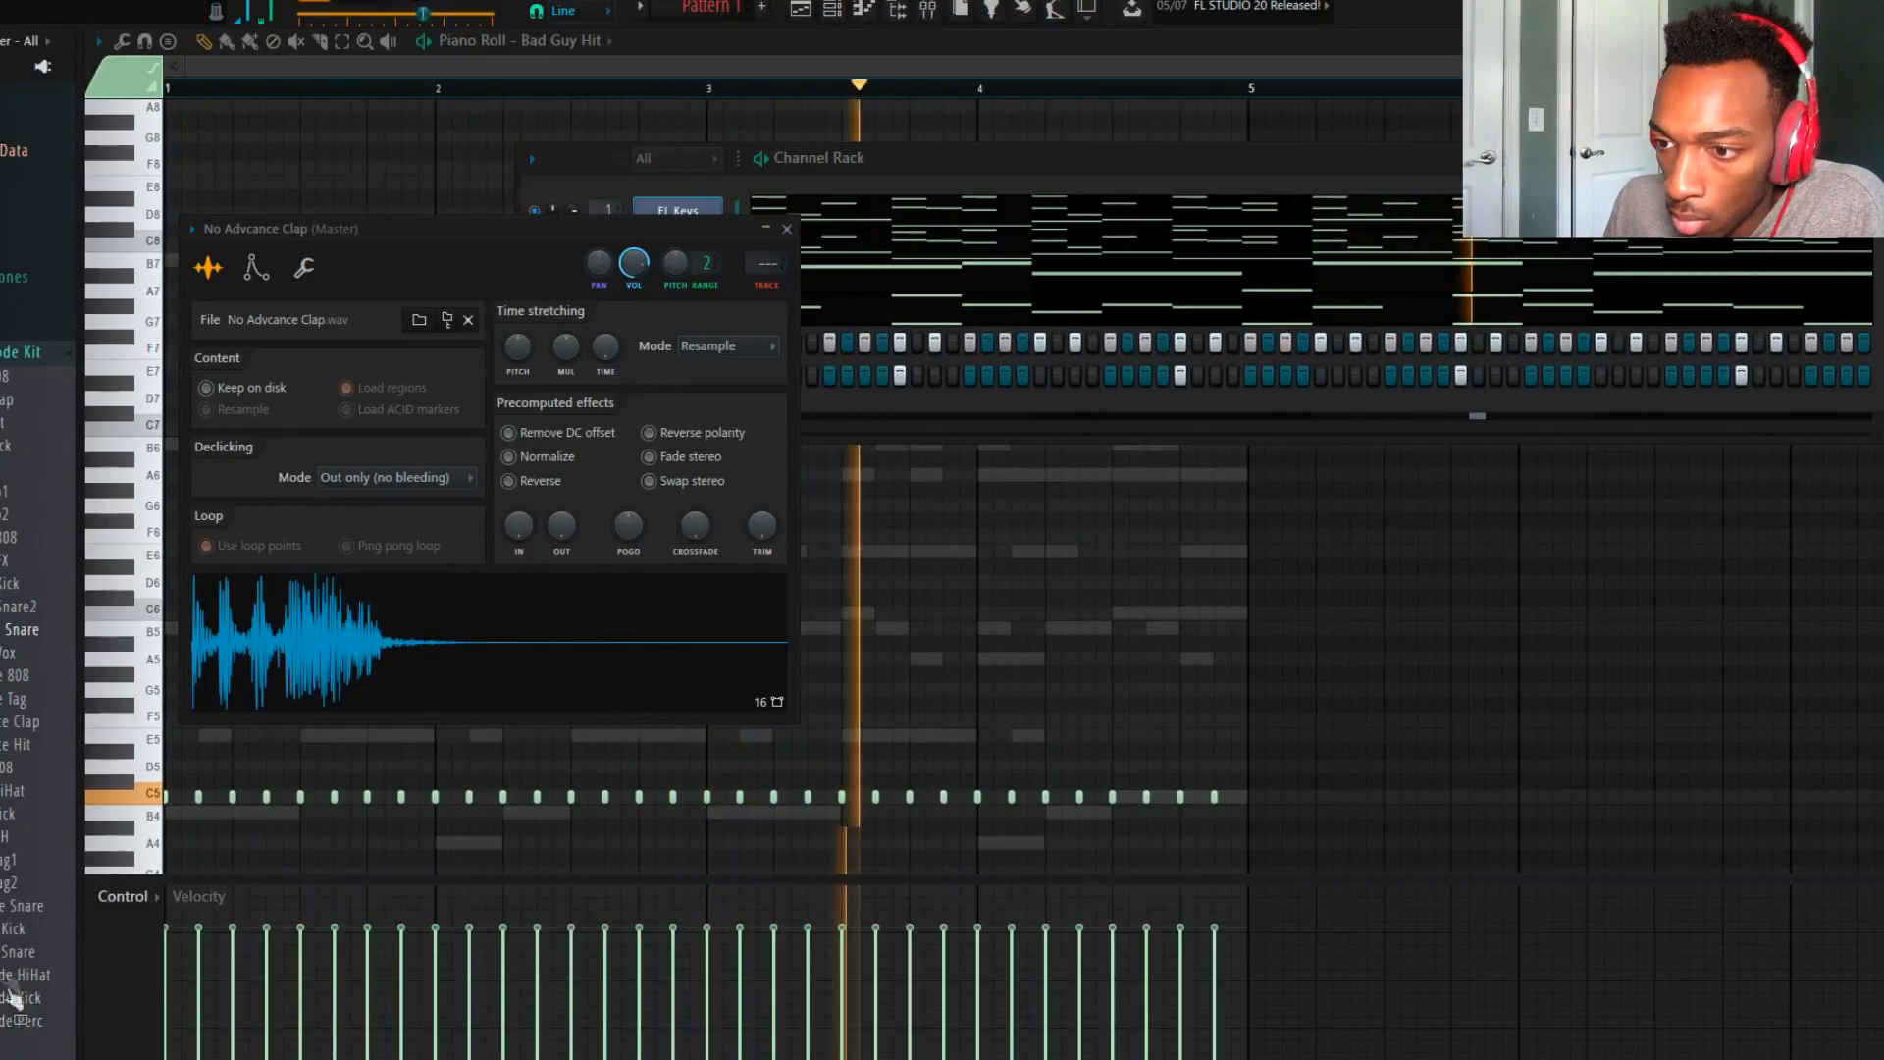
# Add the Ocean Drive Snare sample as a channel below the clap and copy the clap's steps into it.
pyautogui.click(1048, 174)
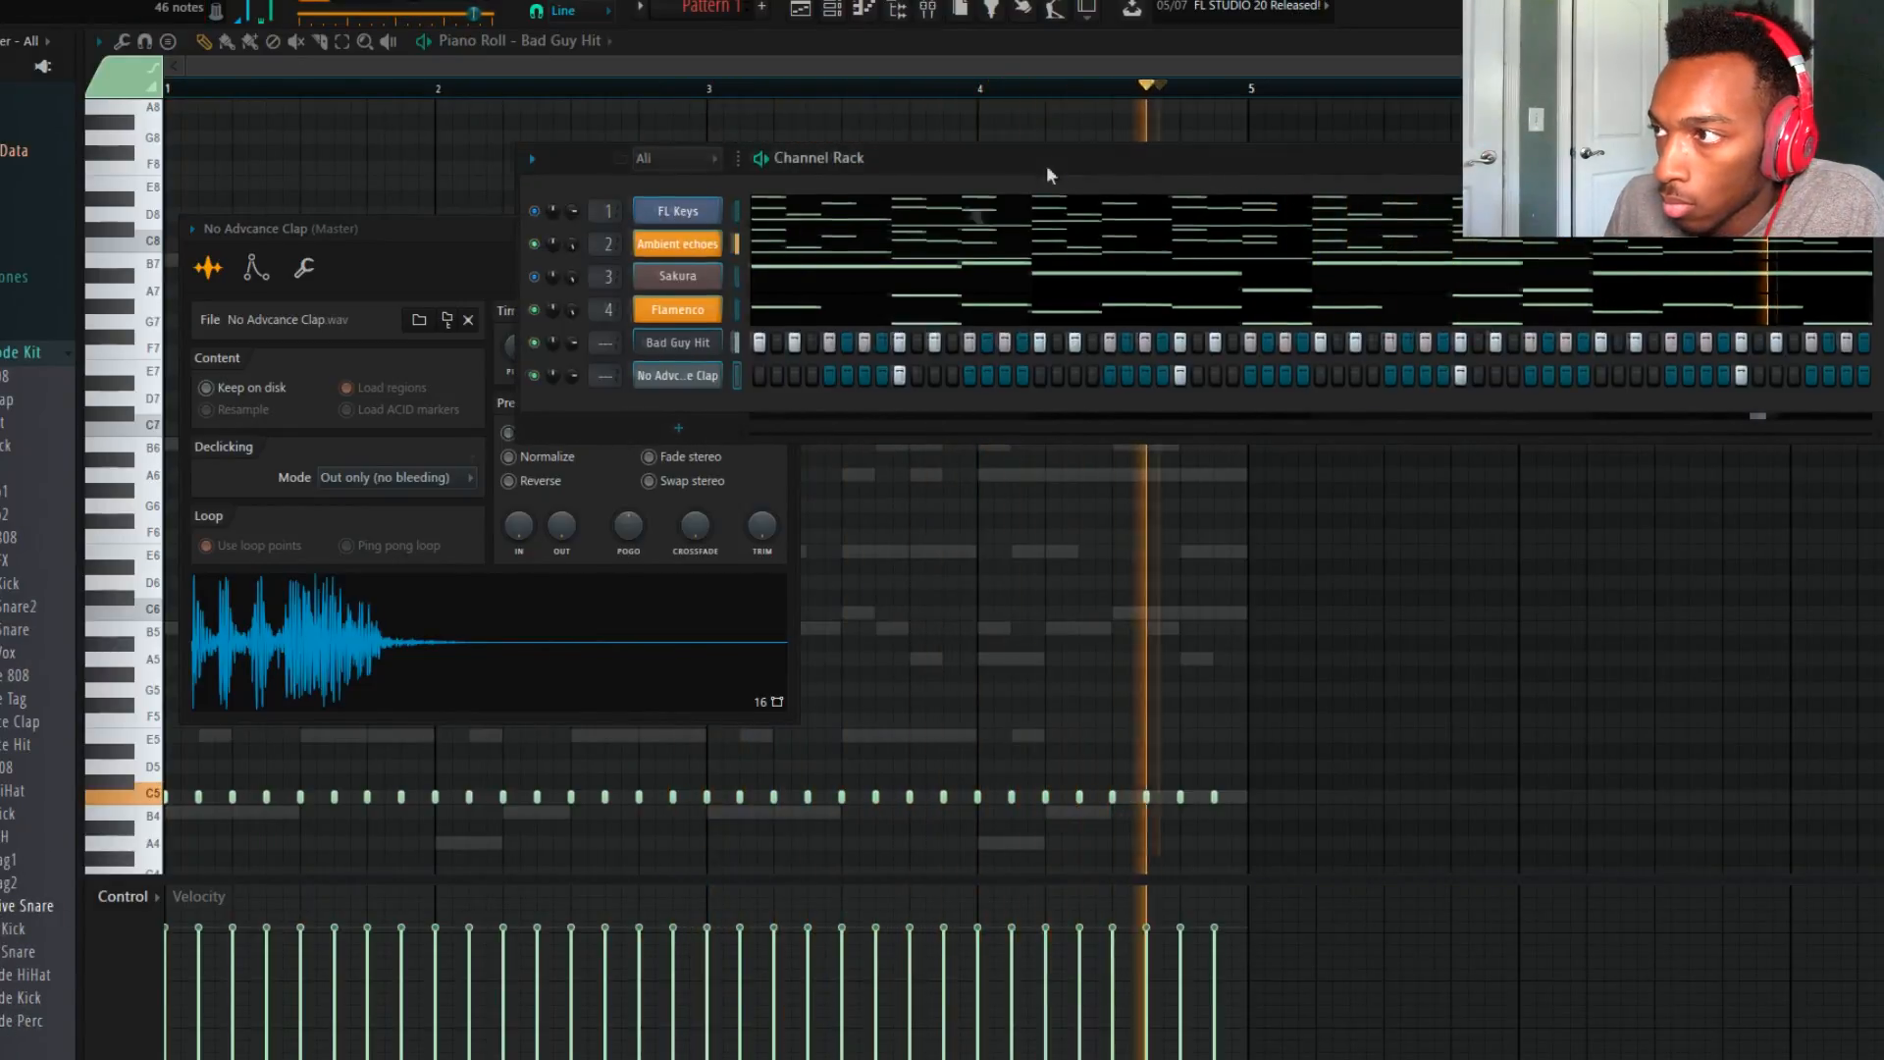
pyautogui.press('space')
pyautogui.moveTo(24, 913); pyautogui.dragTo(677, 393)
pyautogui.press('Up')
pyautogui.hotkey('ctrl', 'c')
pyautogui.press('Down')
pyautogui.hotkey('ctrl', 'v')
# Add extra off-beat hits to the Ocean Drive Snare channel during playback, including step 11 of bar 3.
pyautogui.press('space')
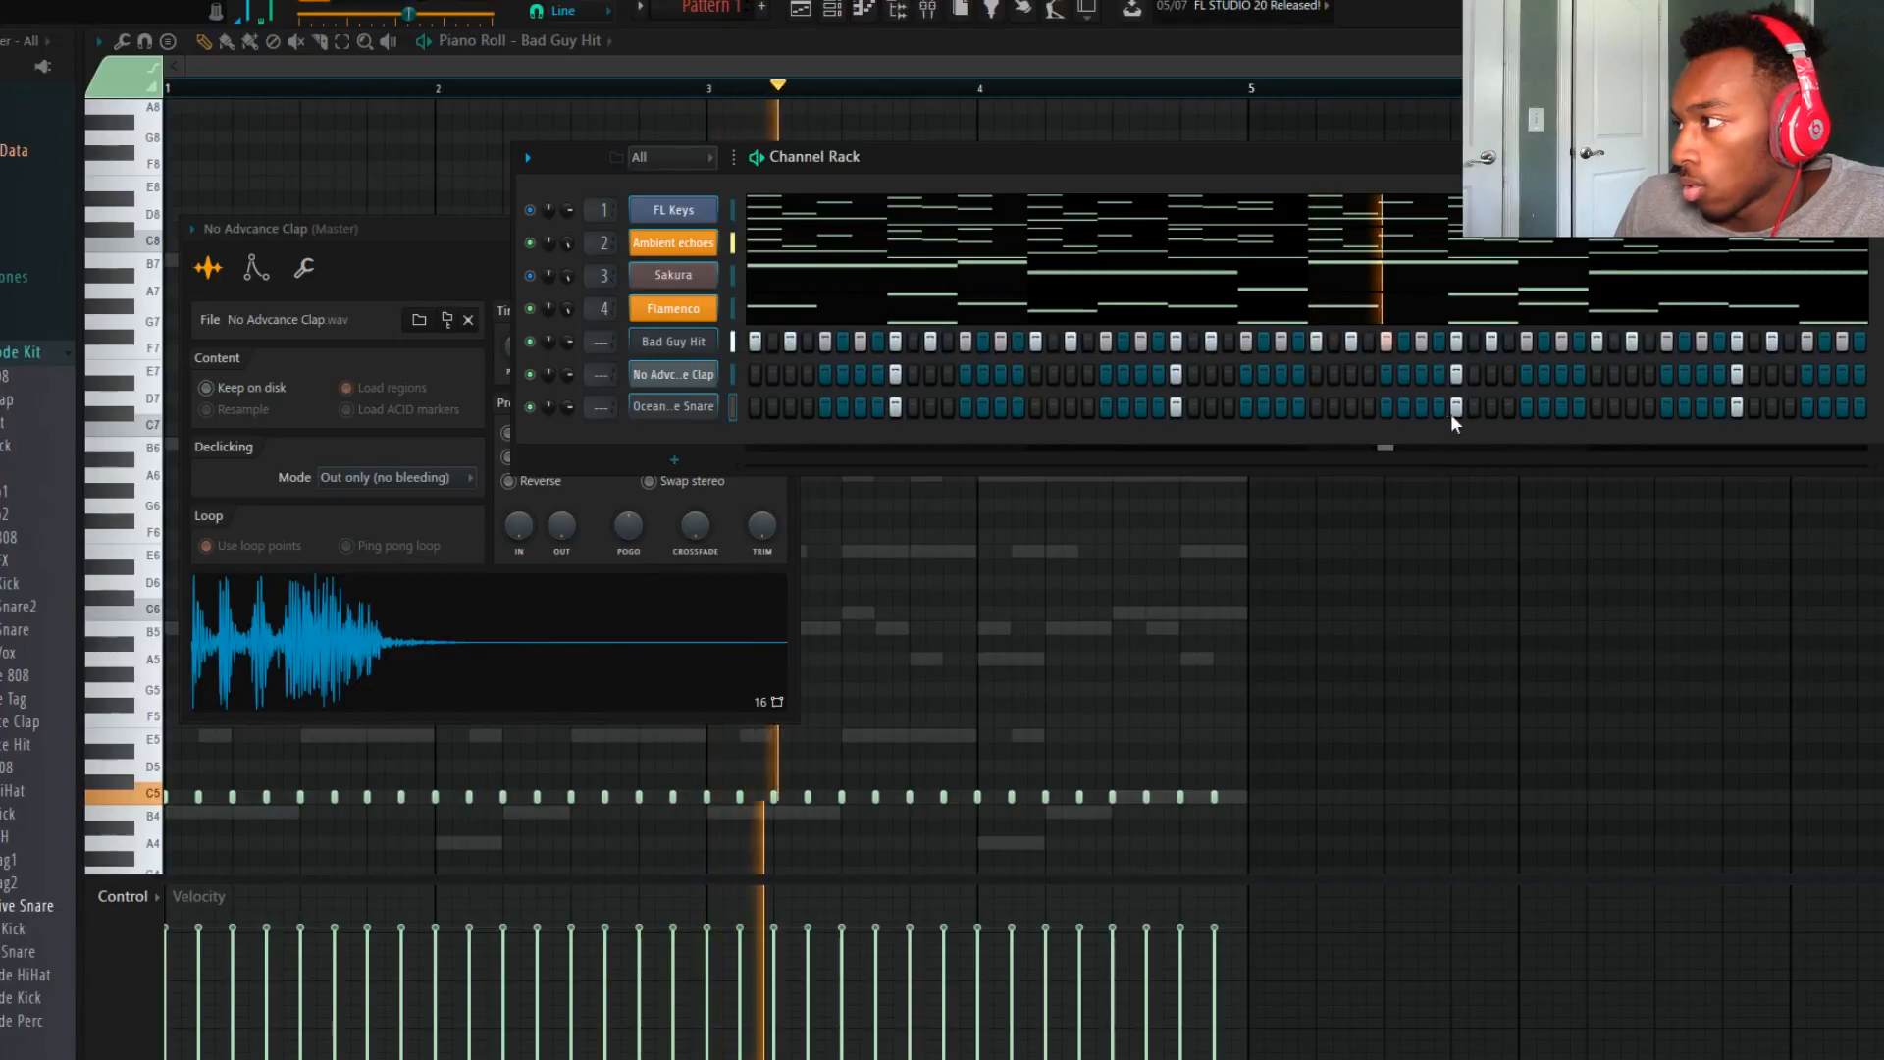
pyautogui.click(1352, 374)
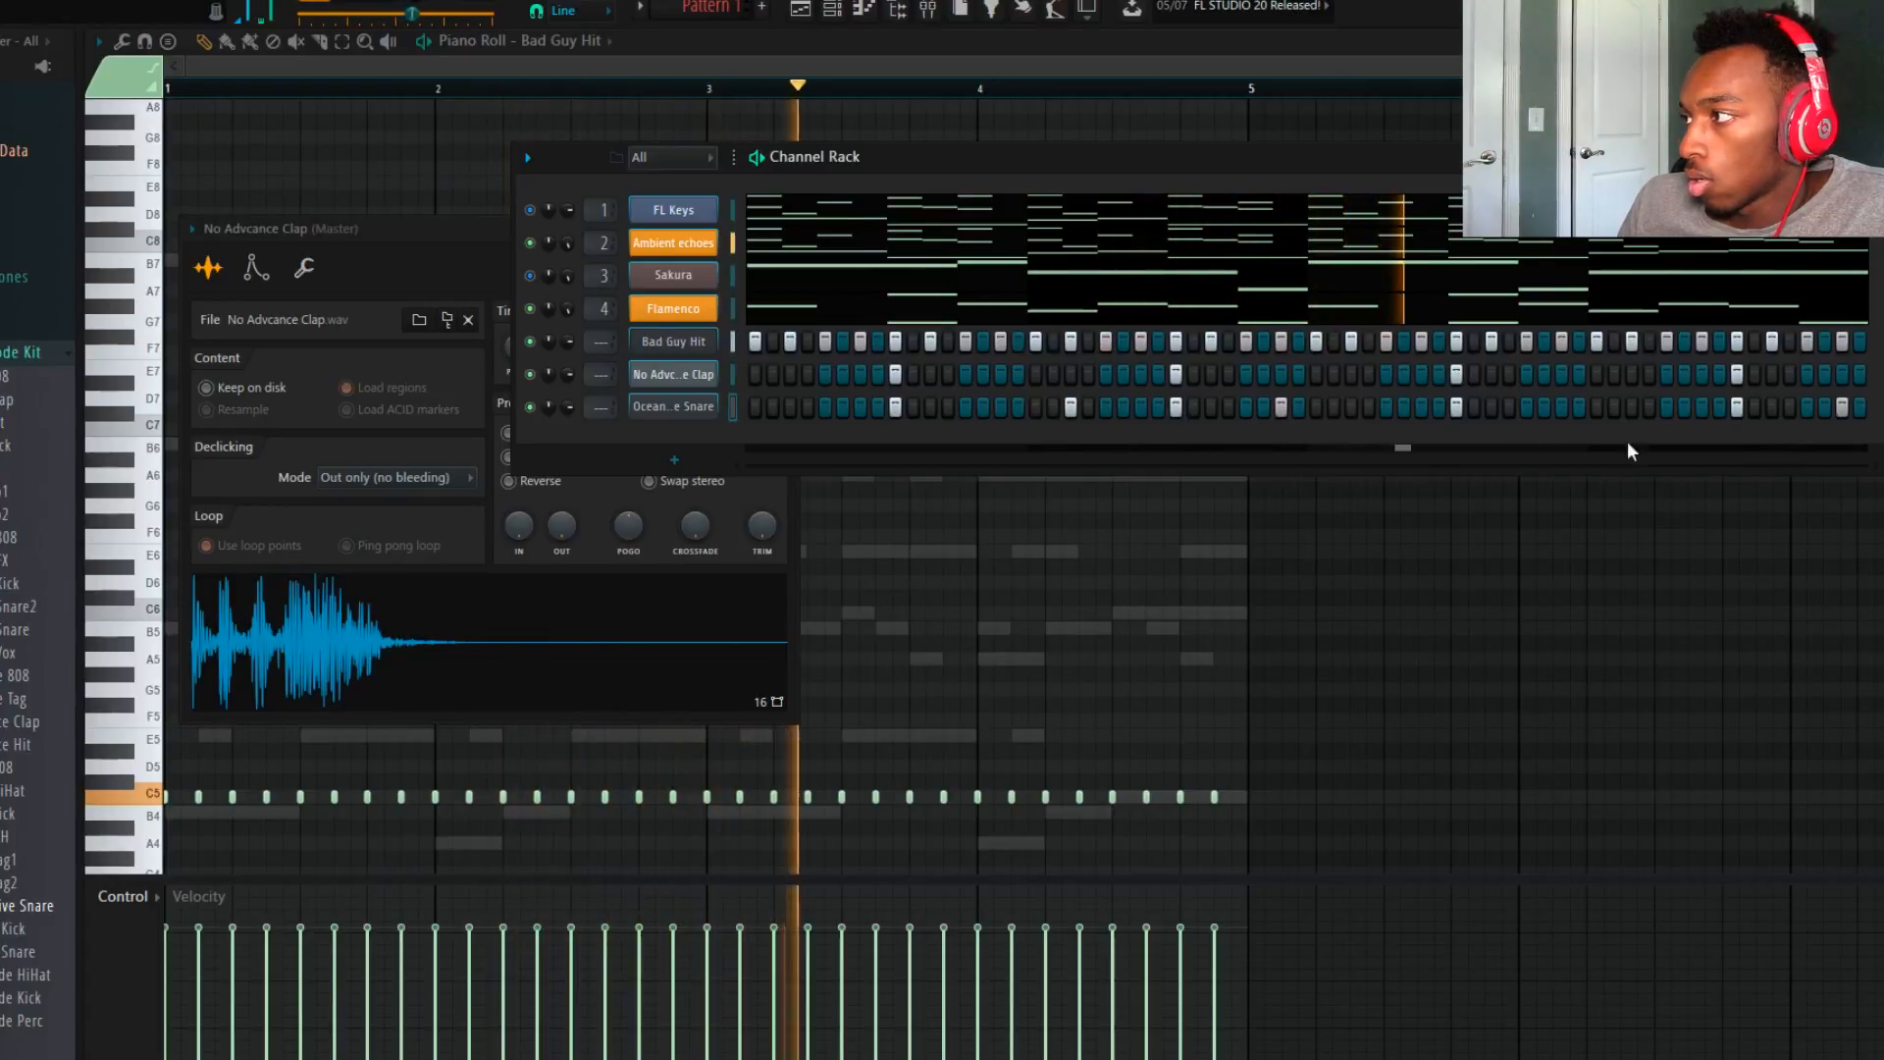
pyautogui.click(1491, 408)
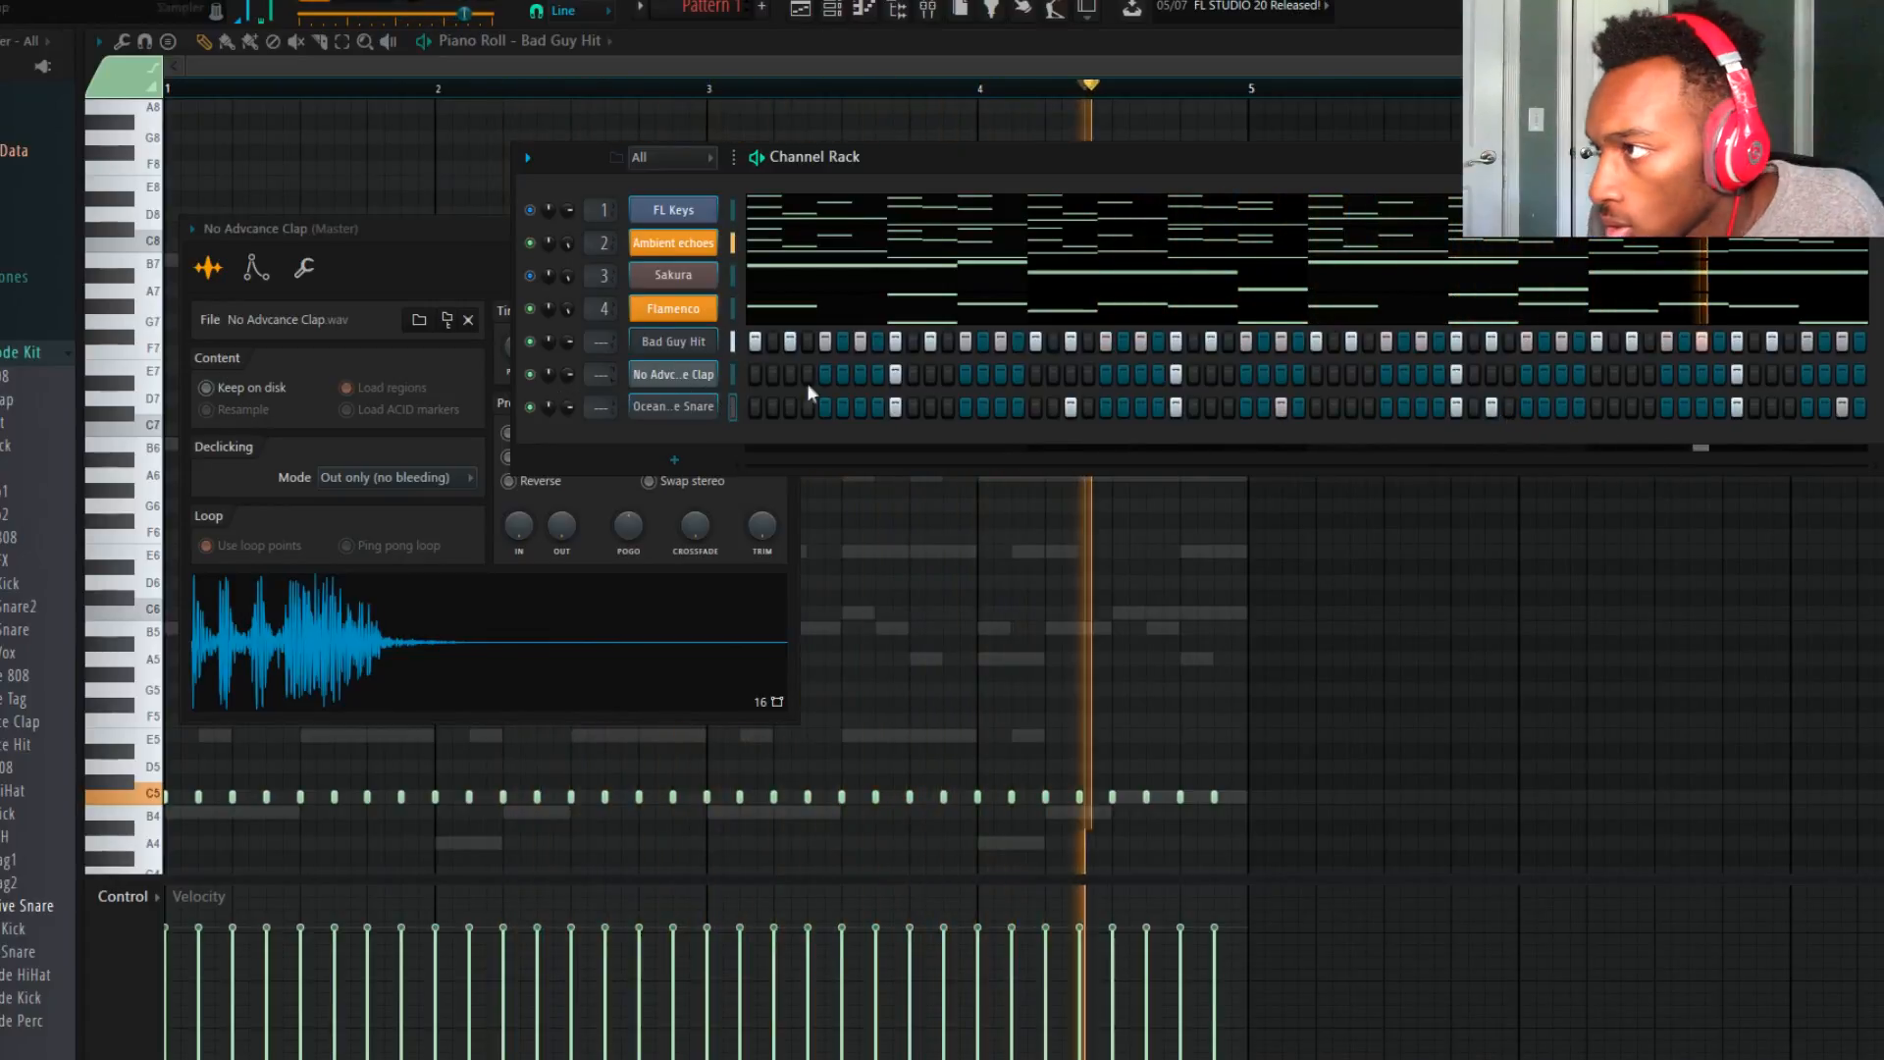
# Select all Bad Guy Hit notes in the piano roll and lengthen them with quick legato so they join.
pyautogui.rightClick(702, 343)
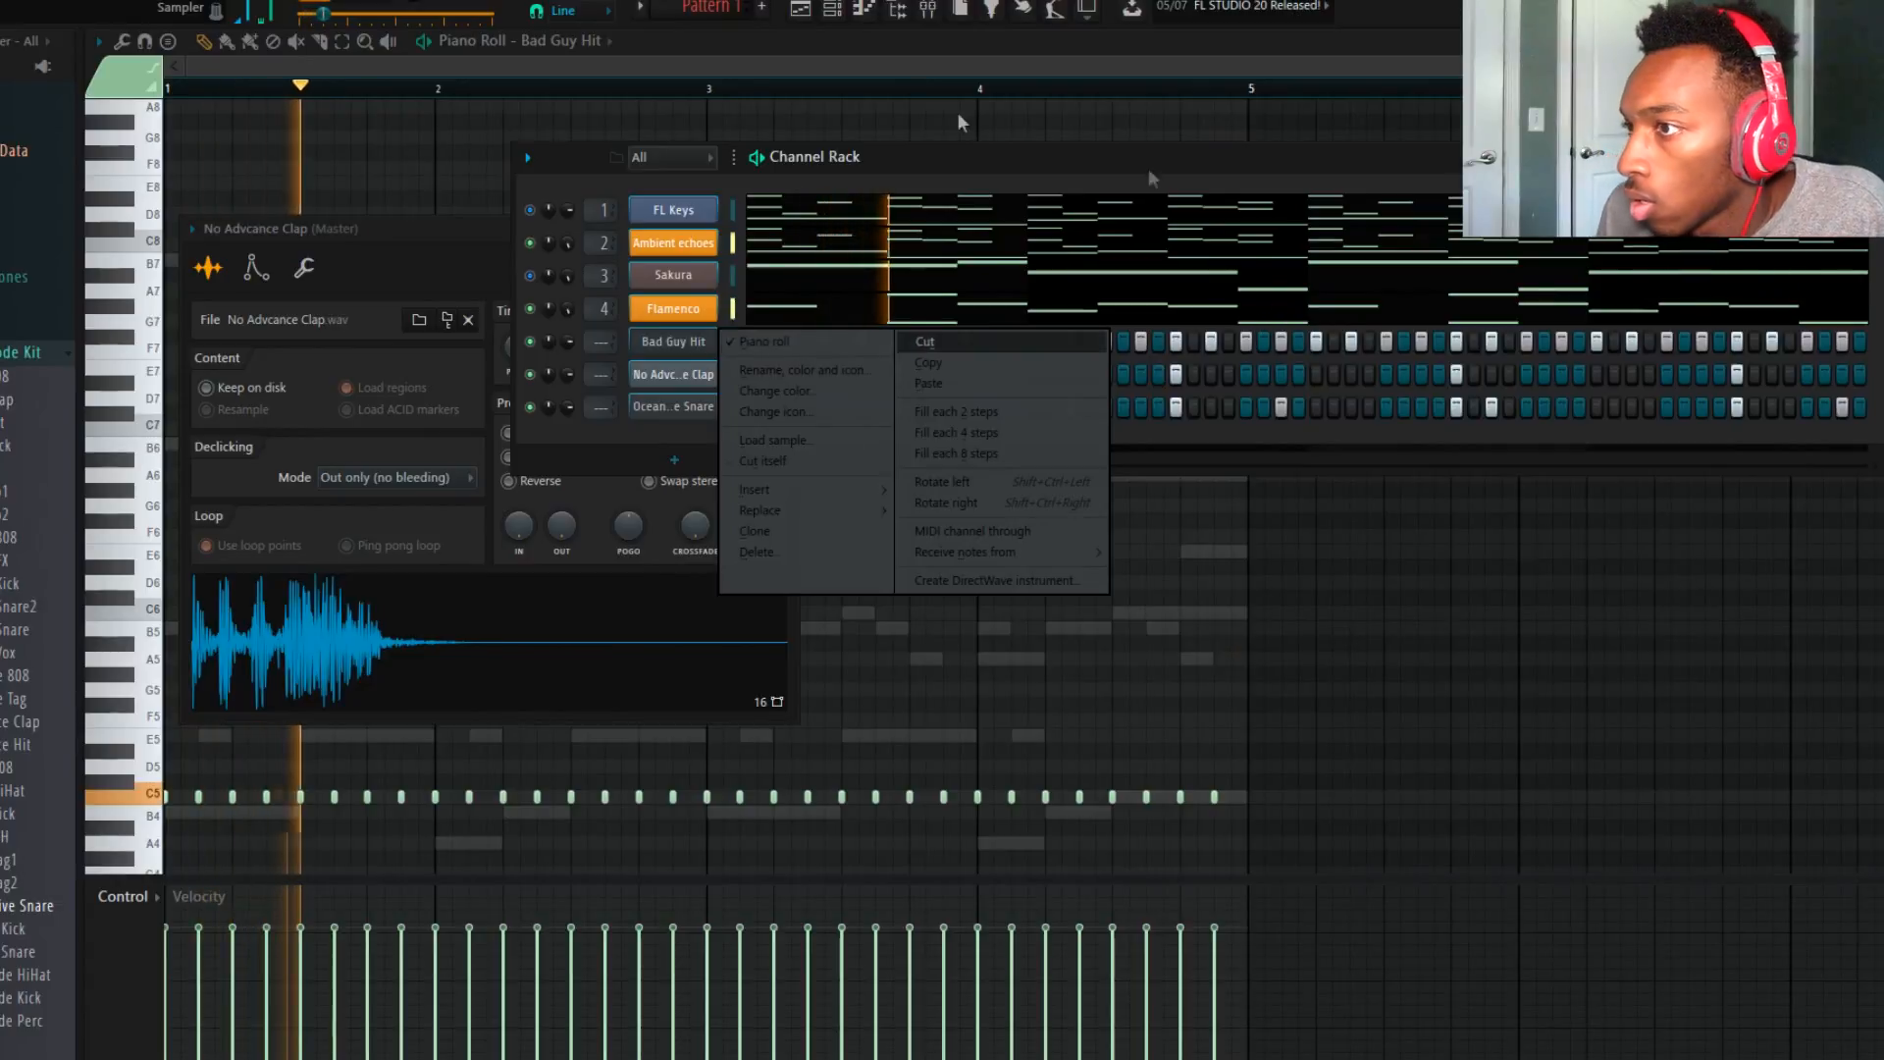
pyautogui.click(393, 36)
pyautogui.hotkey('ctrl', 'a')
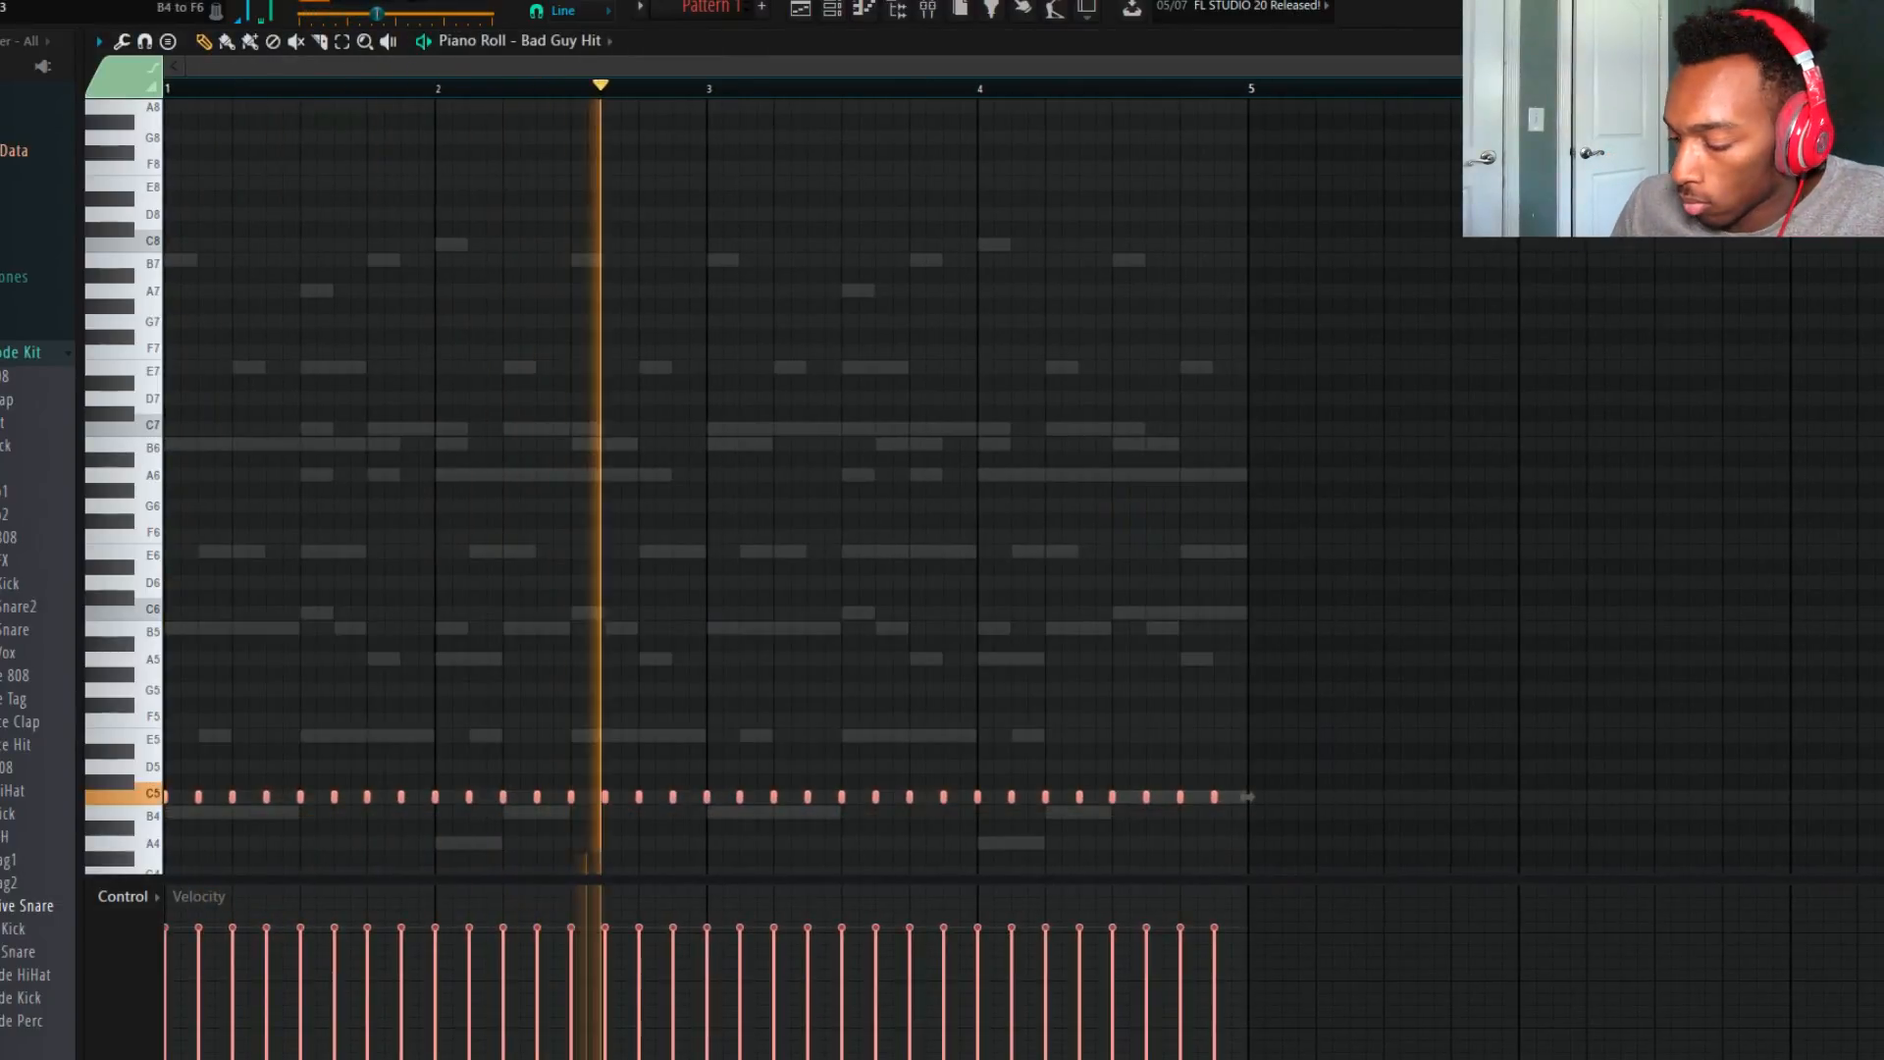
pyautogui.hotkey('ctrl', 'l')
pyautogui.scroll(-1, 694, 568)
# Transpose the selected Bad Guy Hit notes down to A#4, auditioning the pitch, and deselect them.
pyautogui.press('space')
pyautogui.scroll(-3, 1034, 572)
pyautogui.hotkey('shift', 'Down')
pyautogui.hotkey('shift', 'Down')
pyautogui.hotkey('shift', 'Down')
pyautogui.hotkey('shift', 'Down')
pyautogui.press('space')
pyautogui.press('space')
pyautogui.hotkey('shift', 'Up')
pyautogui.hotkey('shift', 'Up')
pyautogui.press('space')
pyautogui.hotkey('ctrl', 'd')
# Extend the last Bad Guy Hit note to the end of bar 4.
pyautogui.scroll(3, 1080, 549)
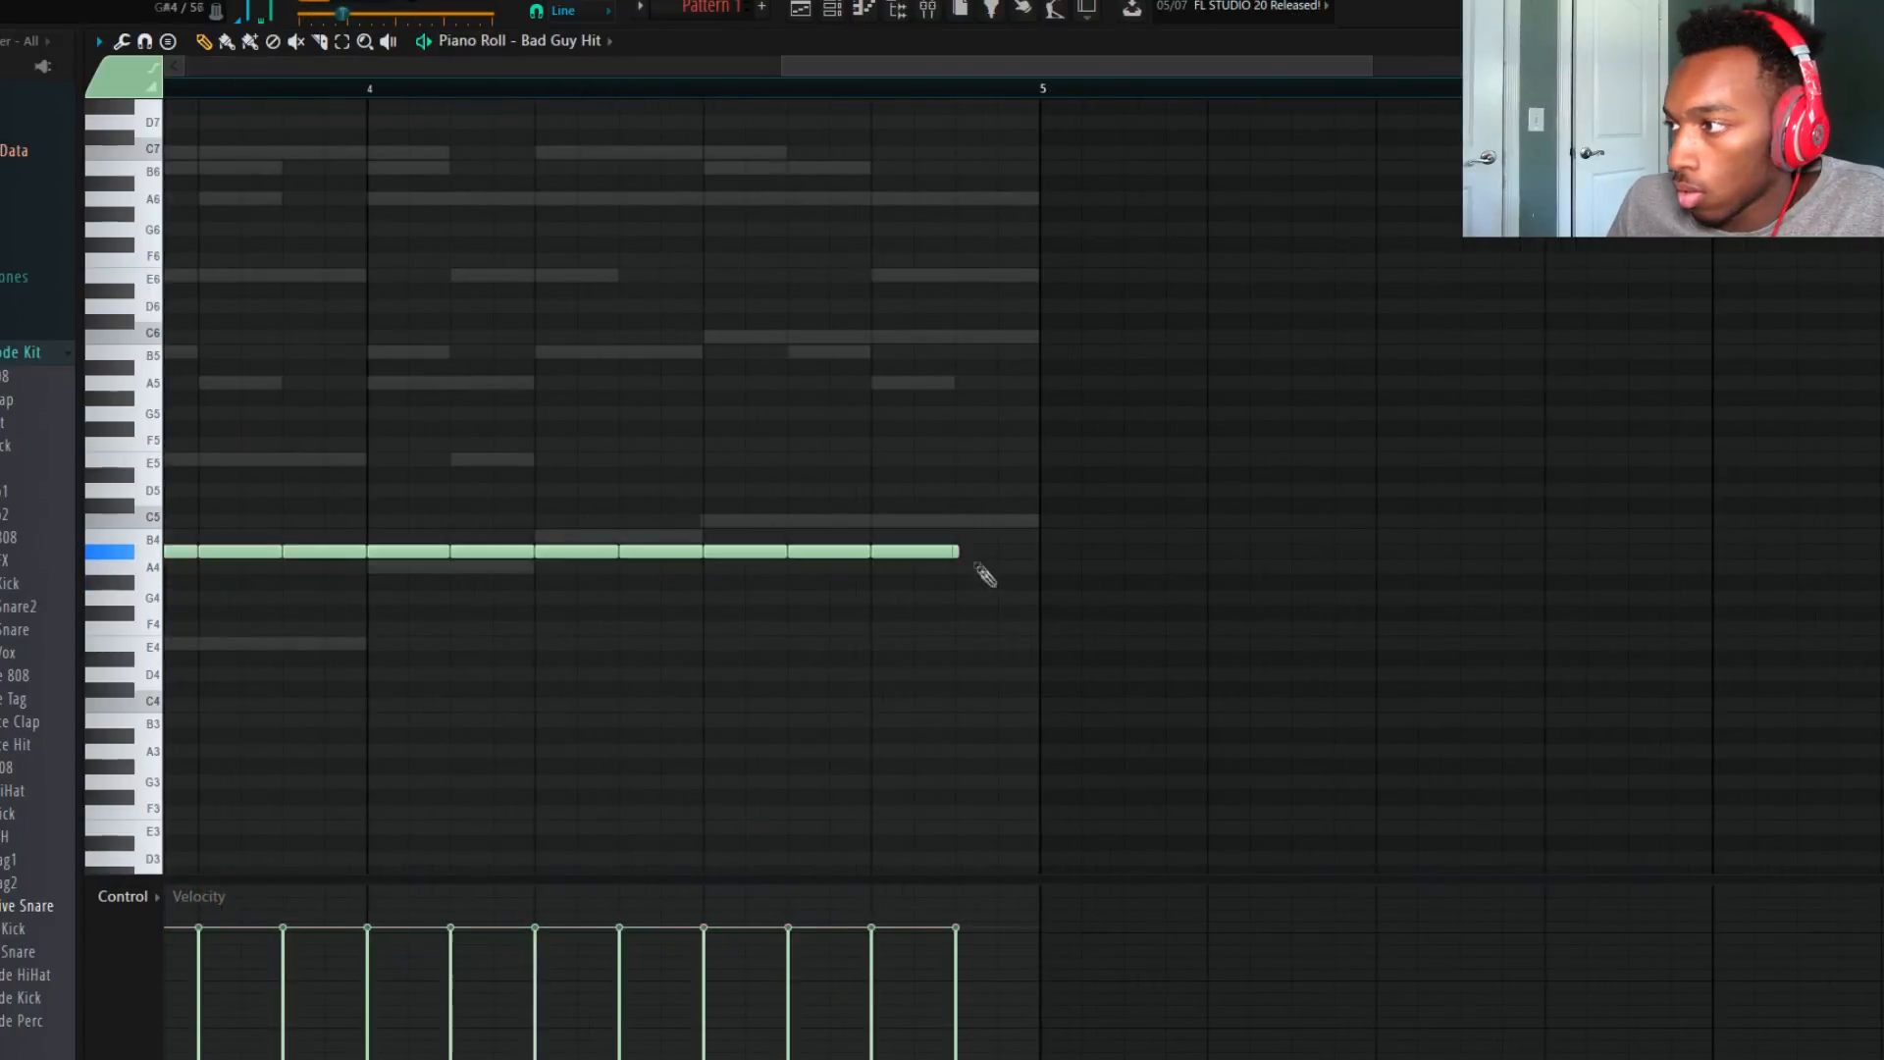
pyautogui.moveTo(958, 551); pyautogui.dragTo(1043, 553)
pyautogui.scroll(-3, 1050, 554)
# Chop the note on beat 2 of bar 1 into four pieces stepping down through A#4, A4, G4 and D4.
pyautogui.press('space')
pyautogui.keyDown('ctrl'); pyautogui.click(233, 551); pyautogui.keyUp('ctrl')
pyautogui.scroll(3, 235, 552)
pyautogui.hotkey('ctrl', 'u')
pyautogui.hotkey('shift', 'Down')
pyautogui.hotkey('shift', 'Down')
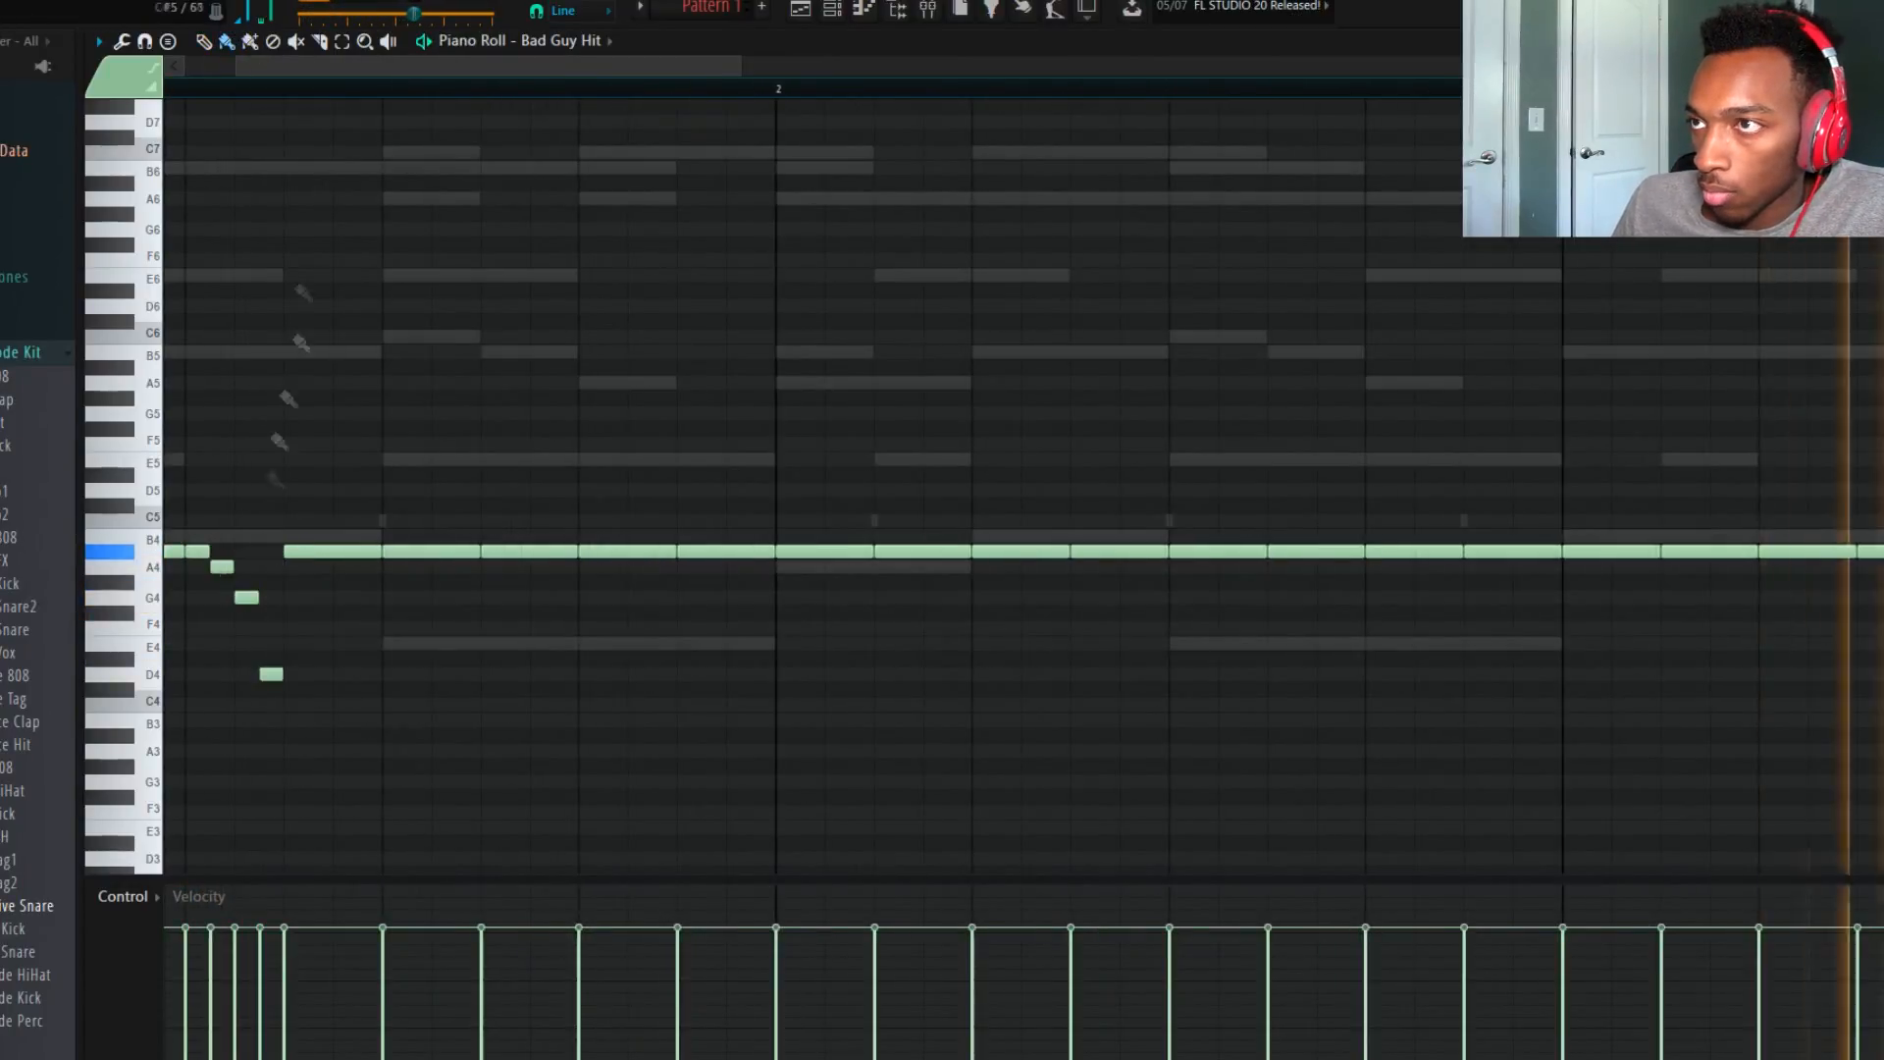
pyautogui.scroll(-3, 275, 479)
pyautogui.press('space')
# Add short low accents at C#4 and B3 to the Bad Guy Hit pattern, and vary further notes with rolls and pitch changes.
pyautogui.click(311, 690)
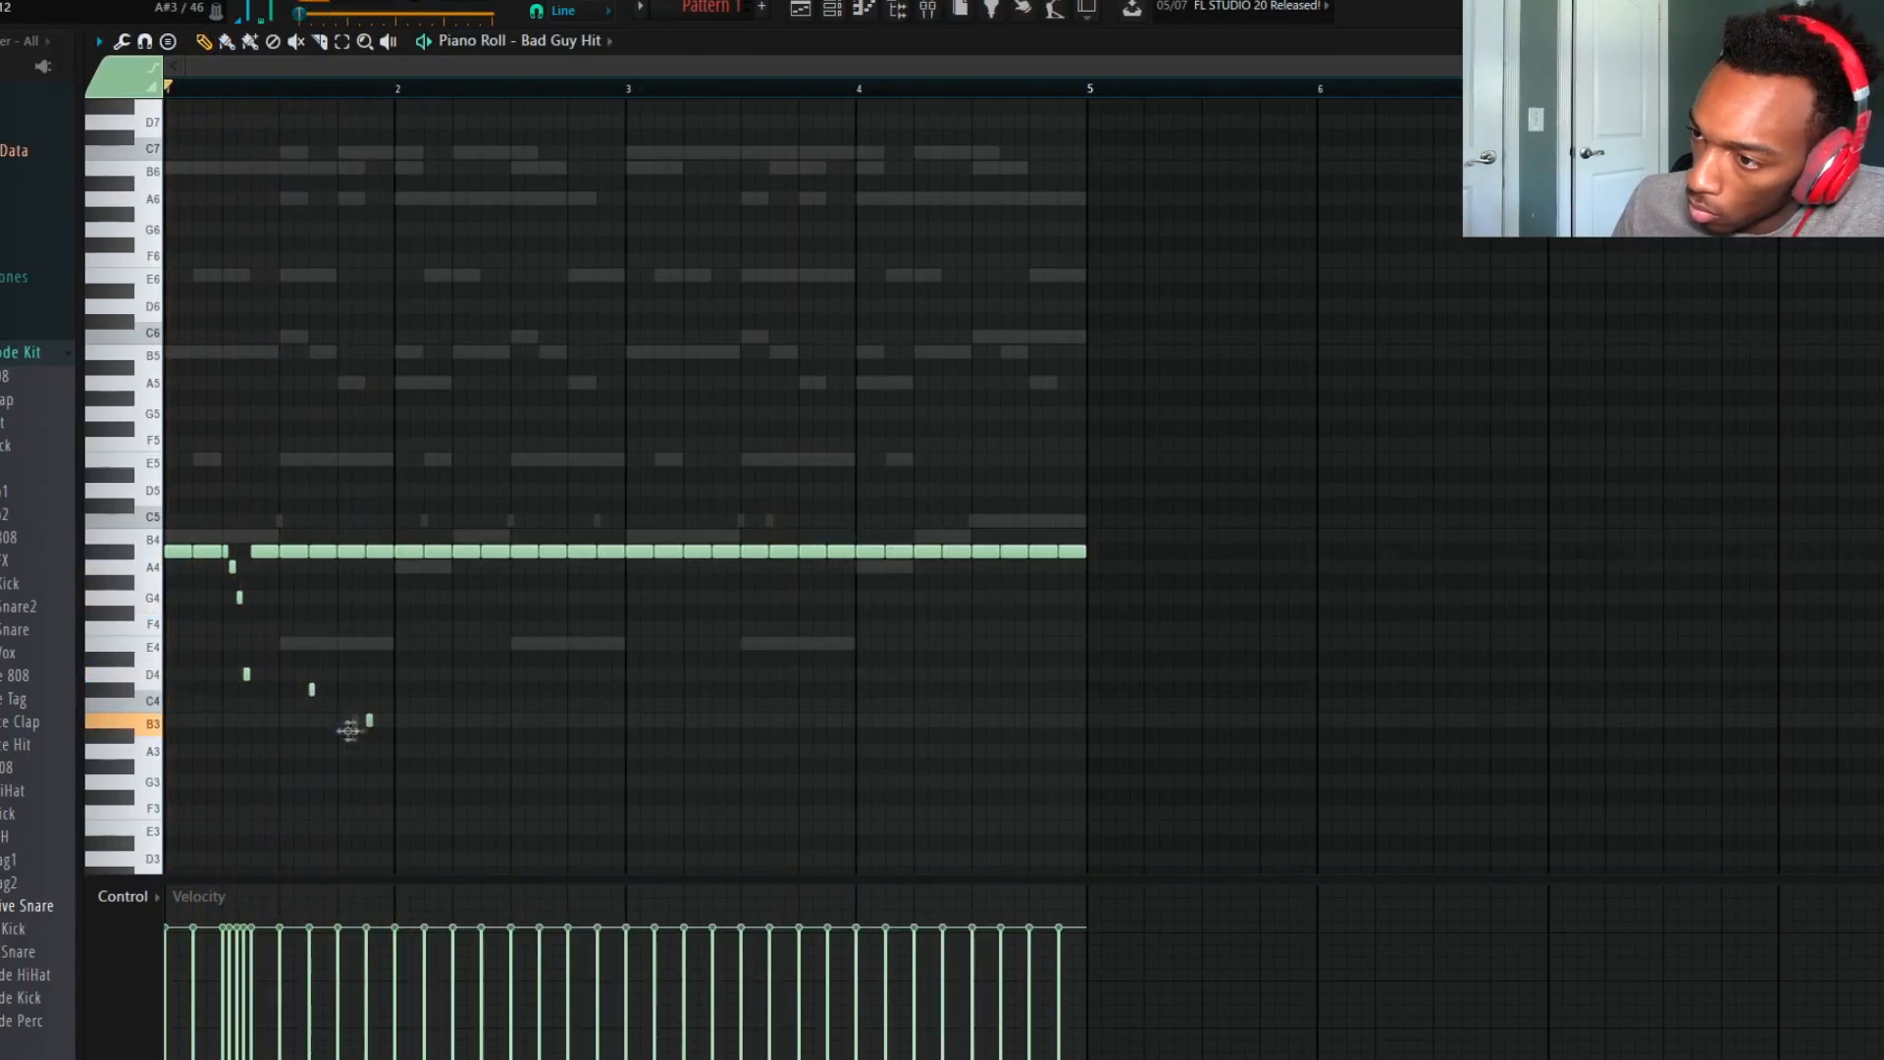
pyautogui.click(397, 721)
pyautogui.press('space')
# Insert the TM-88 808s [Spazz] sample as a new channel above Bad Guy Hit.
pyautogui.press('space')
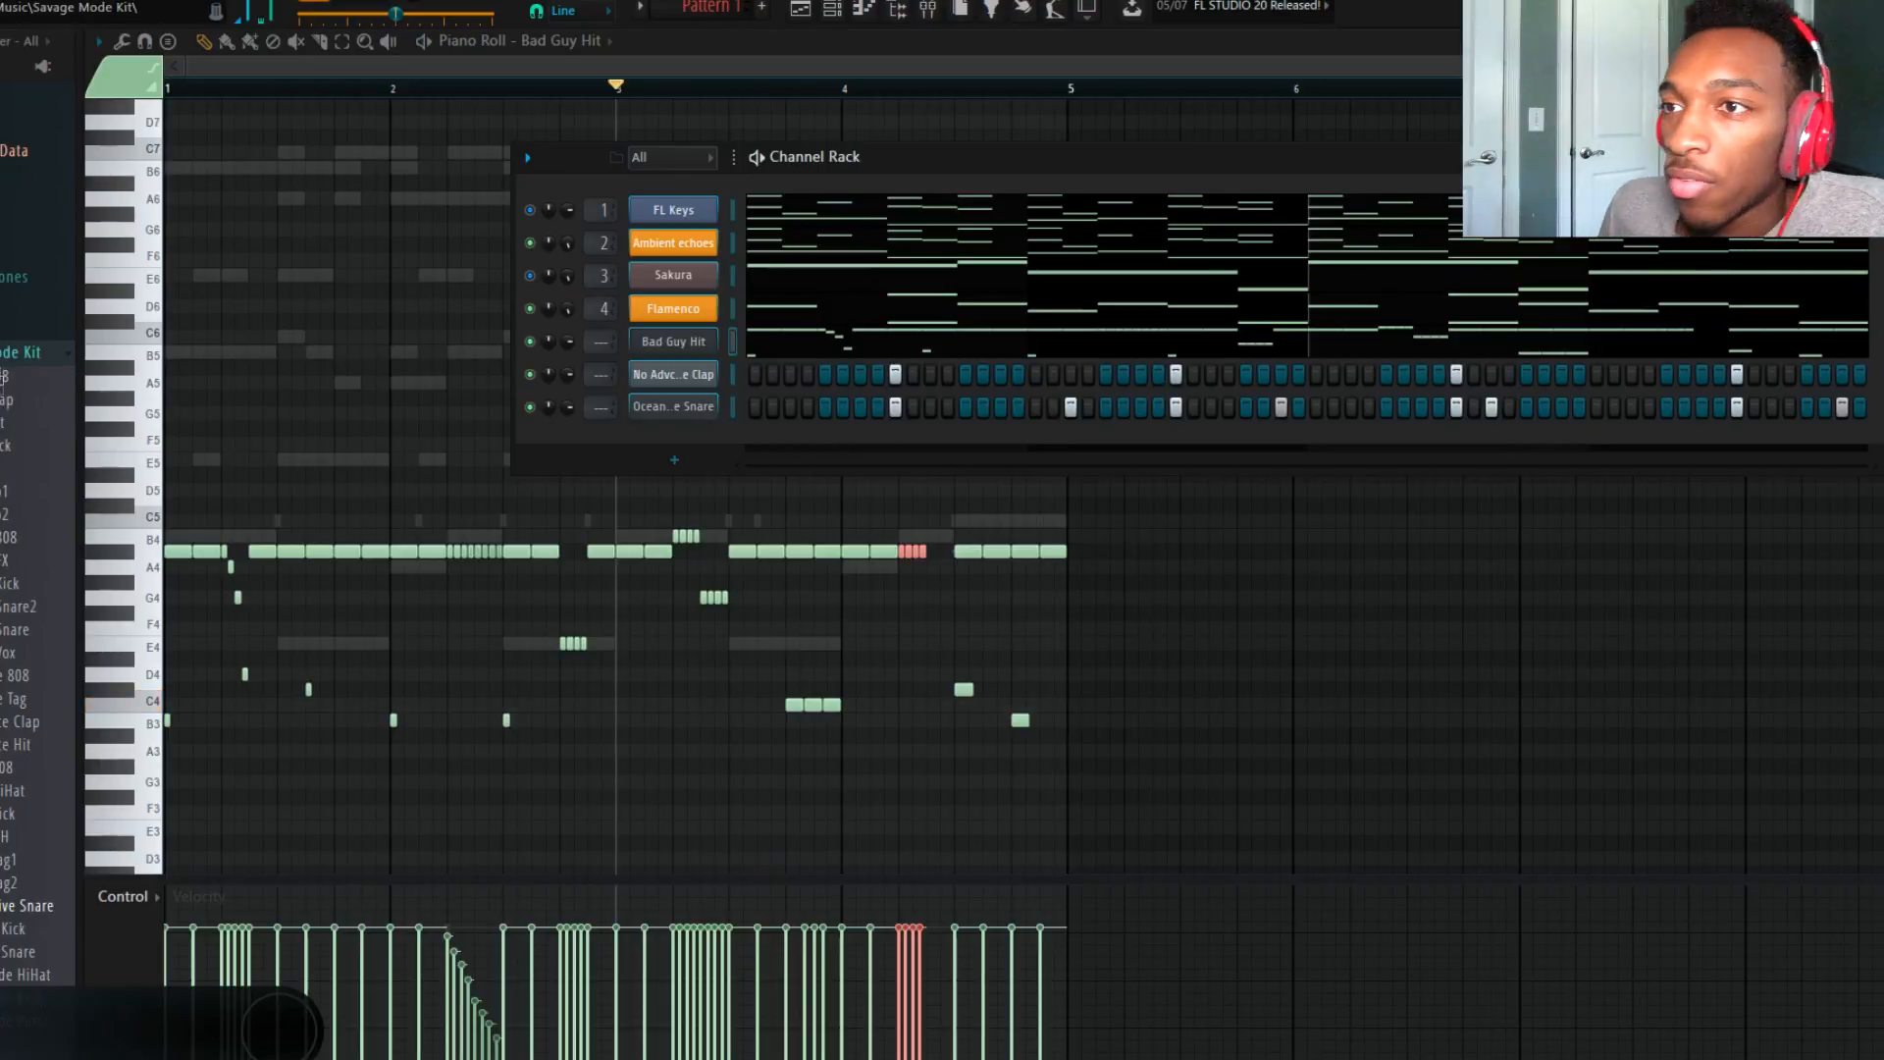
pyautogui.moveTo(10, 790); pyautogui.dragTo(701, 334)
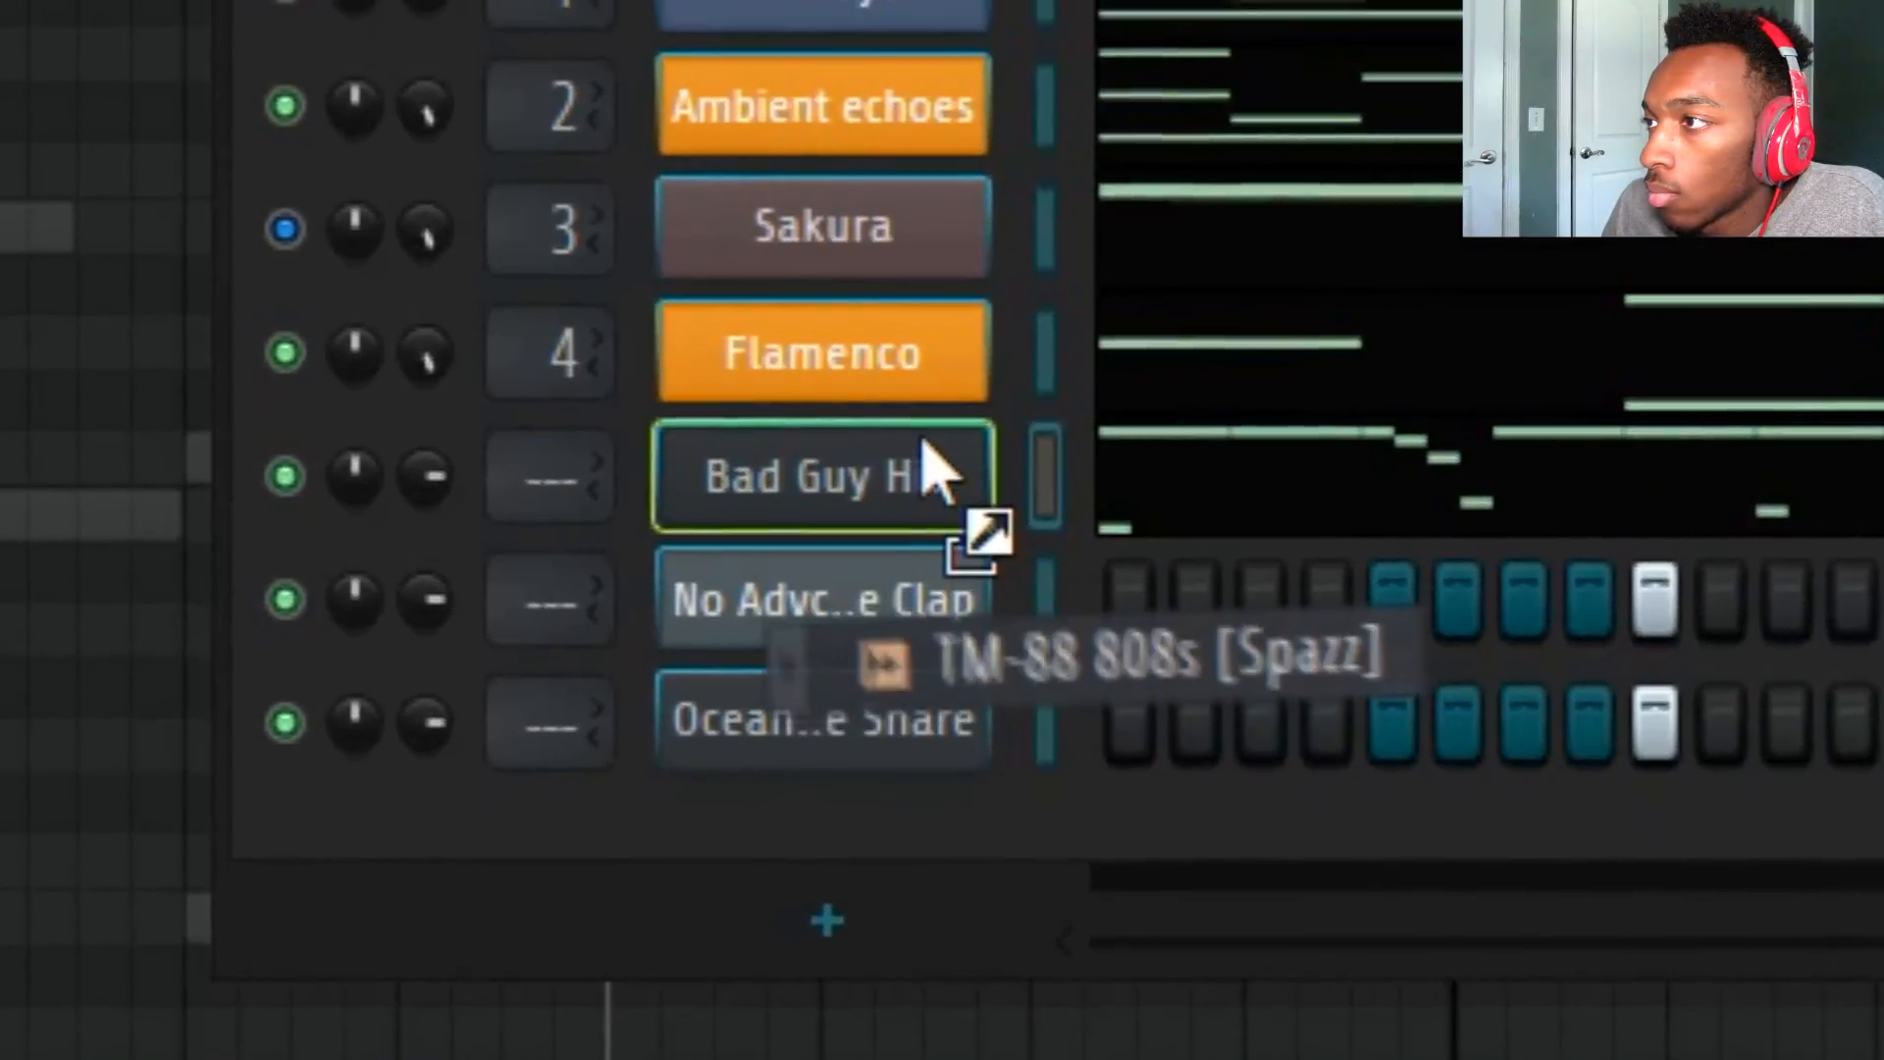
pyautogui.moveTo(923, 441); pyautogui.dragTo(925, 439)
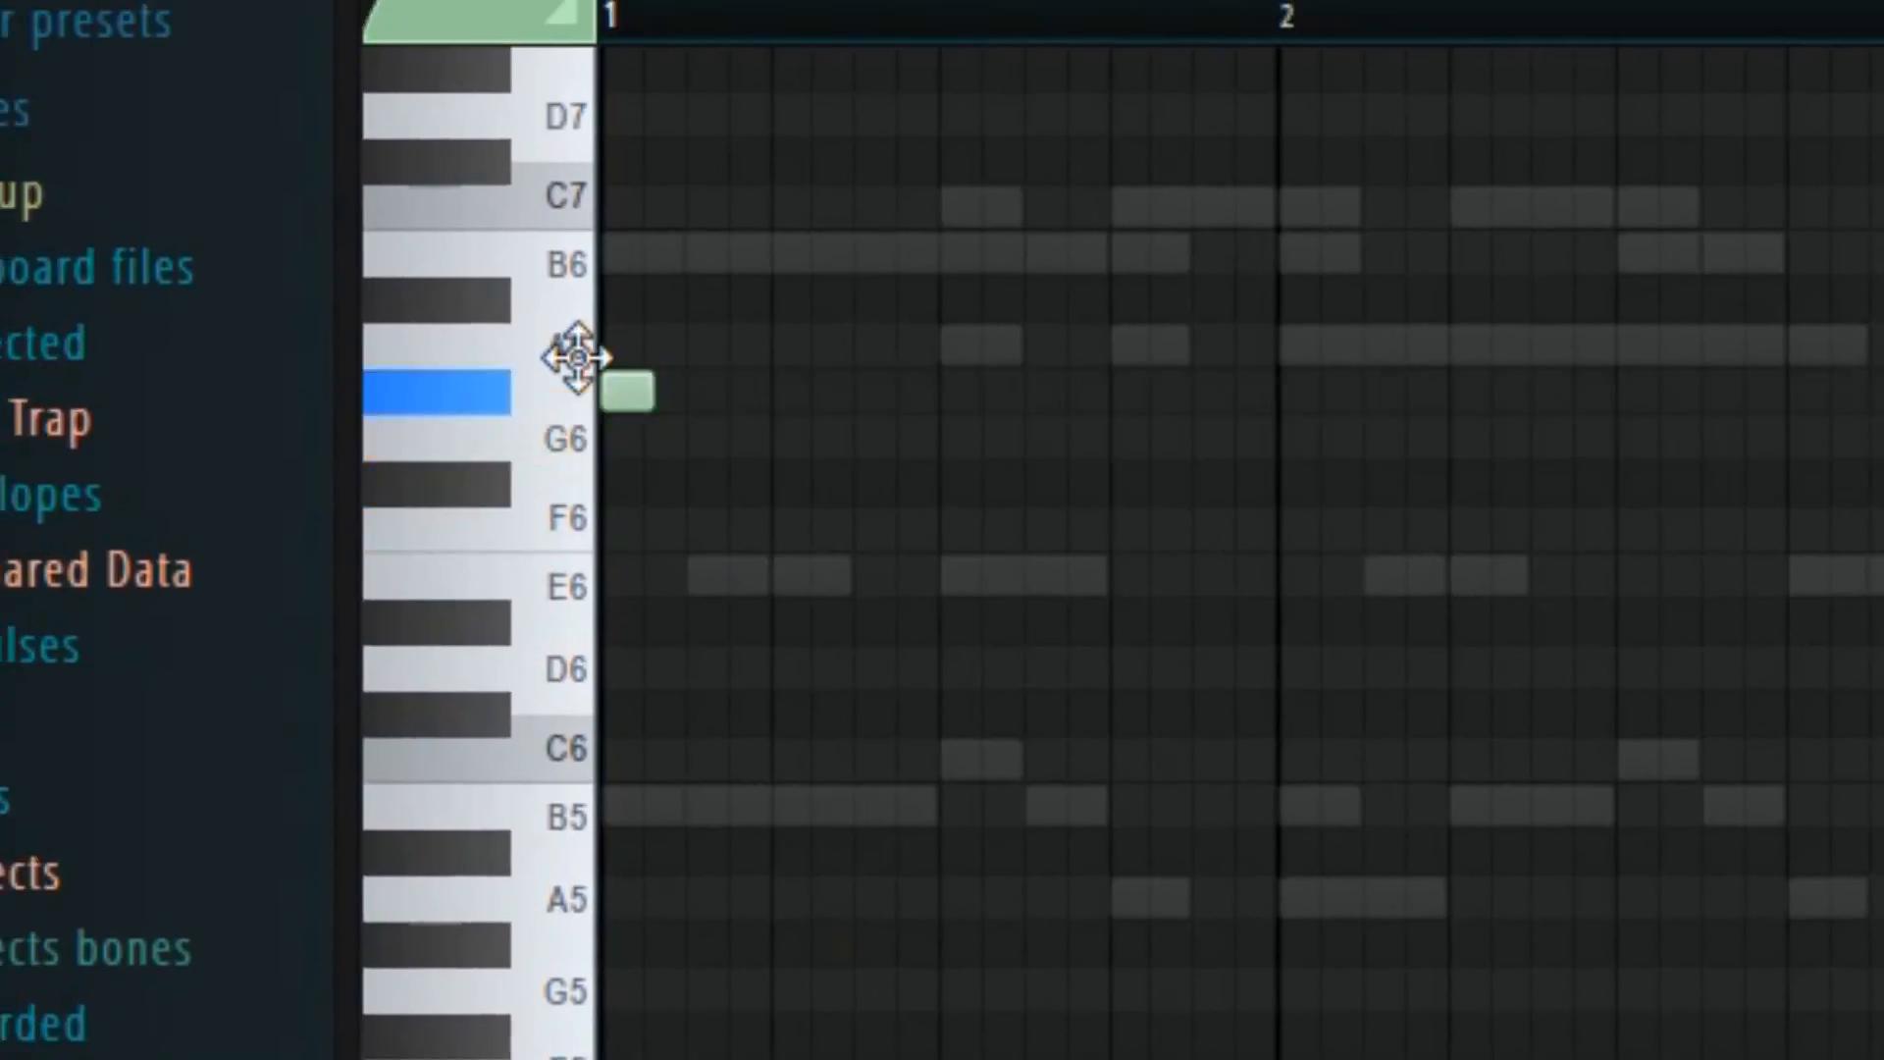
# Draw the 808 pattern across four bars in the piano roll using E5, B4 and C5 notes, and play it back.
pyautogui.moveTo(577, 356); pyautogui.dragTo(387, 608)
pyautogui.moveTo(402, 436); pyautogui.dragTo(349, 568)
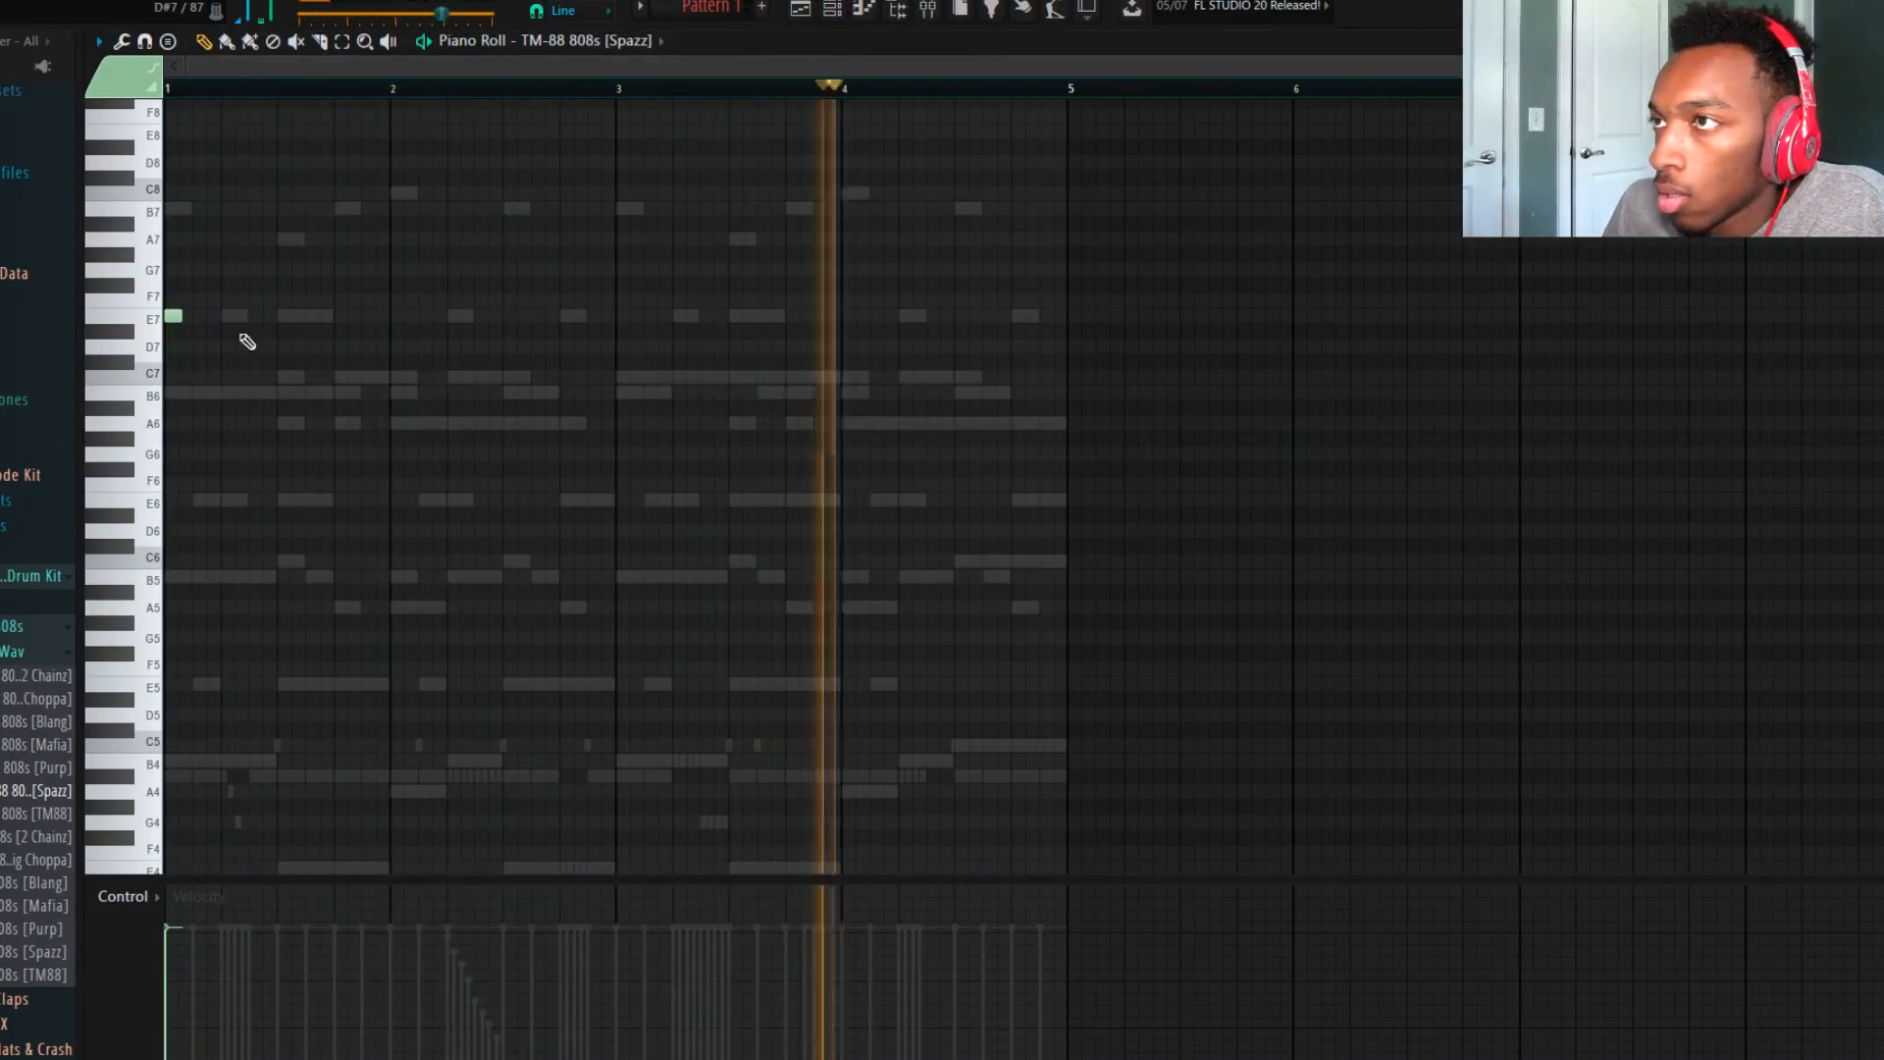
pyautogui.click(257, 316)
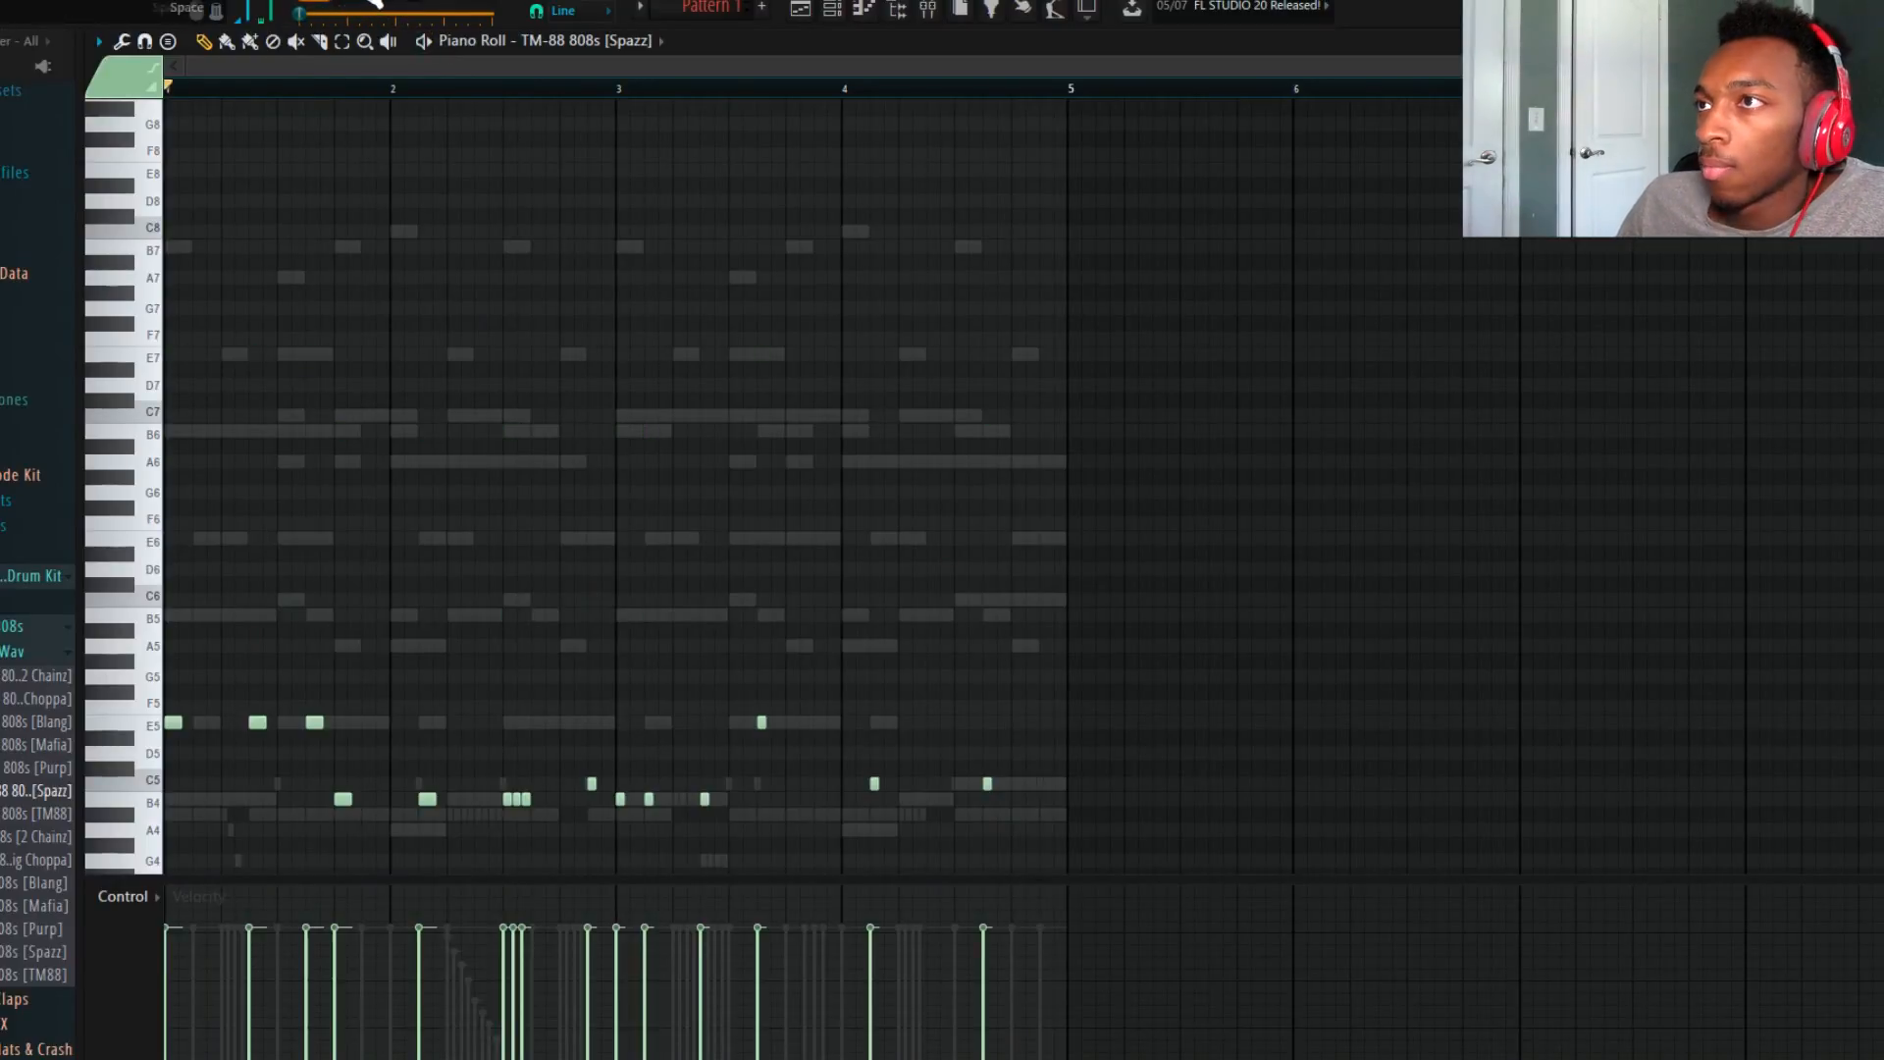
pyautogui.press('space')
# Replace the three-note 808 roll on beat 3 of bar 2 with two spaced B4 notes and audition the result.
pyautogui.press('F6')
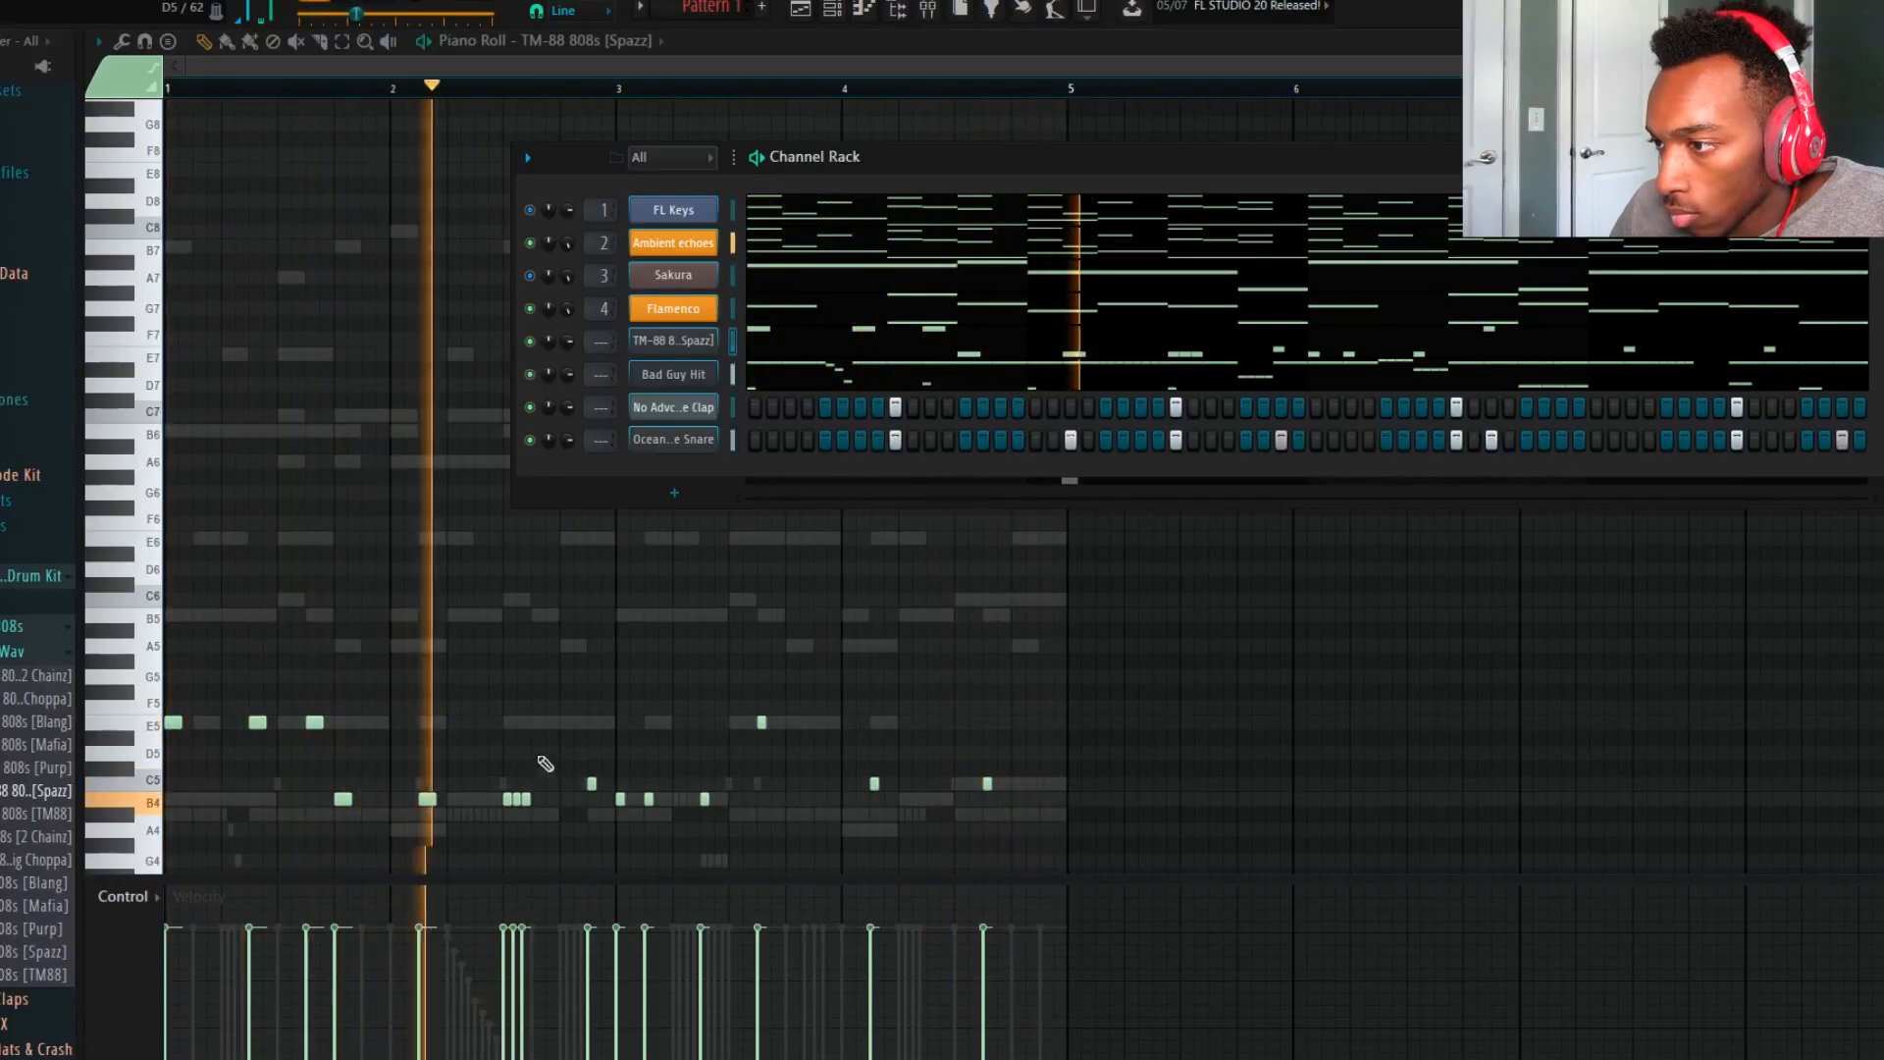
pyautogui.press('F6')
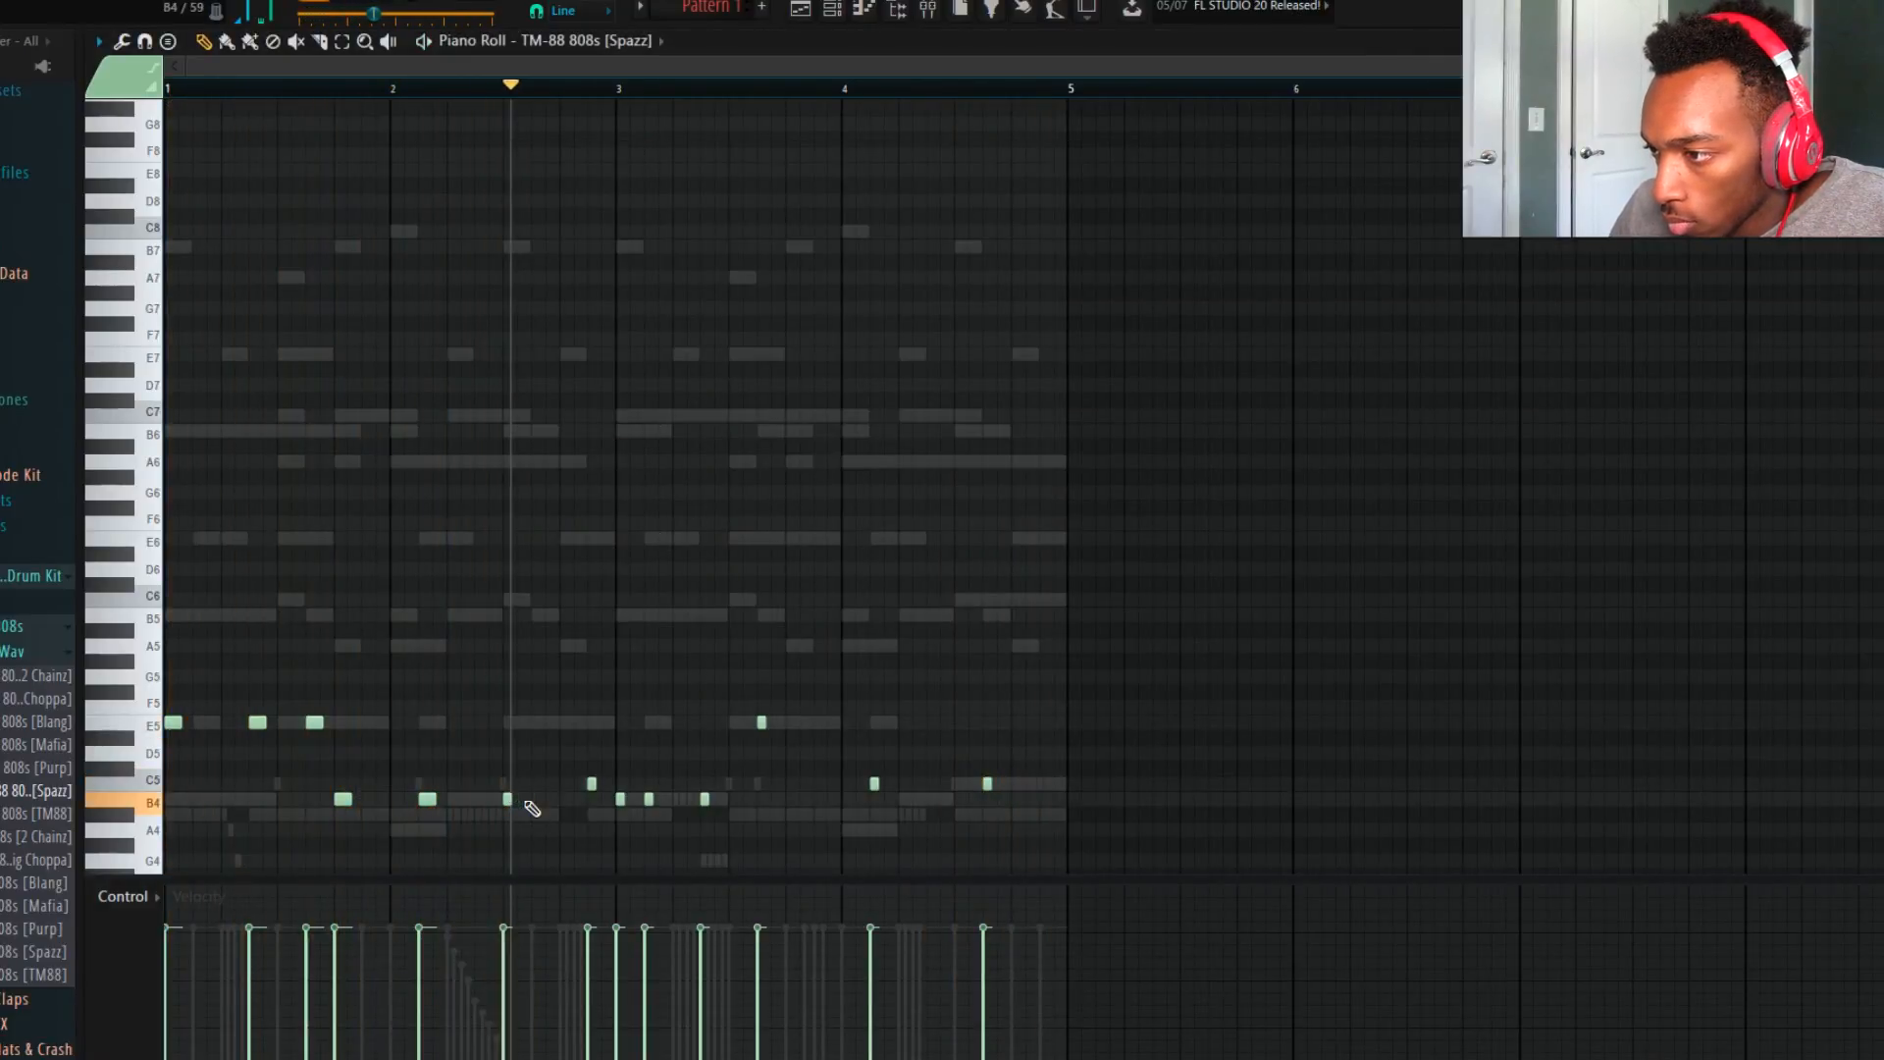
pyautogui.press('space')
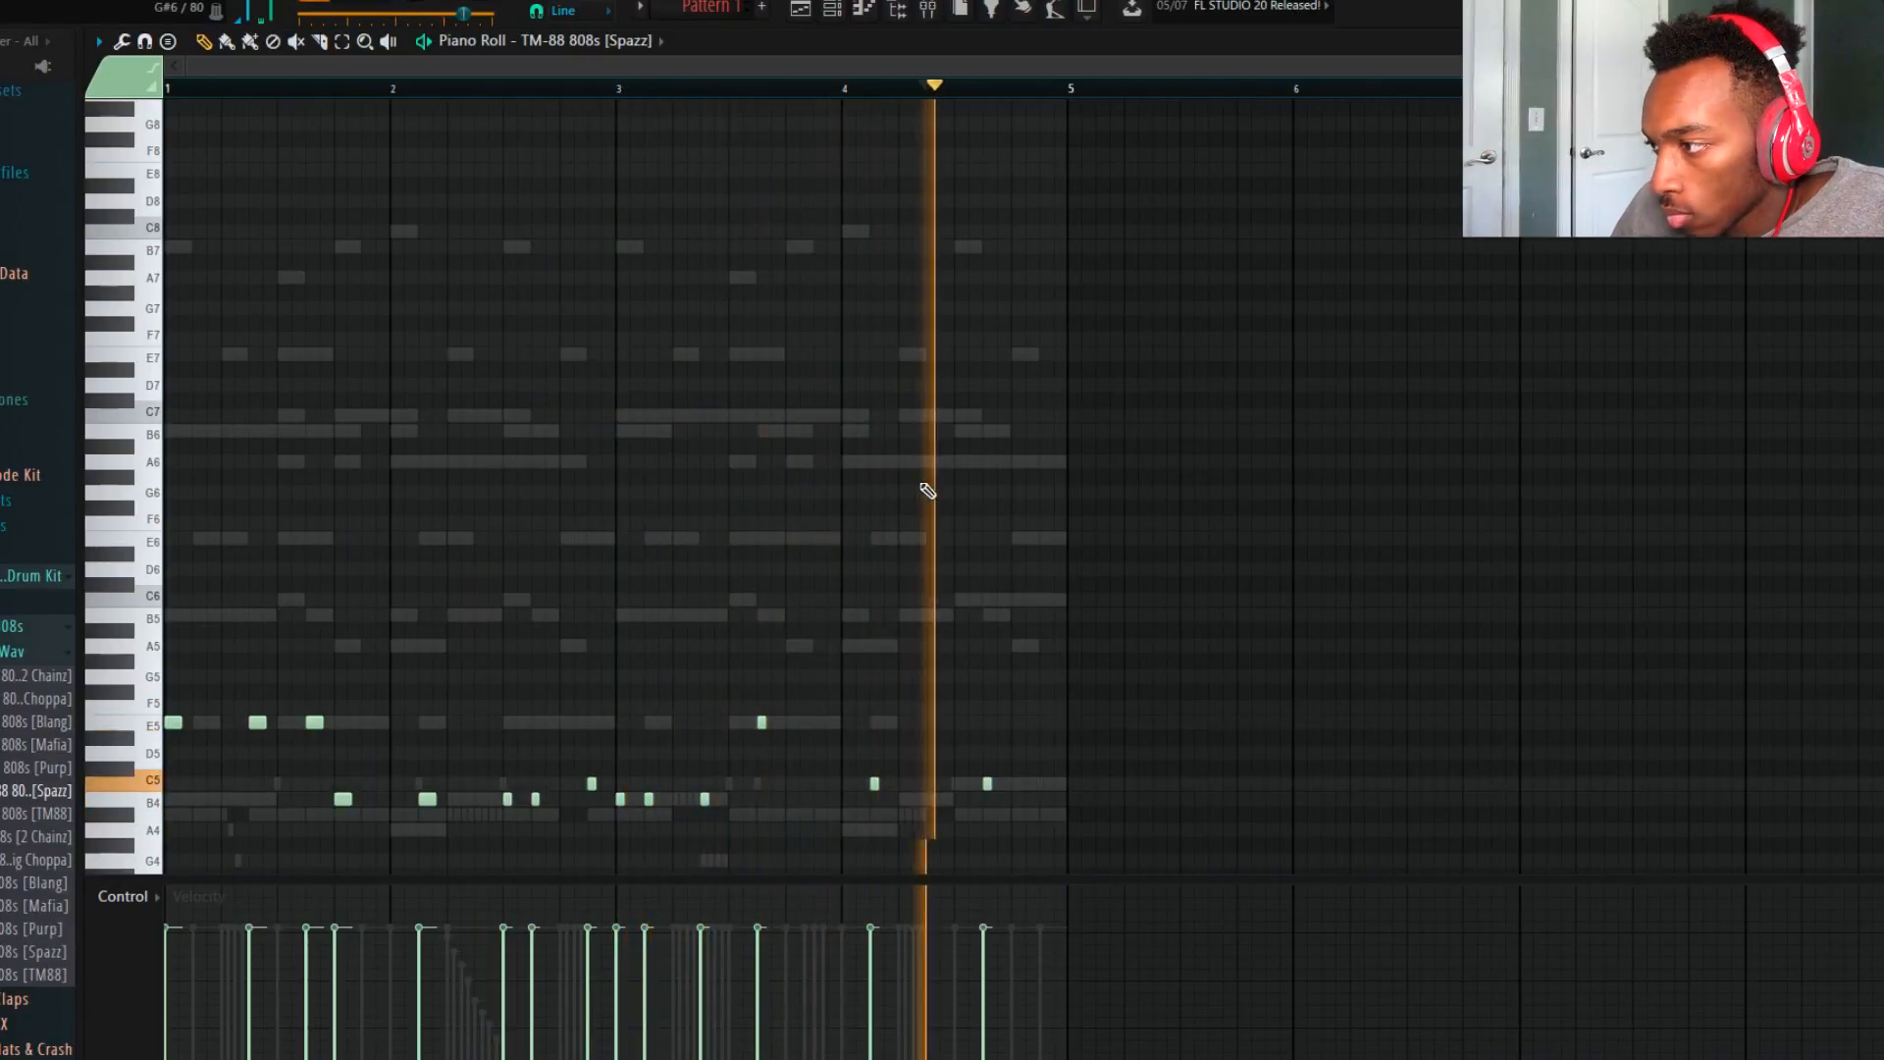
pyautogui.press('space')
# Insert the TM-88 Kicks [Metro X TM-88] sample below the 808 channel with a hit on step 1, and open the mixer.
pyautogui.click(834, 14)
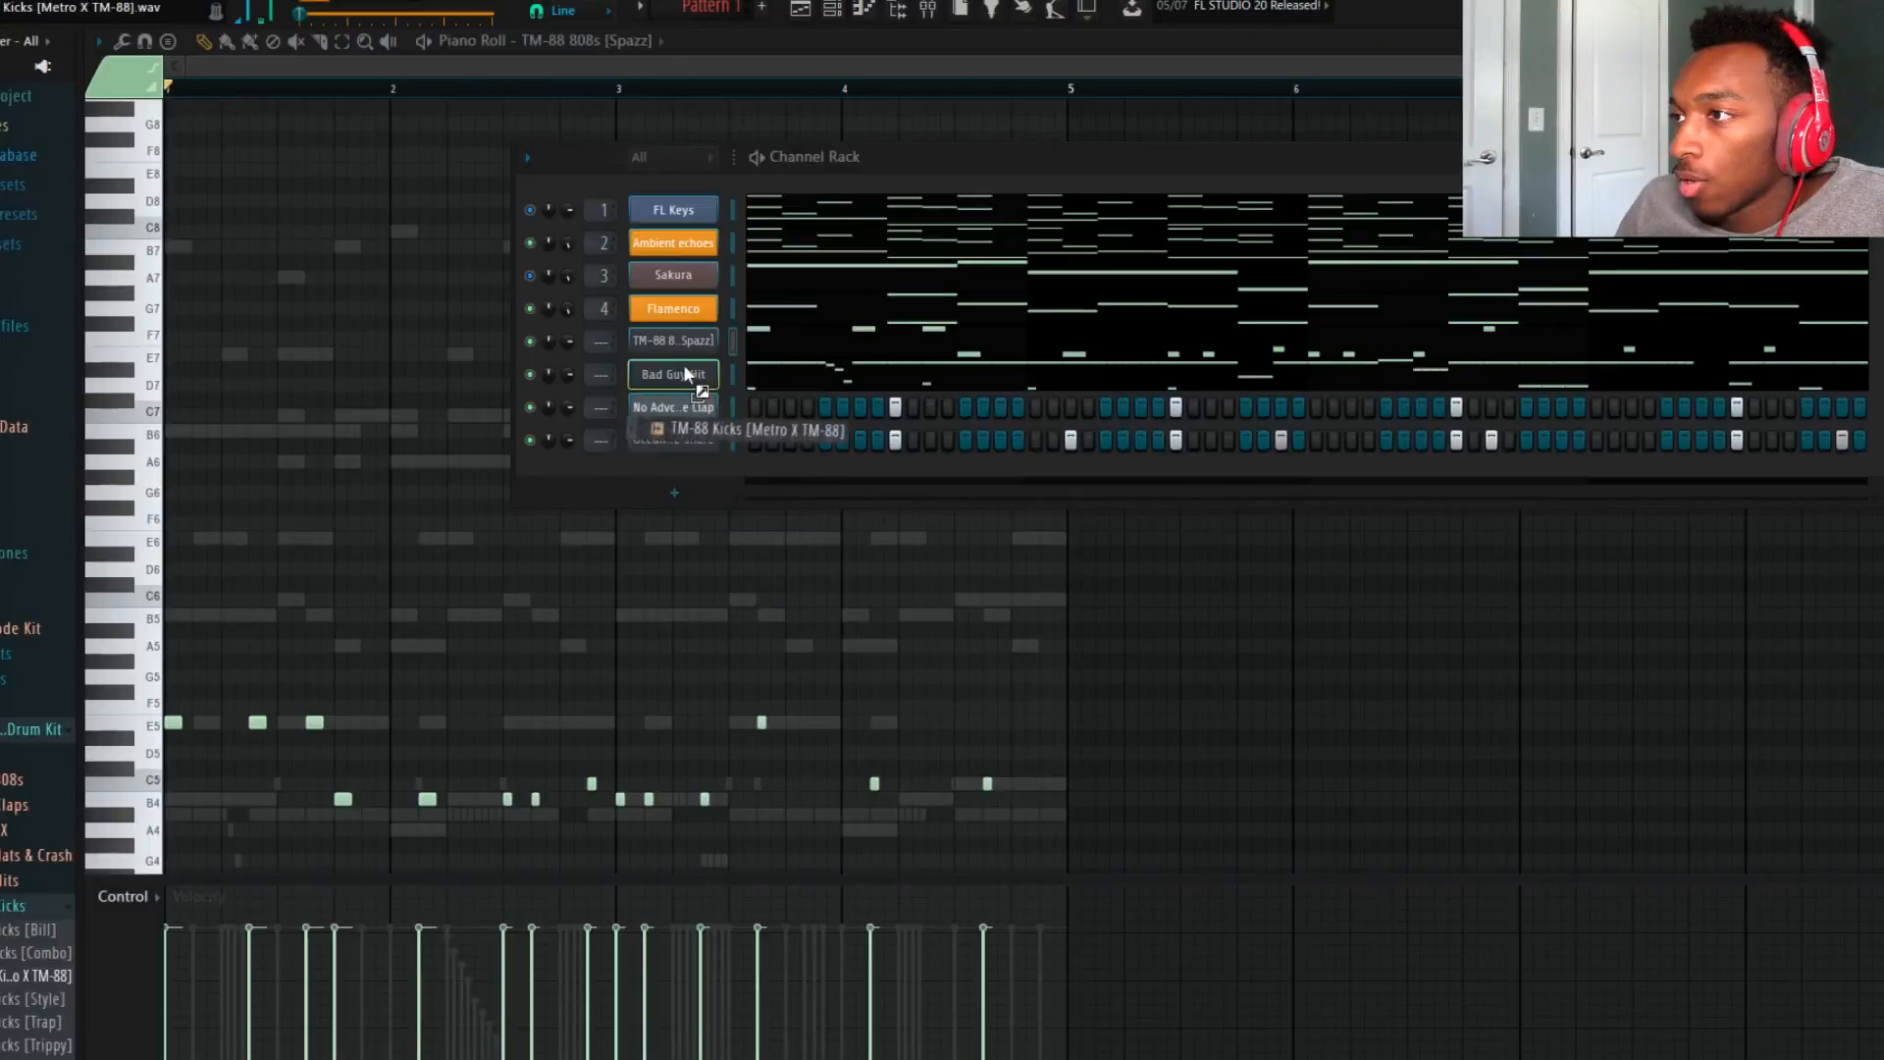
pyautogui.moveTo(683, 363); pyautogui.dragTo(687, 408)
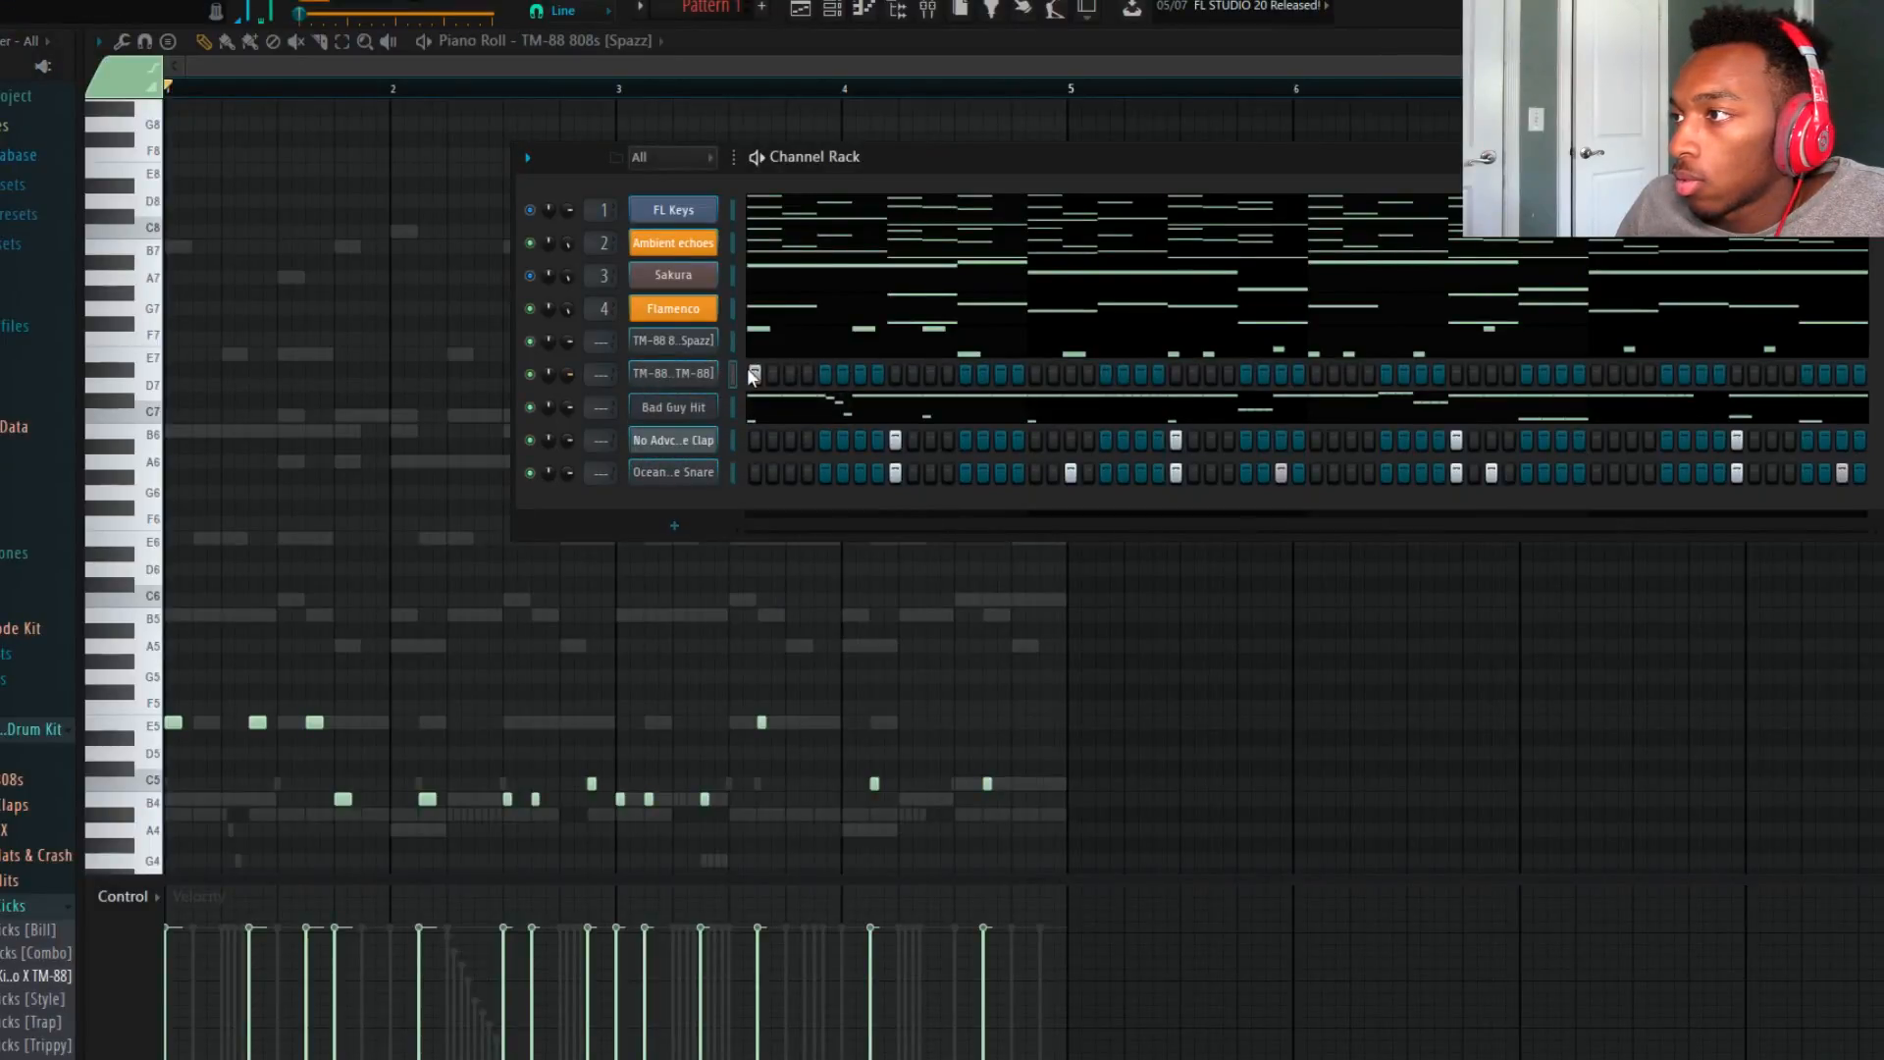
pyautogui.press('F9')
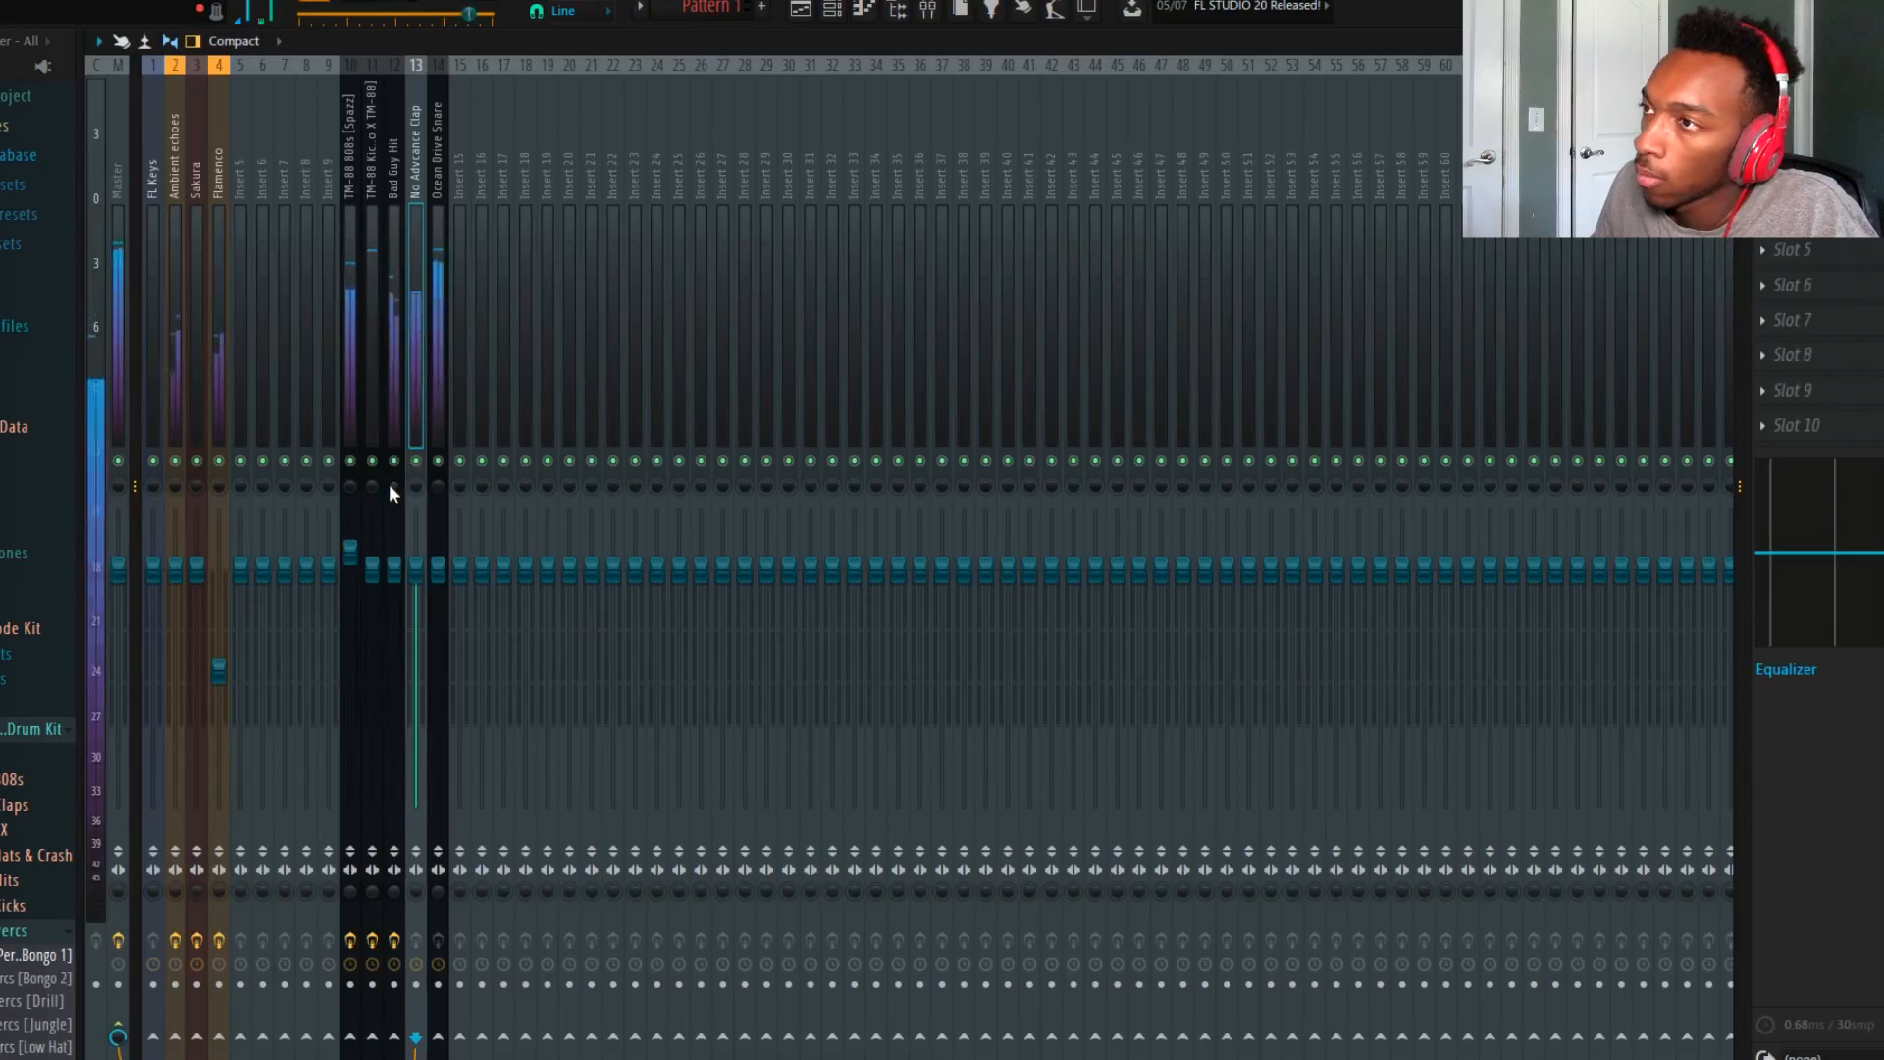